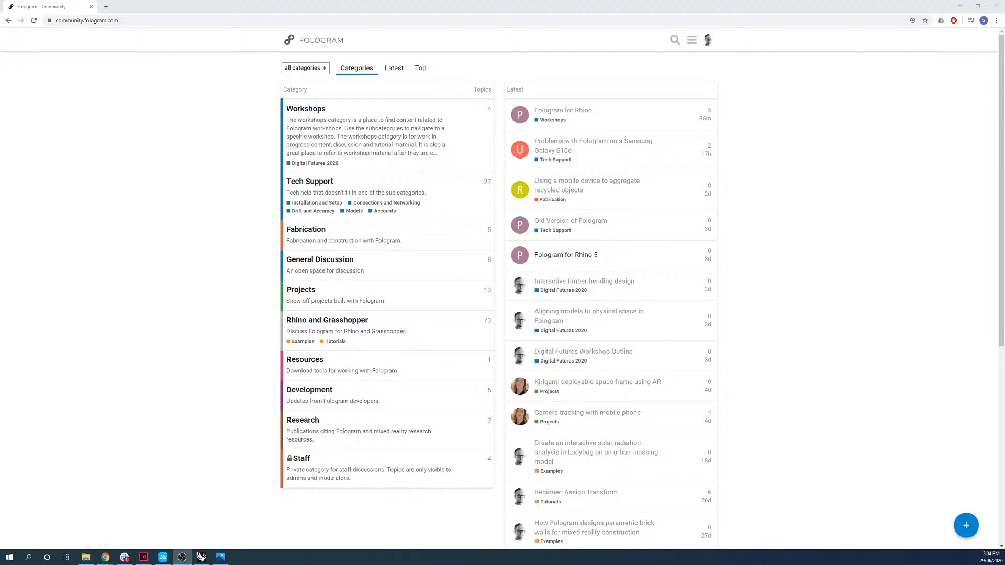
key(alt+Tab)
key(alt+Tab)
key(alt+Tab)
key(alt+Tab)
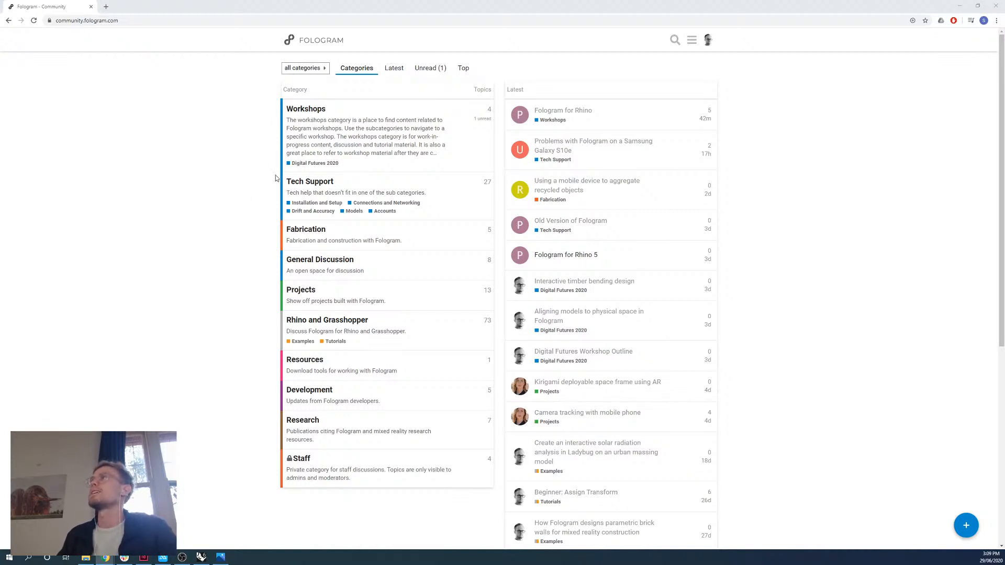
Open the Digital Futures Workshop Outline topic in the Digital Futures 2020 category and read its objectives and day-by-day schedule.
click(309, 163)
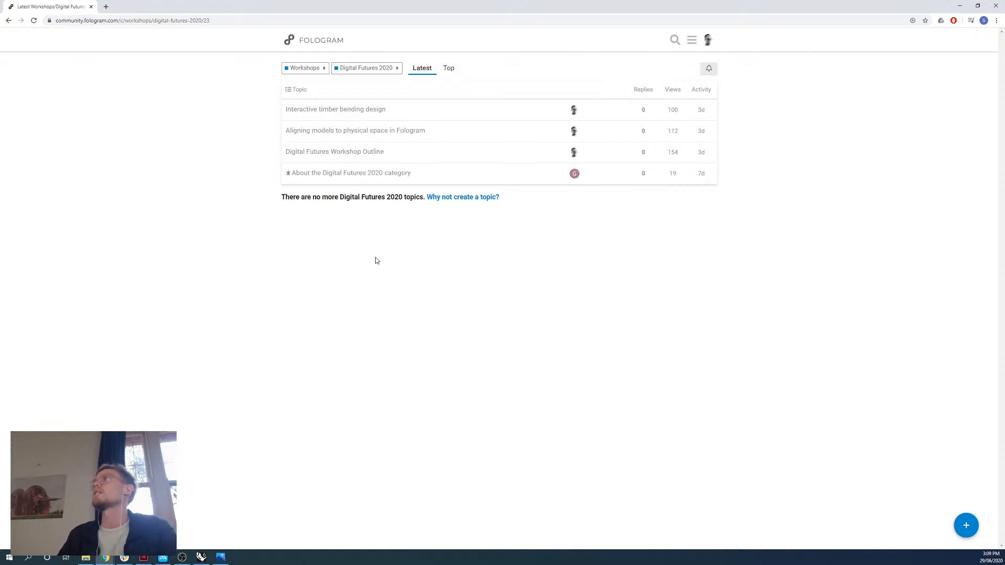
click(359, 152)
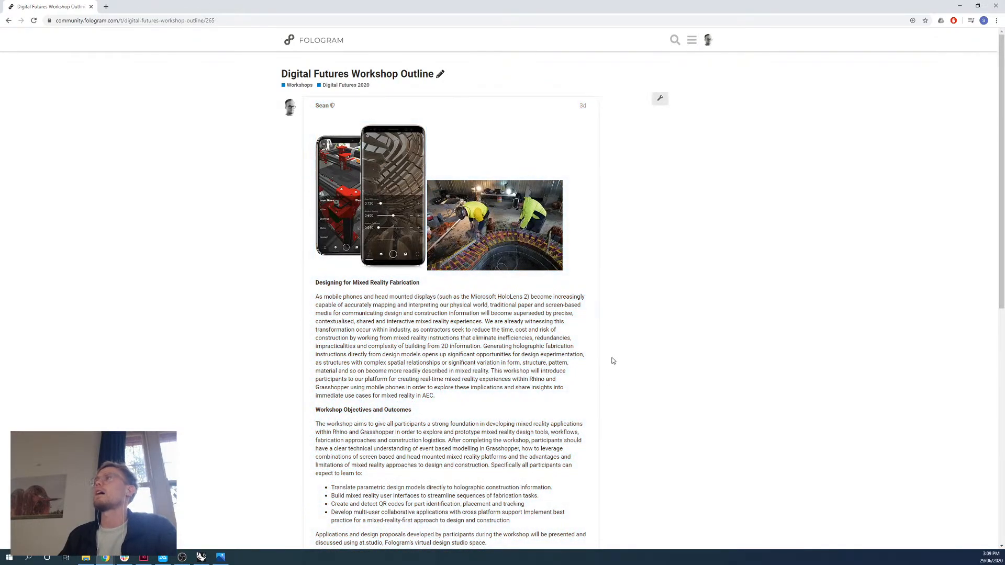
scroll(614, 356, down, 3)
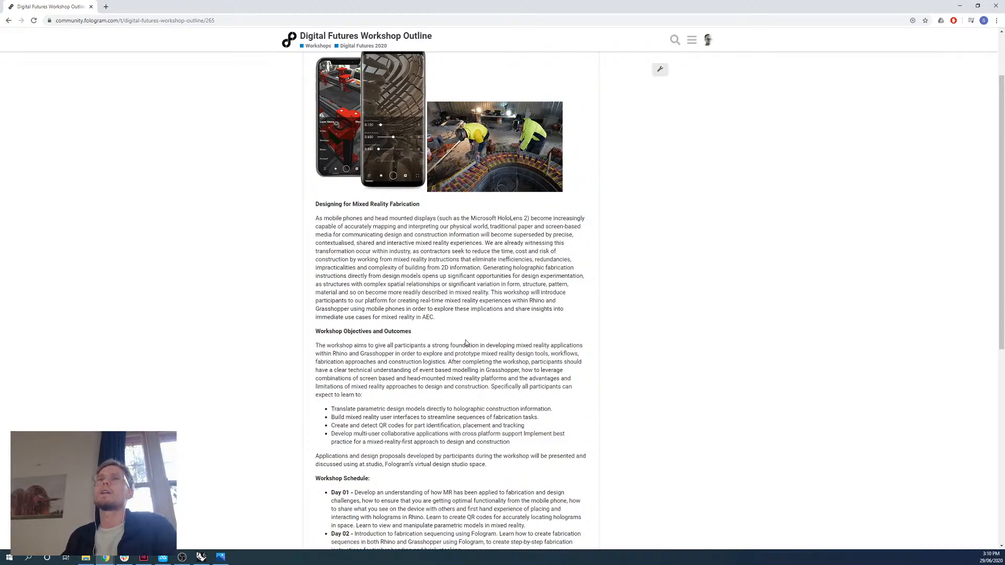
scroll(462, 355, down, 4)
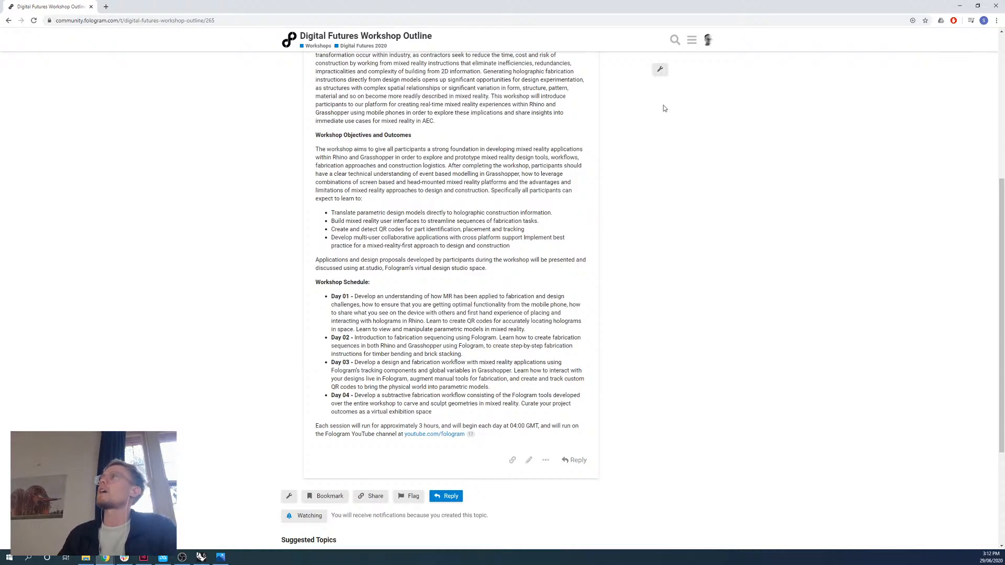
scroll(383, 141, up, 1)
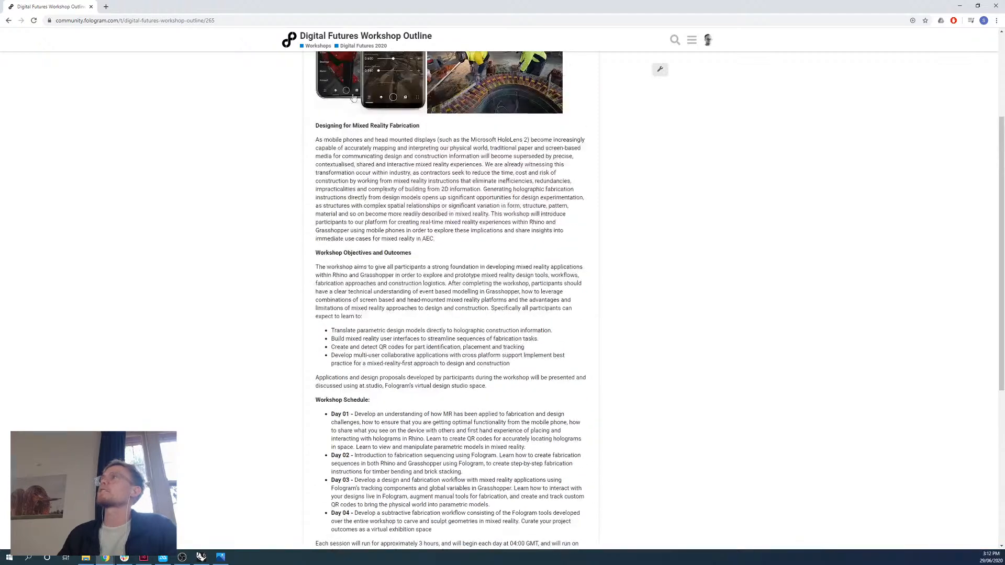
Review the Digital Futures 2020 topics "Aligning models to physical space in Fologram" and "Interactive timber bending design" with their example files.
click(366, 46)
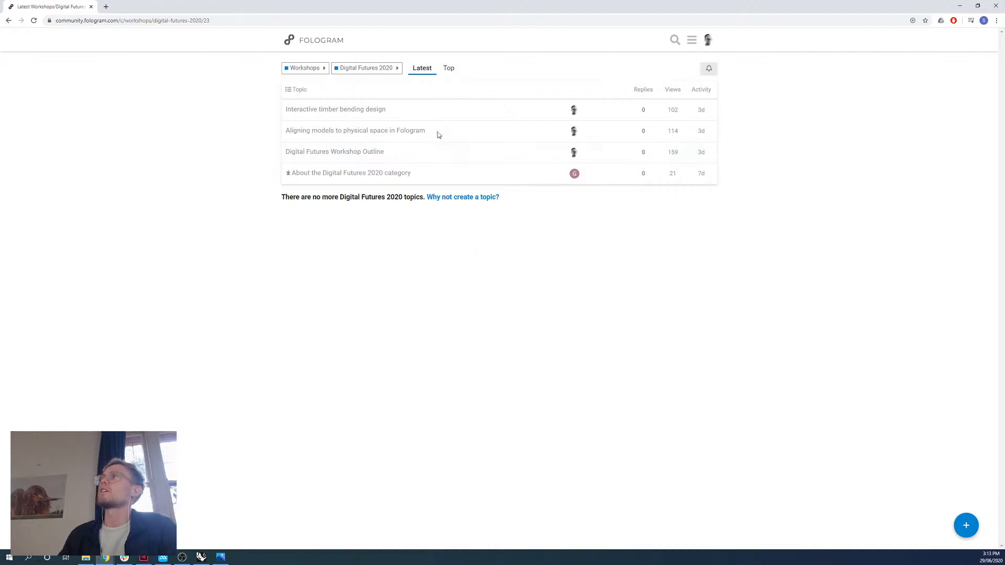
click(405, 132)
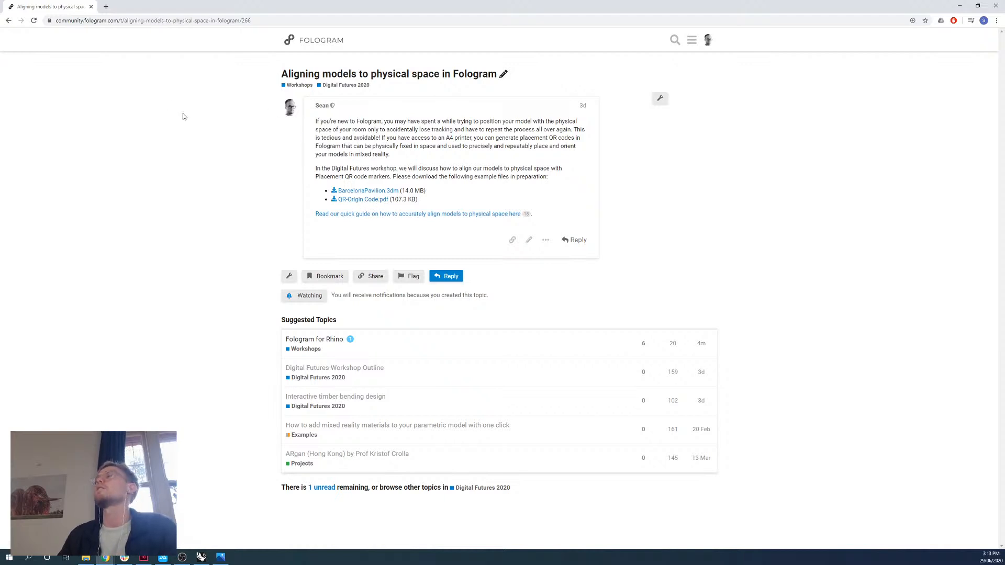
click(9, 20)
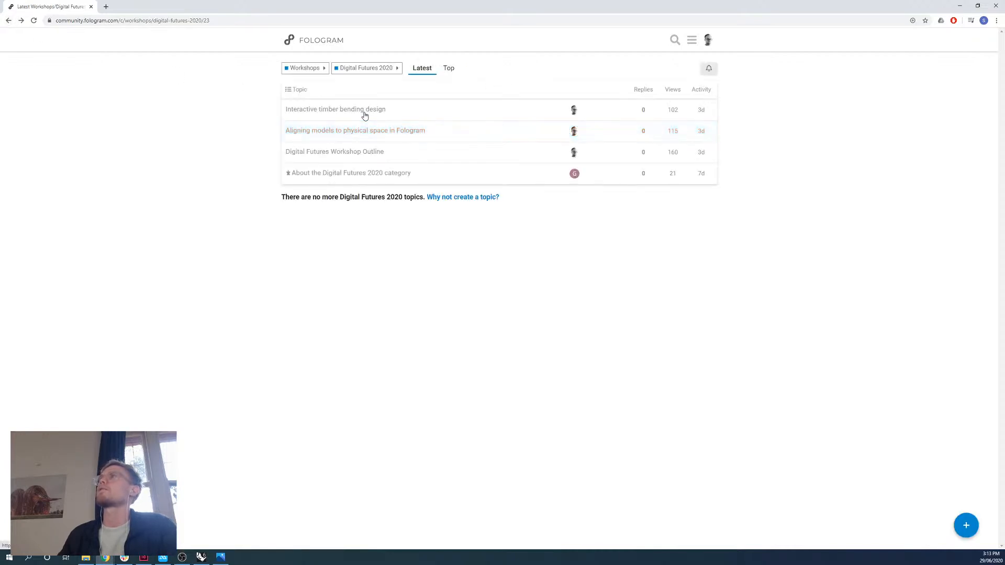
click(365, 113)
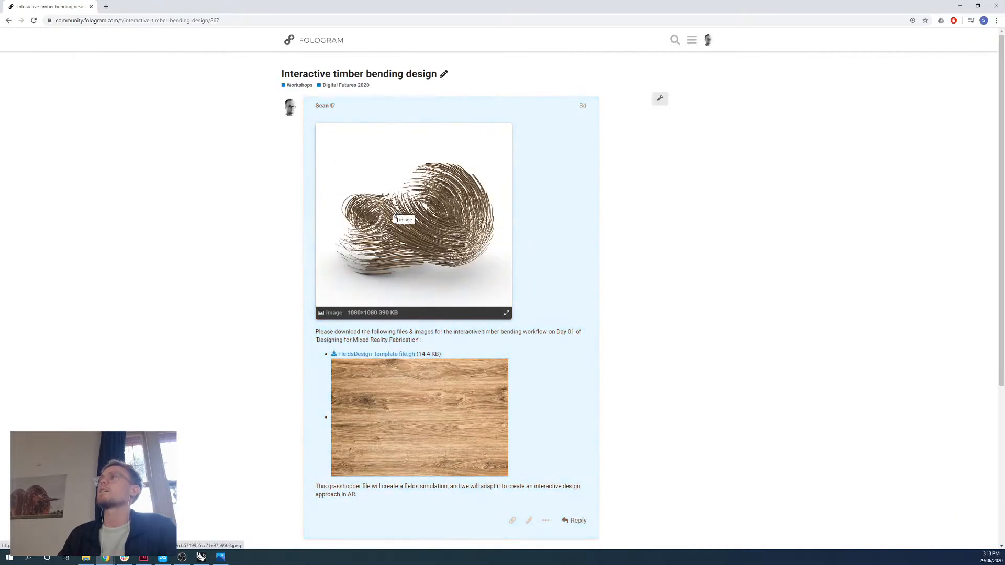
scroll(513, 419, down, 2)
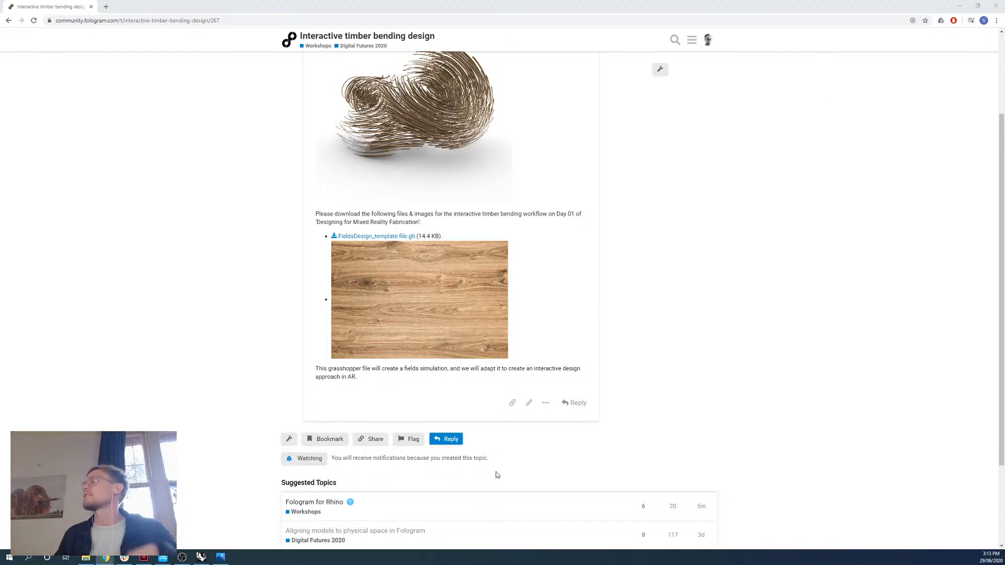
Switch to Rhino, shrink the ApowerMirror phone window and move it to the screen's edge to free up the viewports.
click(201, 557)
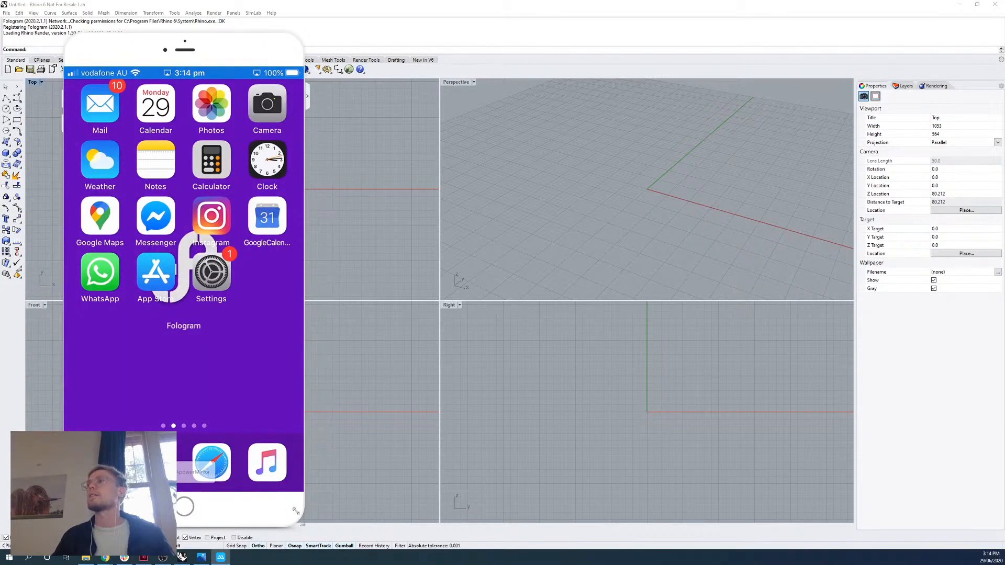
drag(301, 527, 231, 396)
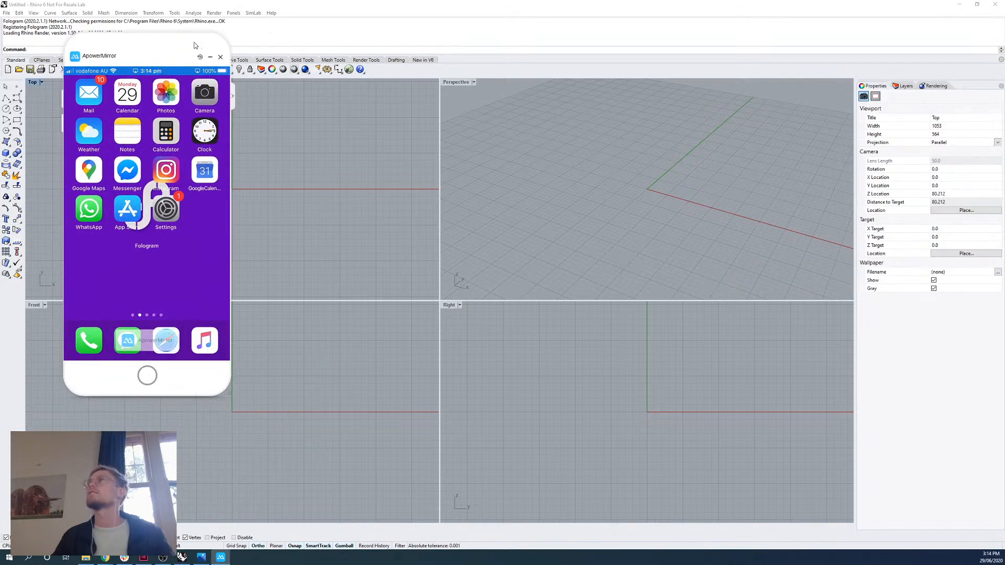
drag(197, 42, 144, 67)
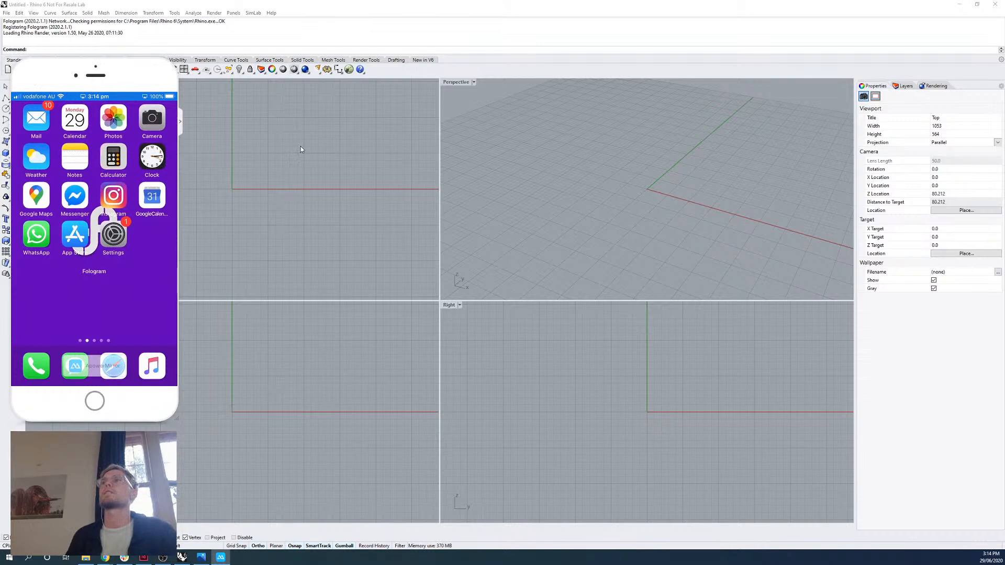
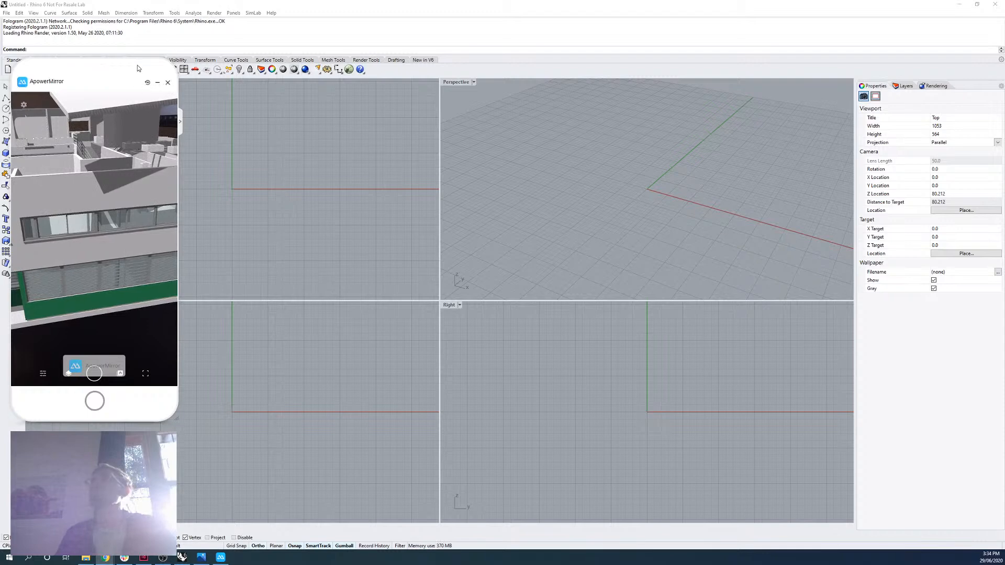
Bring the ApowerMirror phone window back up and move it off the screen to clear the Rhino viewports.
click(152, 83)
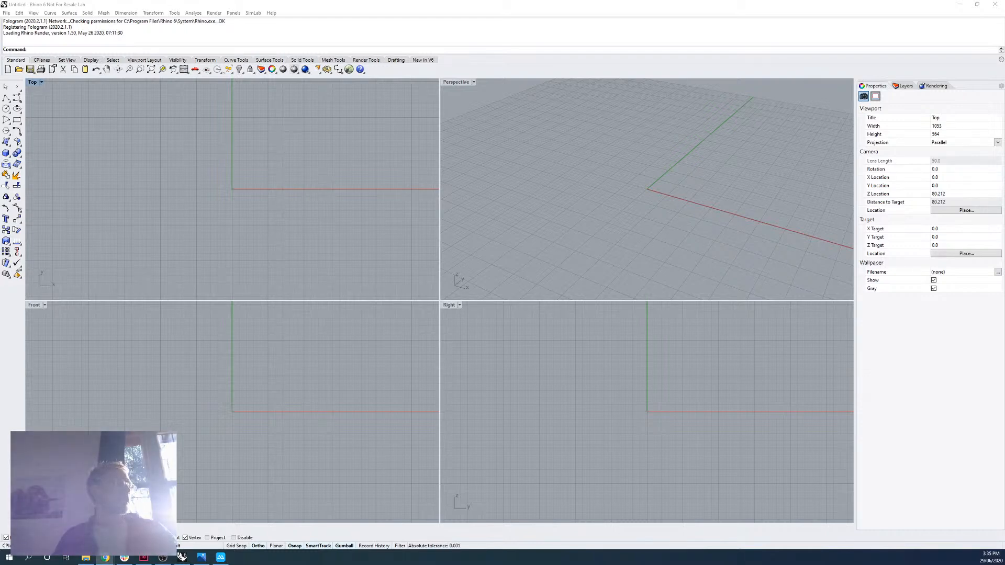
click(220, 557)
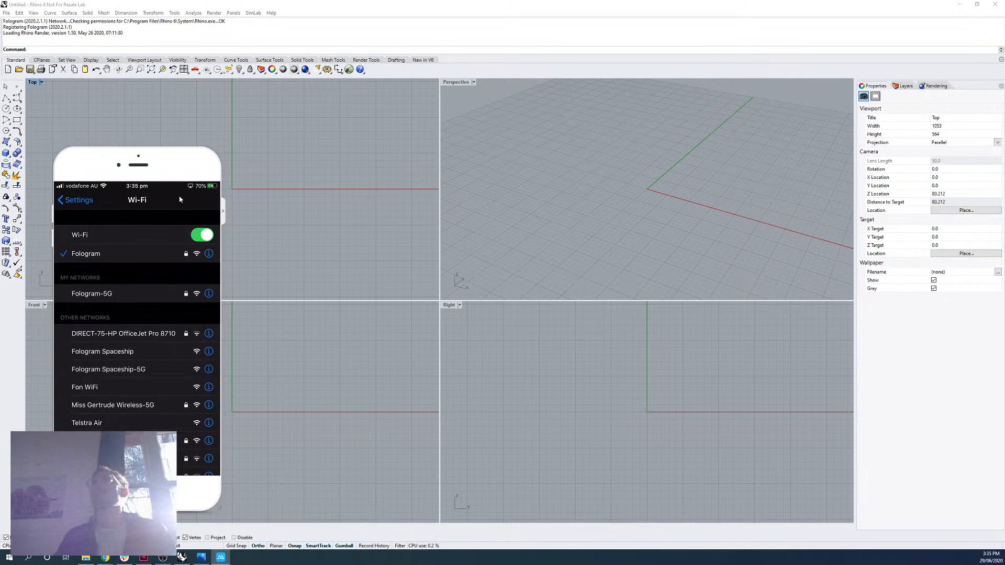
drag(186, 166, 0, 177)
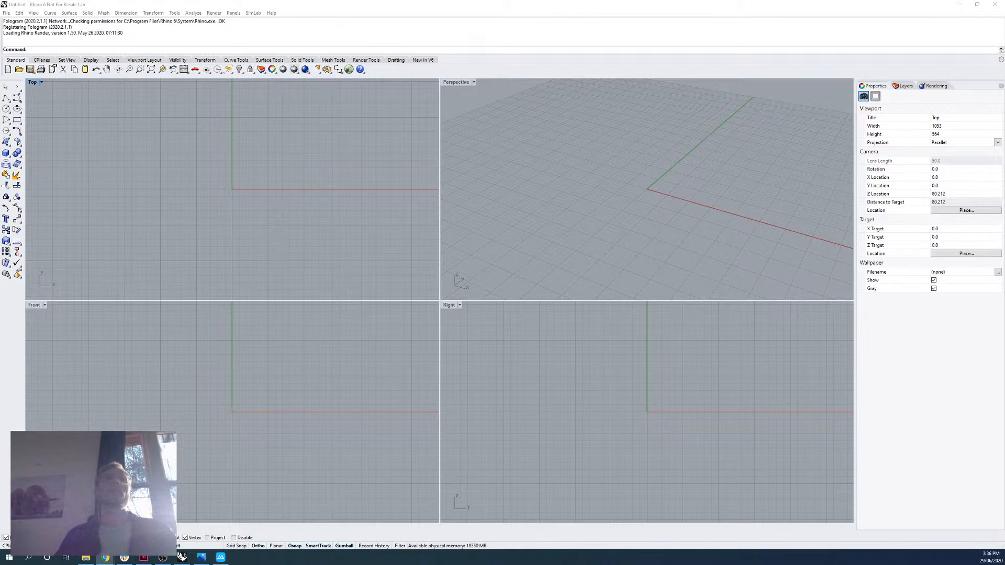
Switch to the browser and review the guide "How to prepare your models for mixed reality (and avoid common mistakes)", moving the browser off the screen when done.
key(alt+Tab)
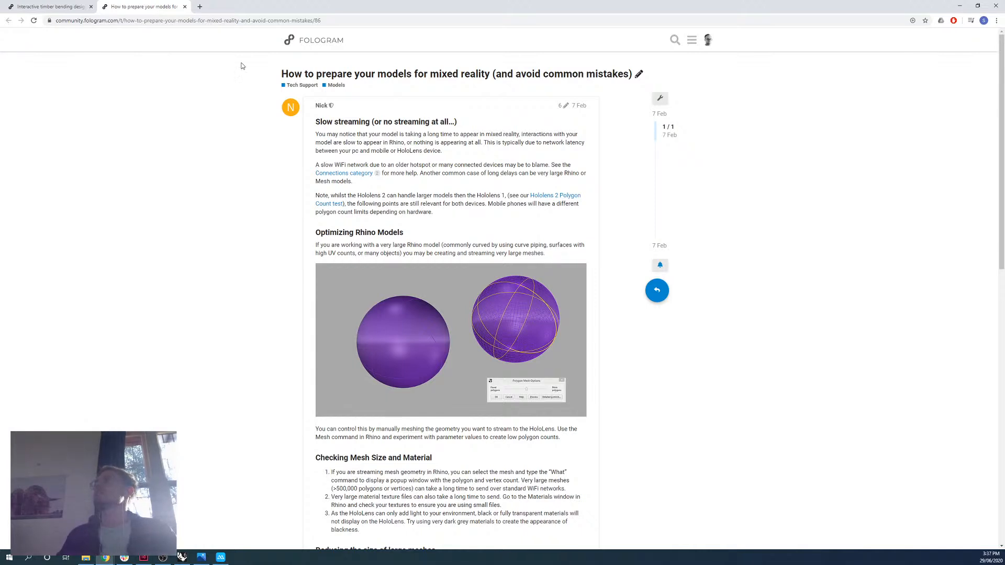
scroll(467, 426, down, 2)
scroll(375, 353, down, 6)
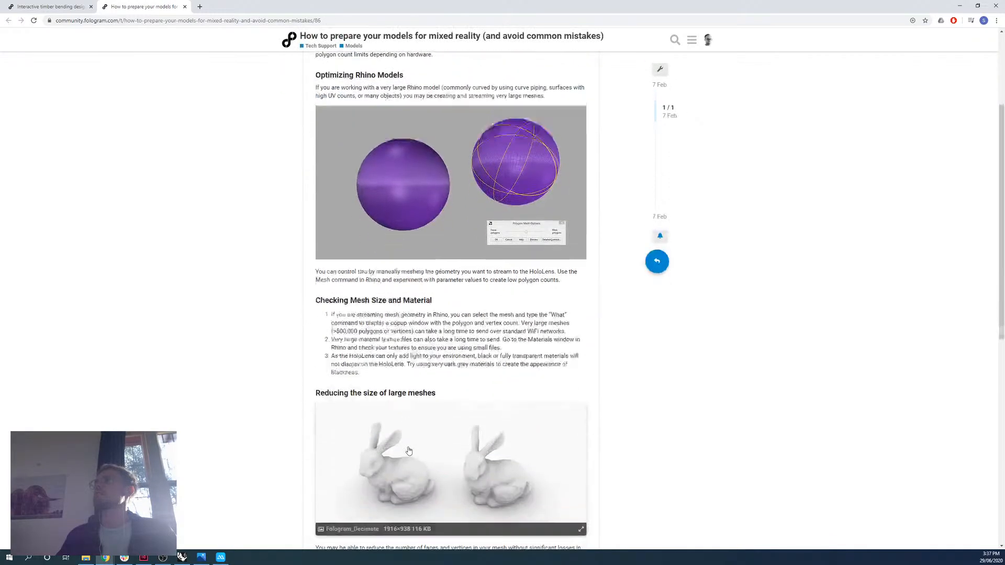
scroll(283, 398, up, 4)
scroll(235, 412, up, 5)
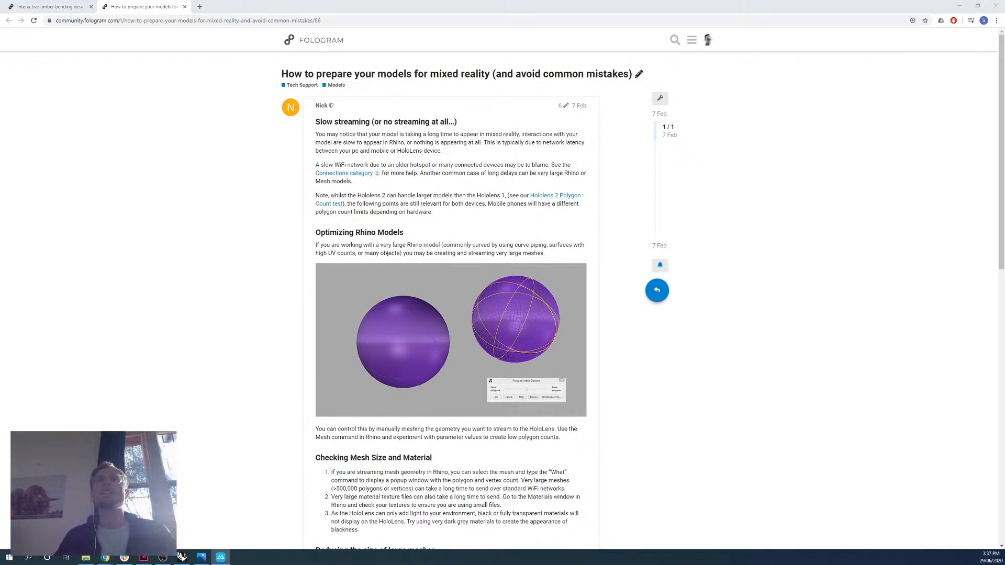
drag(622, 3, 0, 137)
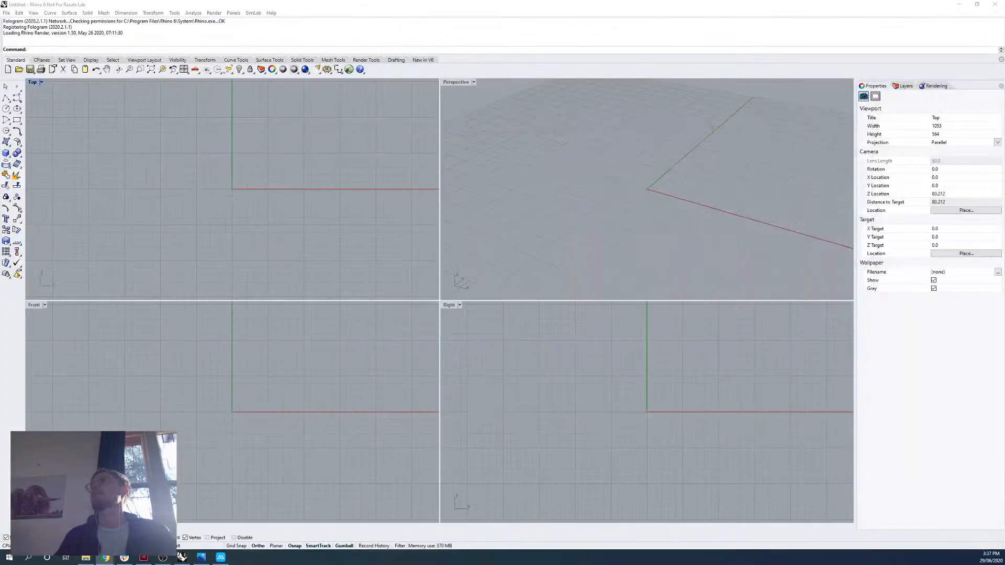
Draw a box freehand in Rhino's Perspective viewport and select it for the What command.
click(6, 153)
click(582, 147)
click(670, 251)
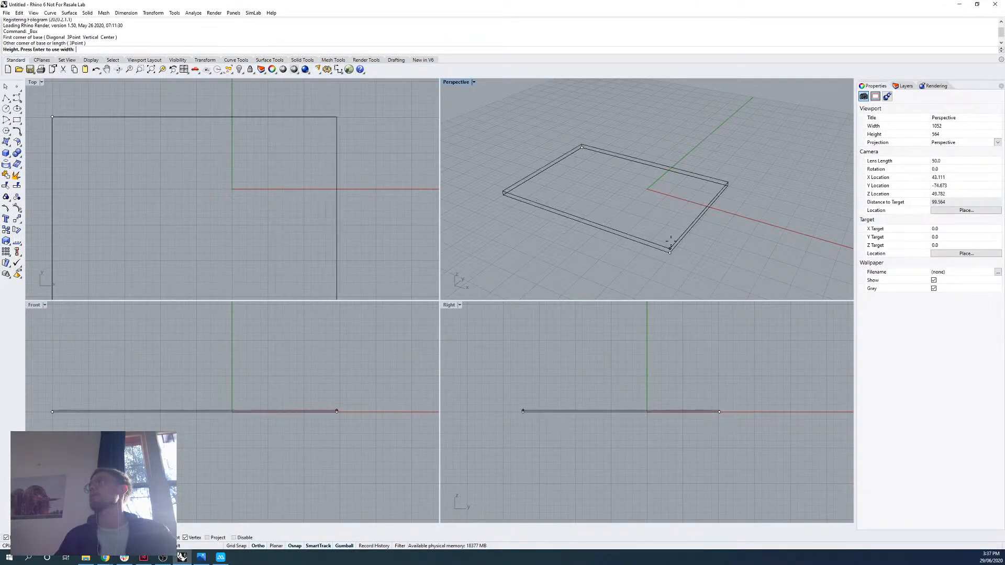
click(676, 137)
click(674, 175)
text(What)
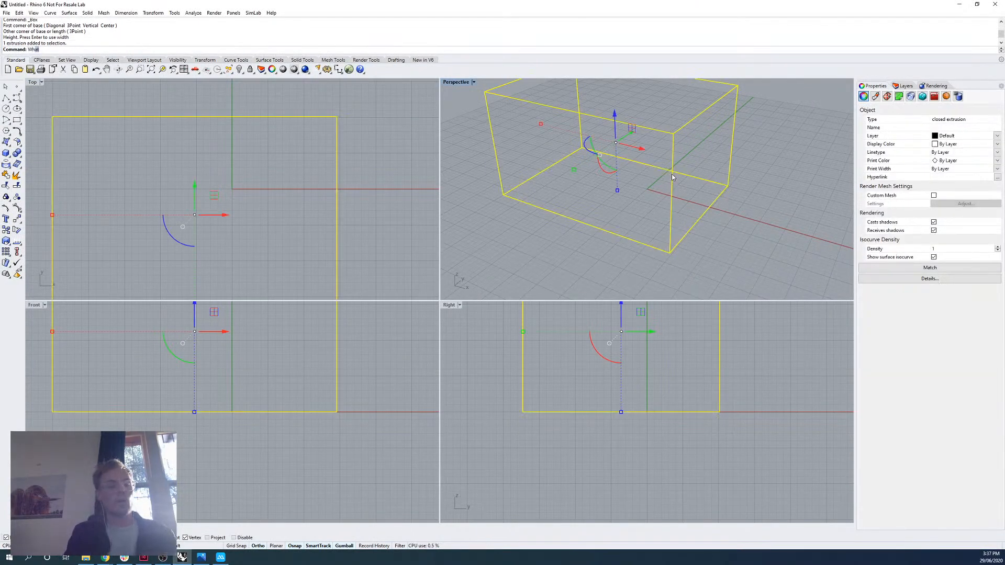
Cancel the What command and delete the box from the Perspective viewport.
key(Escape)
key(Escape)
right_drag(686, 187, 673, 219)
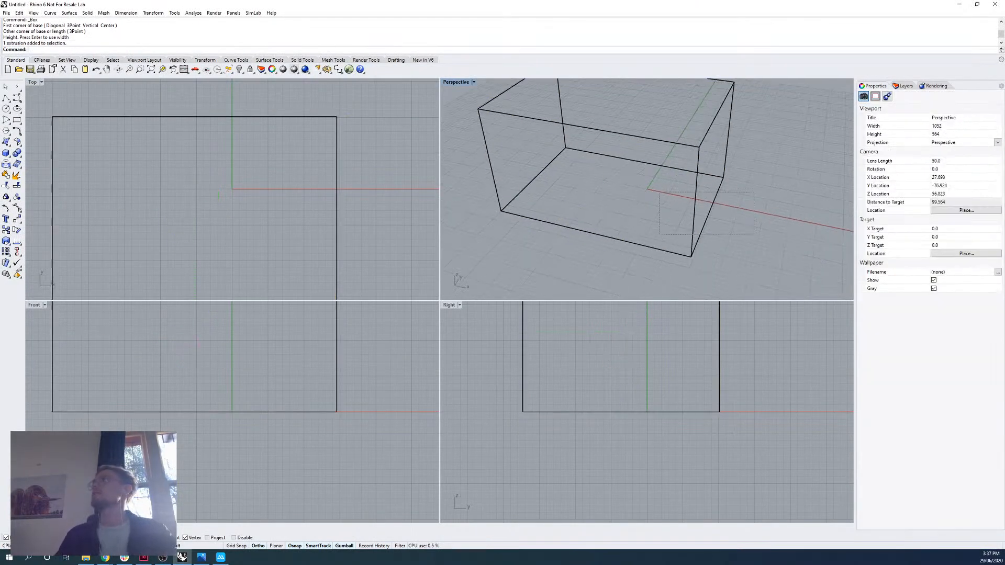
drag(659, 234, 657, 235)
key(Delete)
right_drag(692, 234, 659, 224)
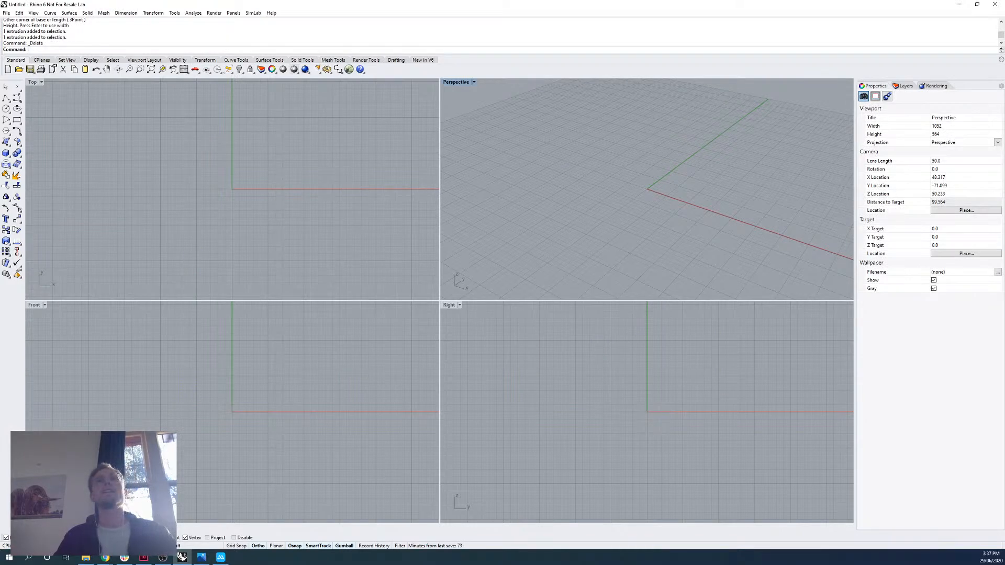
In the browser, open the Digital Futures 2020 topic "Aligning models to physical space in Fologram" and point out the QR-Origin Code.pdf example file.
key(alt+Tab)
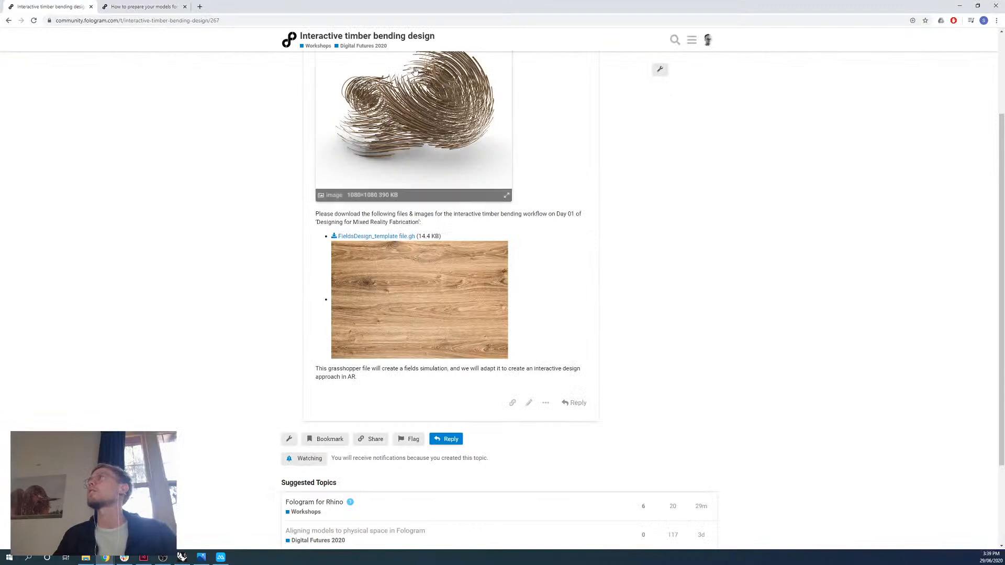
click(364, 46)
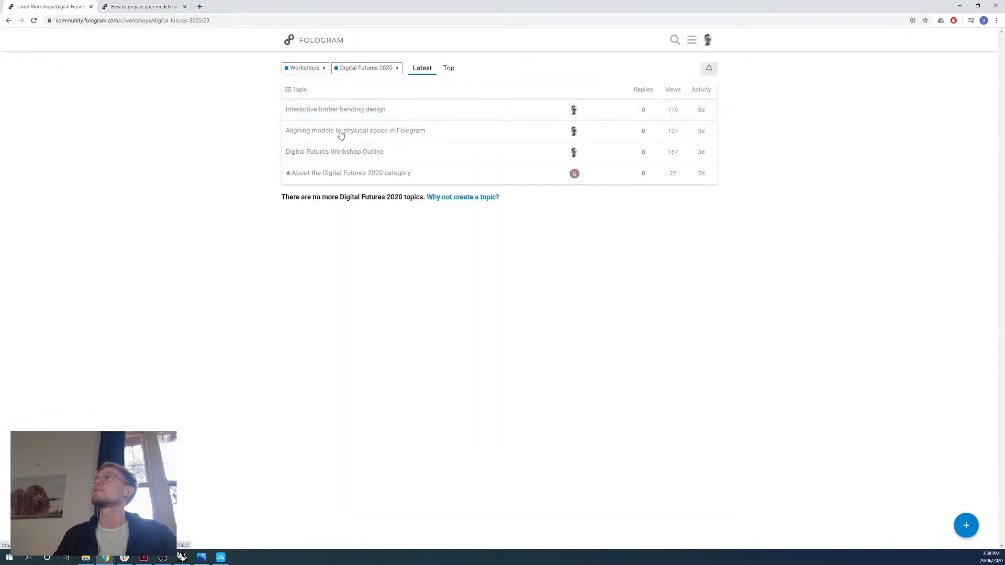
click(341, 134)
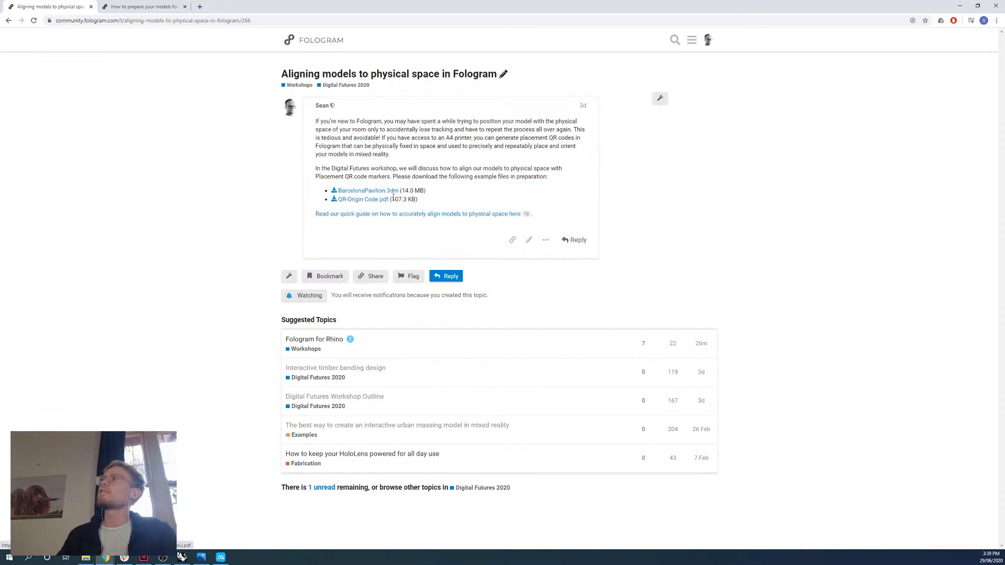
drag(419, 200, 338, 200)
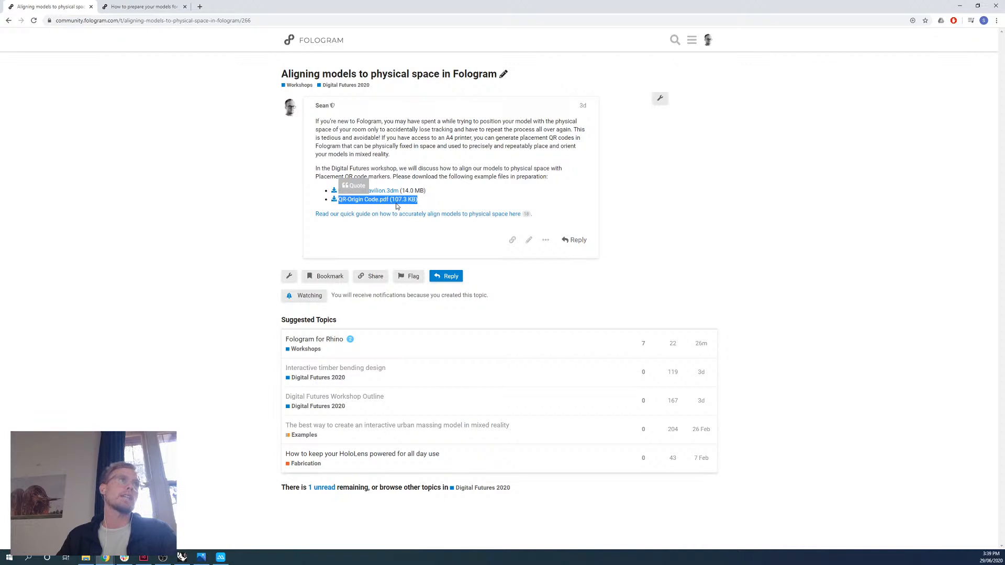
drag(438, 203, 333, 197)
click(501, 192)
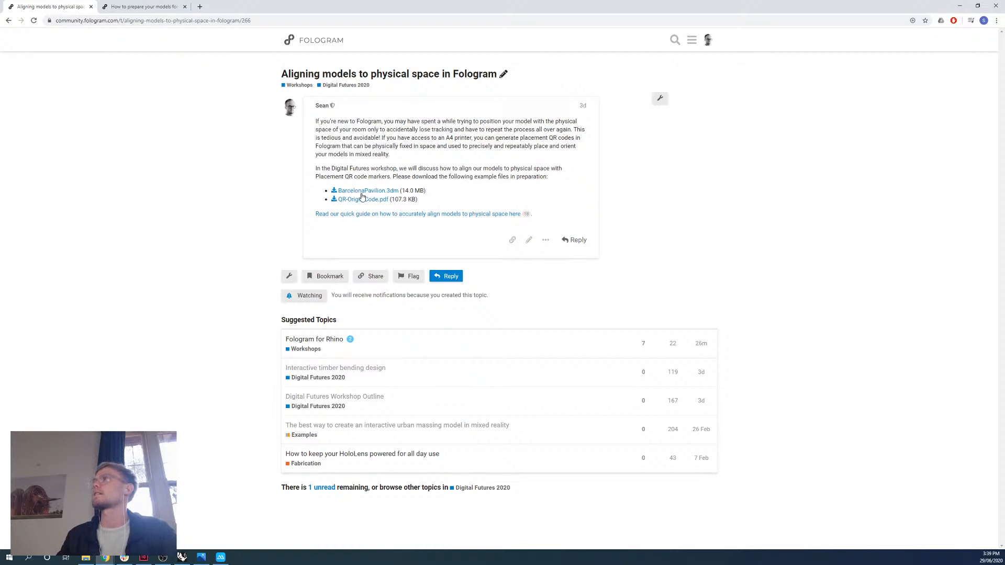
Return to Rhino and open the BarcelonaPavilion model from the workshop's Day 01 folder.
click(960, 9)
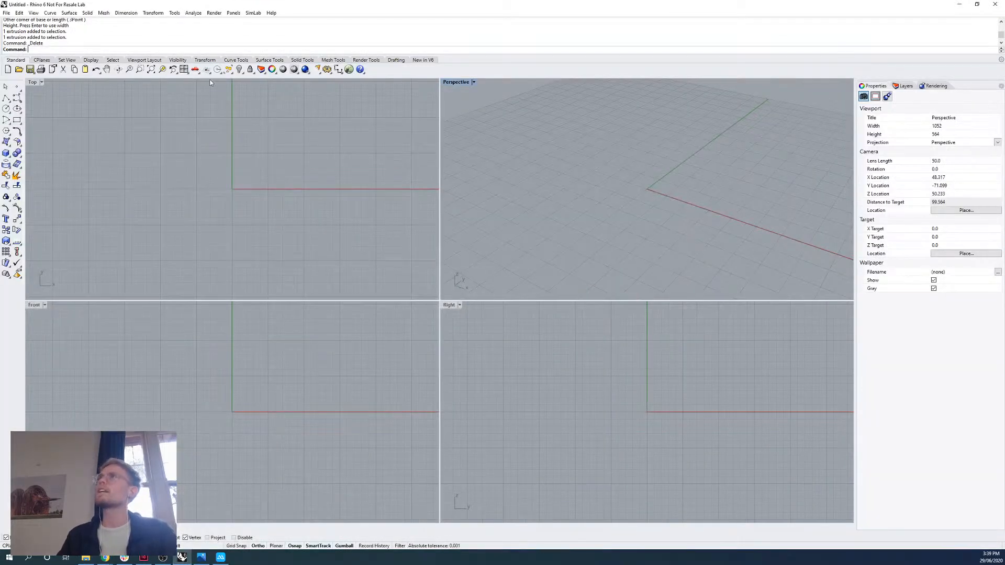
click(6, 13)
click(24, 31)
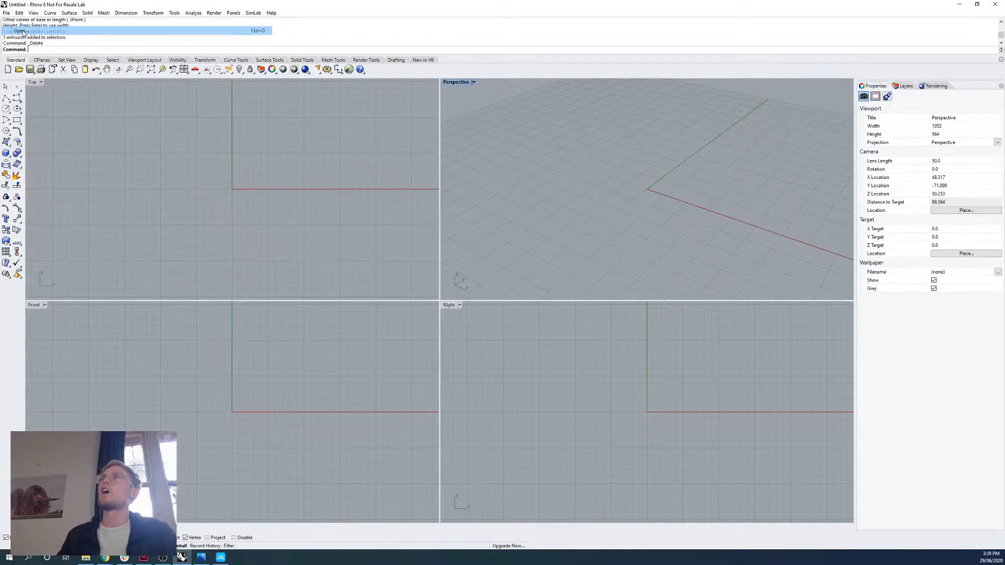
click(508, 307)
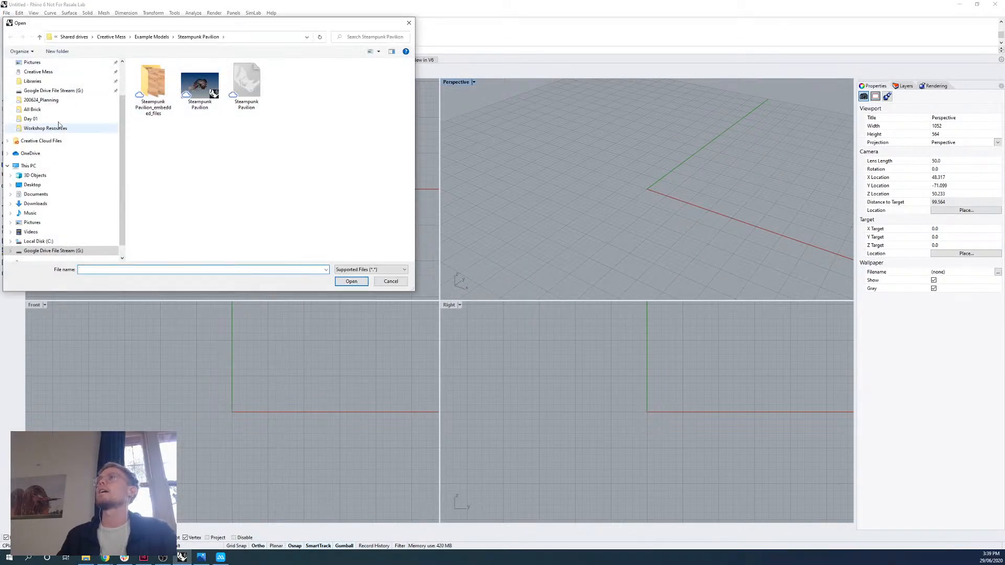
click(31, 119)
click(153, 86)
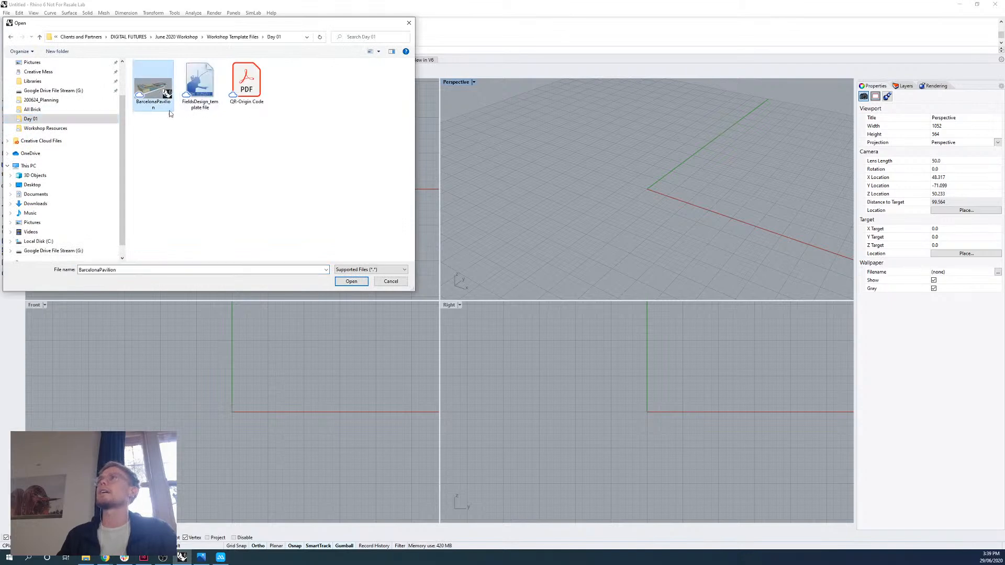
click(338, 283)
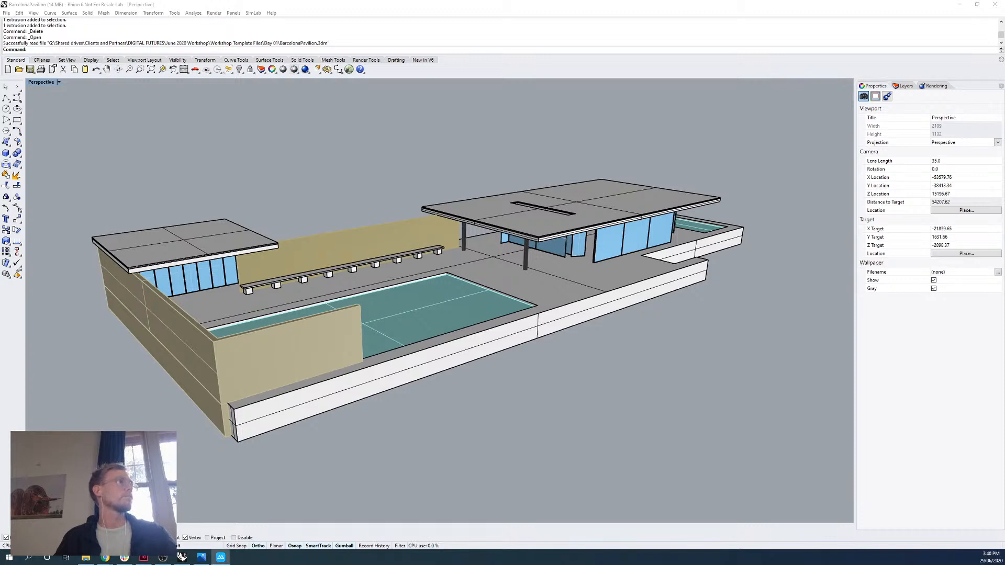
Bring the mirrored phone window onto the Rhino screen and enlarge it slightly.
drag(0, 41, 128, 31)
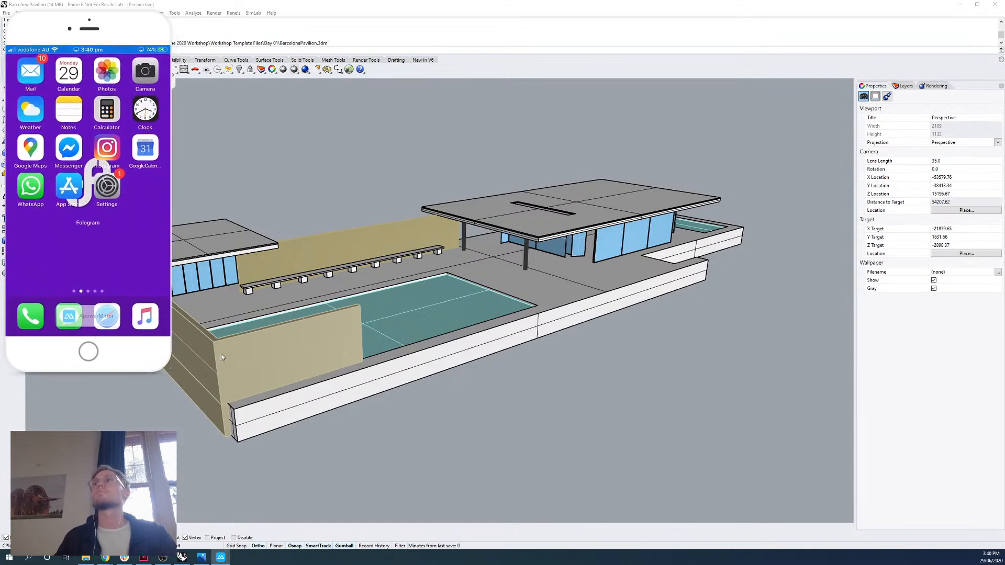
drag(171, 372, 190, 399)
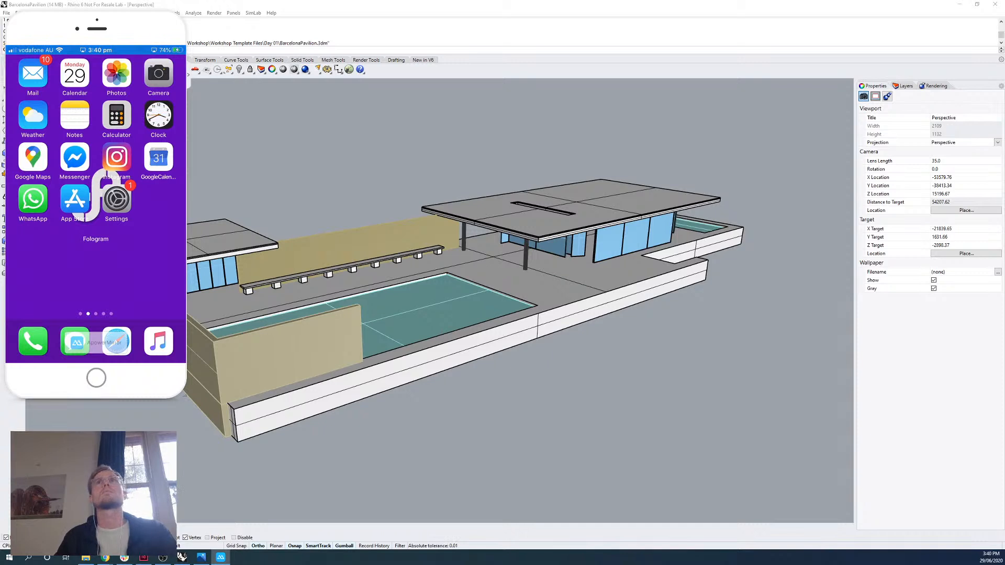
key(alt+Tab)
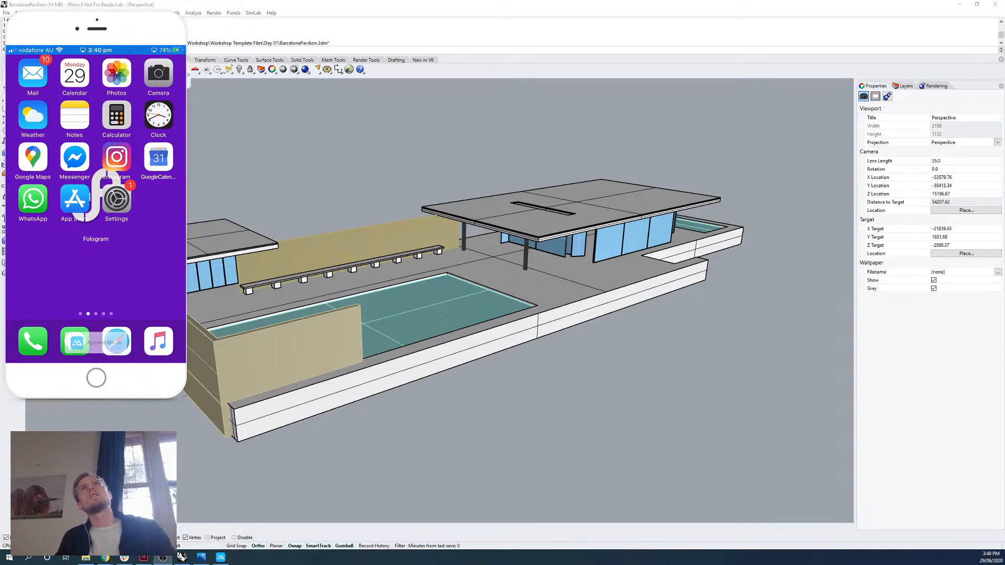
Bring up the Fologram website in the browser and view its Download page, closing the browser window when done.
key(alt+Tab)
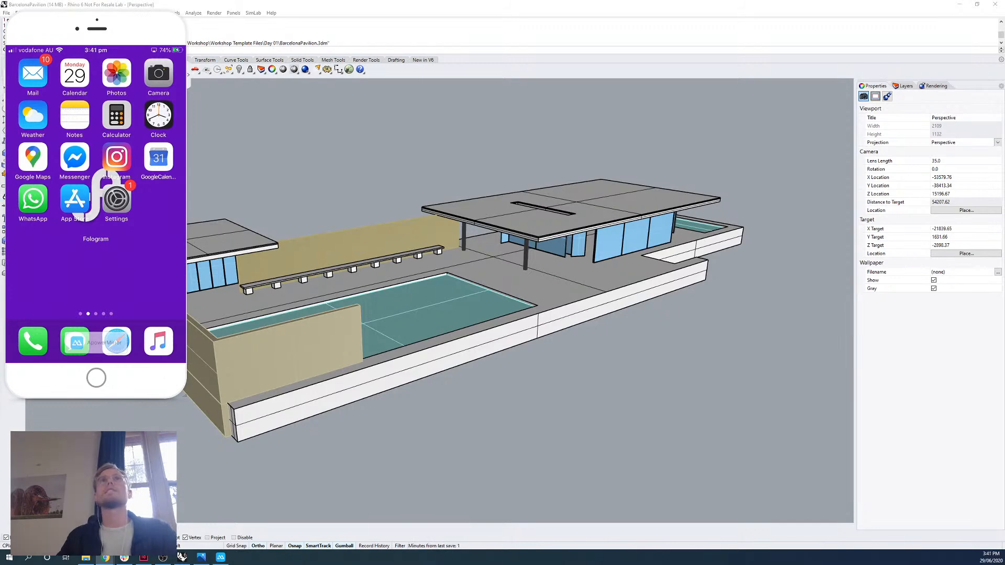
drag(440, 564, 444, 1)
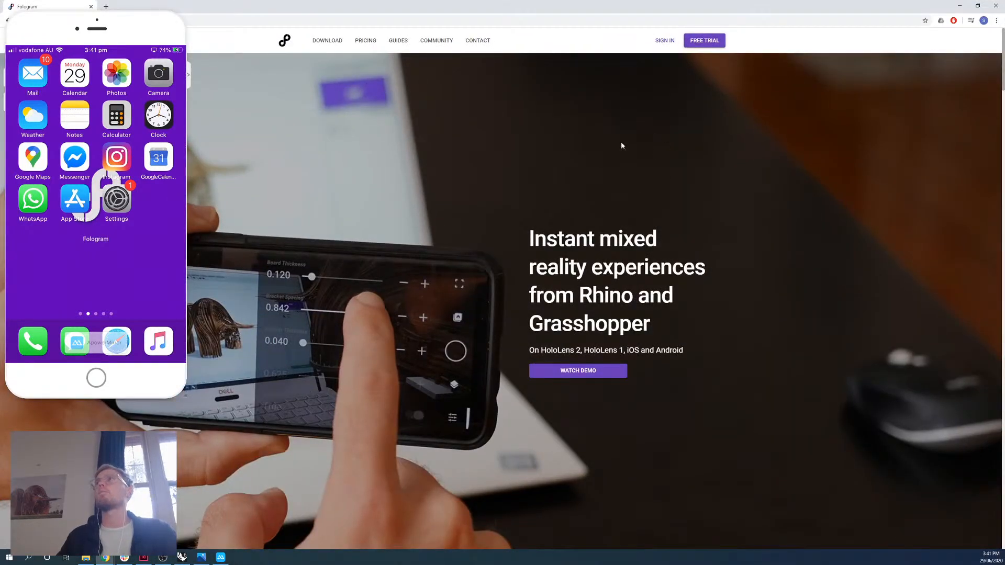
drag(139, 20, 138, 49)
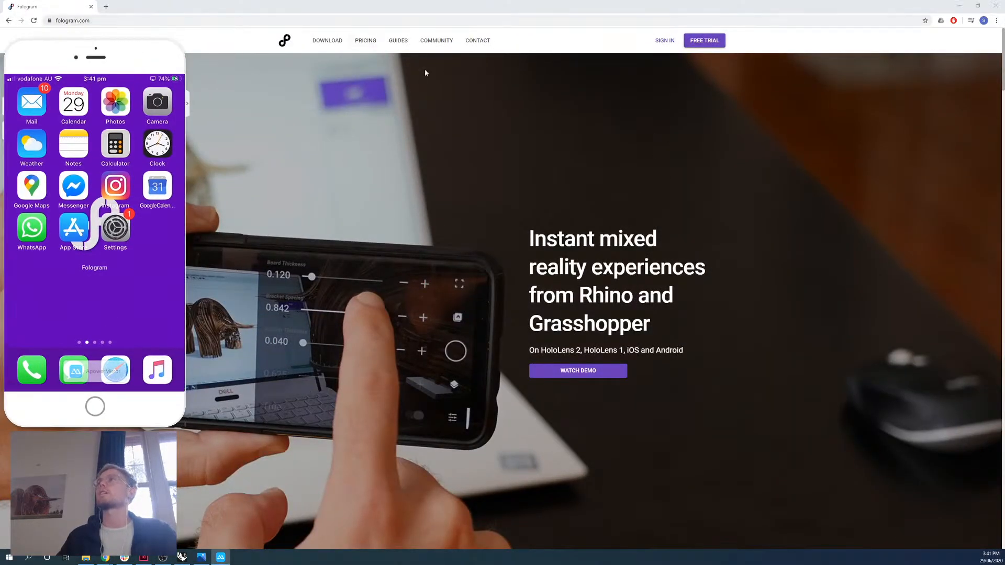
click(327, 40)
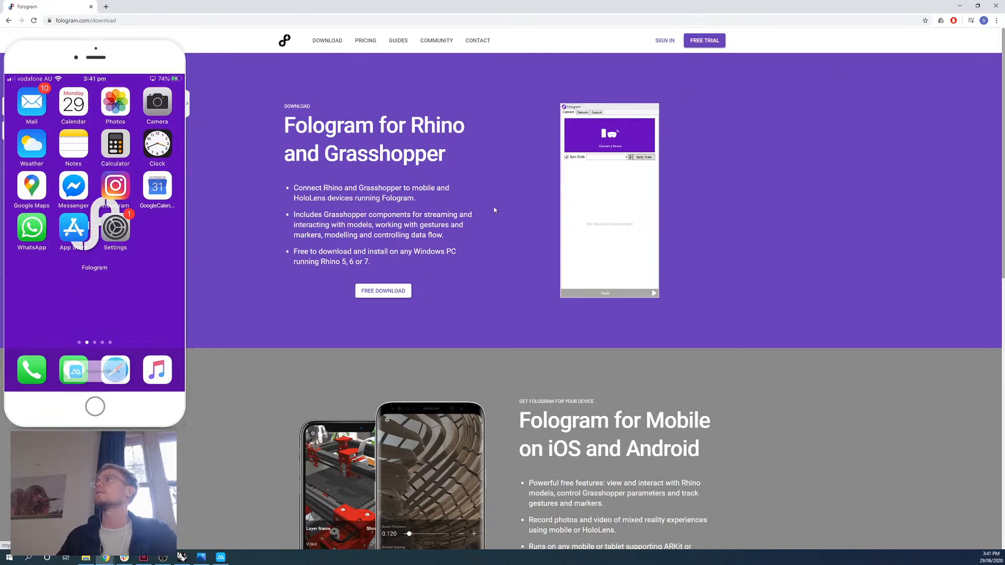
click(997, 7)
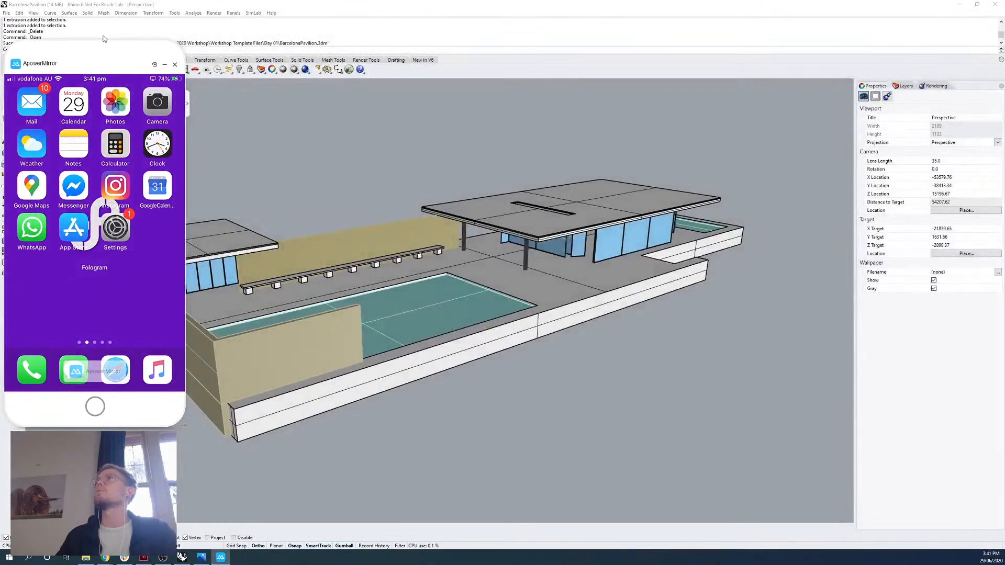
Reposition the mirrored phone window below Rhino's command line and shrink it slightly.
drag(114, 52, 112, 74)
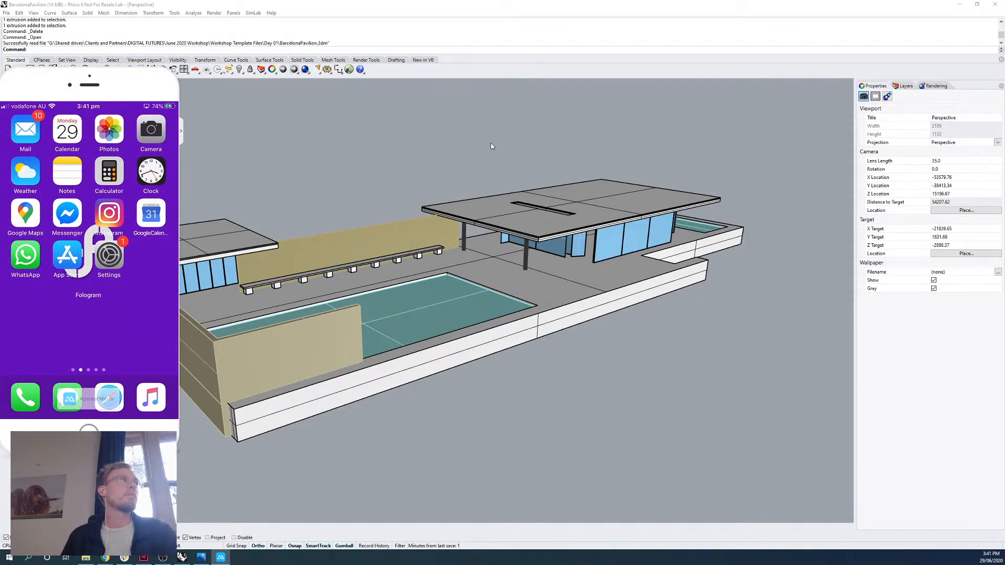
click(181, 455)
drag(178, 455, 170, 439)
Run the Fologram command with its panel docked alongside Rendering, and move the phone mirror window off the screen.
click(111, 52)
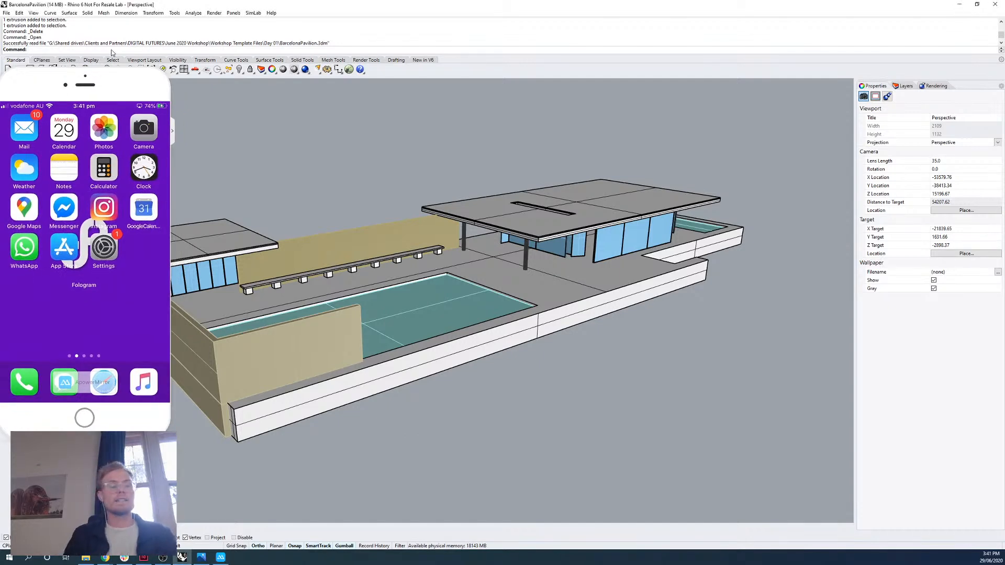
text(Fologram)
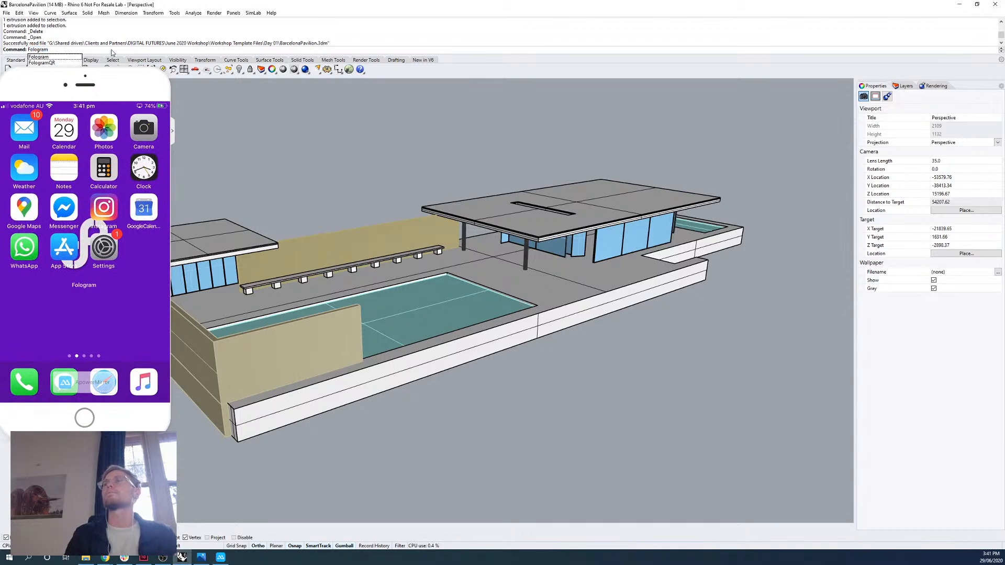
key(Return)
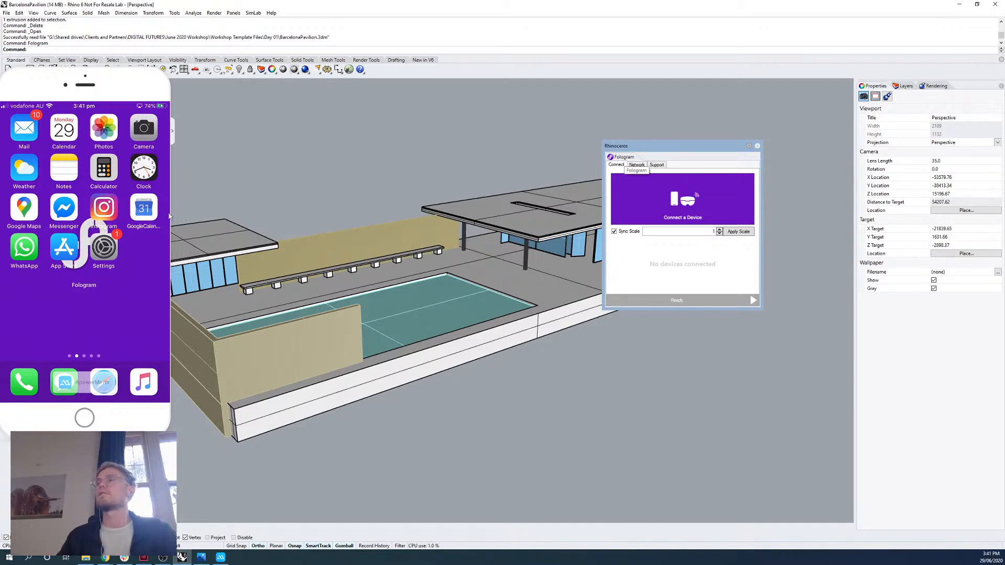
drag(704, 152, 960, 96)
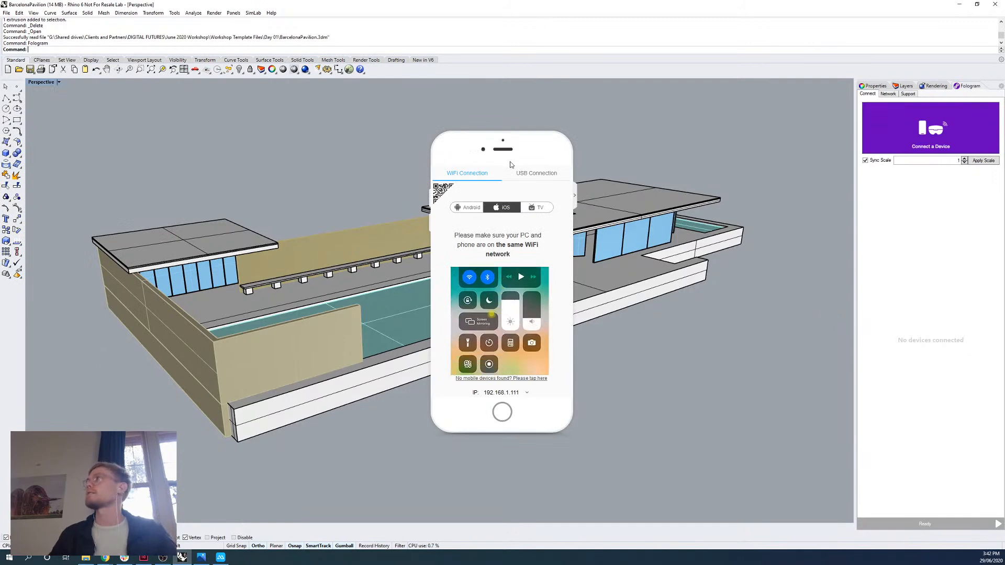
drag(511, 165, 510, 0)
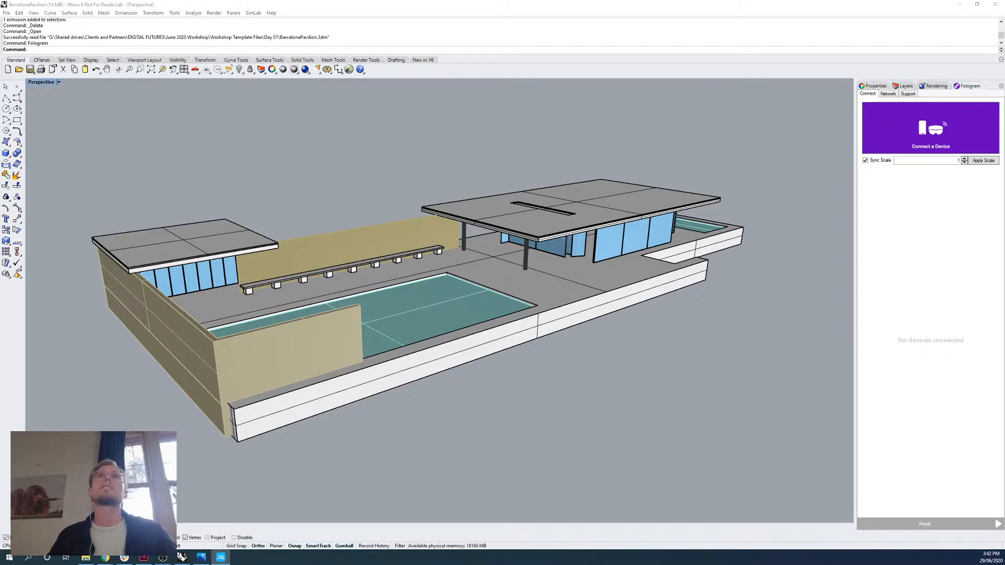
Bring the mirrored phone window back onto the screen at a smaller size and start connecting a device to Fologram.
drag(107, 1, 39, 8)
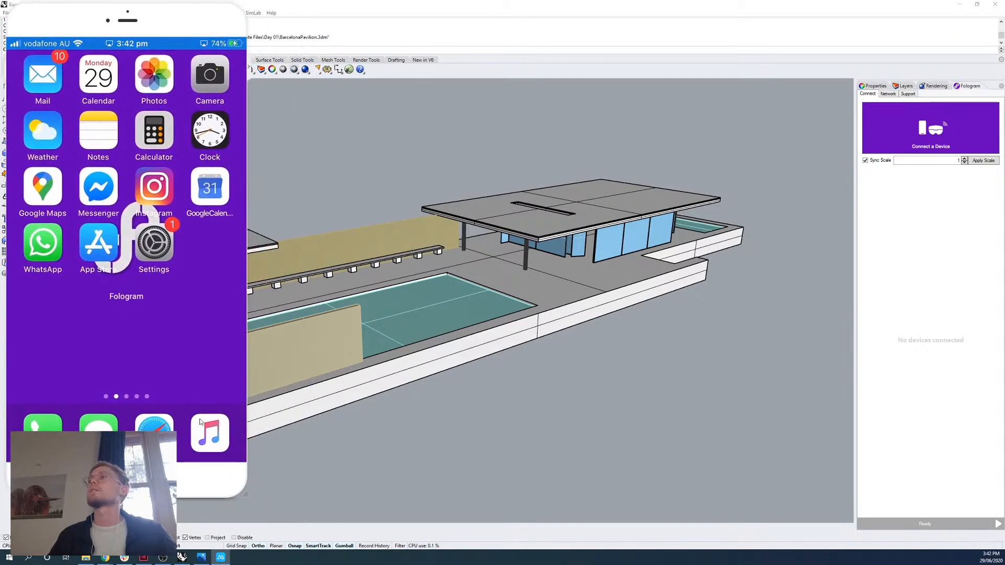
drag(246, 492, 166, 401)
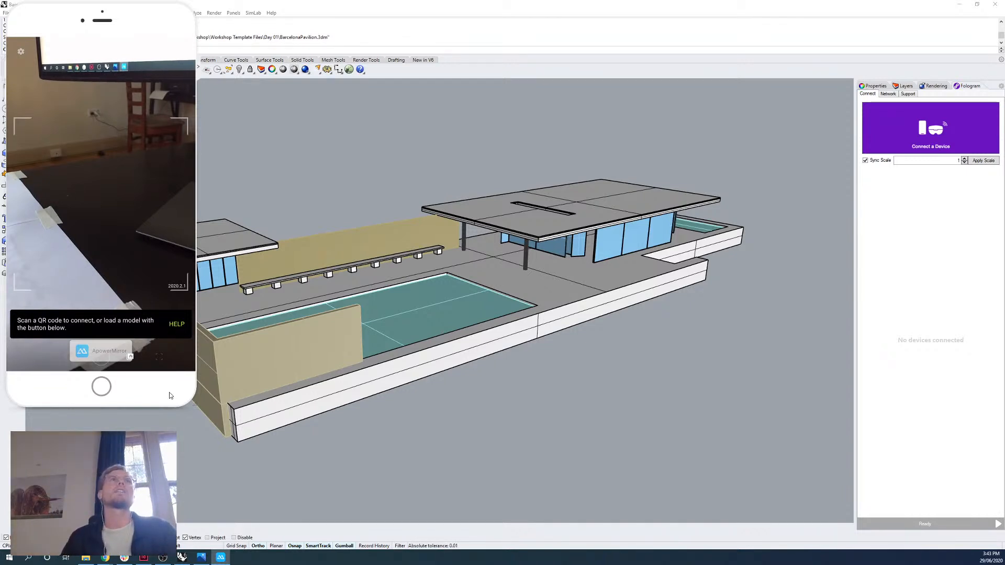
click(934, 143)
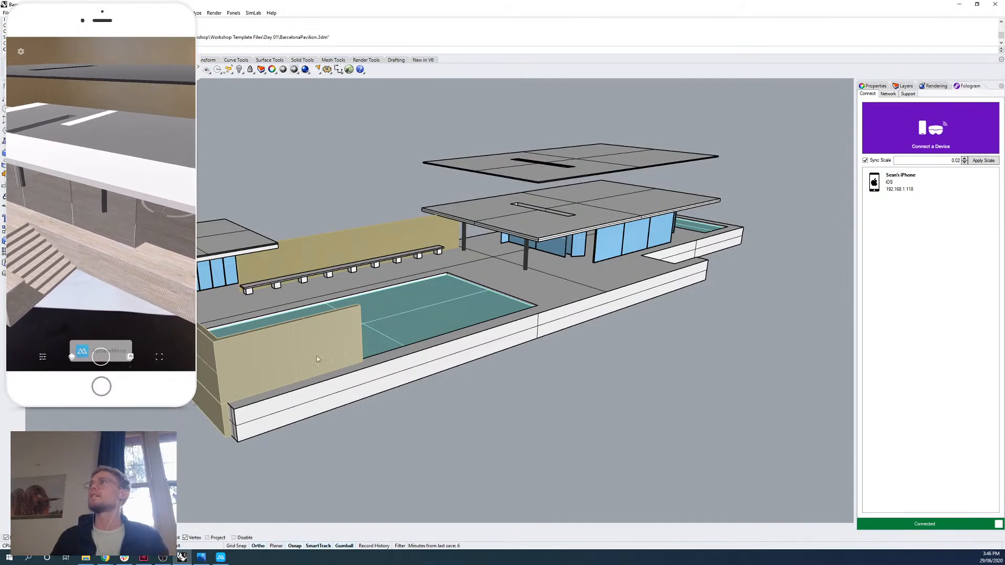
Undo the last roof edit, moving the phone window clear of the command line for this and back up again.
mouse_move(563, 432)
right_down()
mouse_move(554, 422)
mouse_move(566, 445)
right_up()
drag(142, 13, 134, 143)
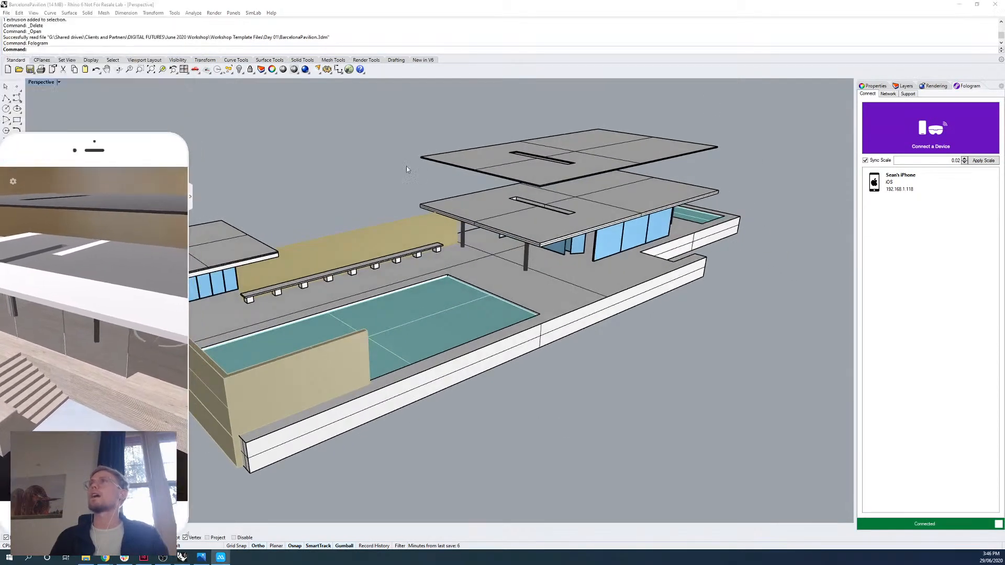
right_drag(406, 165, 435, 167)
text(Undo)
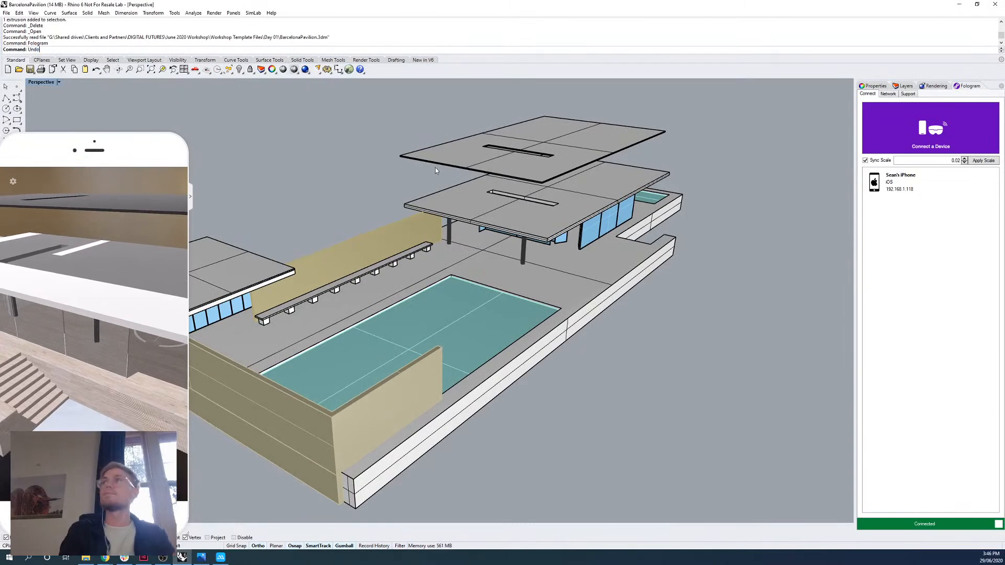
key(Return)
drag(146, 140, 149, 12)
right_drag(344, 299, 312, 332)
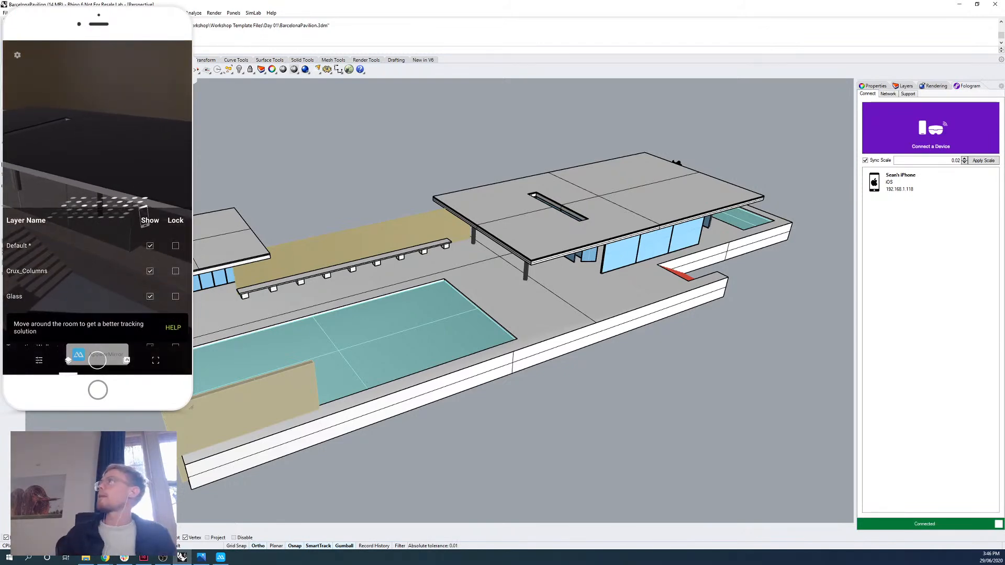
Show the model's layers, widen the name column to fit the full names, and turn on the Granite Walls layer.
click(905, 86)
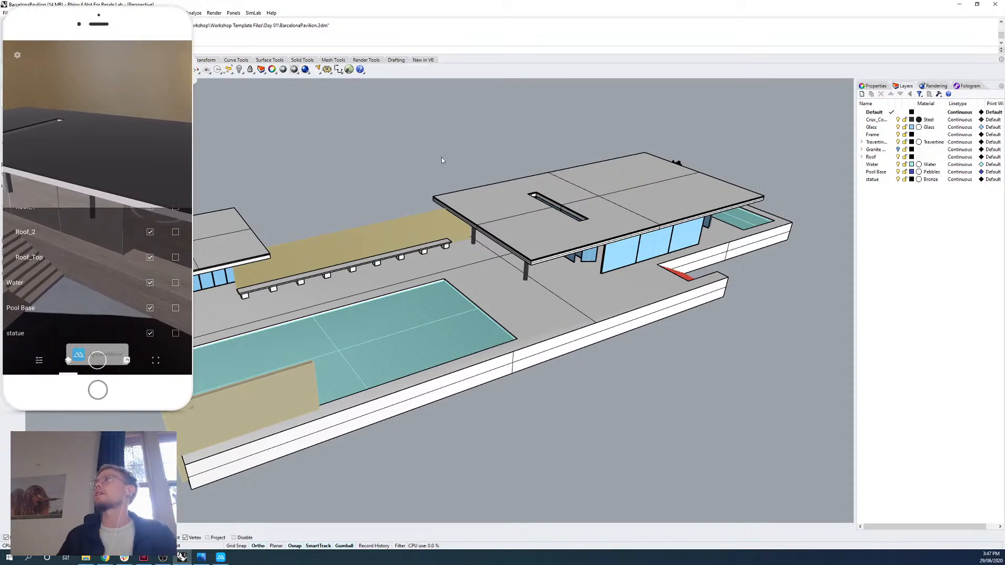
right_drag(288, 327, 466, 259)
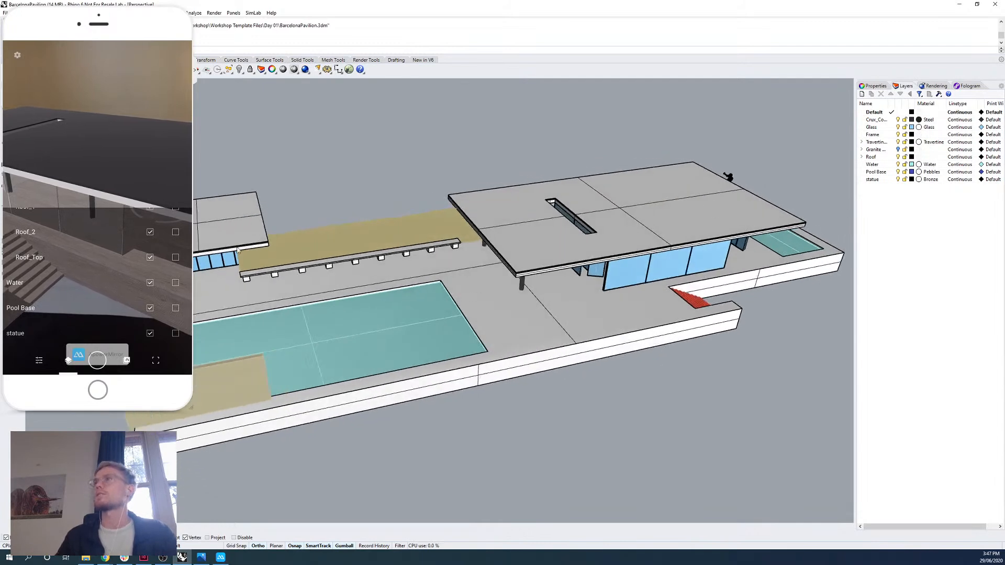
right_drag(528, 323, 575, 314)
scroll(576, 316, down, 2)
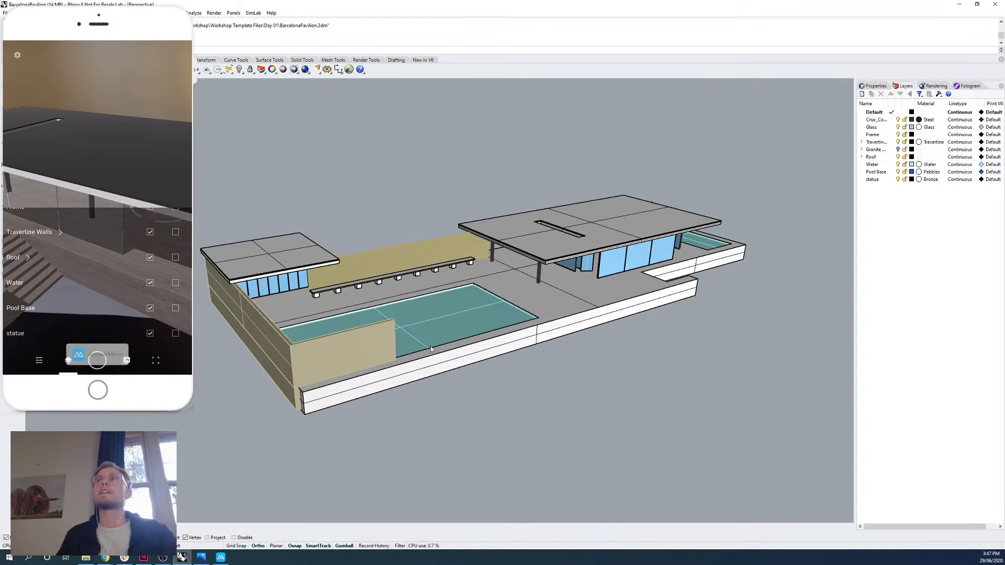
click(872, 151)
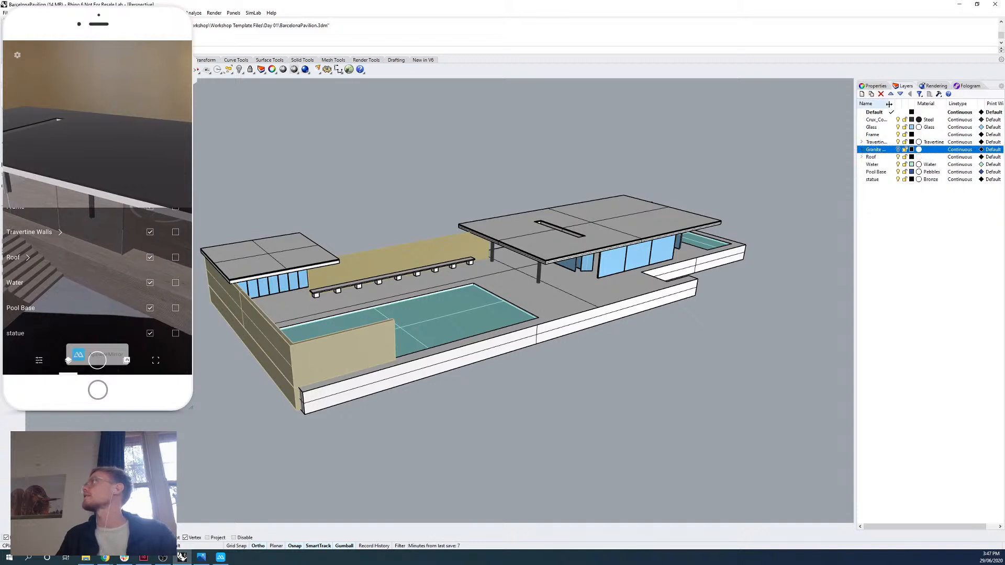
double_click(894, 108)
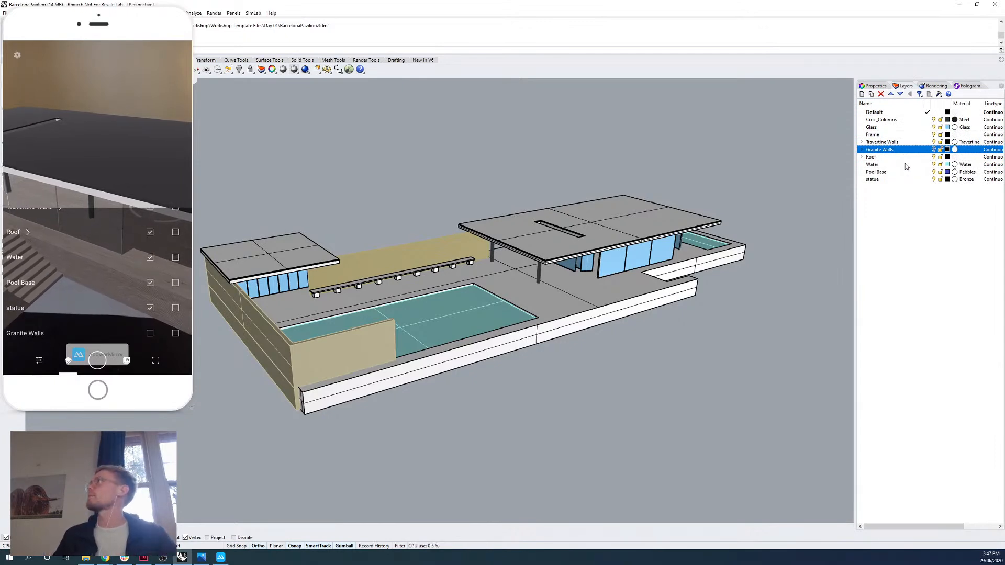
click(933, 149)
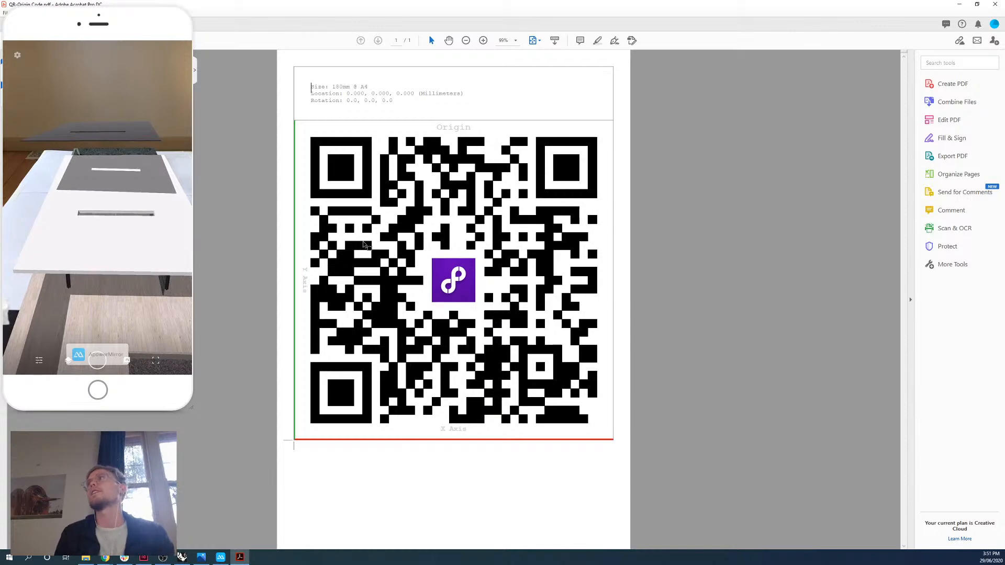
Minimize the Origin QR code PDF and return to the pavilion model in Rhino.
click(960, 5)
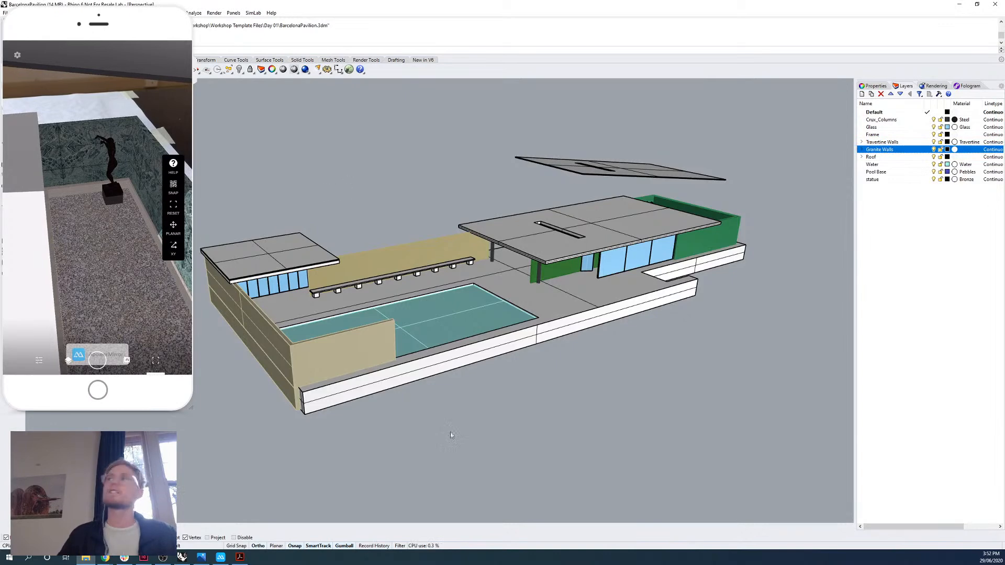
right_drag(541, 303, 622, 312)
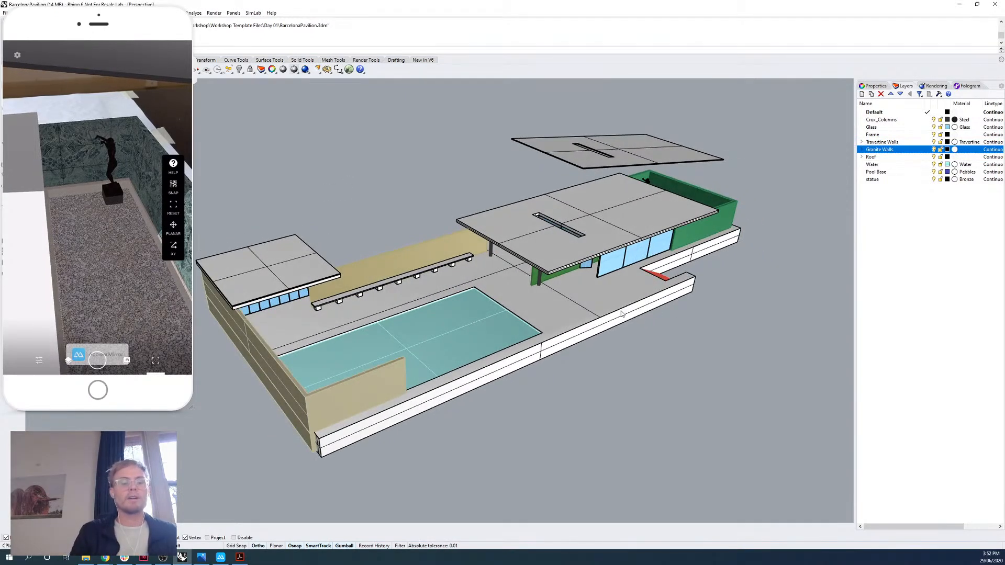
text(line)
key(Return)
right_drag(530, 192, 543, 211)
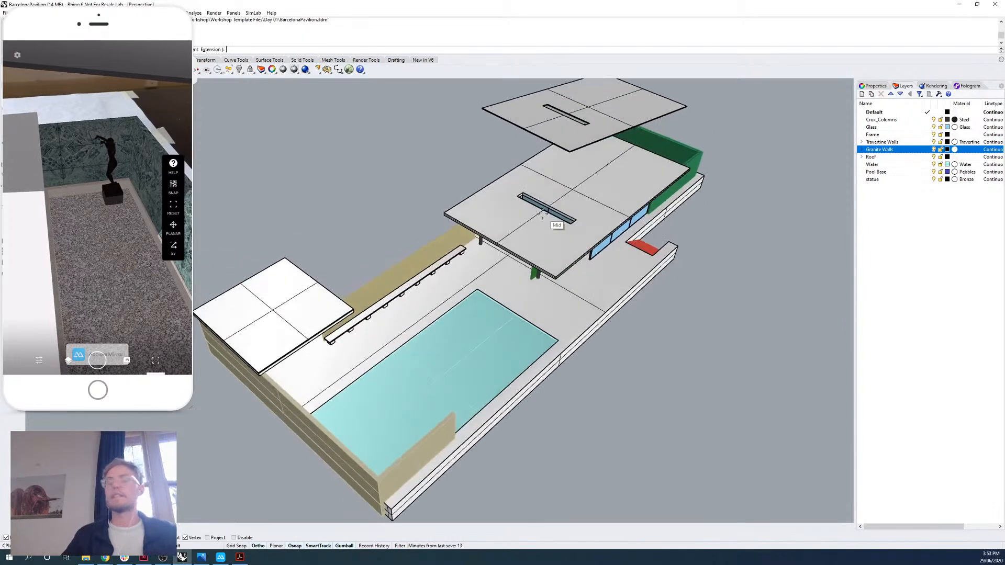
text(0)
key(Return)
scroll(516, 315, up, 6)
right_drag(673, 326, 336, 276)
scroll(336, 314, down, 5)
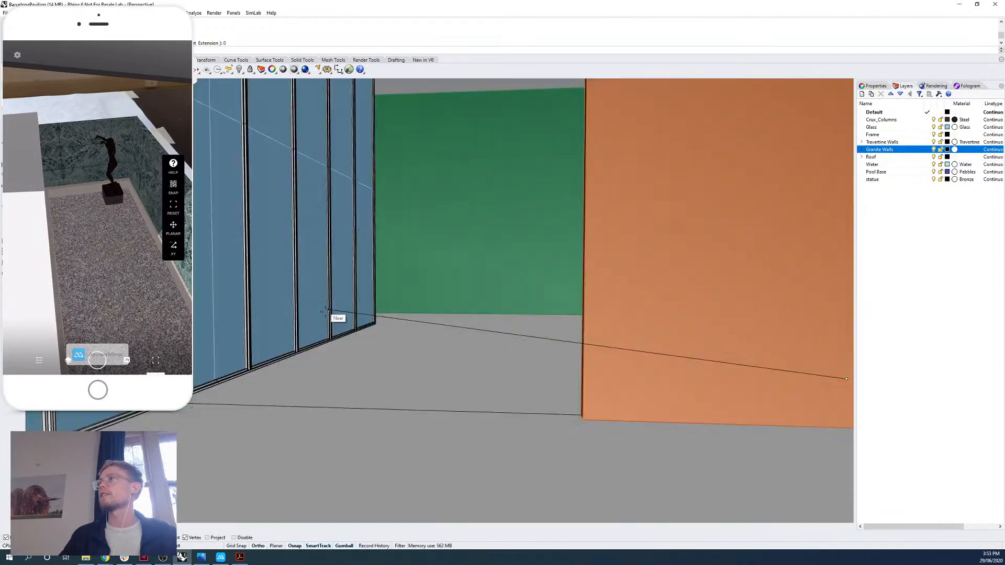
scroll(338, 316, up, 2)
right_drag(359, 324, 235, 362)
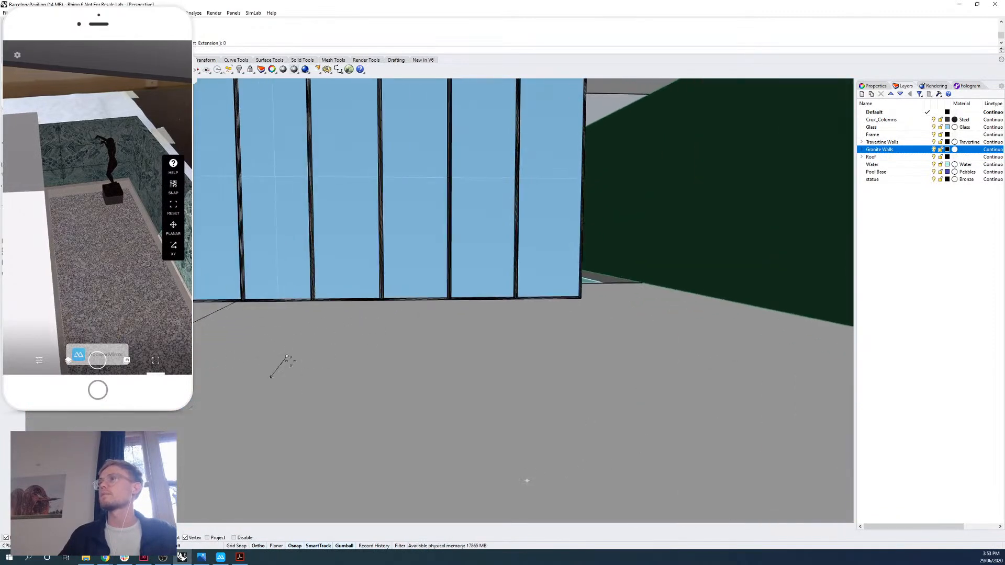
scroll(309, 352, down, 8)
right_drag(316, 350, 290, 355)
scroll(315, 354, down, 8)
key(Escape)
Move the entire pavilion from its outer corner beside the large pool to the world origin, 0, and deselect it.
right_drag(433, 332, 638, 420)
scroll(437, 351, down, 2)
scroll(406, 318, down, 2)
drag(327, 199, 725, 445)
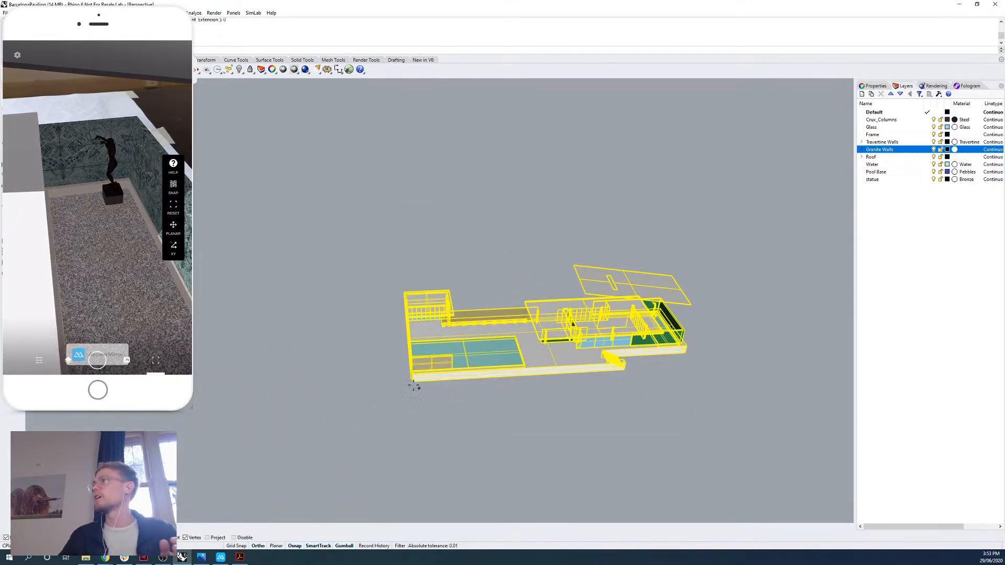
scroll(398, 391, up, 6)
right_drag(380, 364, 384, 324)
text(0)
key(Return)
scroll(488, 335, down, 10)
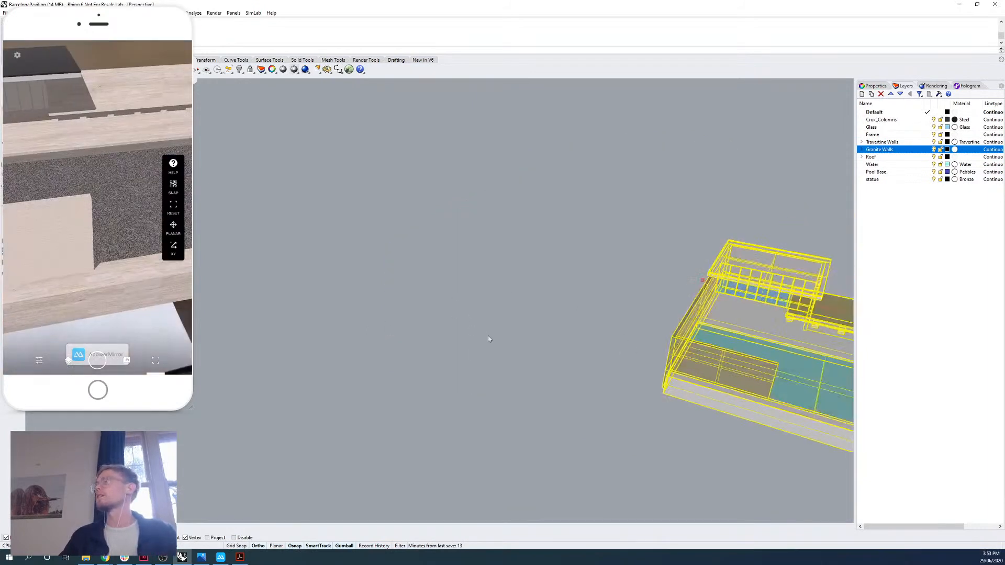
shift+right_drag(662, 306, 507, 291)
click(549, 258)
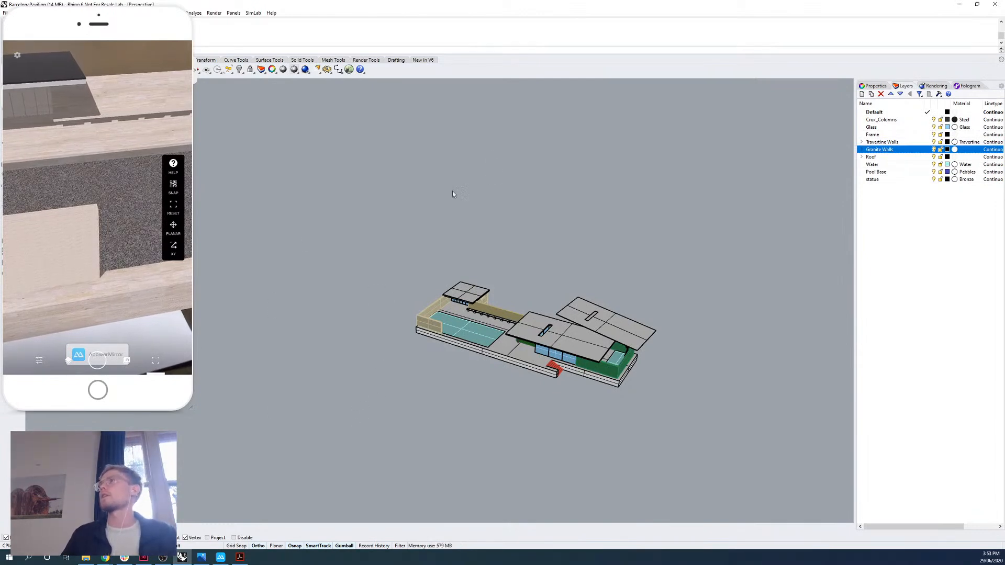
Move the phone mirror off the screen and run FologramQR, setting the code's origin and X and Y axis directions outside the pavilion's pool corner.
mouse_move(146, 14)
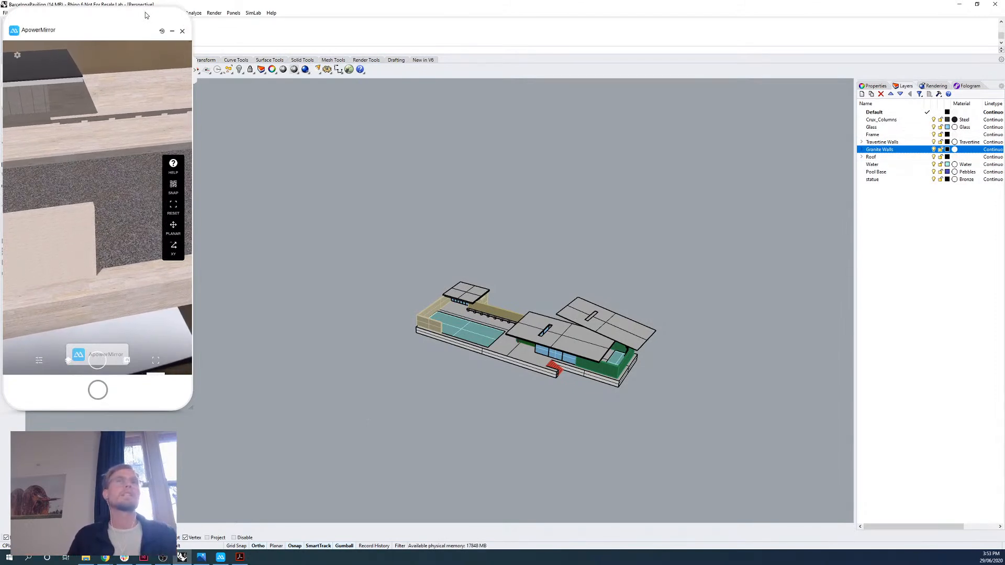
drag(155, 11, 0, 136)
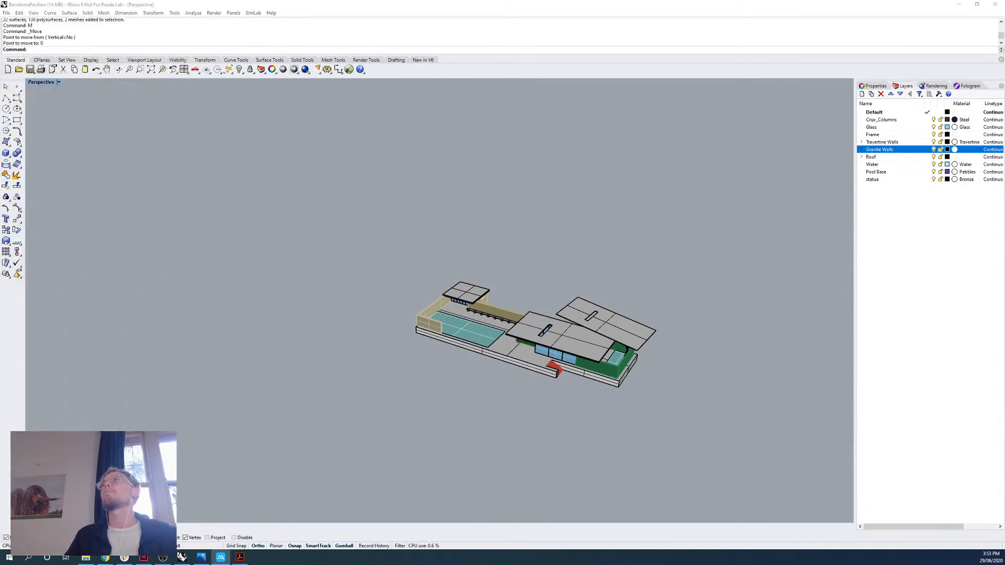
scroll(449, 292, up, 5)
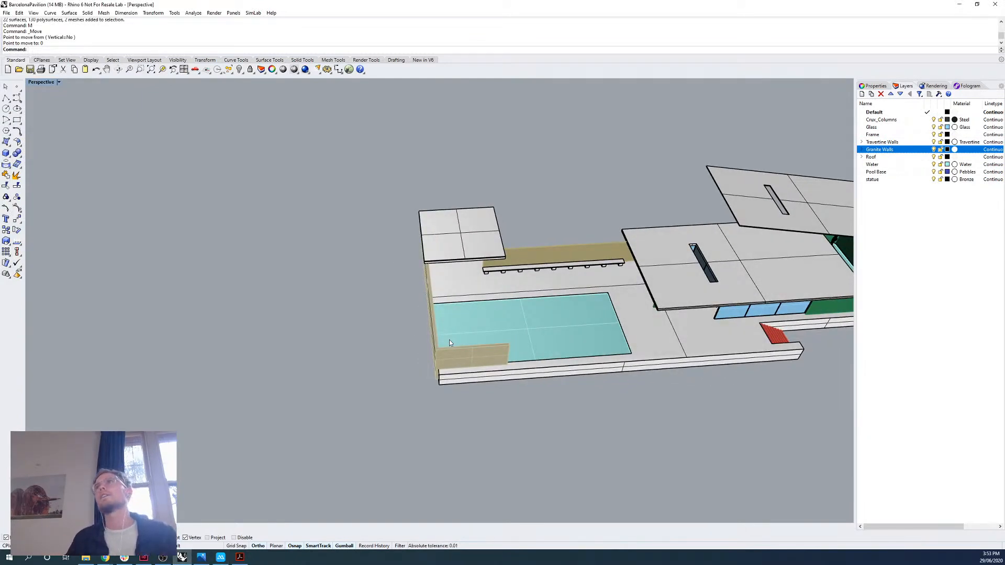
scroll(423, 388, up, 5)
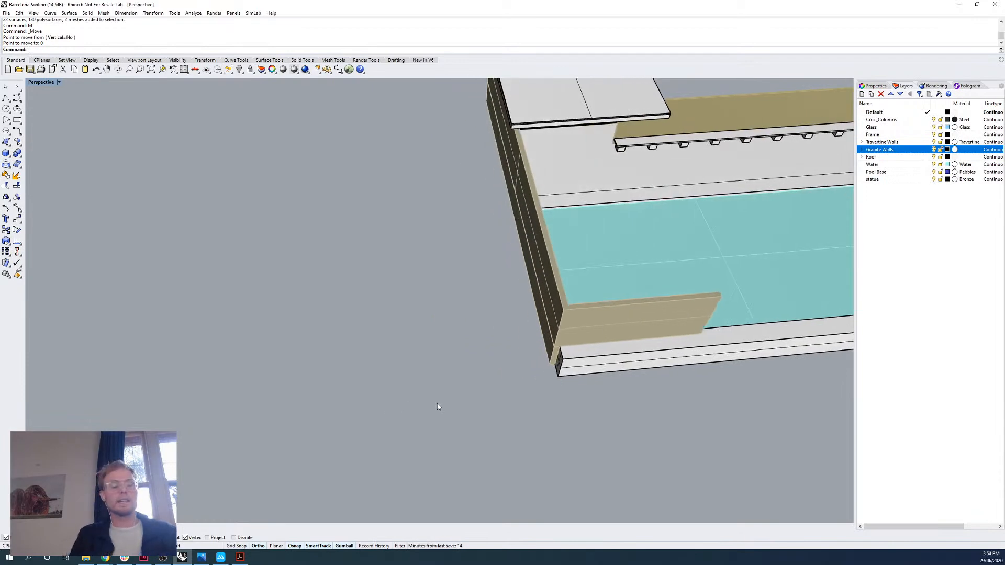
text(Fologram)
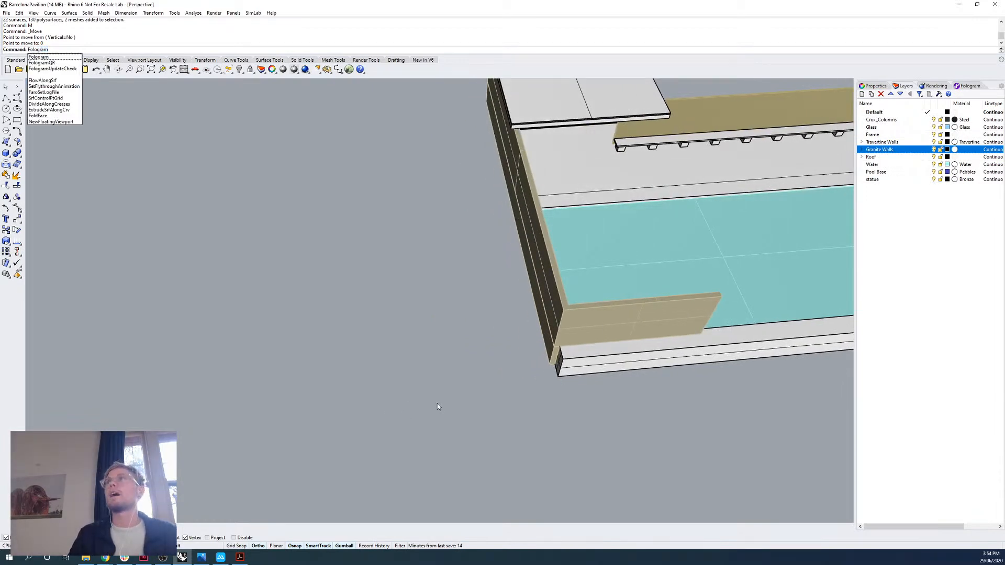
key(Down)
key(Down)
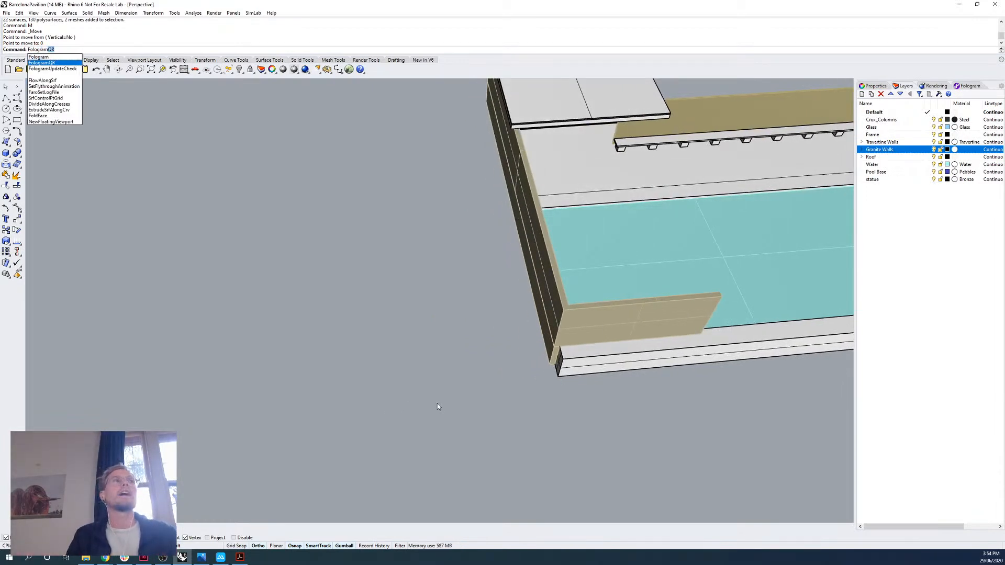
key(Return)
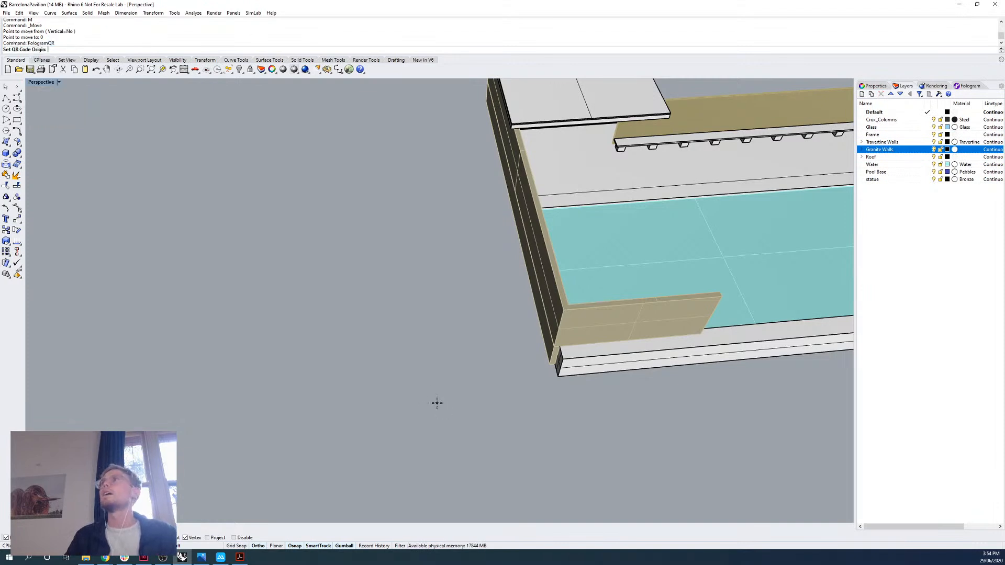
click(286, 377)
click(370, 398)
click(272, 317)
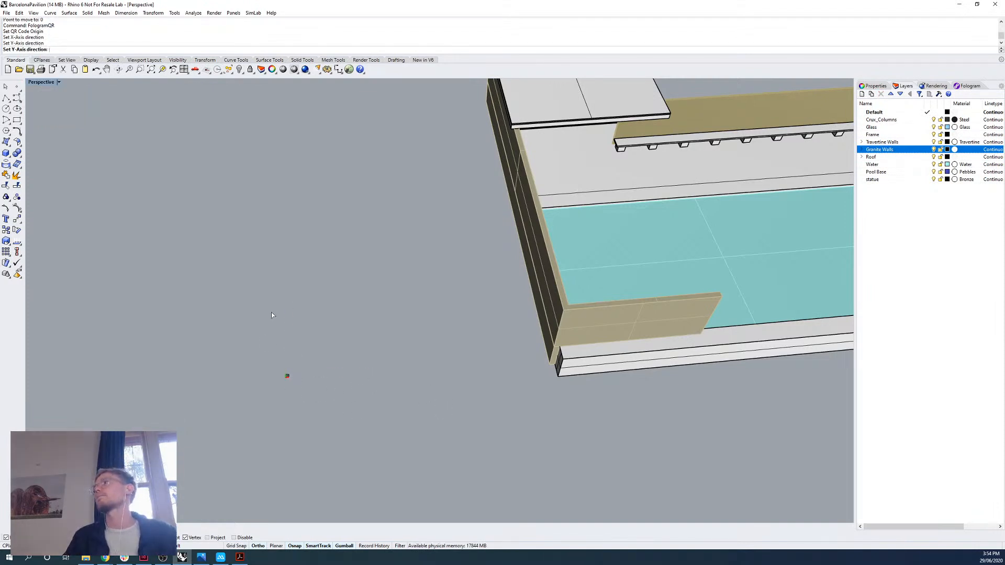
Label the QR code TestMarker and generate its PDF, closing that document and returning to the Rhino model.
scroll(286, 381, up, 15)
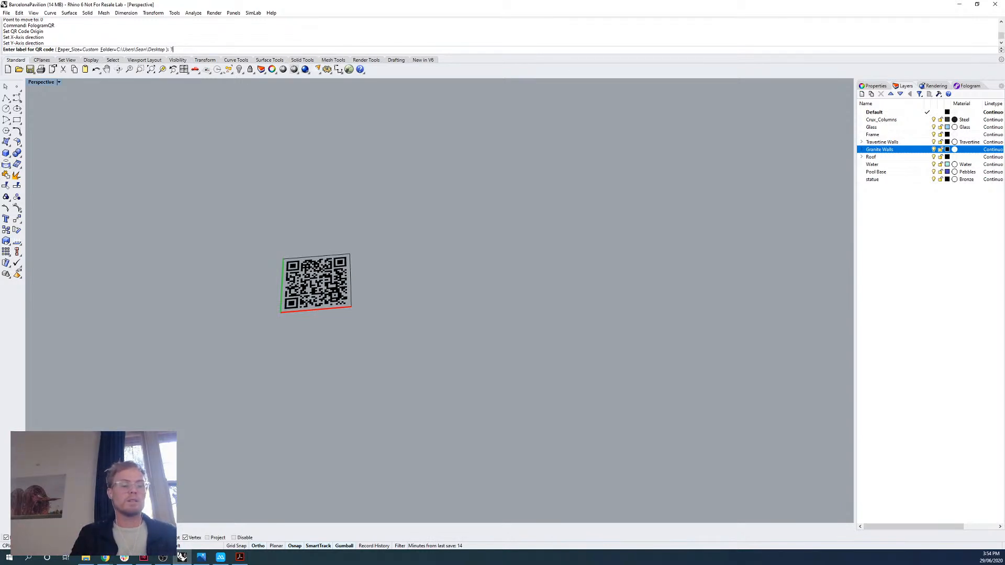
text(estMarke)
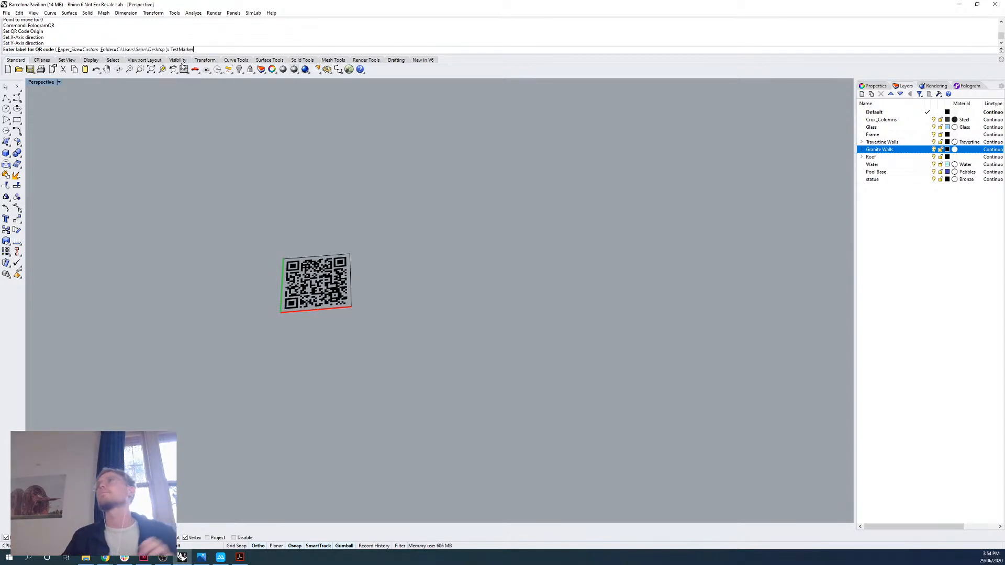
text(r)
key(Return)
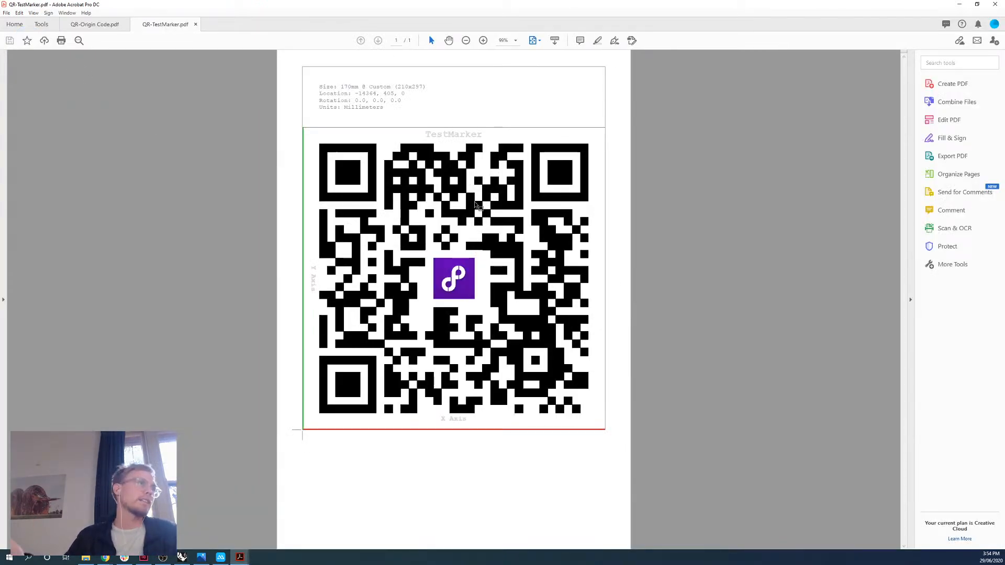
click(195, 24)
click(959, 4)
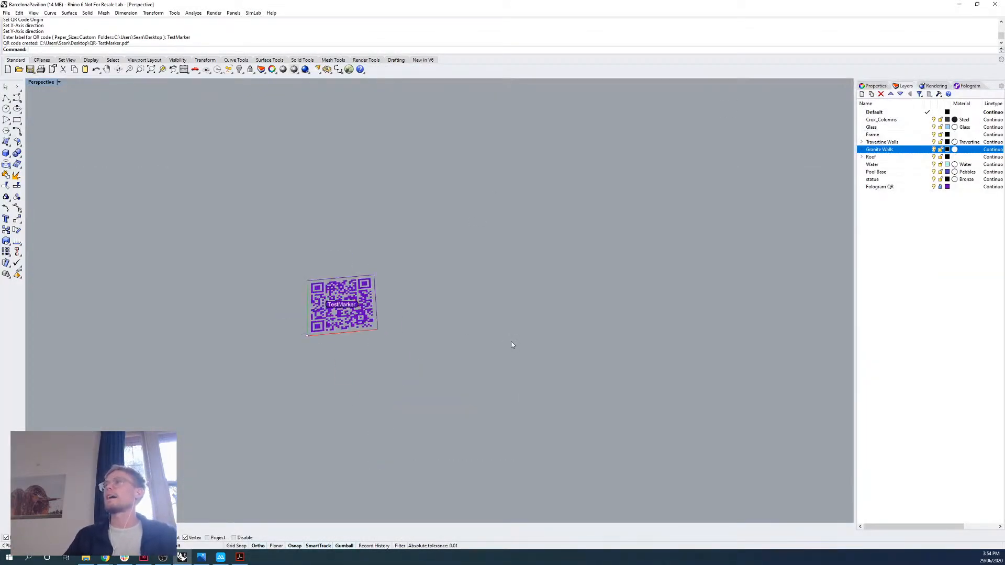
Run FologramQR and set a second code's origin and X and Y axis directions beside the TestMarker code.
text(FologramQR)
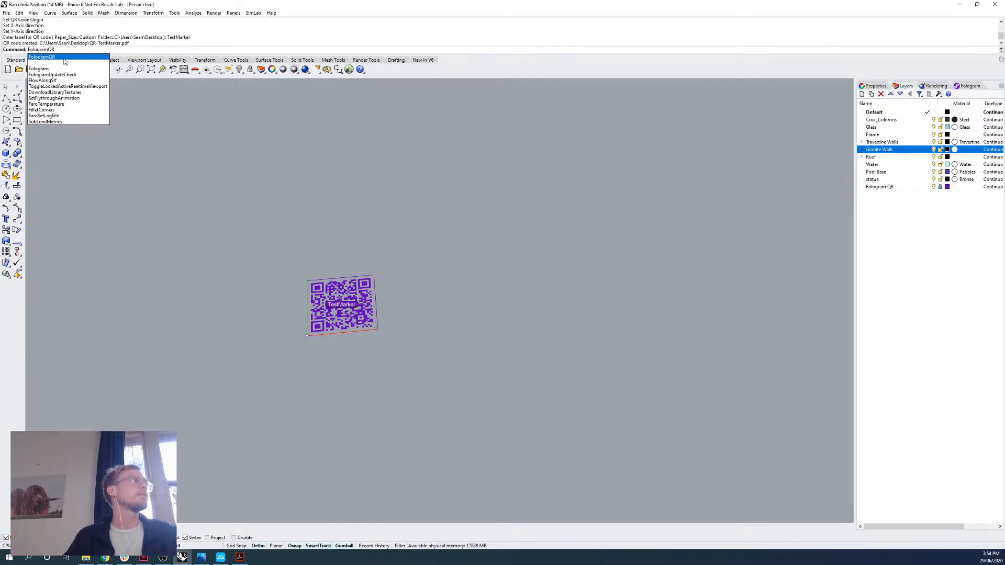
click(64, 59)
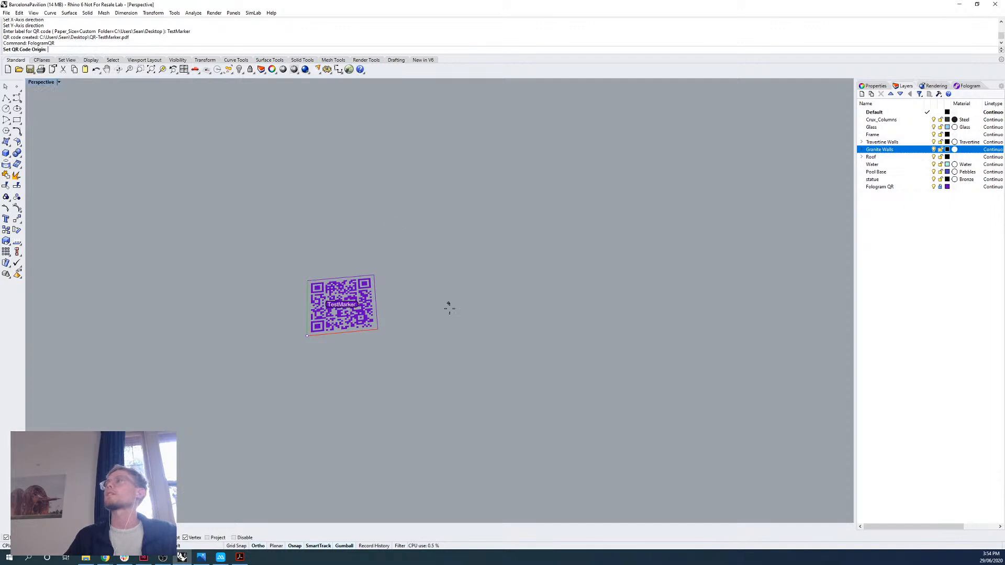
click(472, 322)
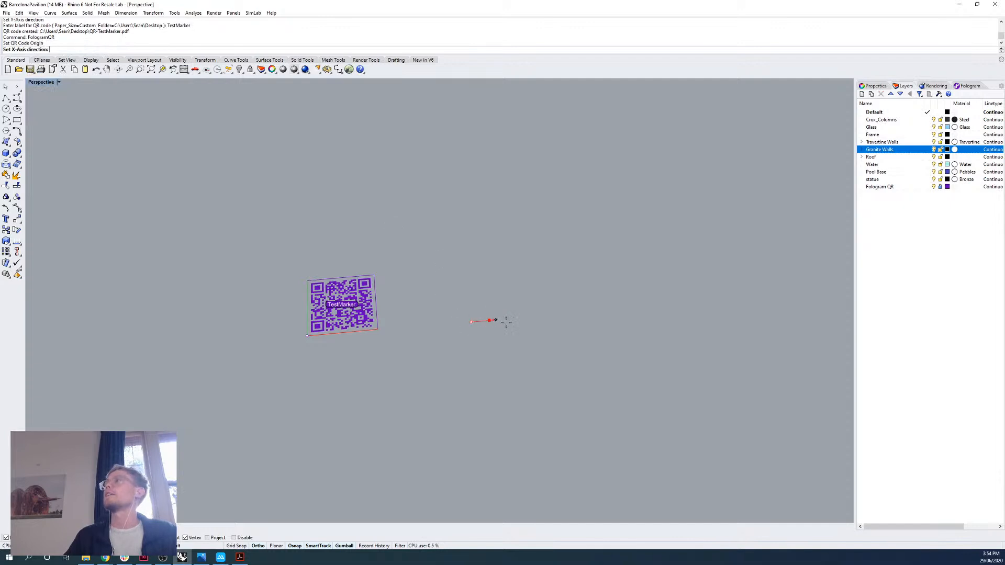
click(566, 331)
click(453, 235)
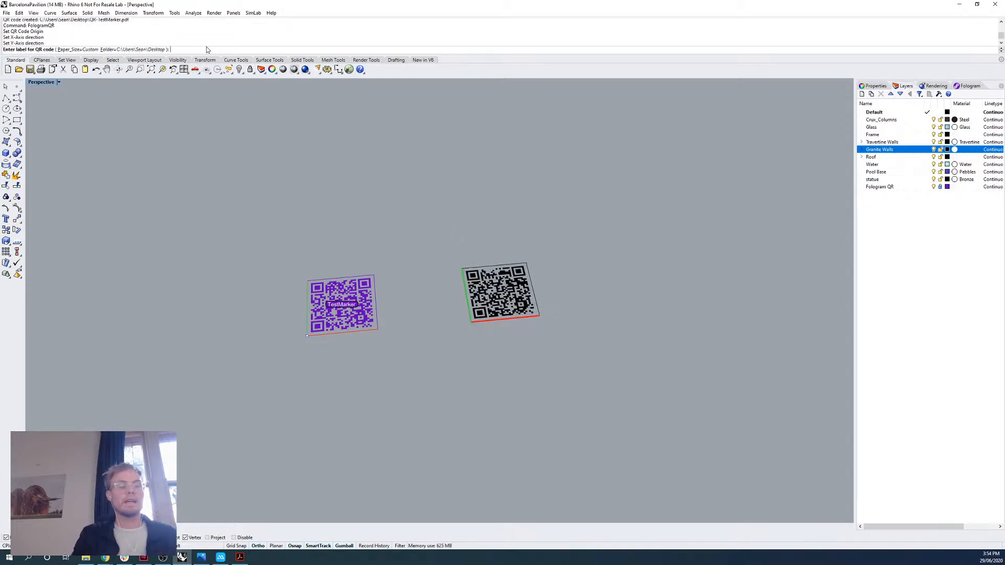
Label the second QR code Test02, generate its PDF and close that document.
text(tEST02)
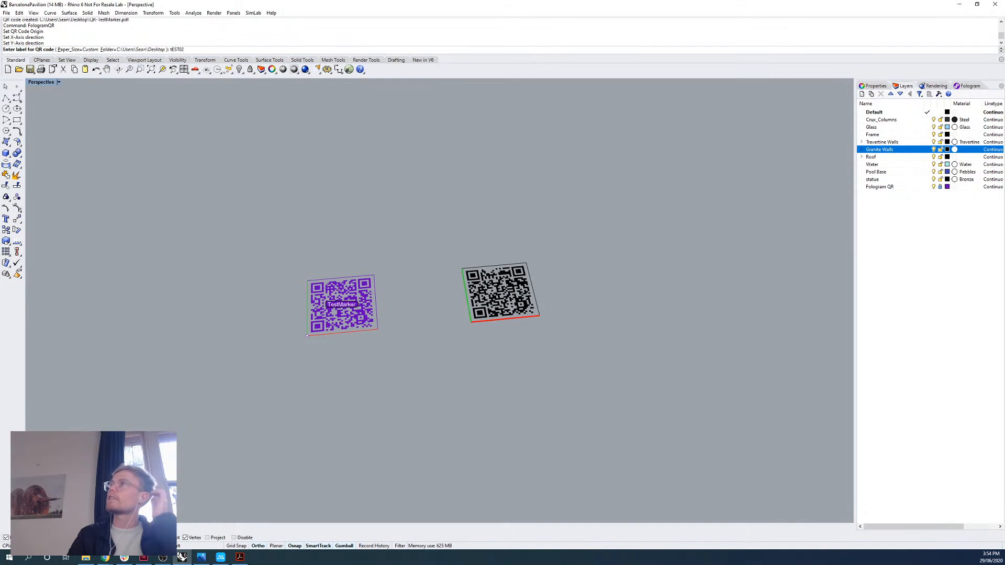
key(BackSpace)
key(BackSpace)
key(BackSpace)
key(BackSpace)
text(Test02)
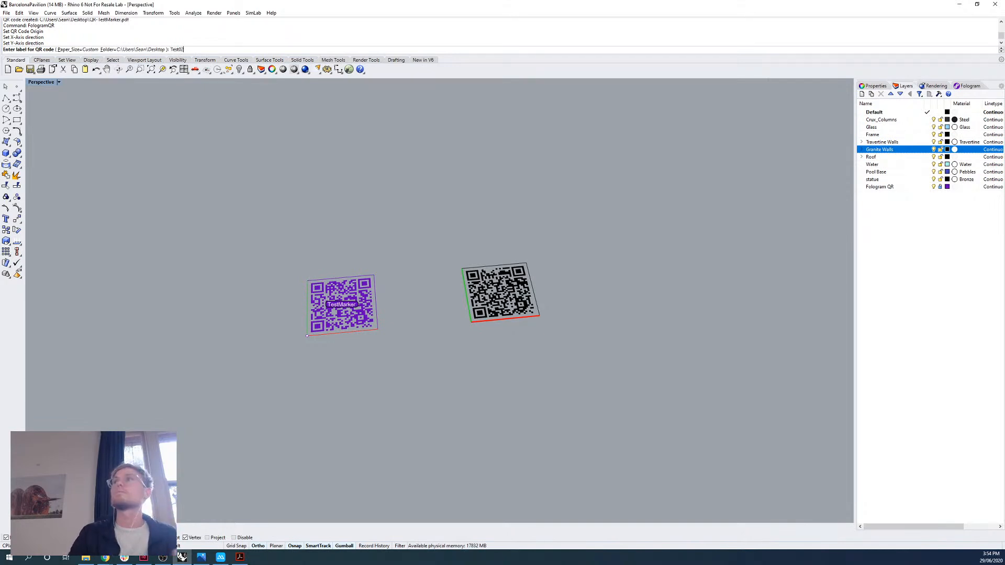
key(Return)
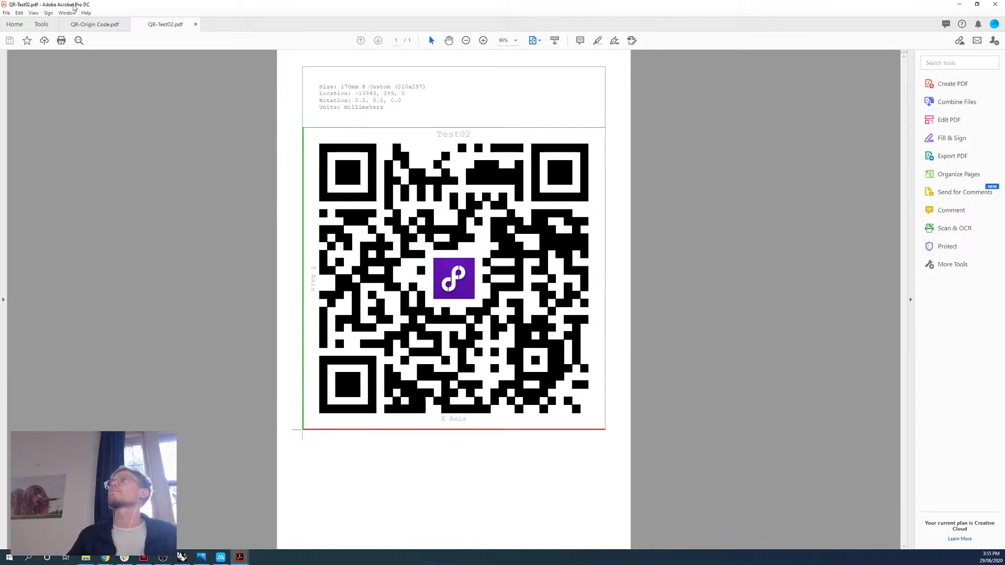
click(196, 24)
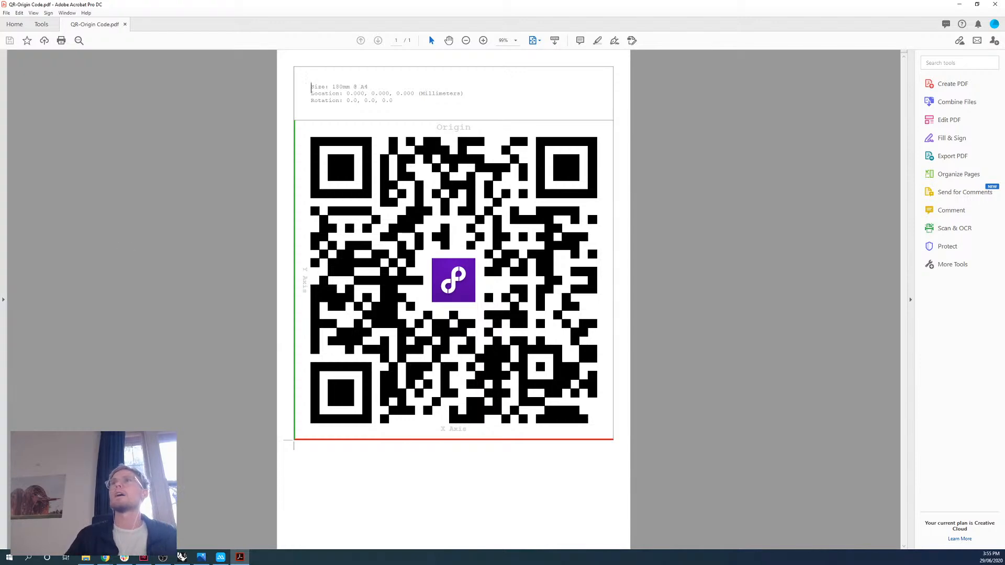
Bring the phone mirror back on screen and switch to Rhino, framing the whole pavilion together with the QR markers.
click(221, 558)
drag(178, 74, 117, 18)
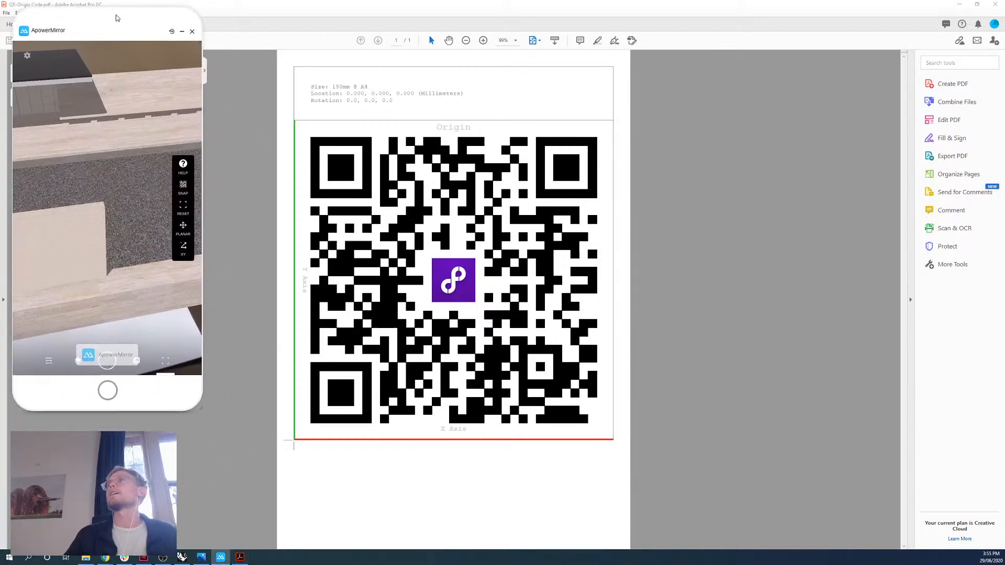
click(977, 6)
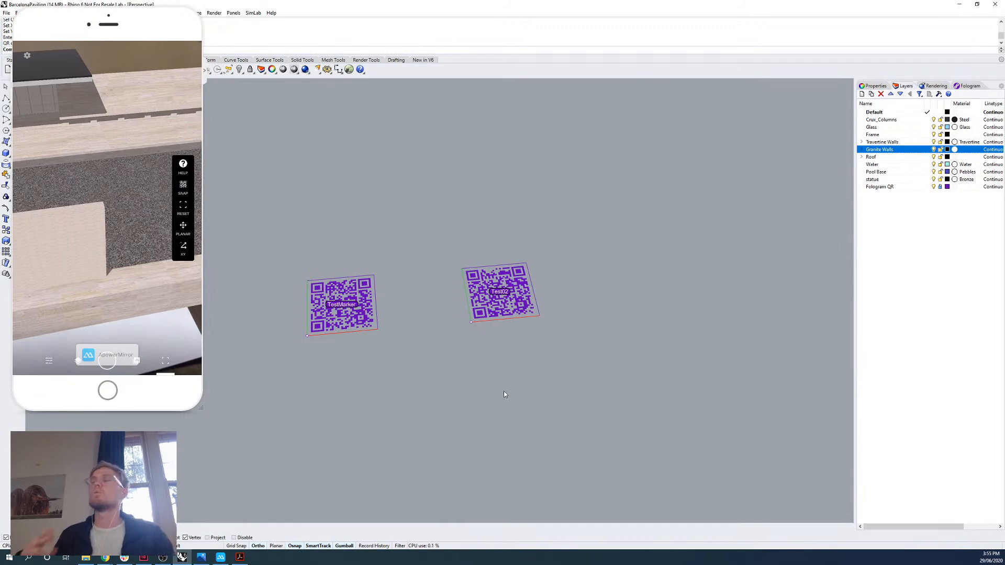
right_drag(465, 396, 463, 307)
scroll(464, 308, down, 5)
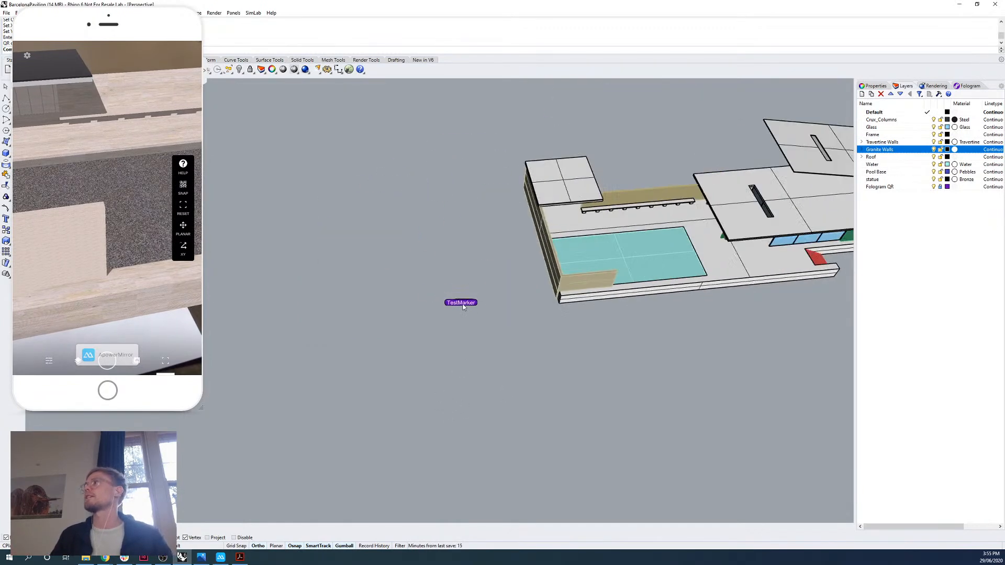
right_drag(686, 236, 511, 299)
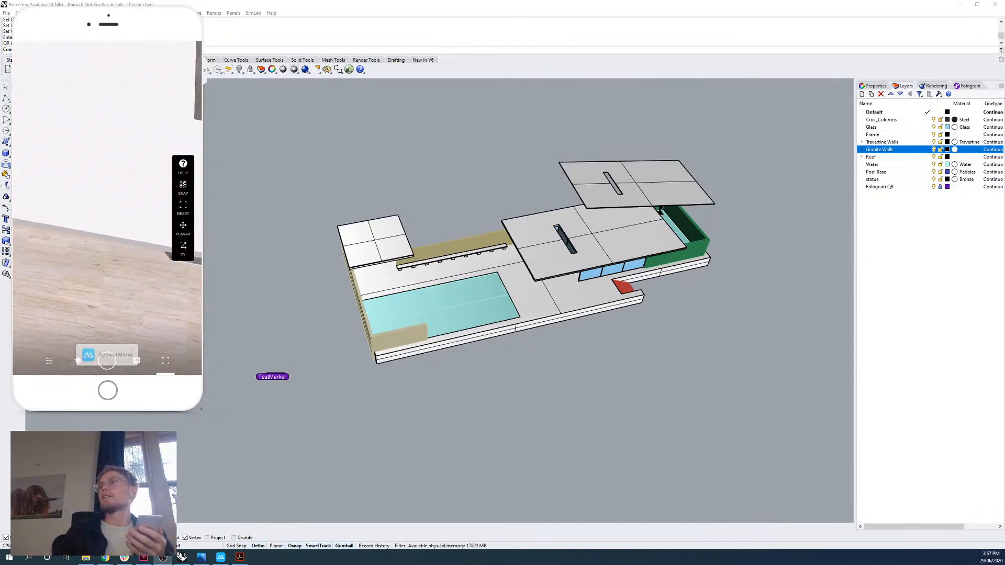
Show the Origin QR code PDF, return to the pavilion model in Rhino and move the phone mirror off the screen.
click(240, 557)
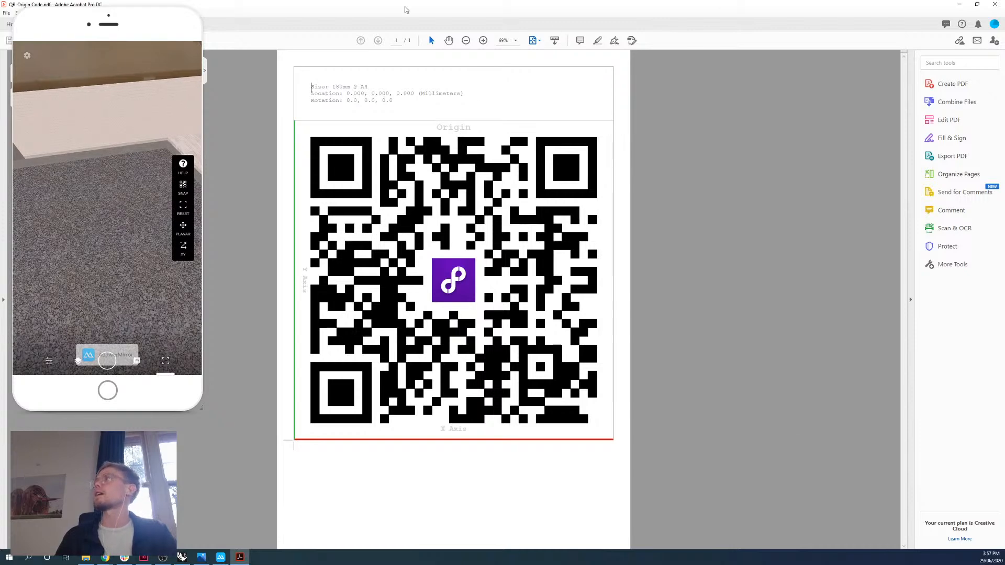
click(977, 4)
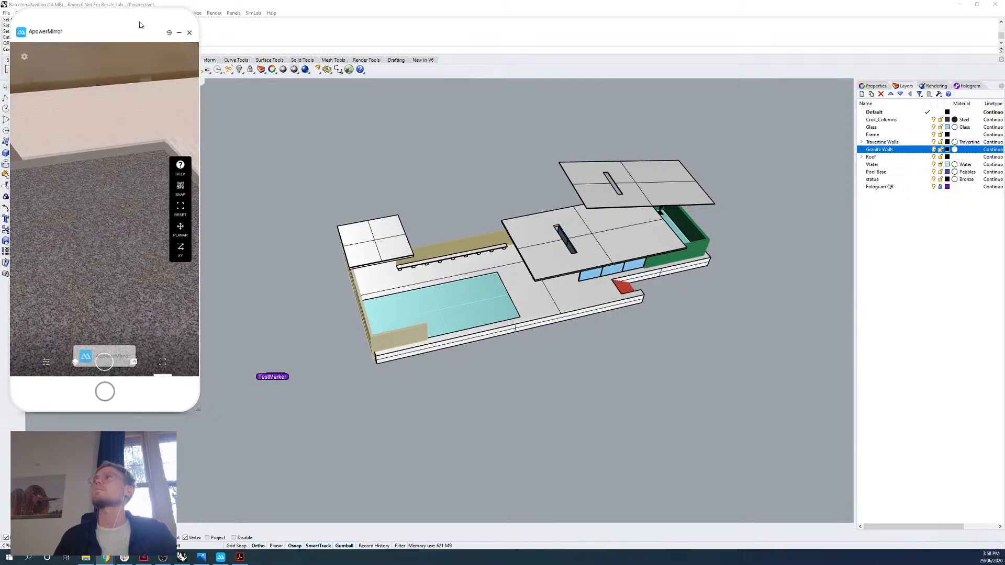
drag(139, 26, 0, 37)
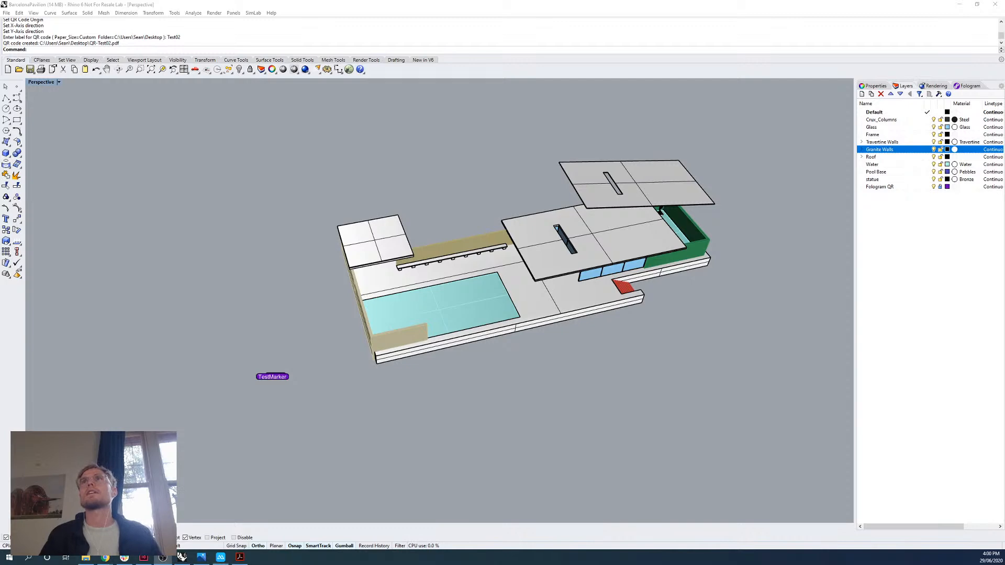
Bring back the phone mirror and open the topic Aligning models to physical space in Fologram from the community's Digital Futures 2020 category.
click(221, 557)
drag(136, 58, 107, 52)
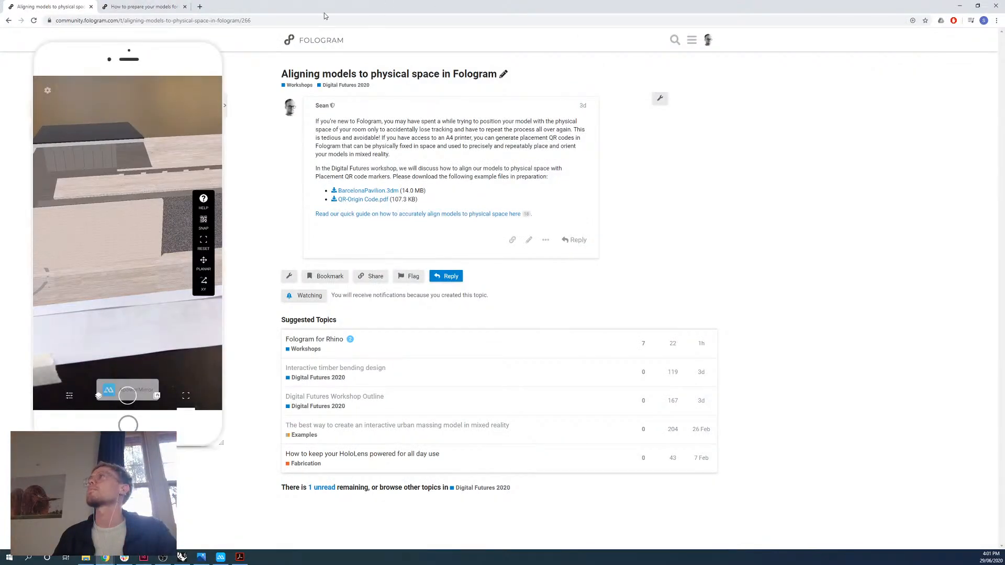
click(157, 6)
click(322, 40)
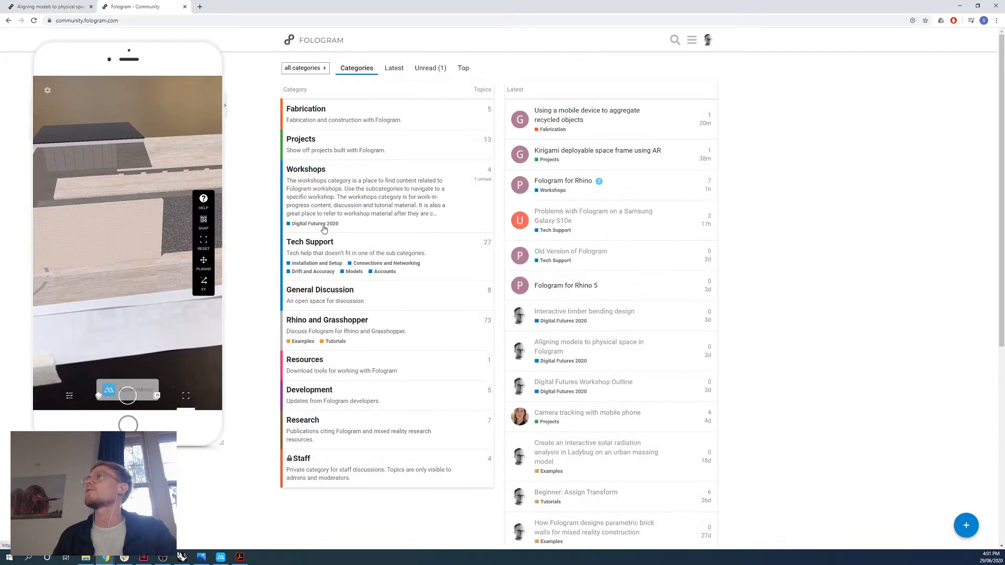
click(323, 224)
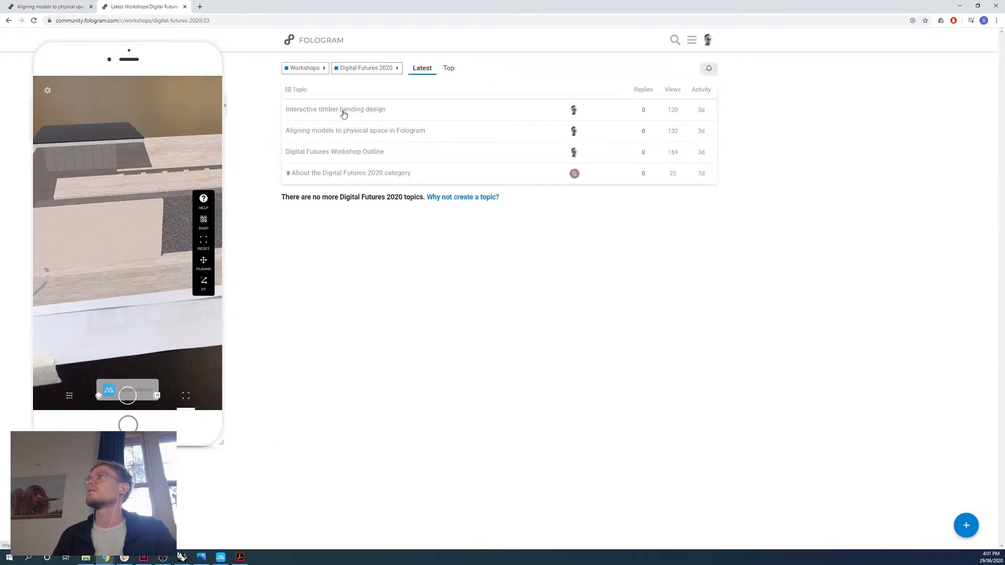
click(352, 132)
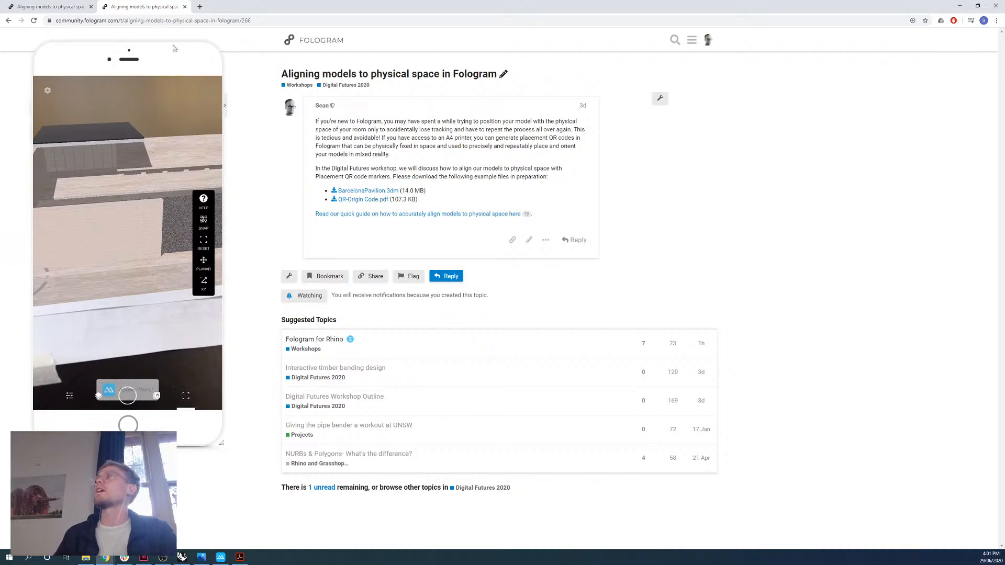
Minimize the browser to return to the pavilion model in Rhino and move the phone mirror off the screen.
click(961, 6)
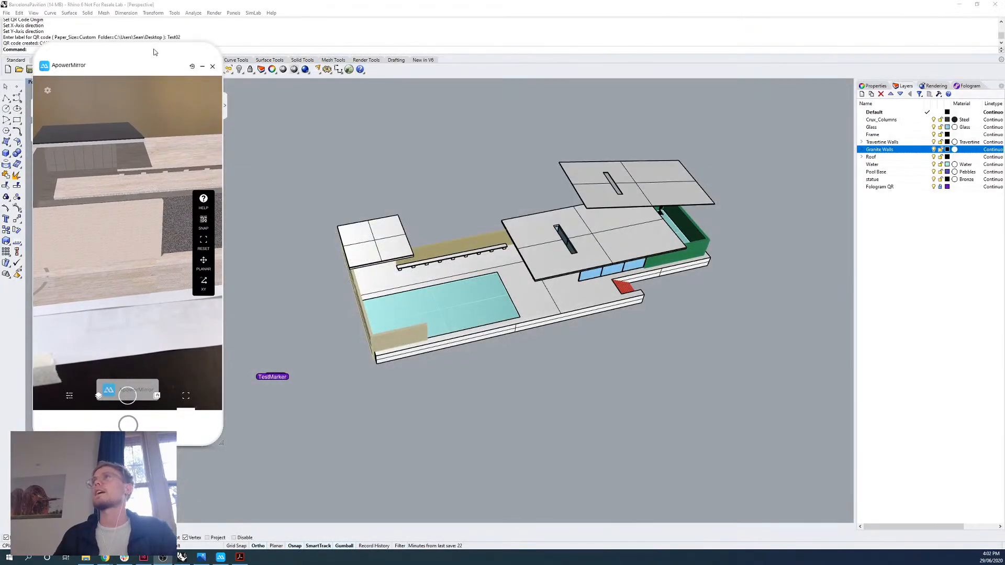
drag(153, 50, 0, 51)
click(35, 13)
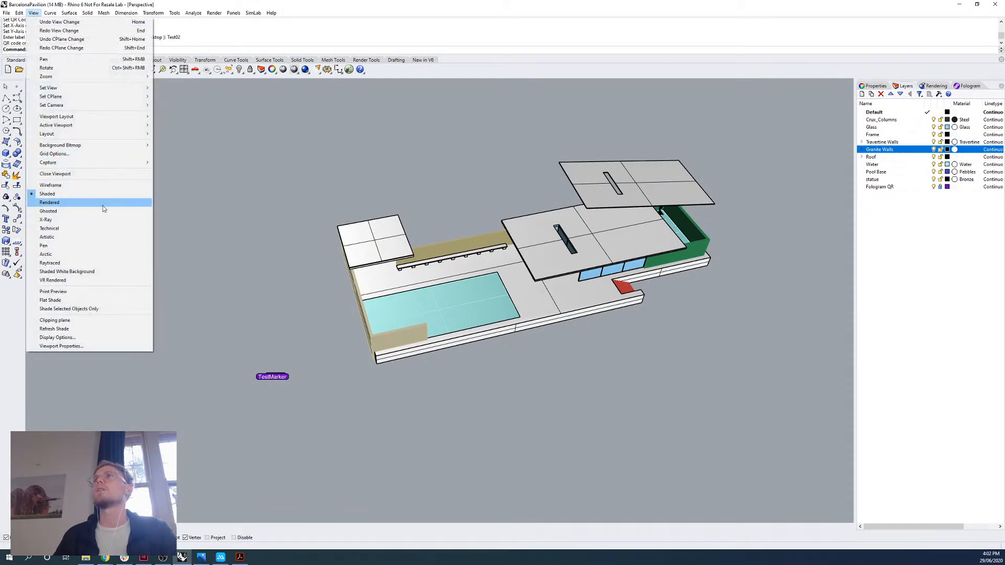
click(266, 209)
drag(0, 79, 104, 31)
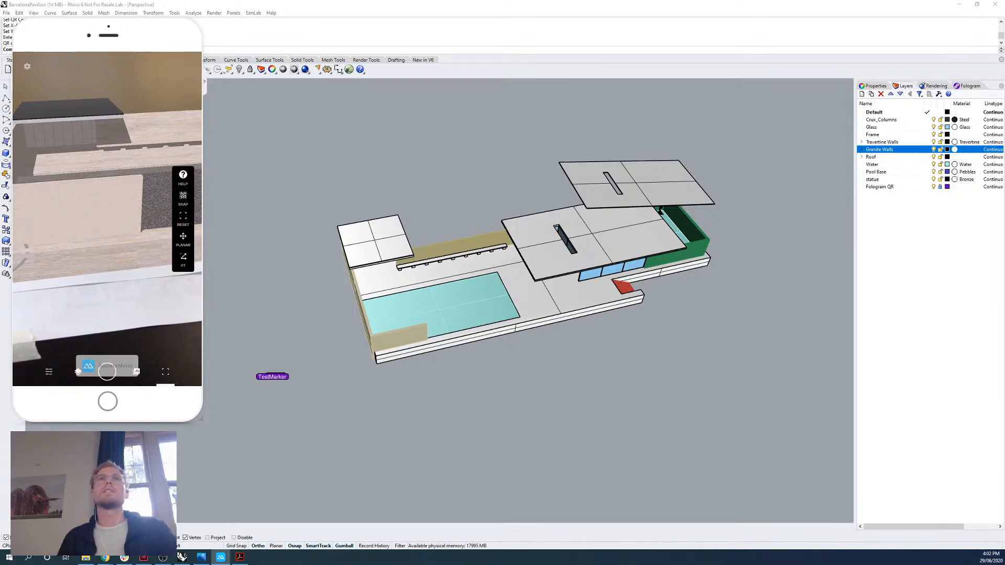
mouse_move(117, 33)
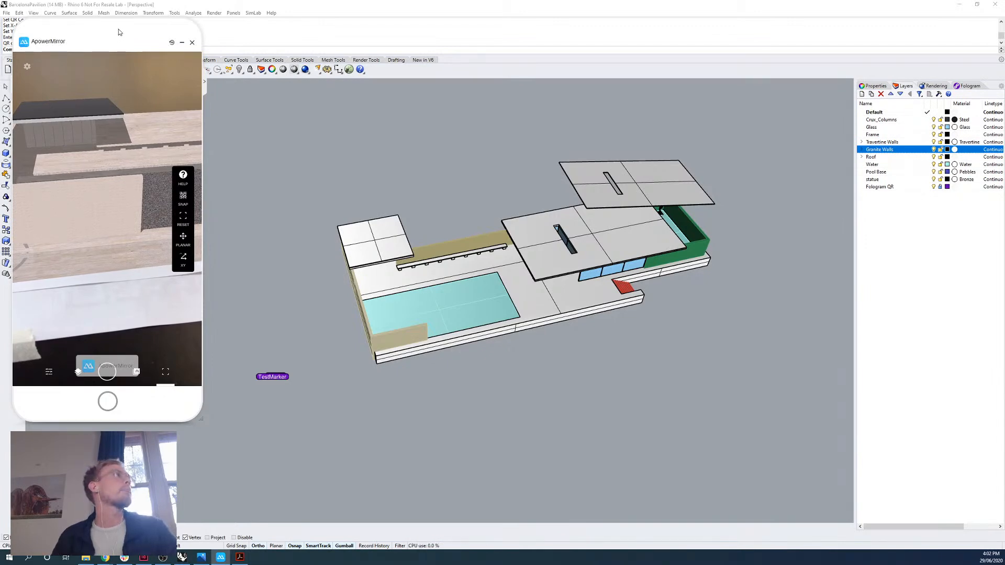
drag(118, 29, 0, 41)
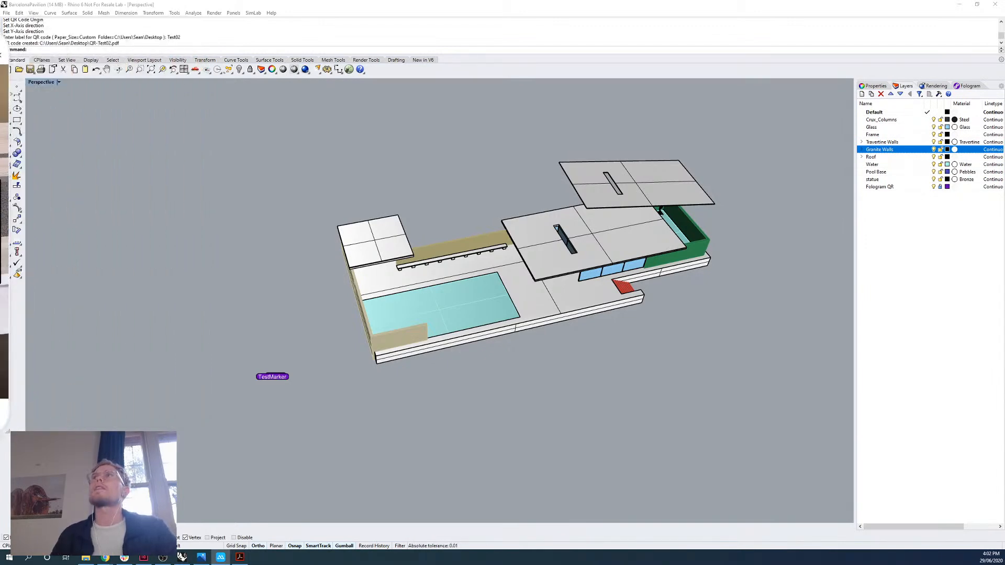
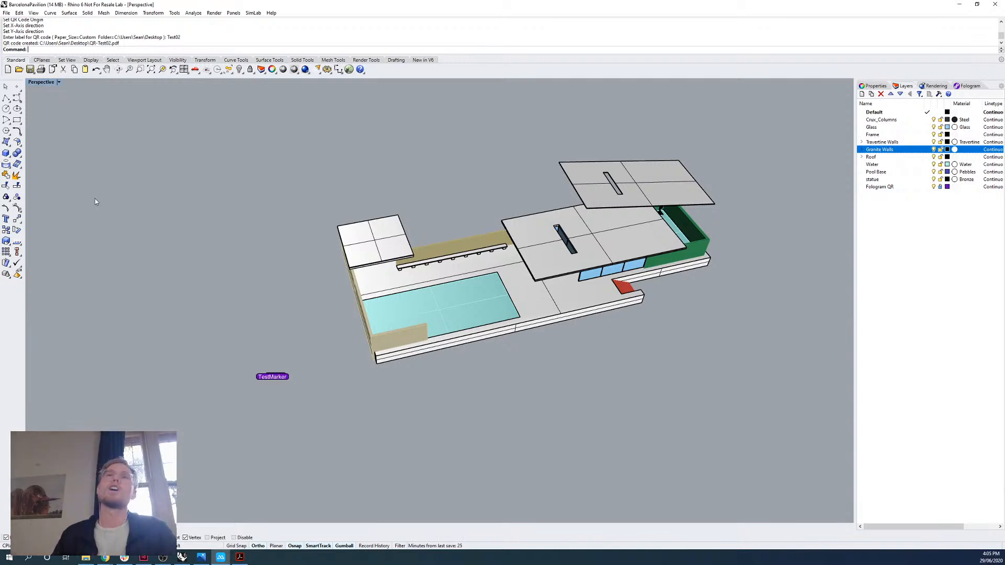
Launch Grasshopper from Rhino.
click(348, 71)
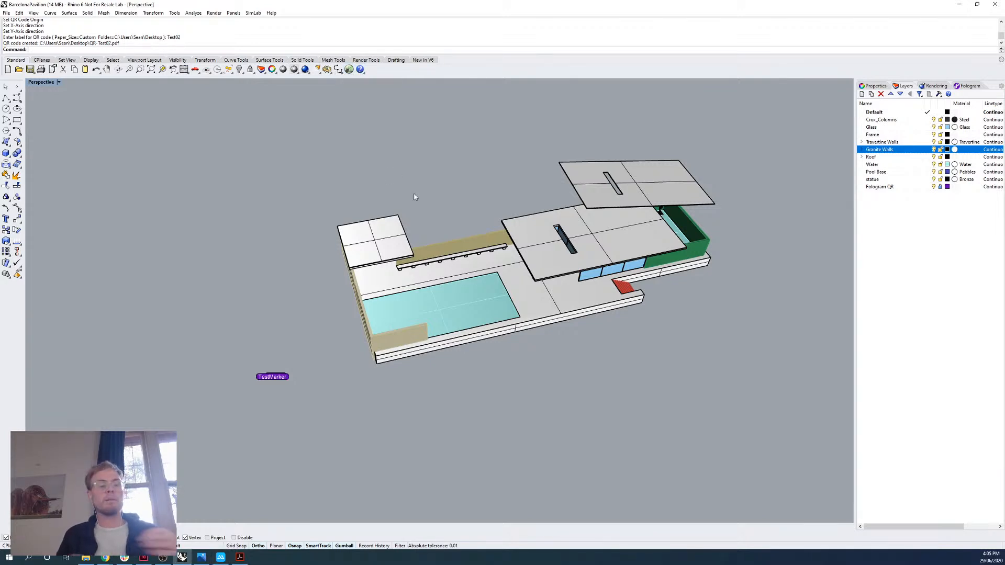
text(Grasshop)
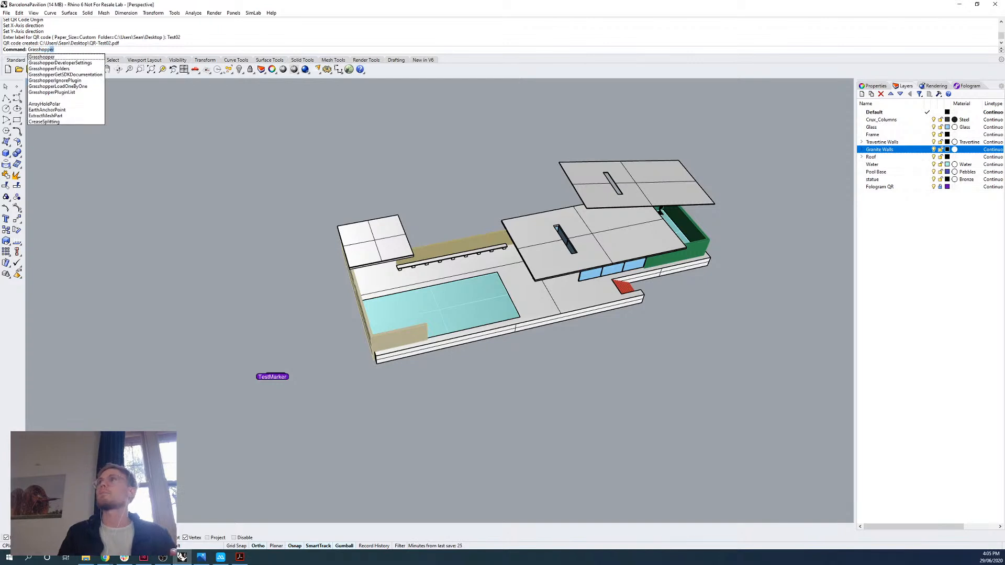
key(Return)
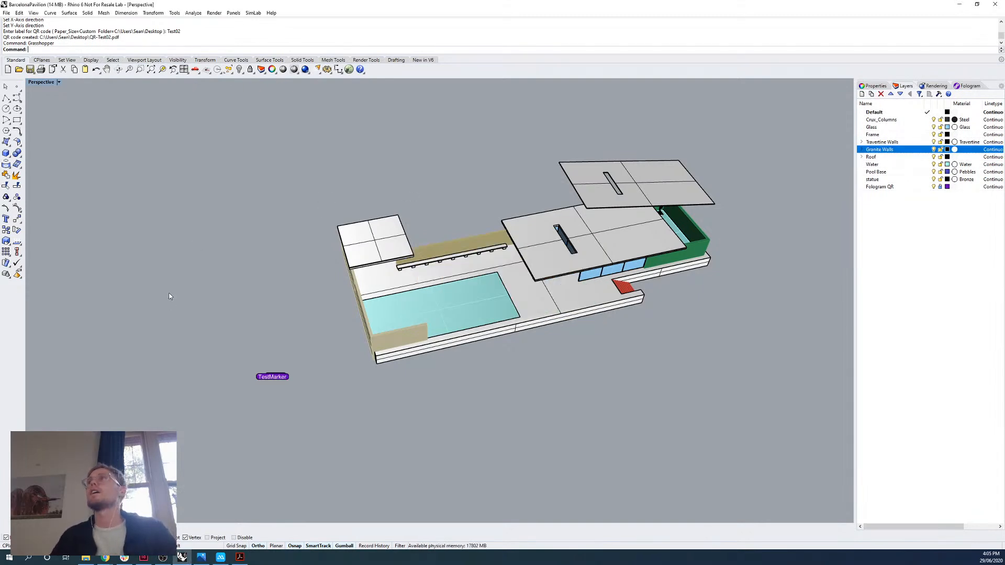
Create a new Rhino file from the Large Objects - Meters template, discarding the pavilion changes, and show the Fologram device connection settings.
right_drag(347, 318, 397, 281)
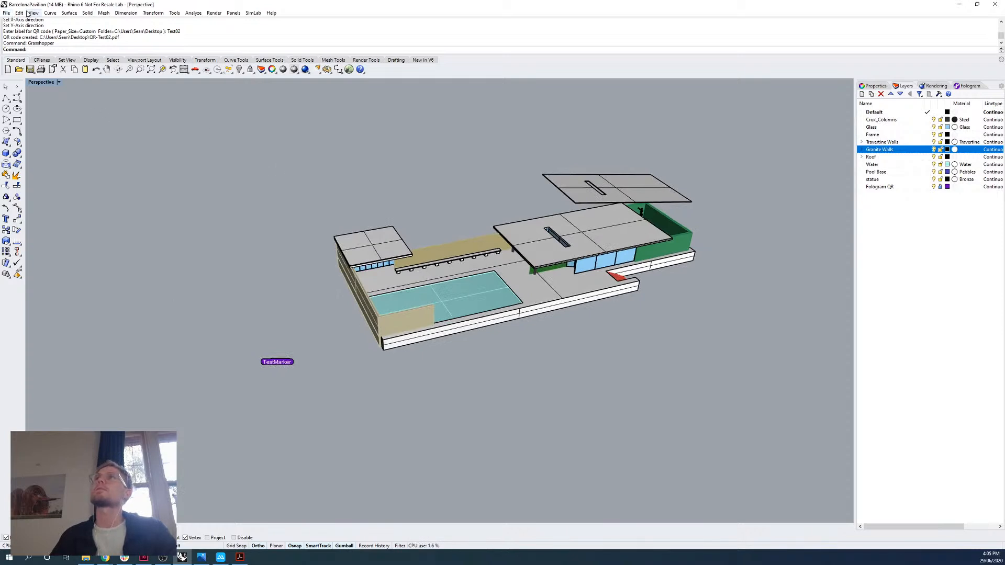
click(6, 13)
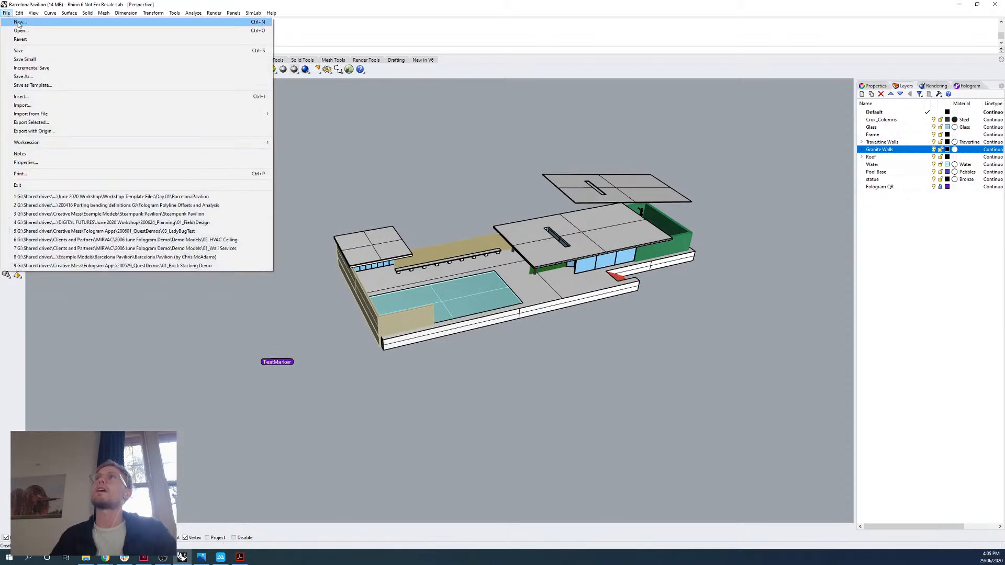
click(28, 26)
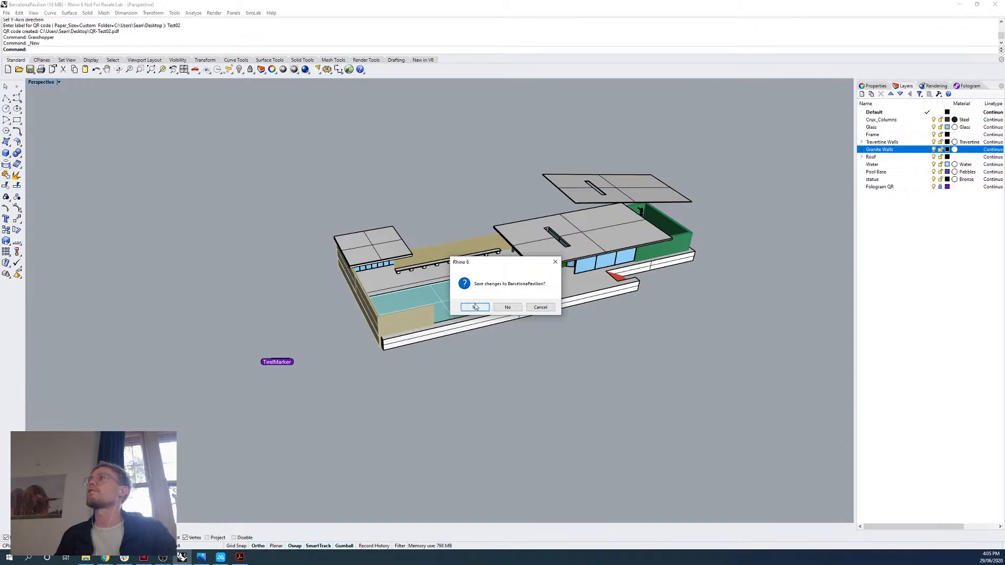
click(508, 308)
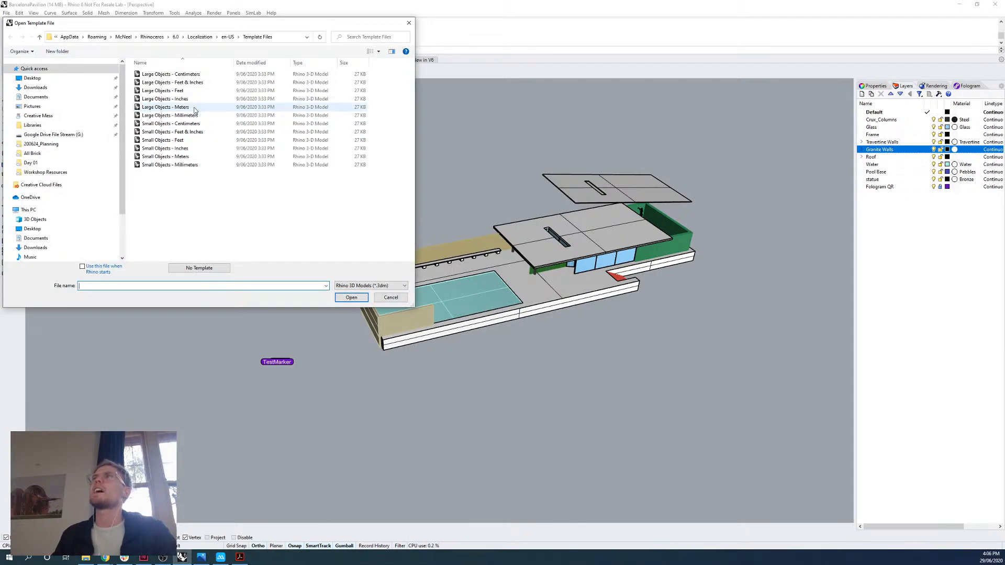
click(195, 109)
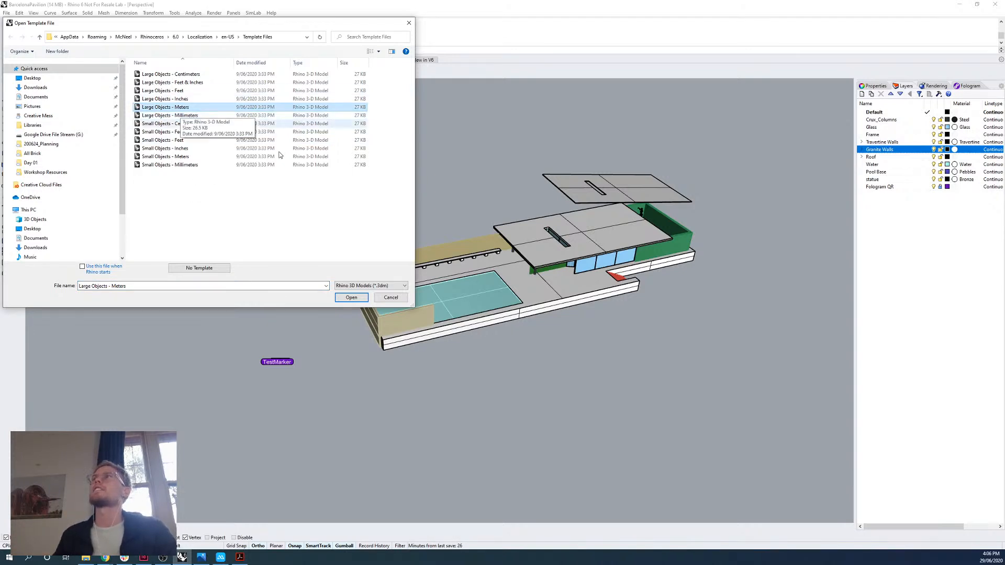
click(207, 107)
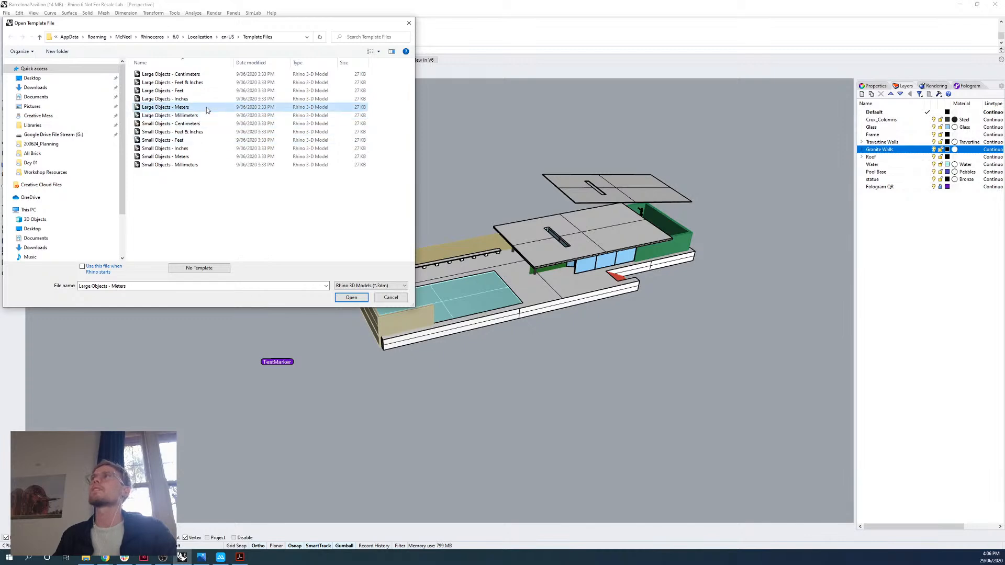
click(351, 298)
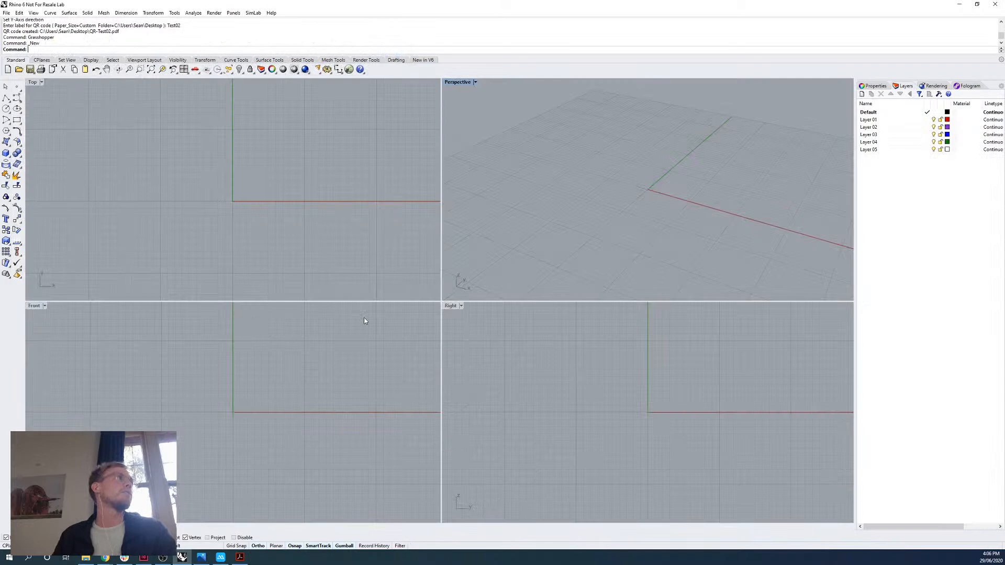
click(969, 86)
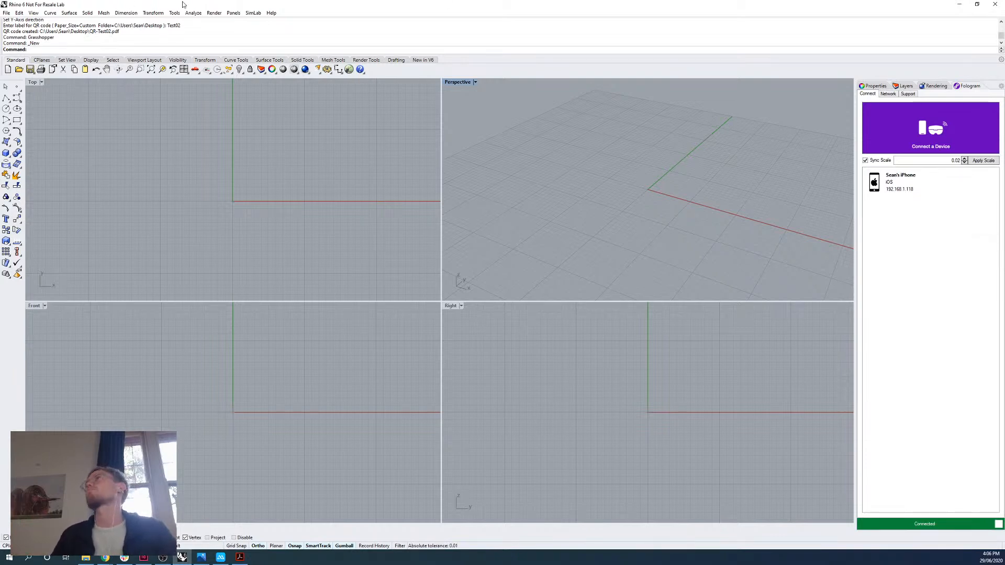
click(8, 14)
click(13, 21)
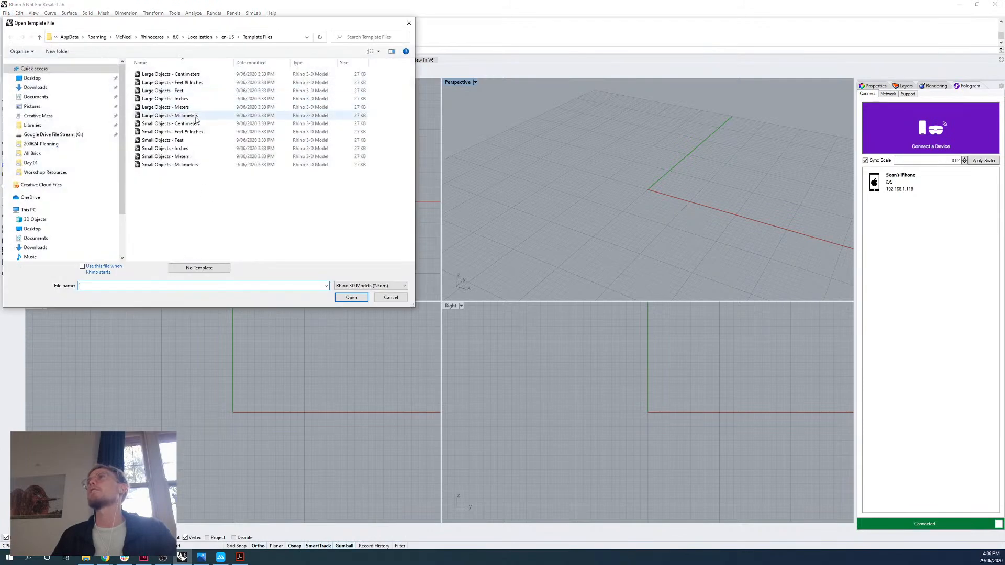
click(196, 117)
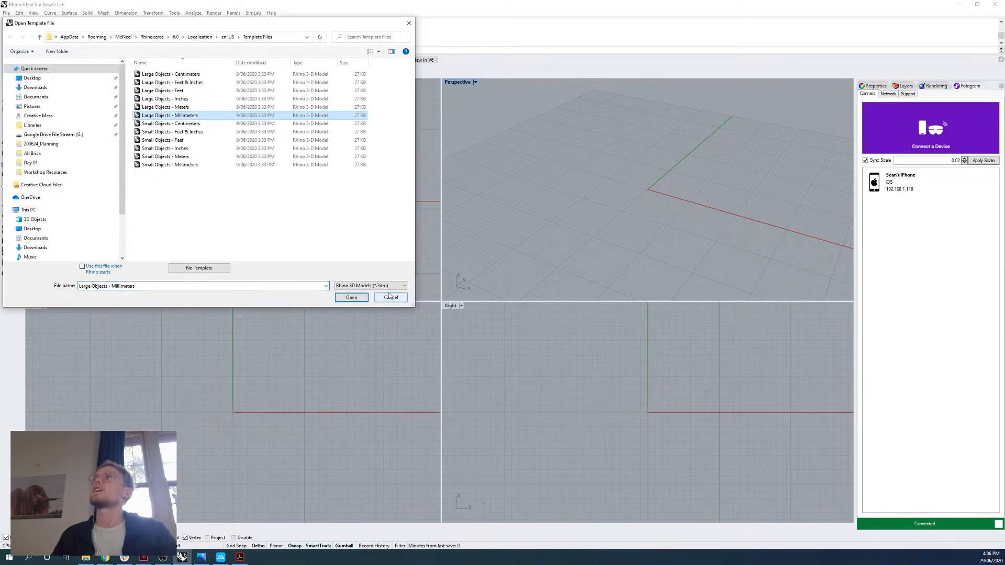
click(202, 107)
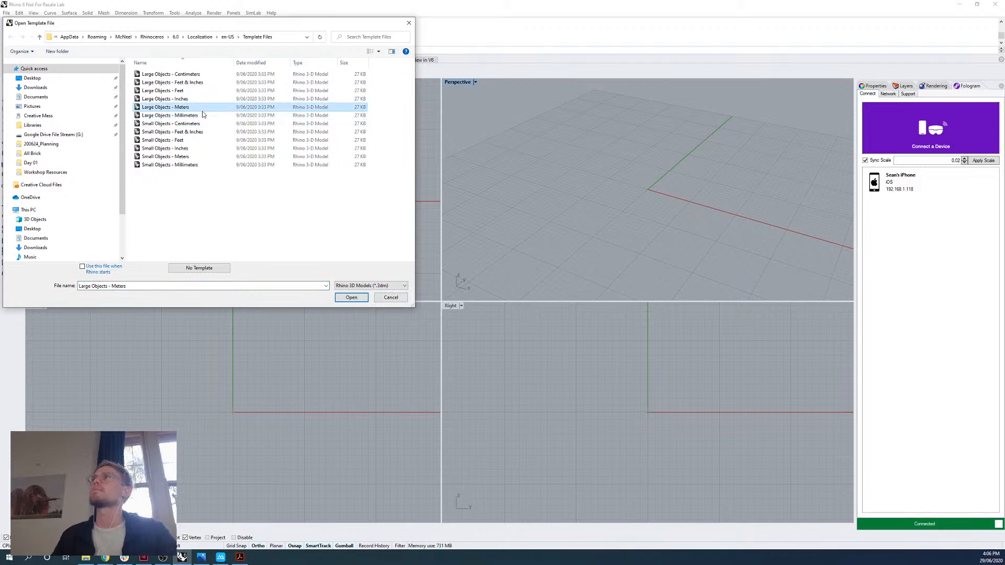
click(402, 301)
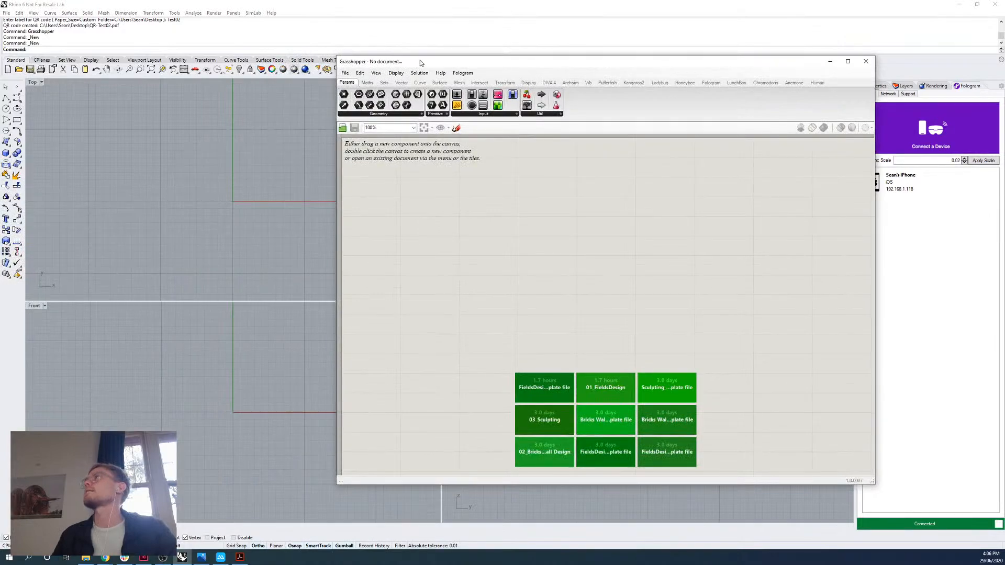
Tile the Grasshopper window beside the Rhino viewports and create a new Grasshopper document.
drag(421, 63, 1004, 79)
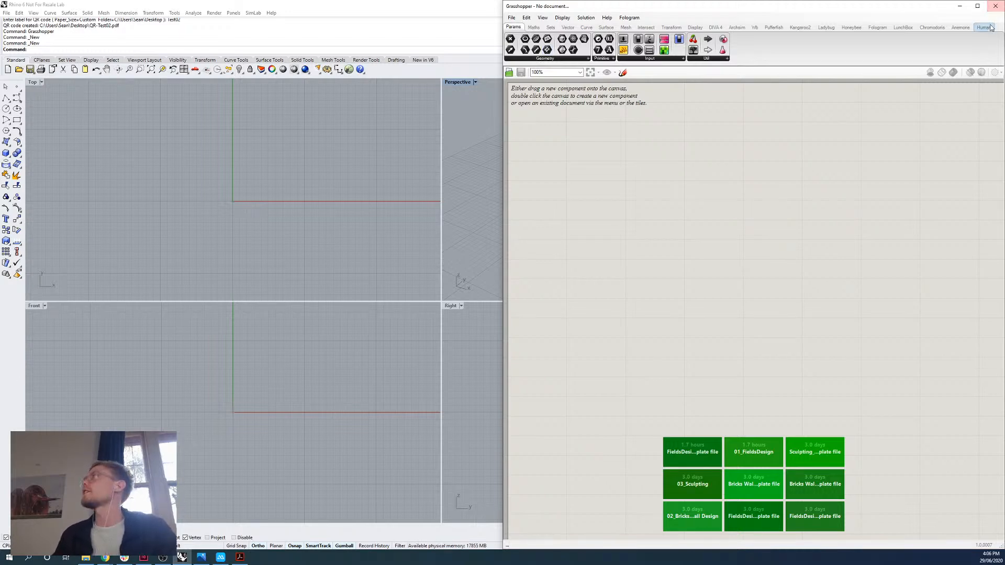
click(512, 17)
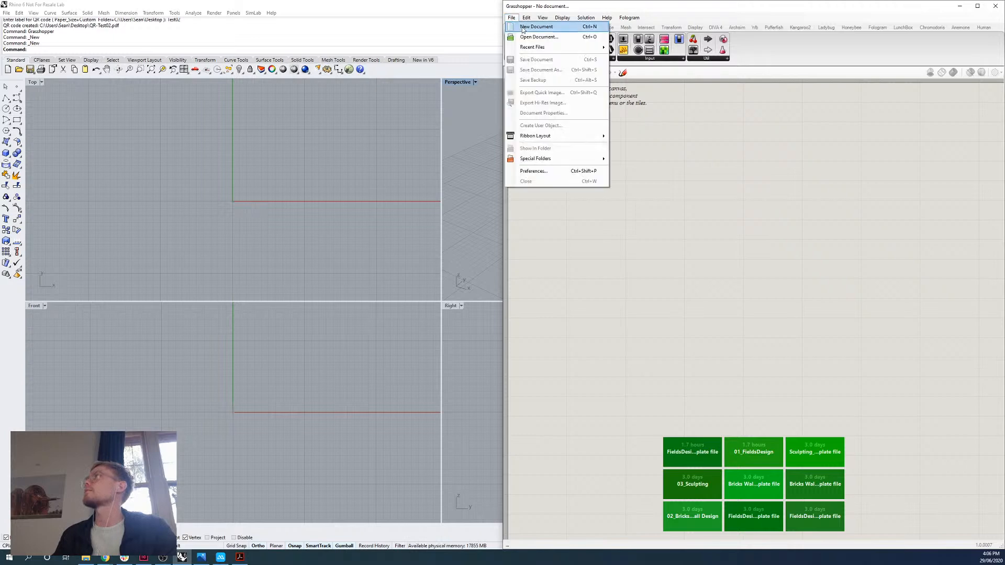
click(523, 27)
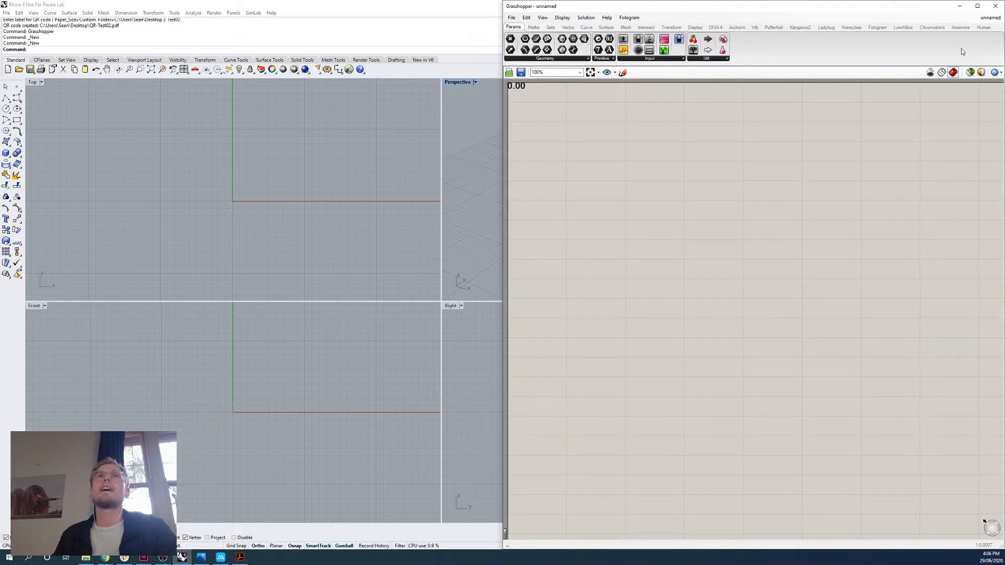
Enlarge Grasshopper to the full screen, tile it beside Rhino again and display the Fologram components.
click(977, 5)
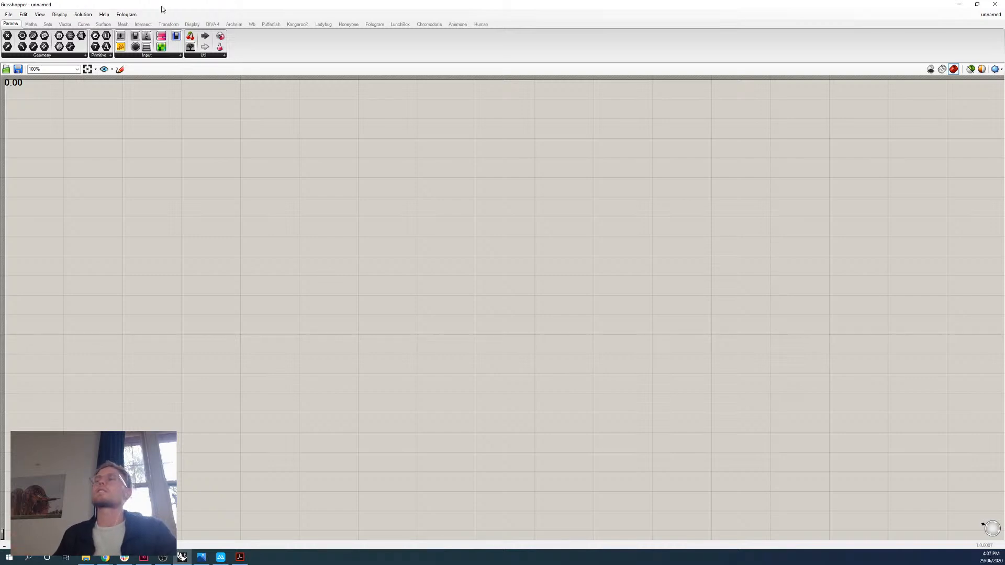
drag(189, 4, 1003, 186)
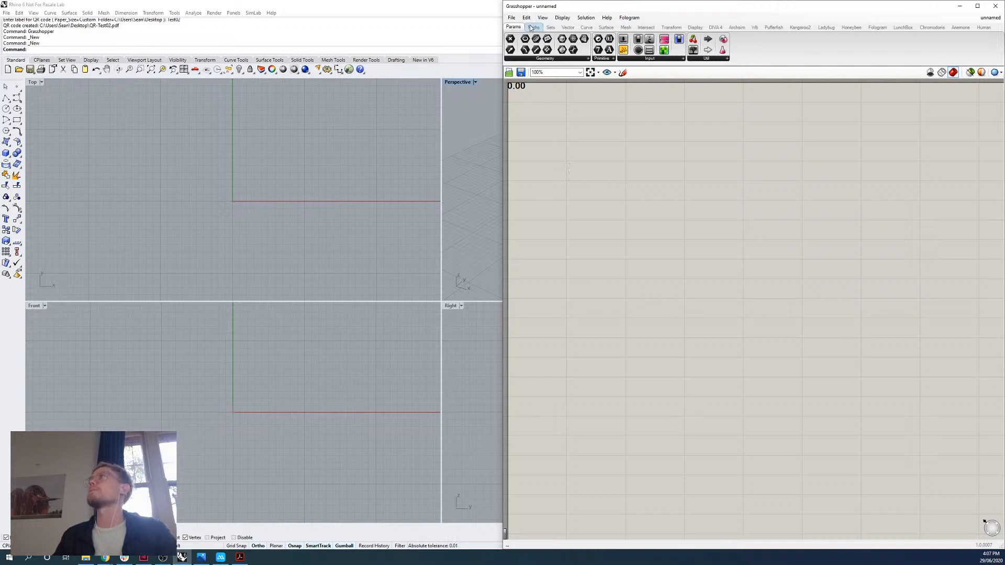
mouse_move(600, 28)
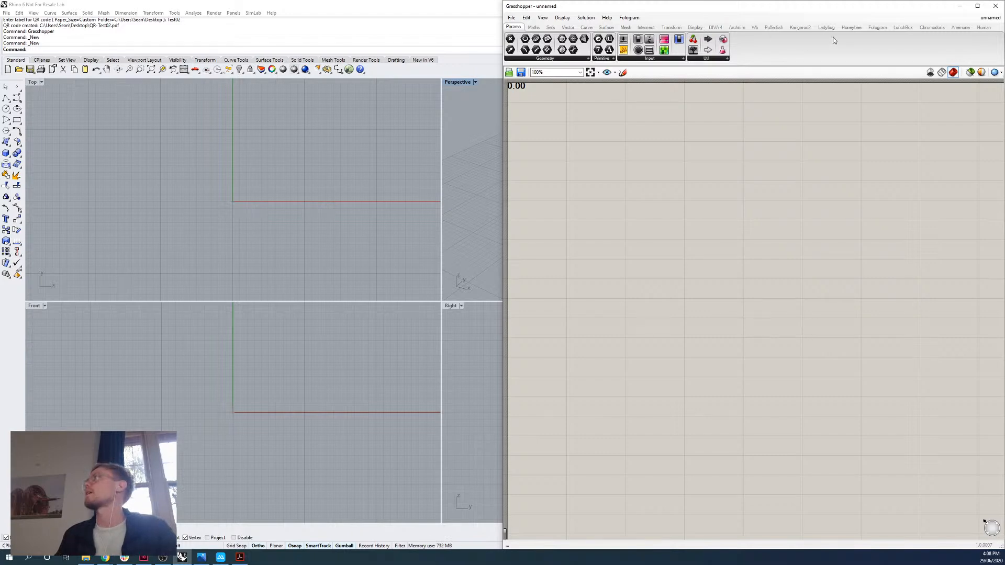
click(877, 27)
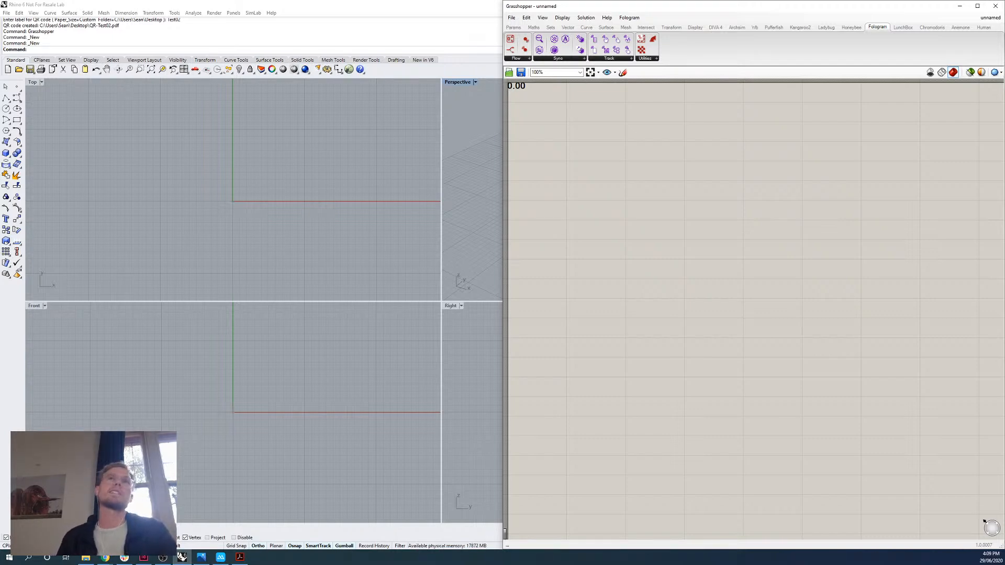
Maximize the Perspective viewport in Rhino and frame the construction plane grid around the origin.
double_click(456, 83)
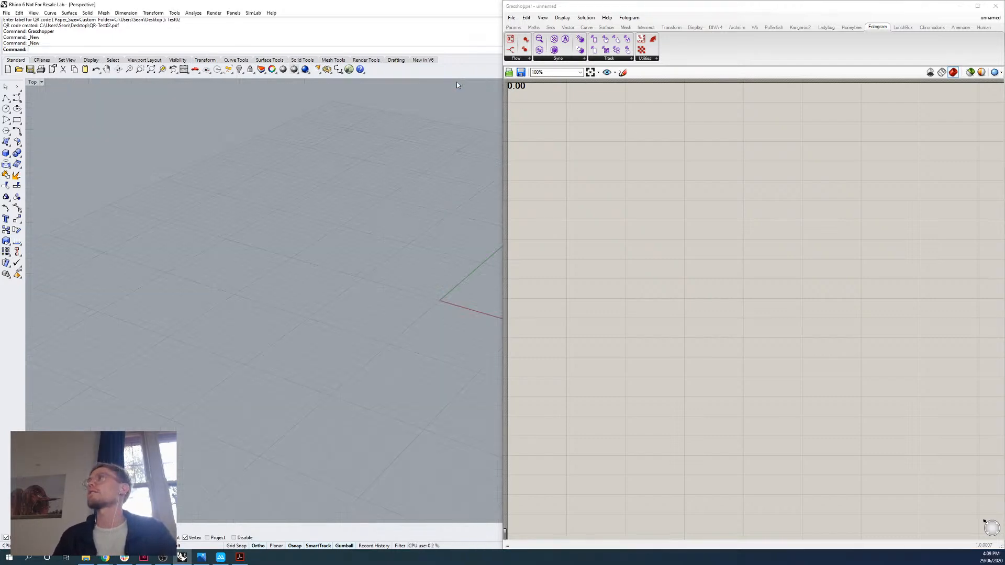
scroll(273, 221, down, 8)
scroll(272, 222, down, 10)
scroll(288, 184, up, 16)
scroll(270, 205, down, 8)
scroll(267, 212, up, 7)
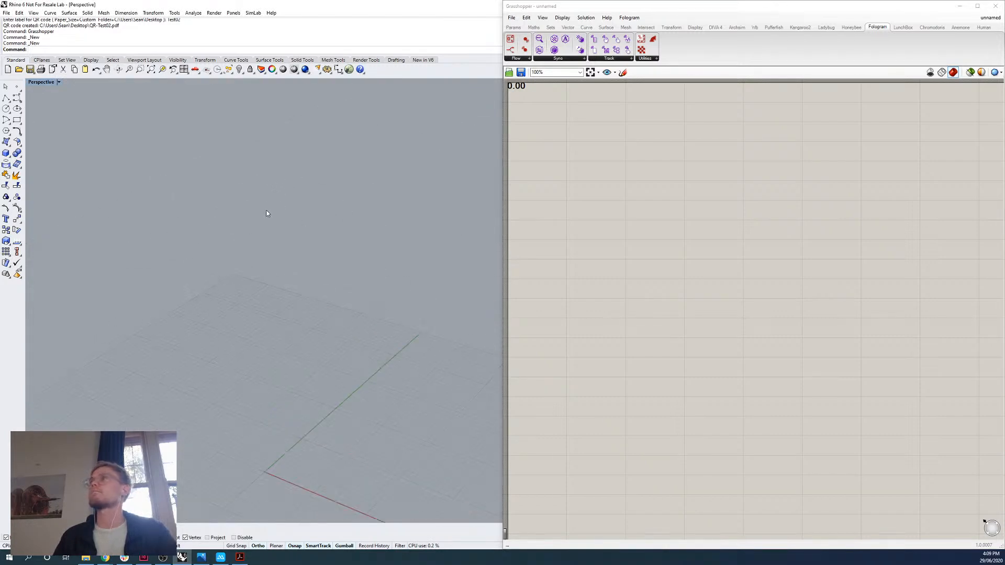
scroll(262, 284, down, 3)
scroll(297, 330, up, 8)
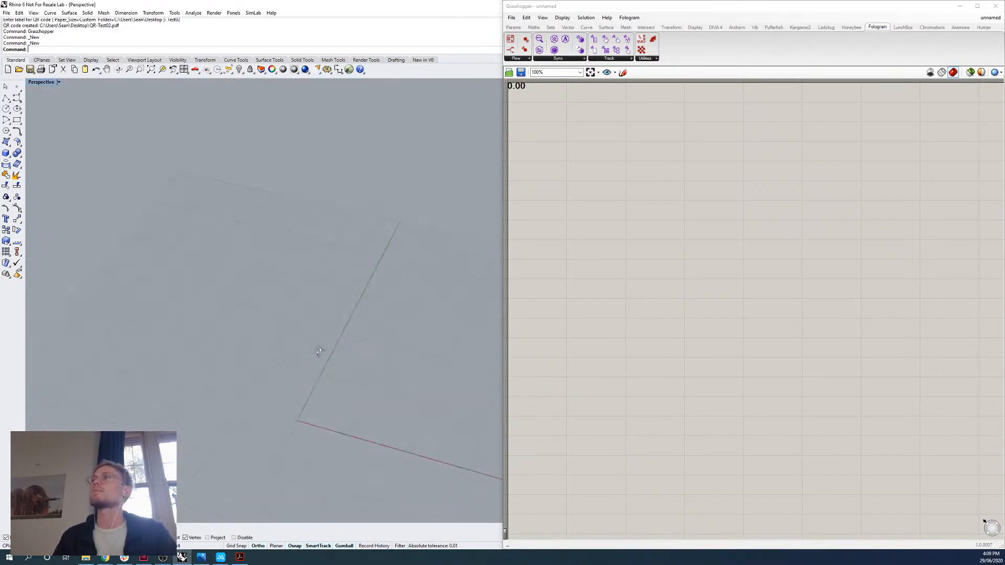
scroll(305, 354, down, 5)
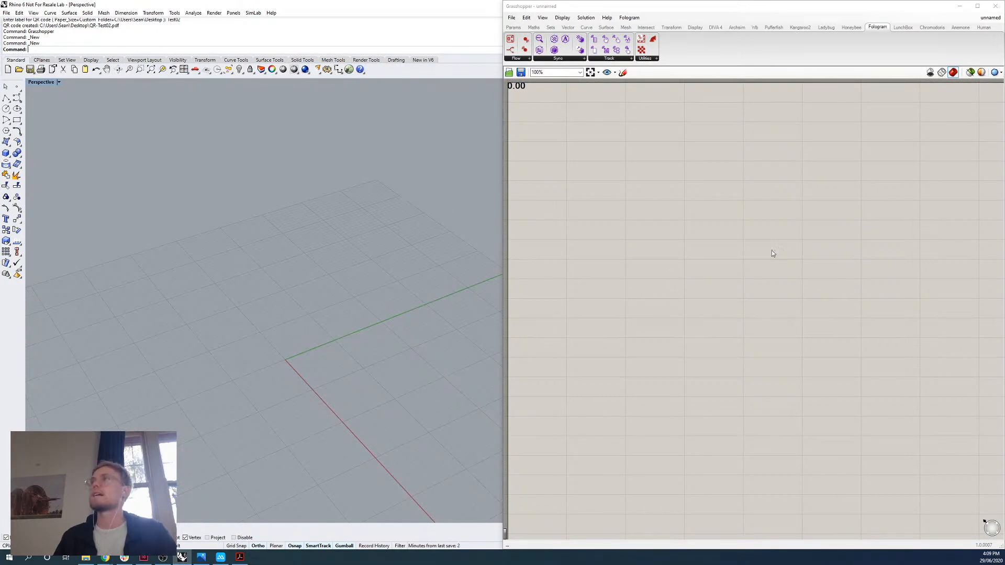
Add a Sphere component to the empty Grasshopper canvas.
scroll(755, 163, down, 3)
scroll(741, 180, up, 5)
scroll(738, 185, down, 4)
scroll(735, 188, up, 2)
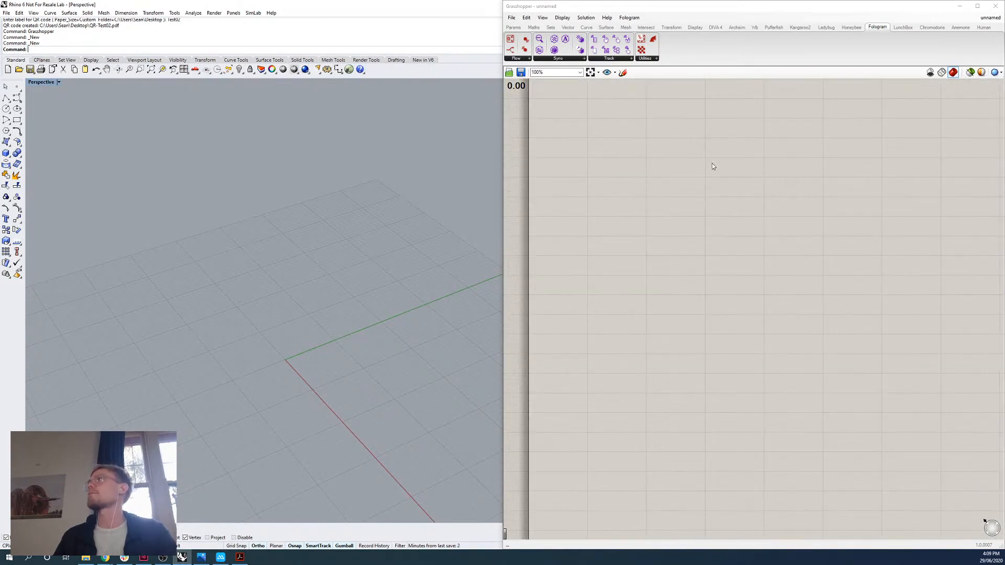
right_drag(712, 164, 721, 216)
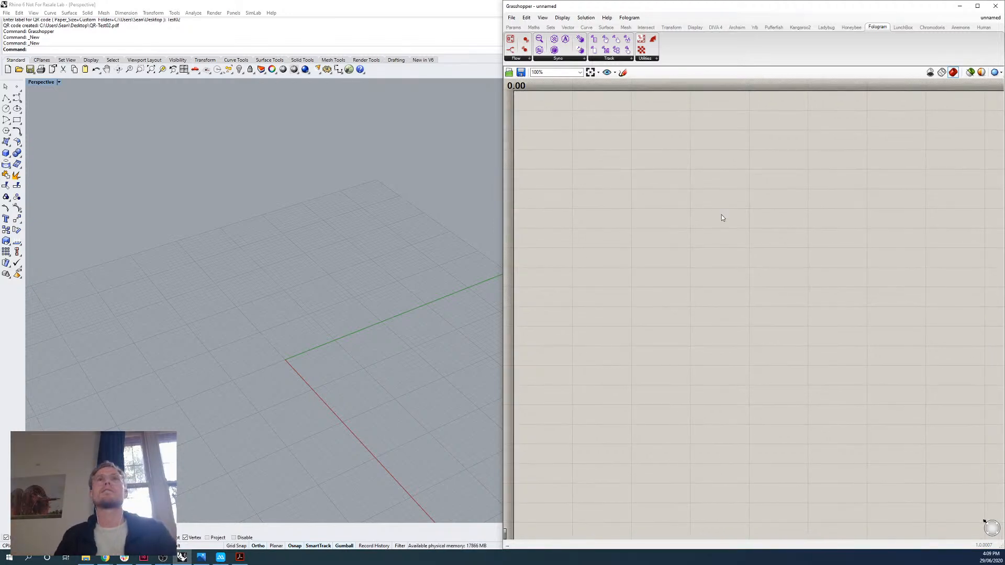
mouse_move(687, 213)
right_down()
mouse_move(670, 202)
mouse_move(687, 210)
right_up()
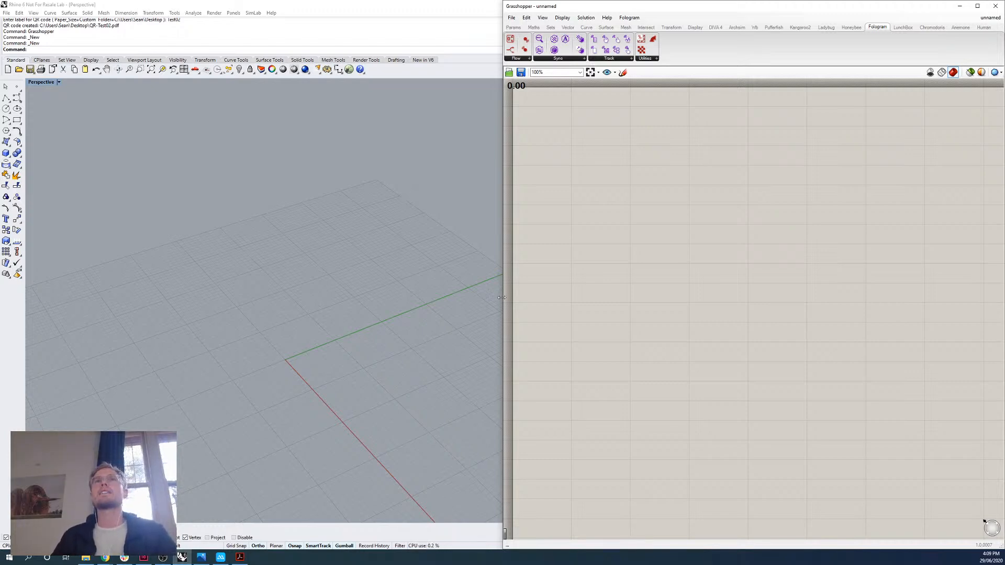
double_click(673, 211)
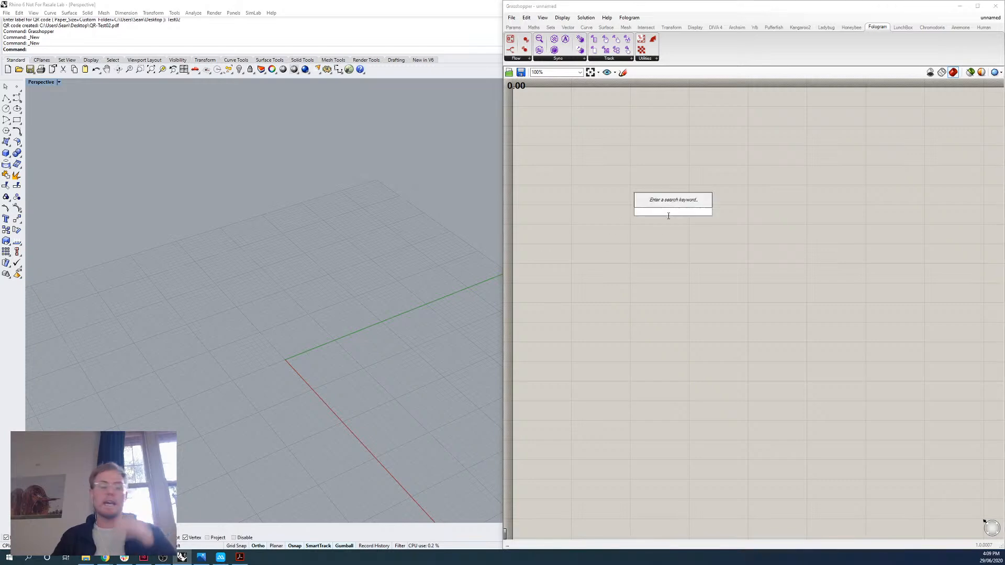
text(sphere)
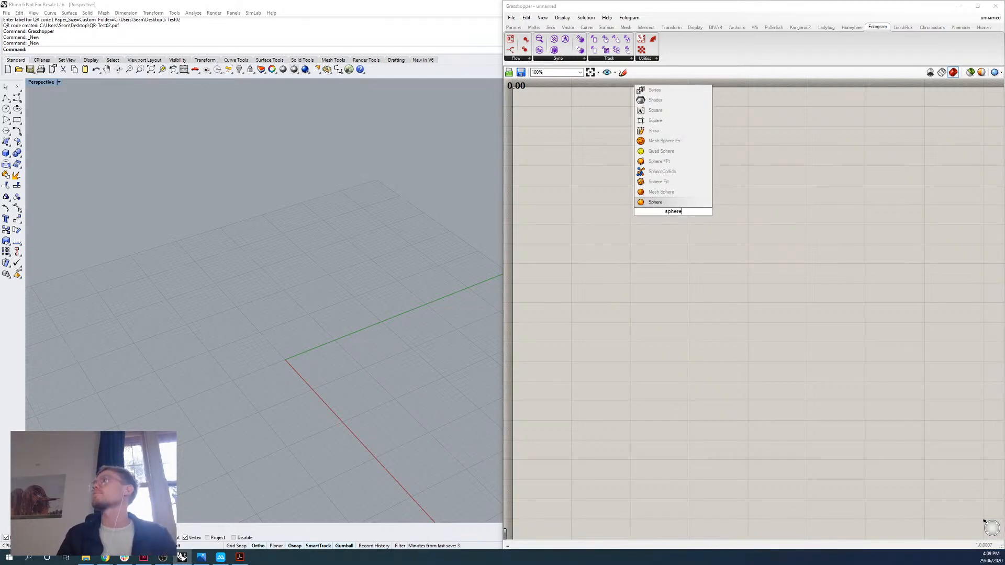
key(Return)
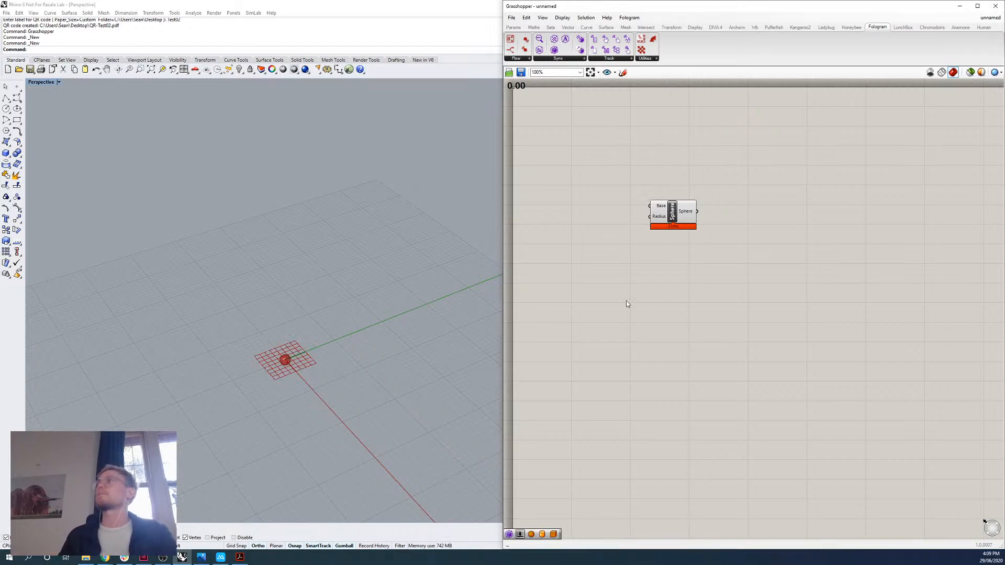
double_click(685, 273)
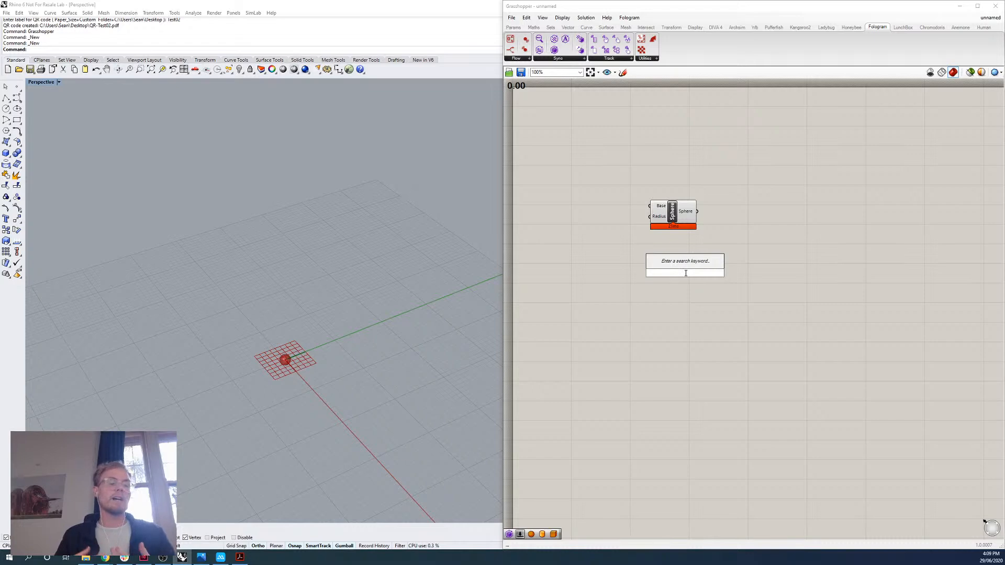
text(sphere)
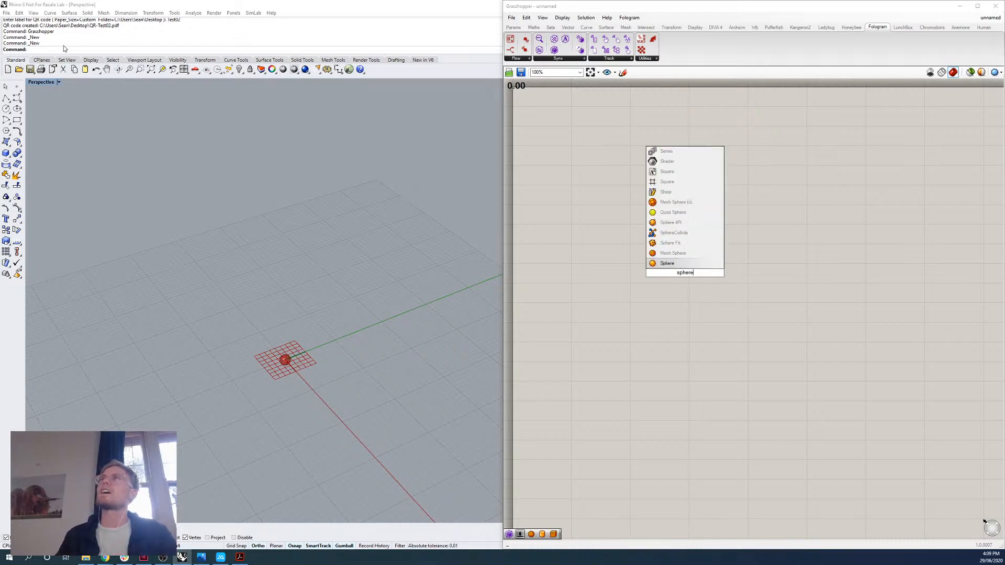
click(47, 45)
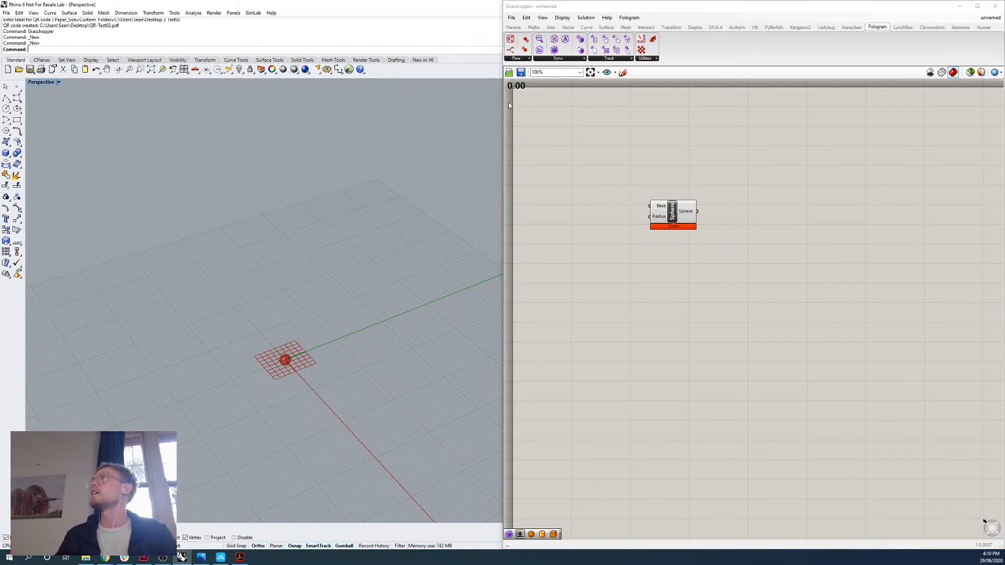
Show the Surface primitives list and locate the Sphere component in it.
drag(687, 219, 684, 218)
click(693, 275)
click(606, 27)
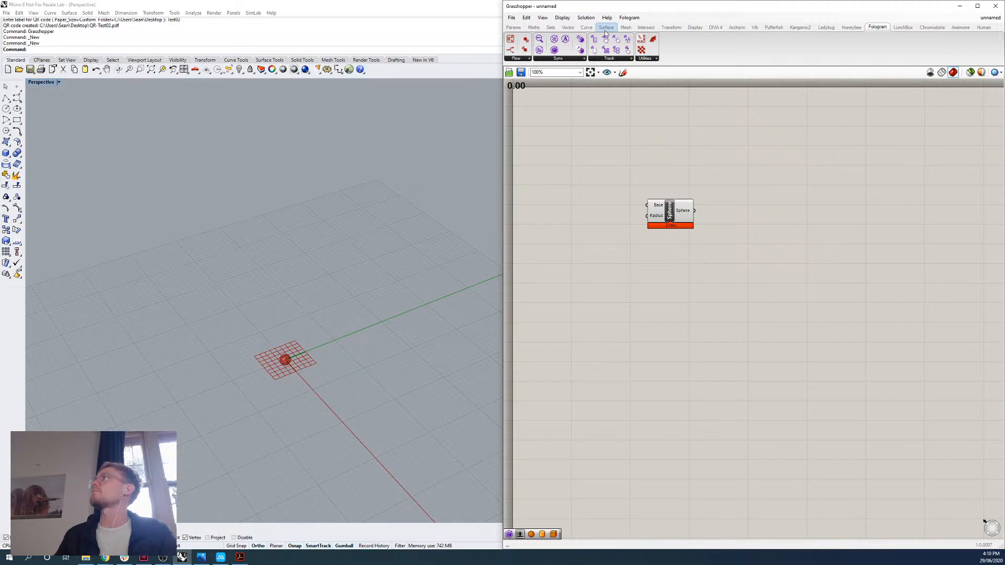
click(634, 59)
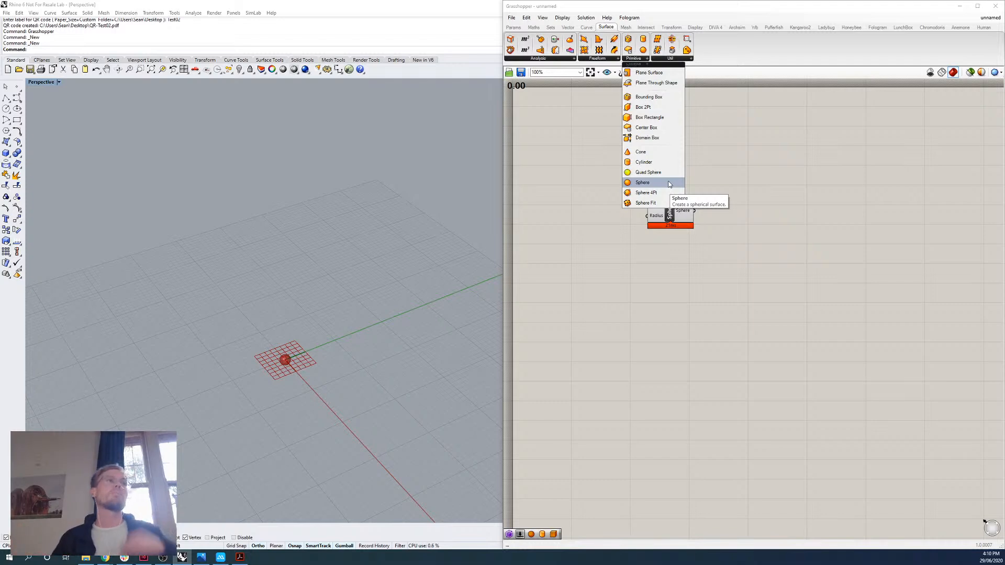
double_click(686, 312)
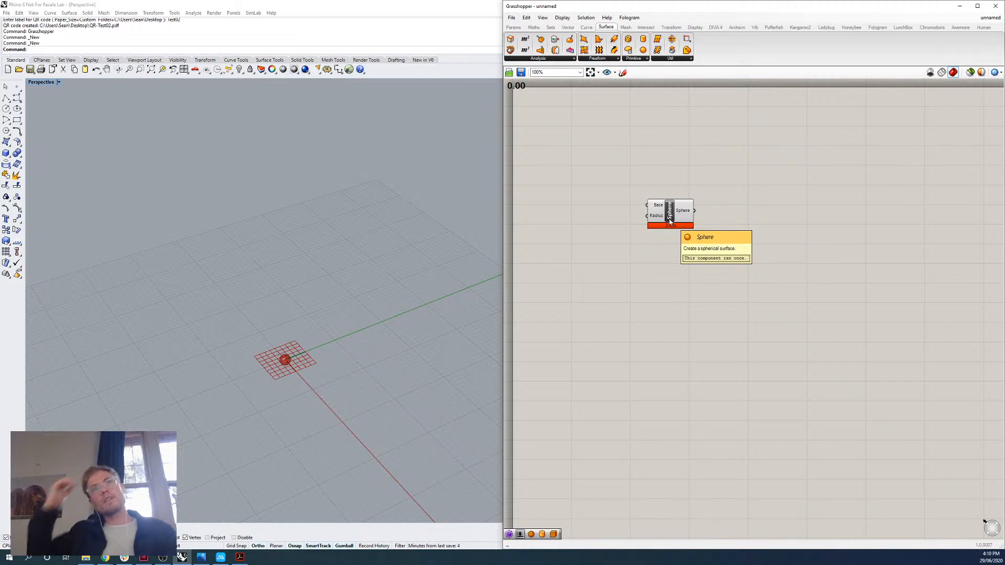
Shift the Sphere component slightly on the canvas and try to window-select its preview in the Perspective viewport.
drag(670, 203, 677, 217)
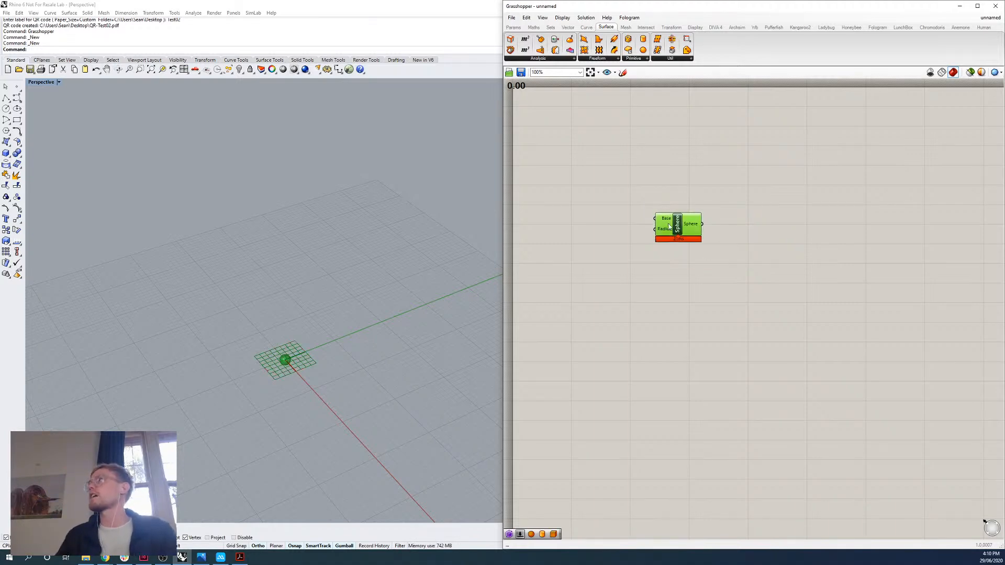
click(745, 193)
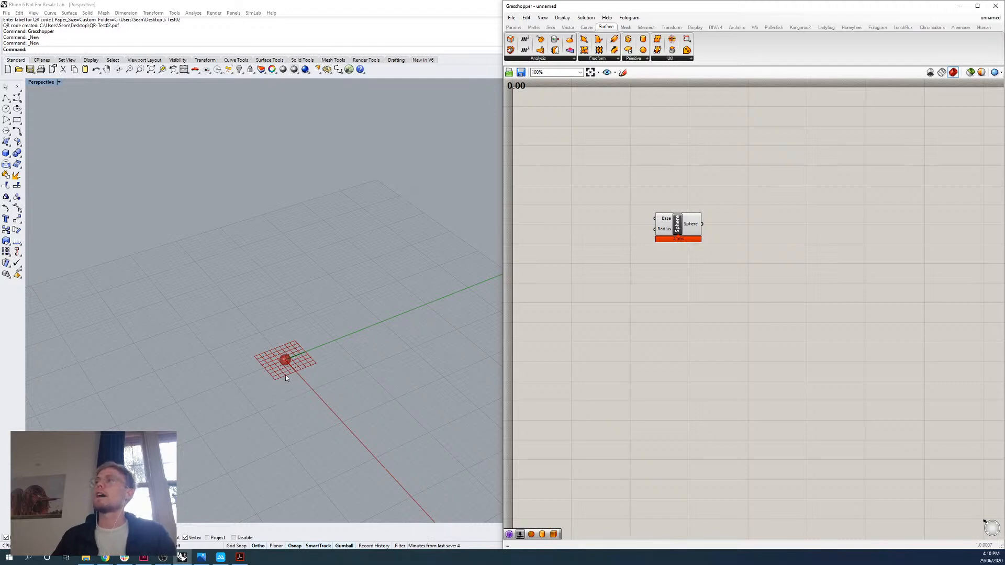
scroll(285, 375, up, 5)
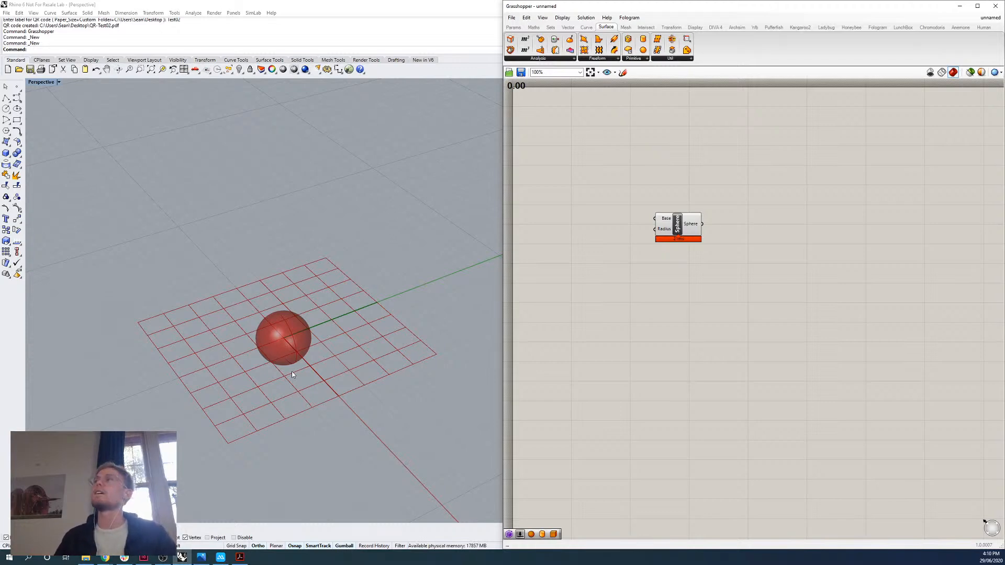
drag(306, 306, 290, 350)
drag(344, 234, 157, 364)
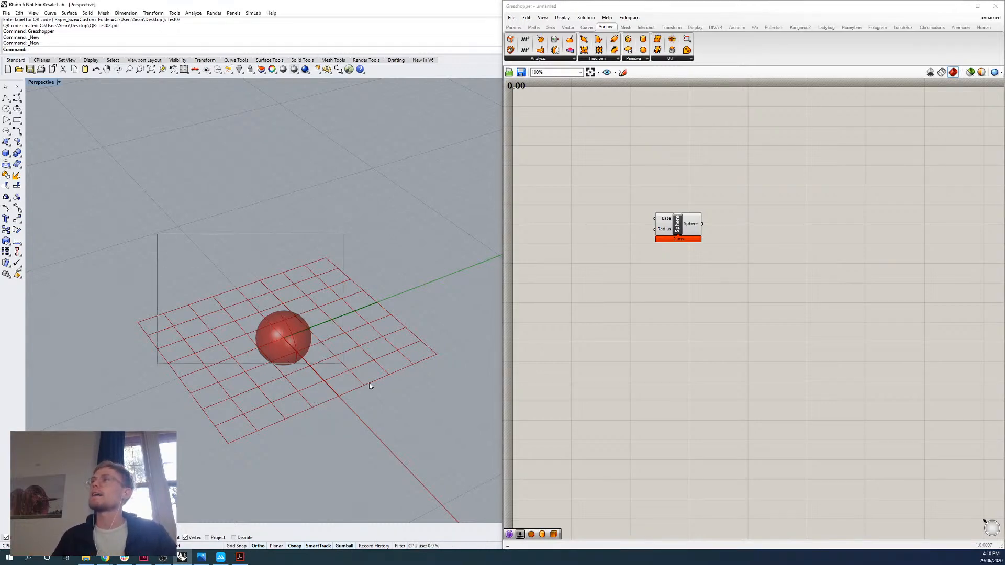
drag(318, 234, 222, 421)
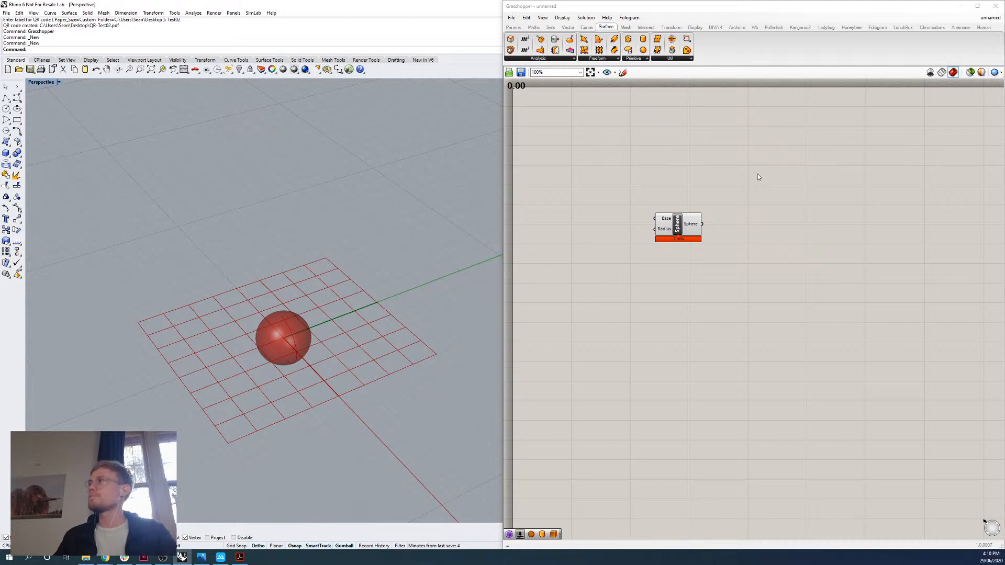
Select the Sphere component on the canvas to highlight its preview in Rhino, and clear the selection.
click(680, 225)
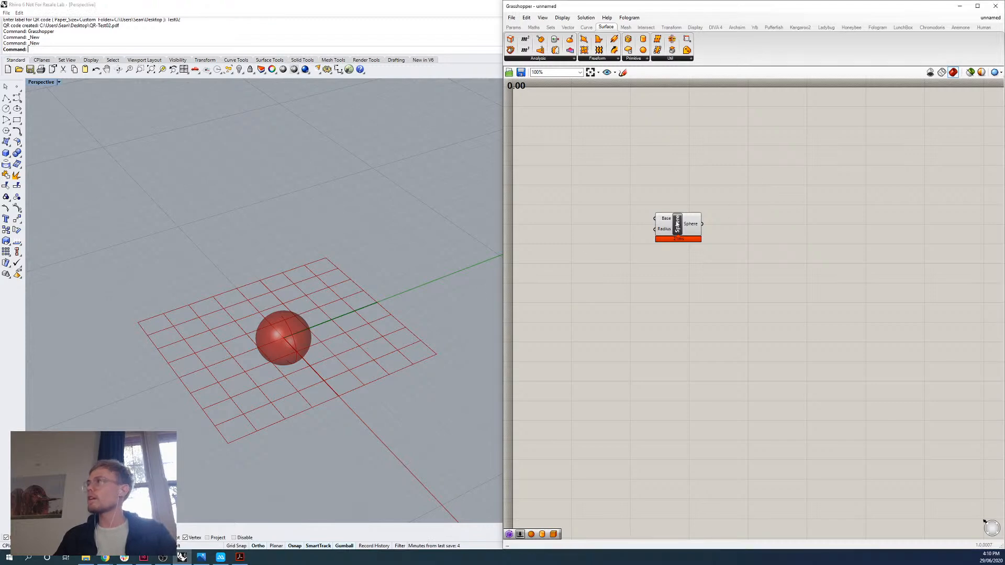
click(287, 295)
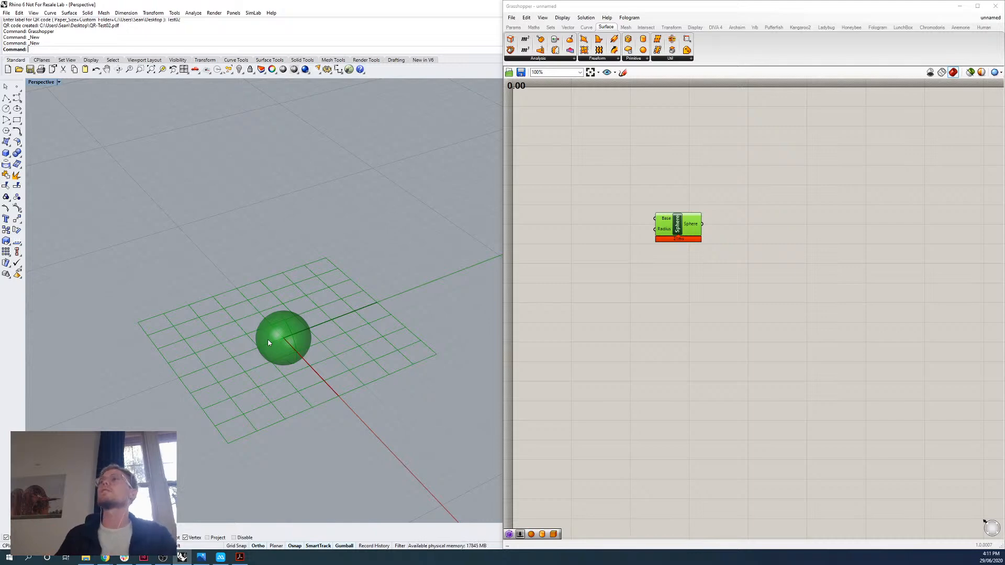
click(701, 255)
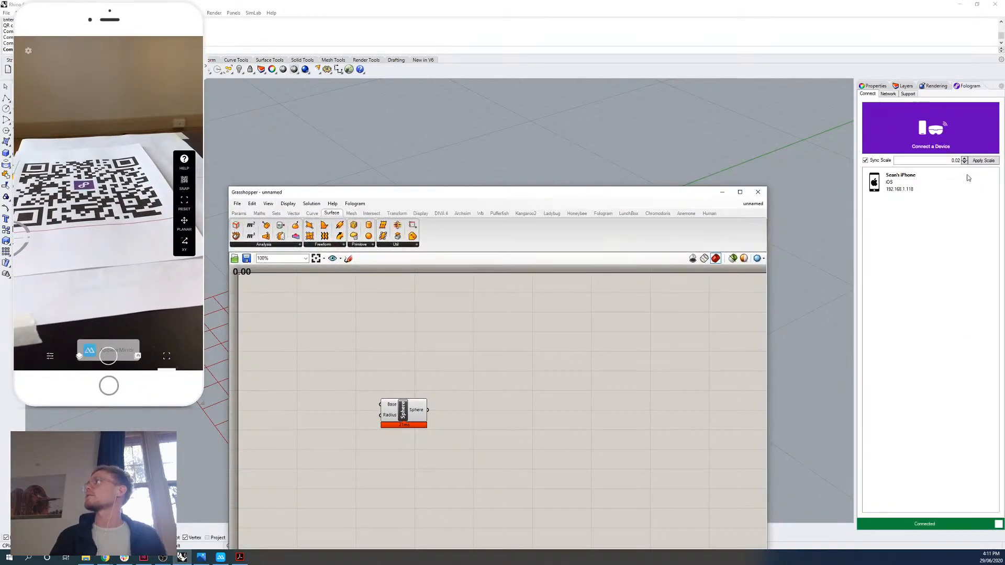
Tile the Grasshopper window beside Rhino again and move the Sphere component to leave canvas space before its inputs.
drag(676, 190, 1003, 109)
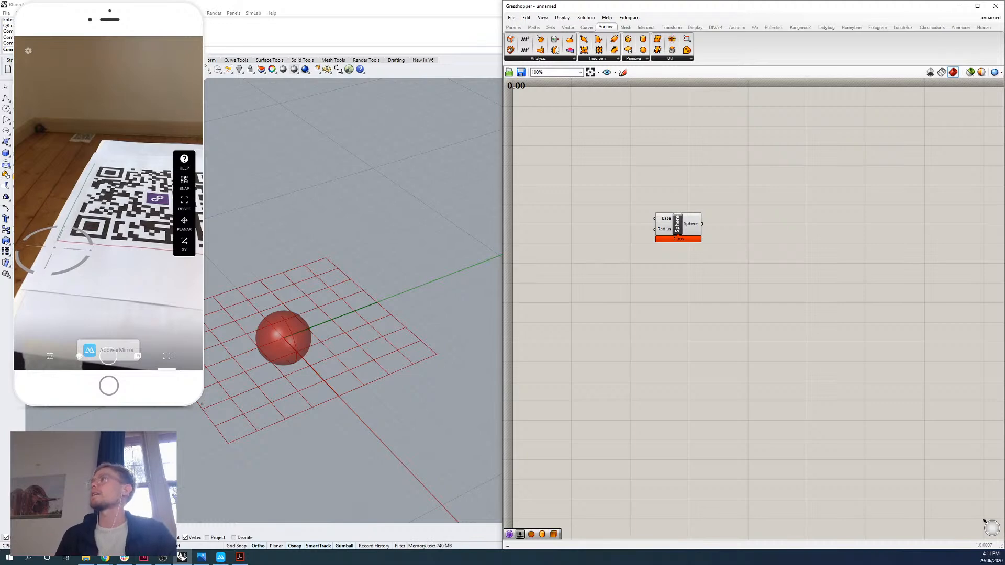
drag(685, 228, 792, 251)
click(774, 284)
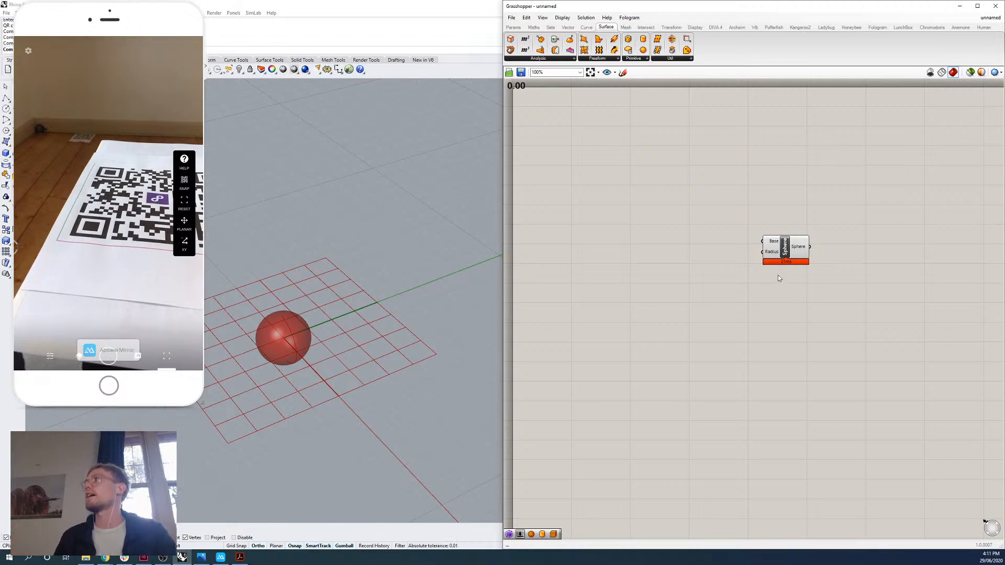
mouse_move(773, 255)
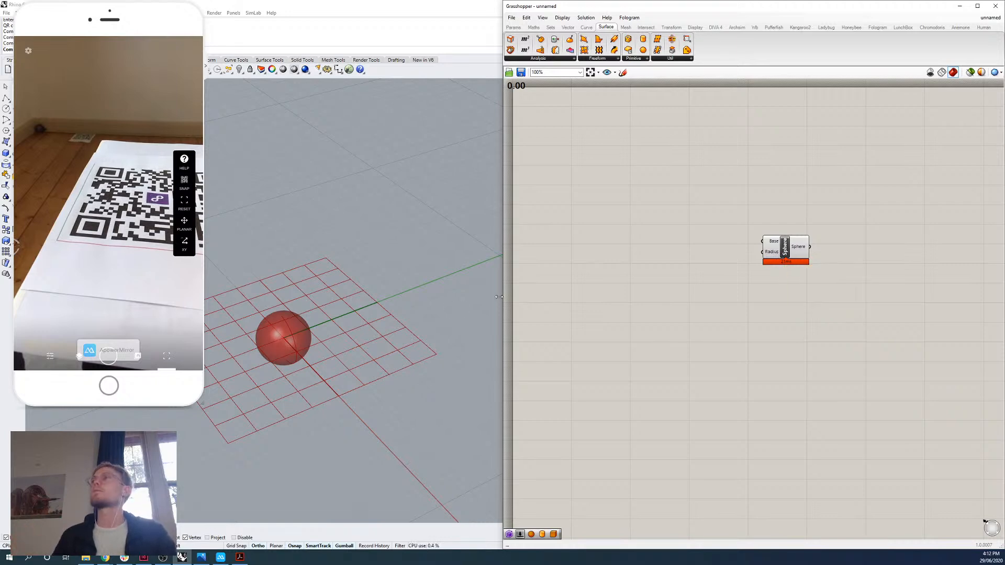
Inspect the sphere preview up close in the Perspective viewport, both with and without the Sphere component selected.
right_drag(366, 367, 336, 371)
scroll(413, 335, down, 5)
scroll(384, 347, up, 7)
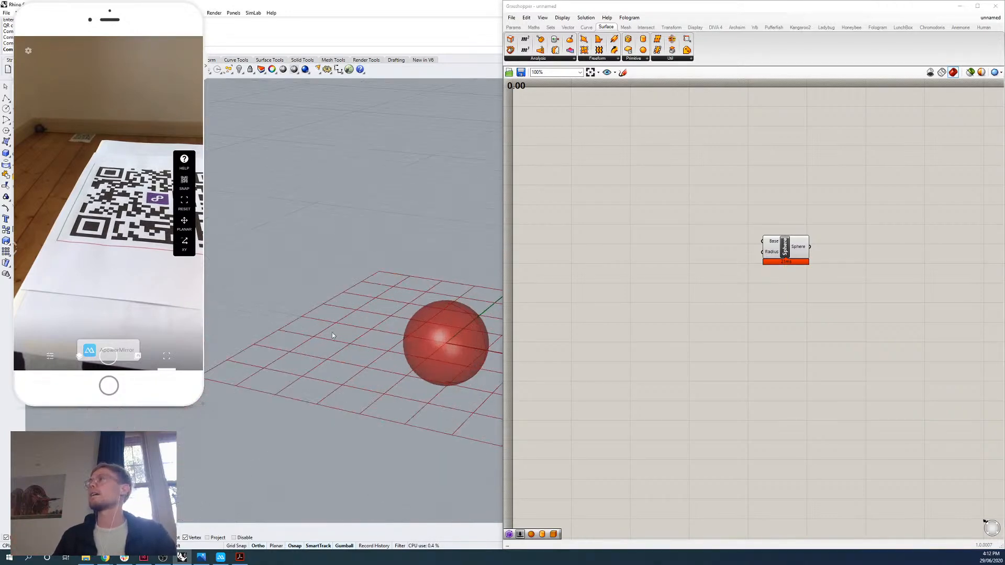
shift+right_drag(474, 343, 379, 341)
scroll(378, 341, up, 5)
click(791, 250)
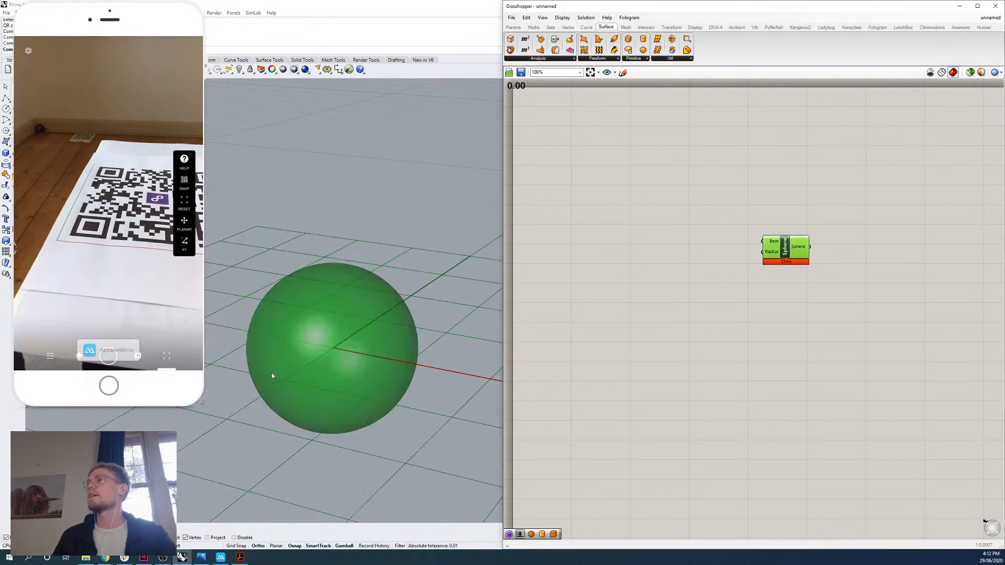
right_drag(272, 373, 324, 398)
scroll(320, 361, down, 8)
right_drag(319, 344, 267, 350)
scroll(429, 330, up, 8)
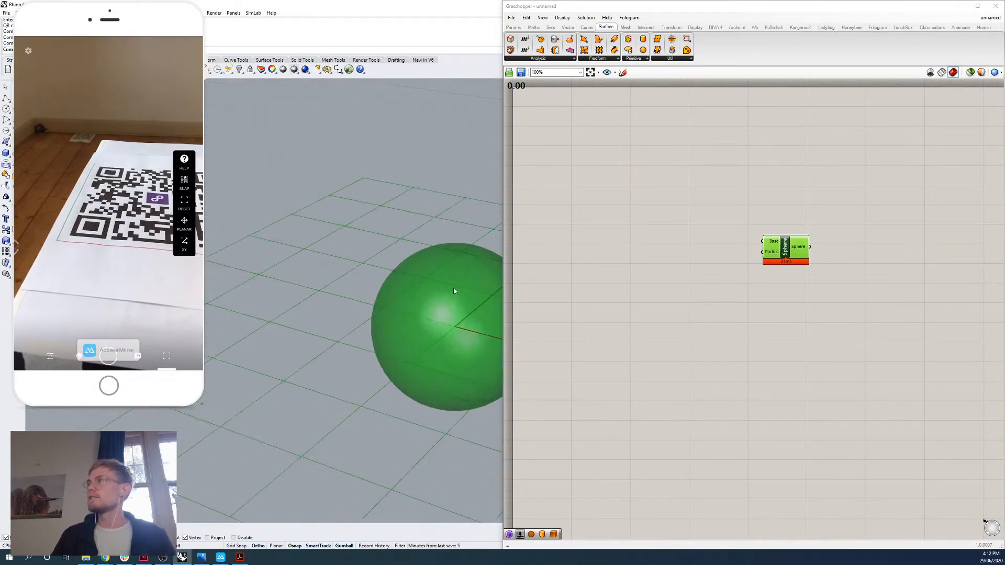
shift+right_drag(454, 292, 340, 259)
click(716, 301)
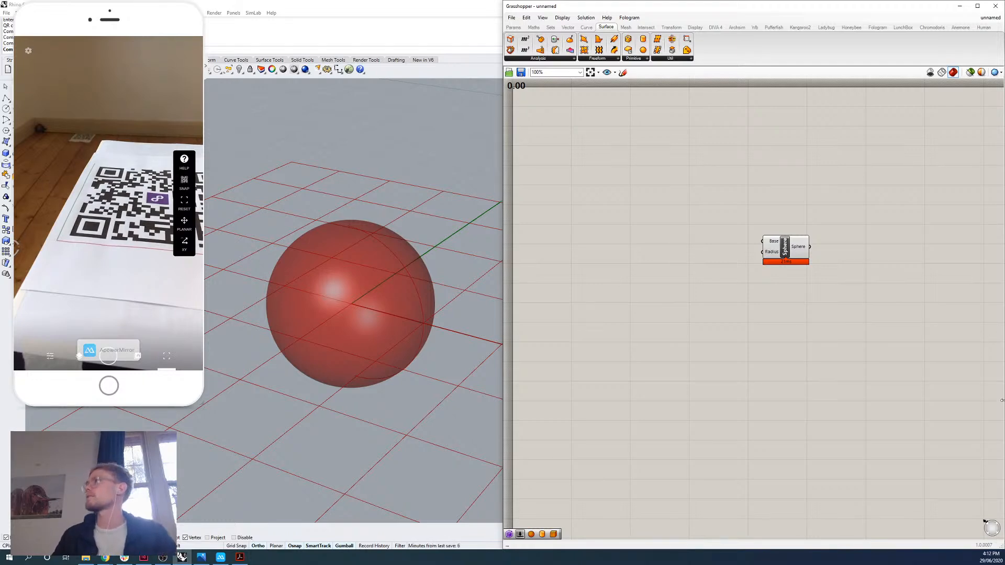
double_click(660, 285)
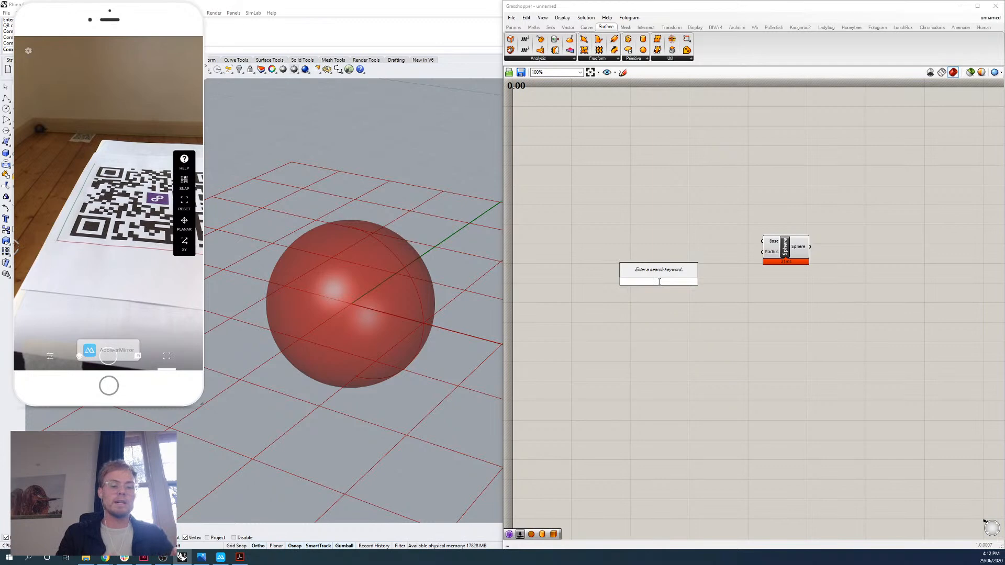
text(0.50)
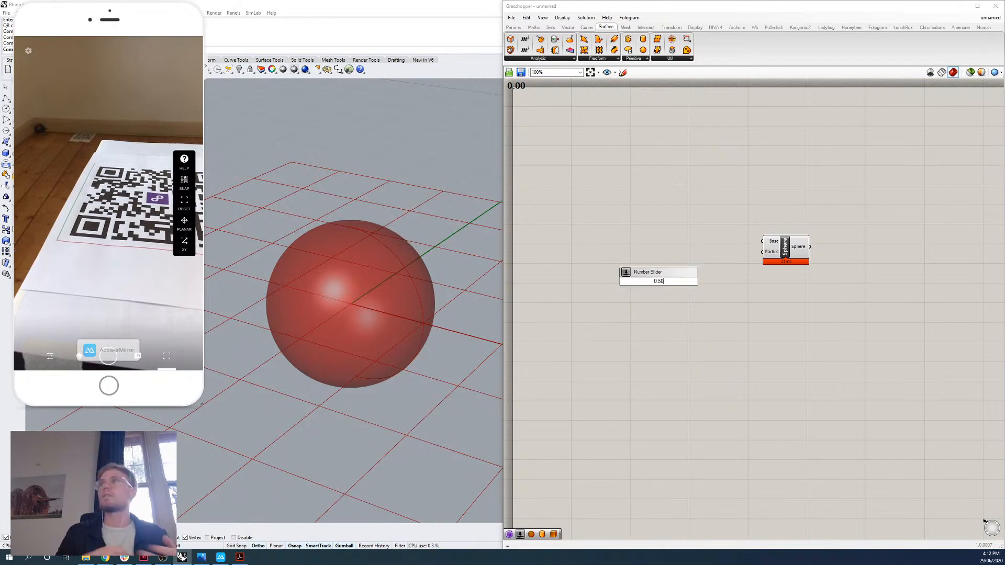
key(Return)
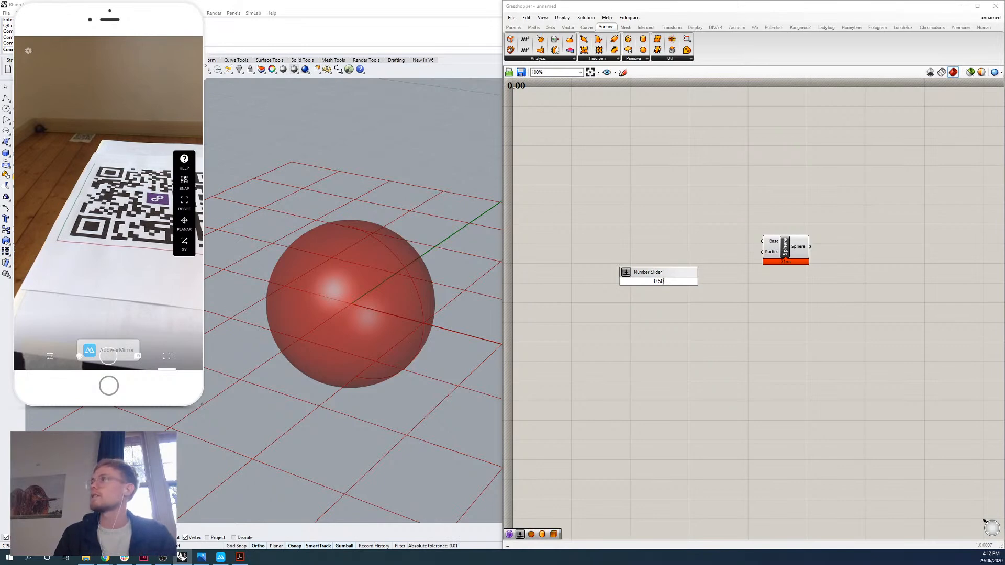
key(Return)
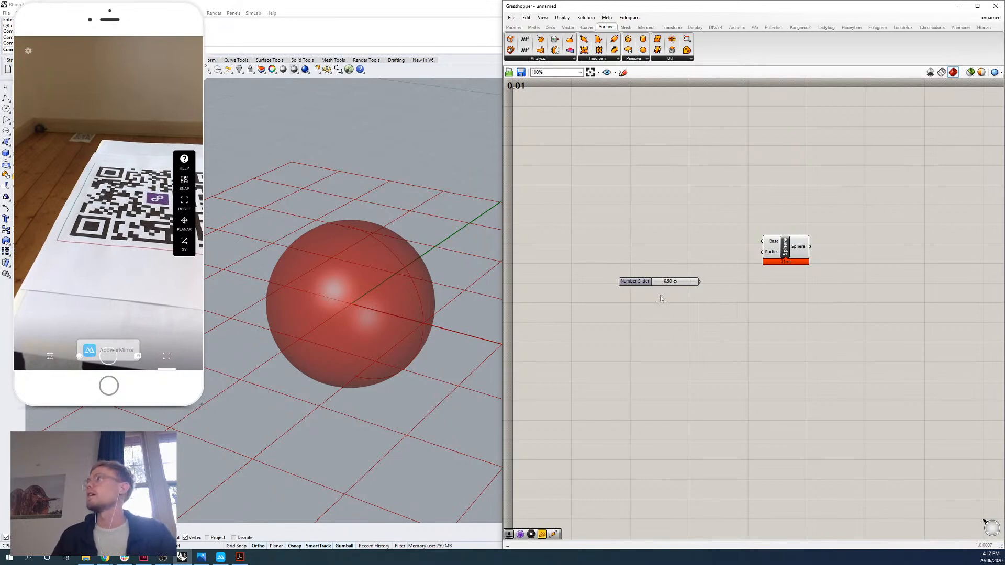
drag(674, 285, 632, 265)
key(Delete)
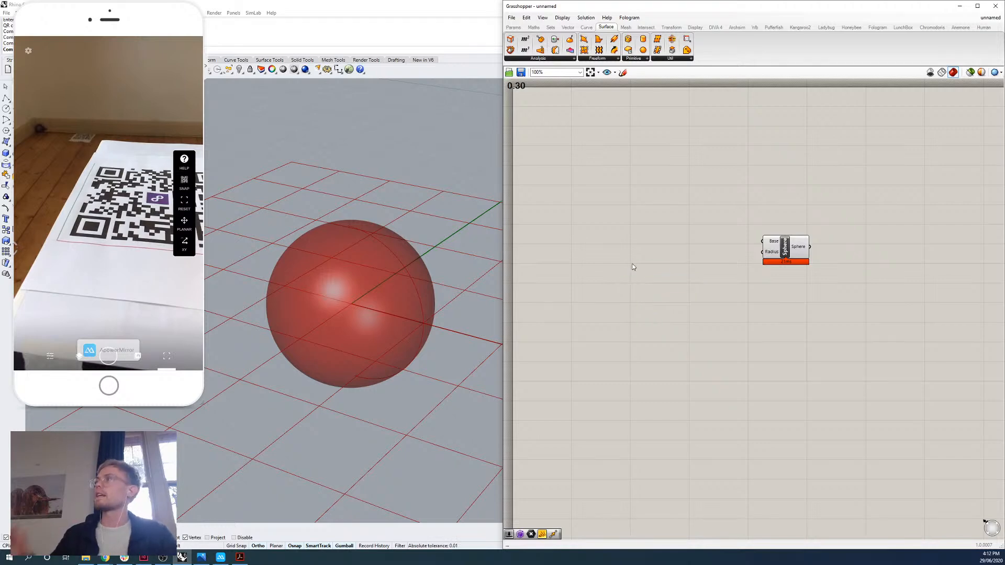
Add a number slider with the value 0.50 and place it beside the Sphere component's inputs.
double_click(645, 310)
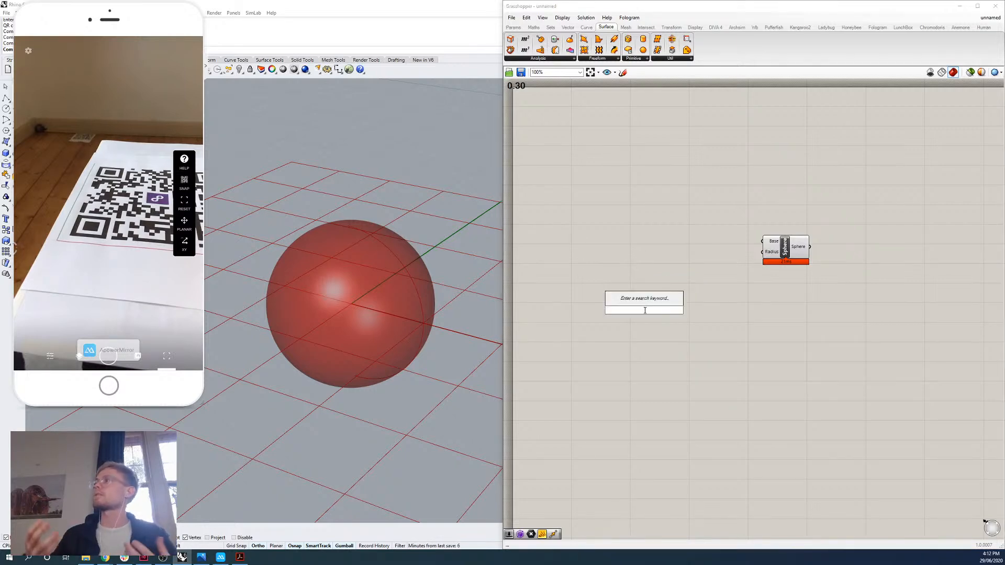
text(0.50)
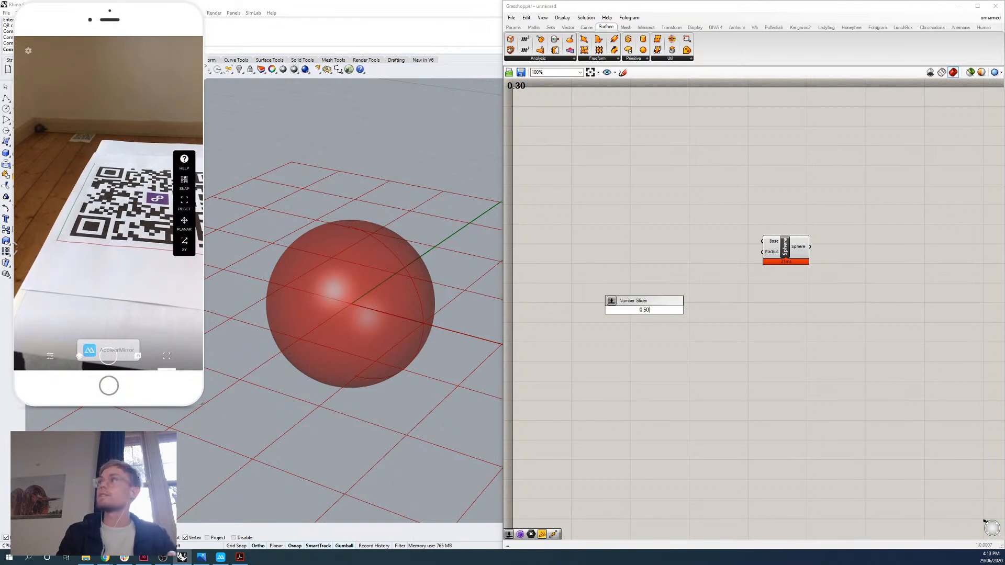
key(Return)
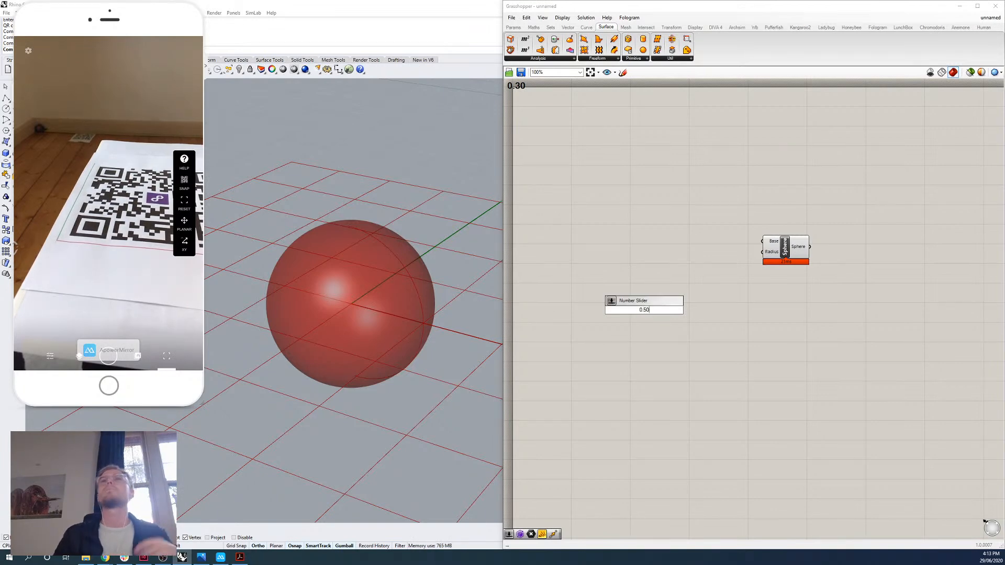
drag(648, 311, 669, 260)
click(710, 291)
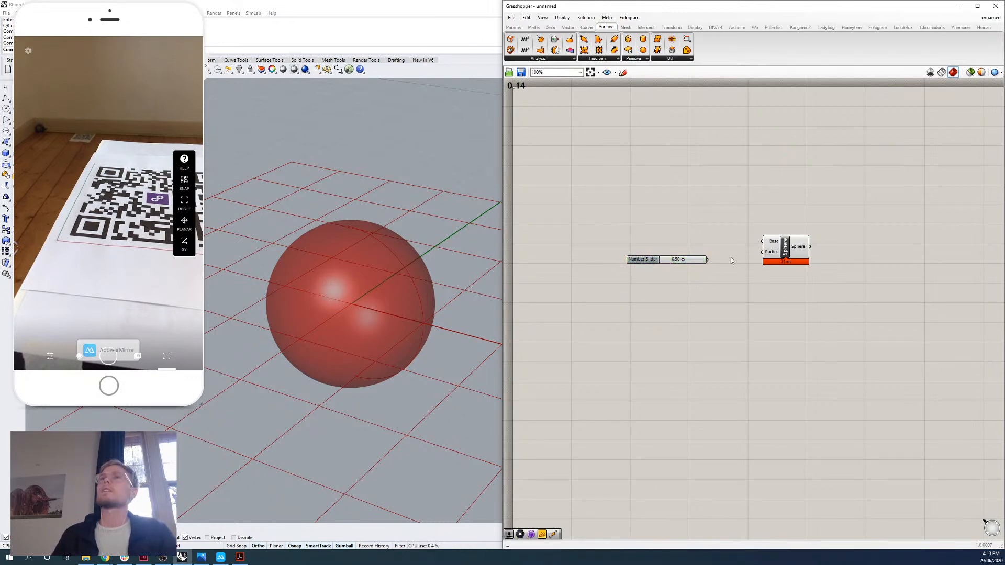
Connect the number slider to the Sphere component's Radius input and line the two components up.
drag(693, 234, 610, 300)
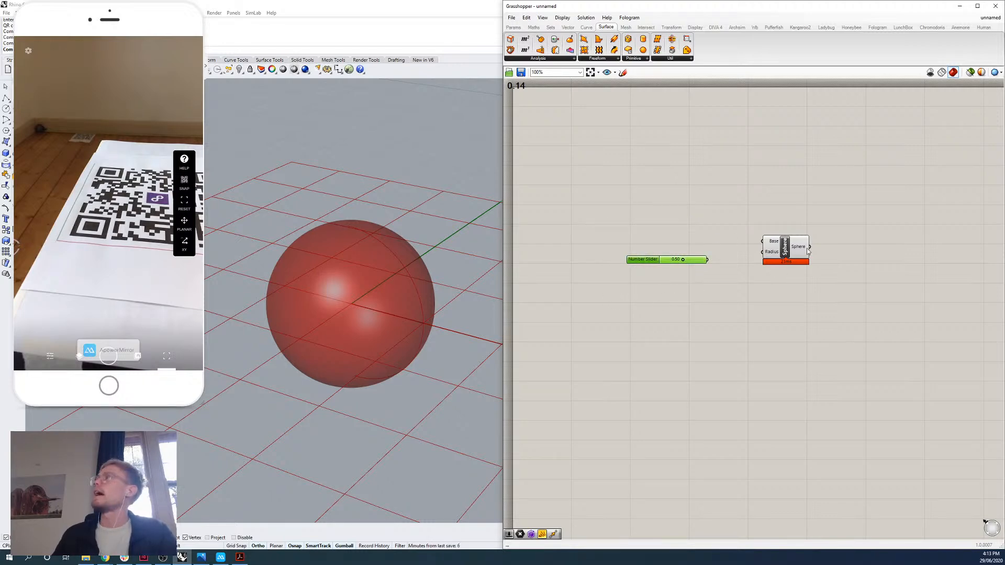
click(800, 247)
drag(787, 254, 788, 259)
click(751, 266)
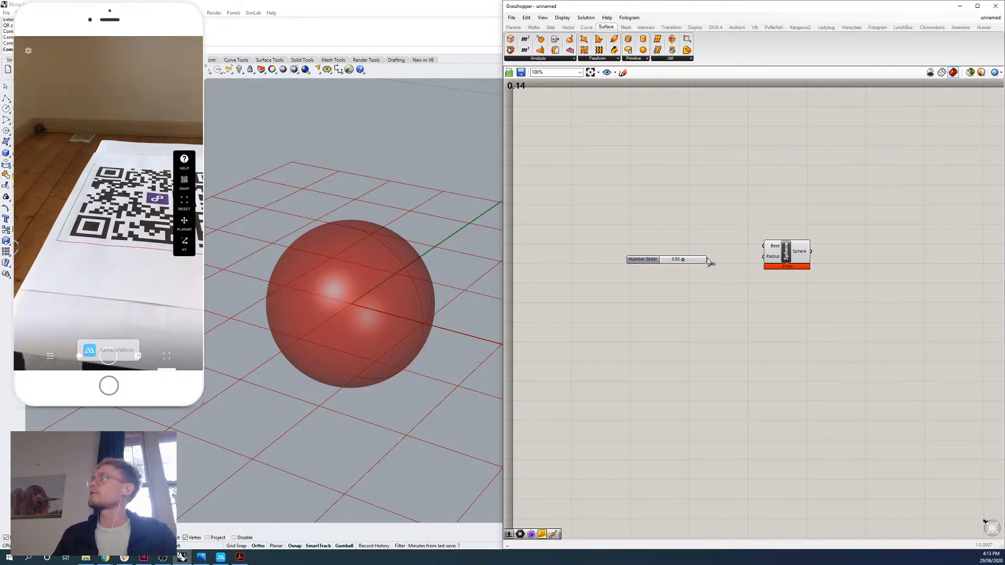
drag(708, 261, 767, 260)
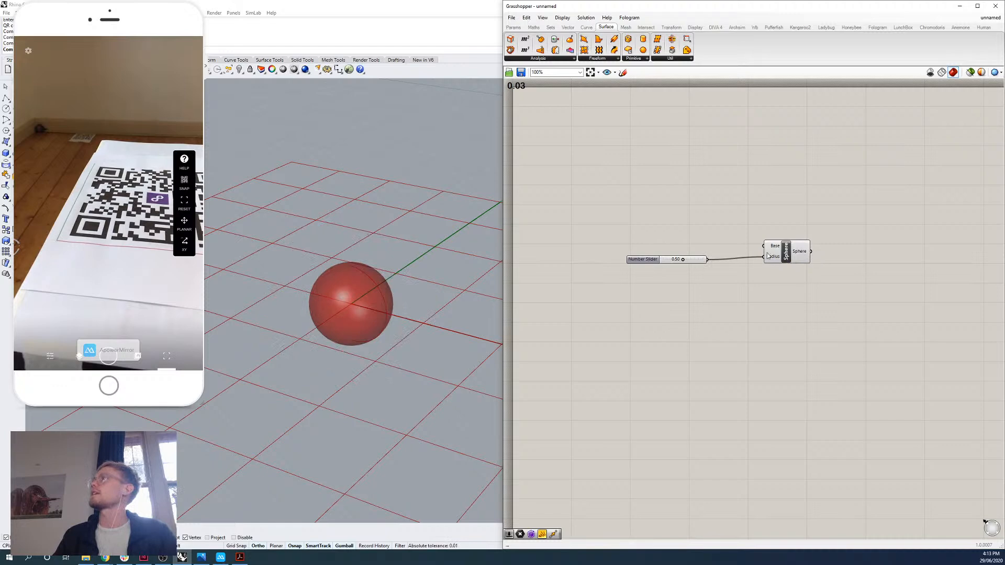
drag(700, 263, 707, 260)
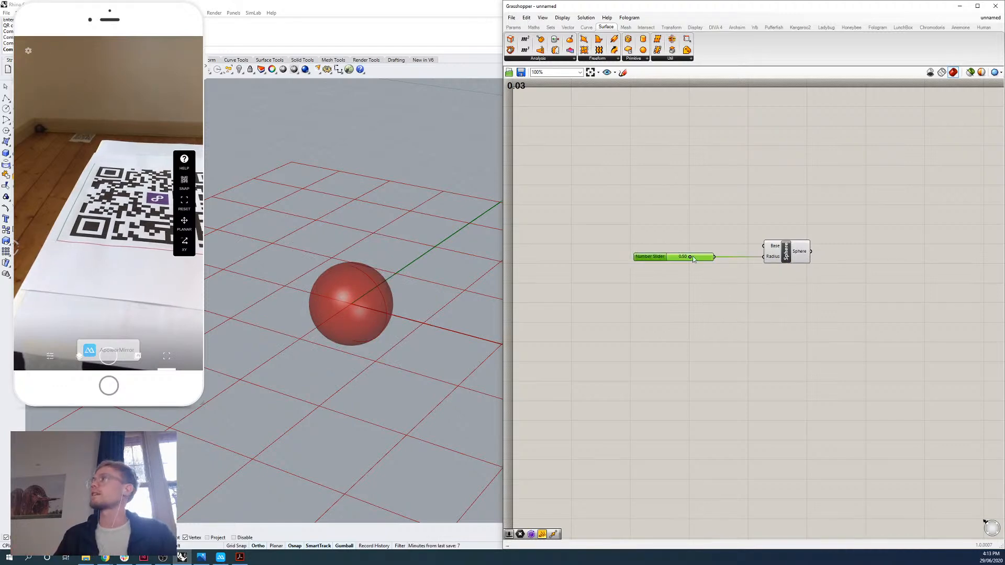
Set the radius slider to 0.36 and move the Sphere component closer to the slider.
mouse_move(692, 257)
mouse_down()
mouse_move(681, 258)
mouse_move(701, 259)
mouse_move(690, 265)
mouse_up()
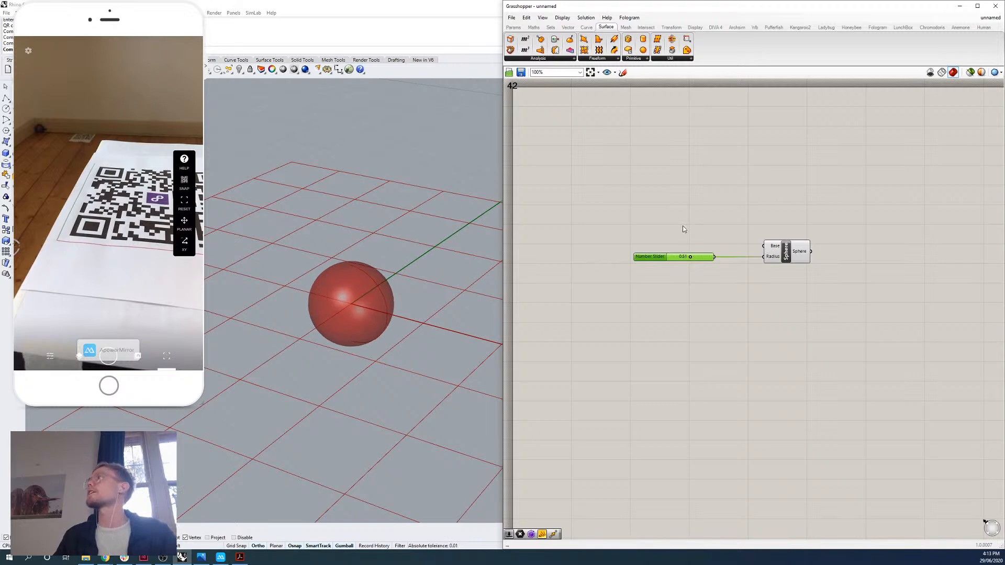
drag(691, 258, 684, 257)
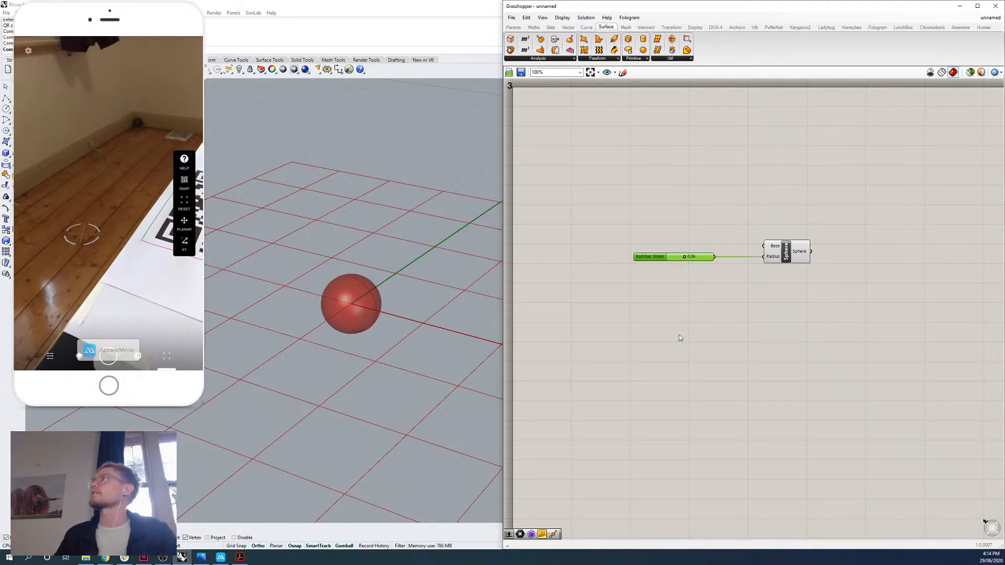
click(798, 256)
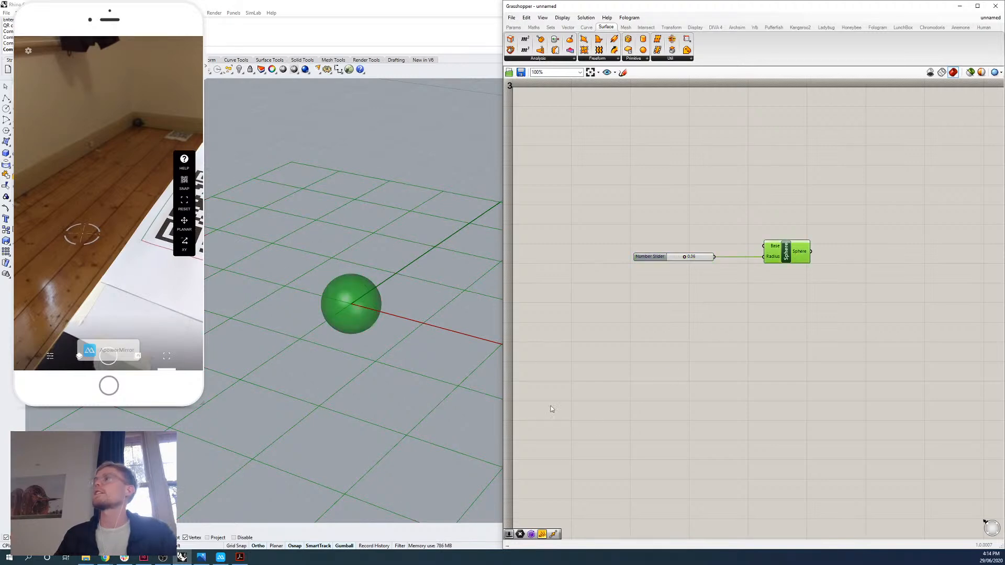
click(658, 370)
drag(779, 260, 756, 261)
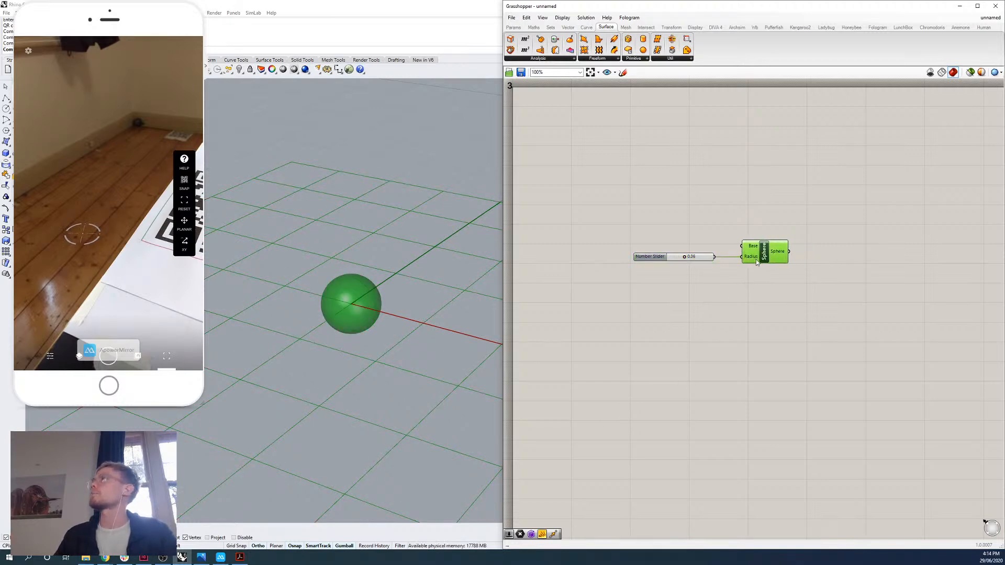
Place a Fologram Sync Object component on the canvas beside the Sphere component's output.
click(597, 243)
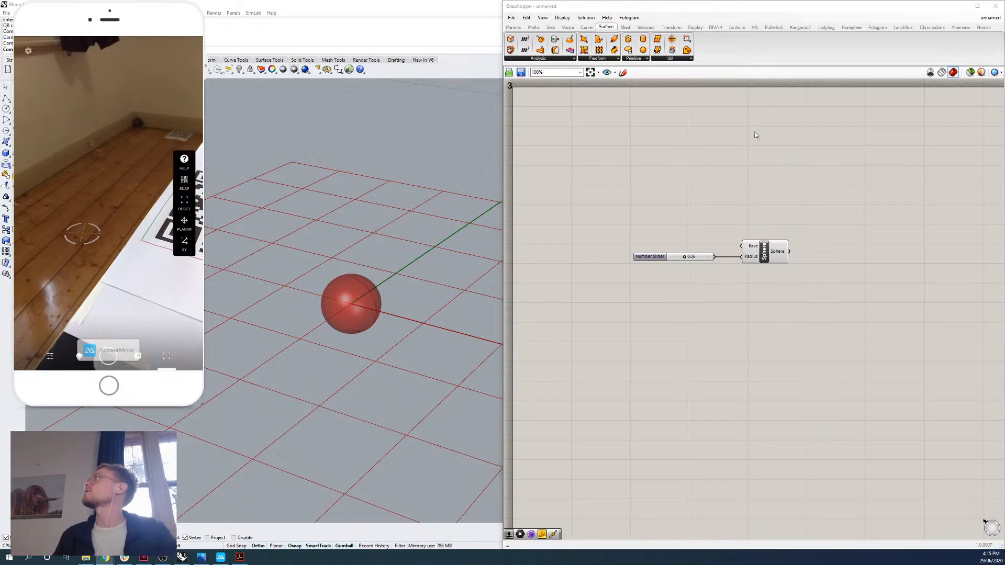
click(878, 26)
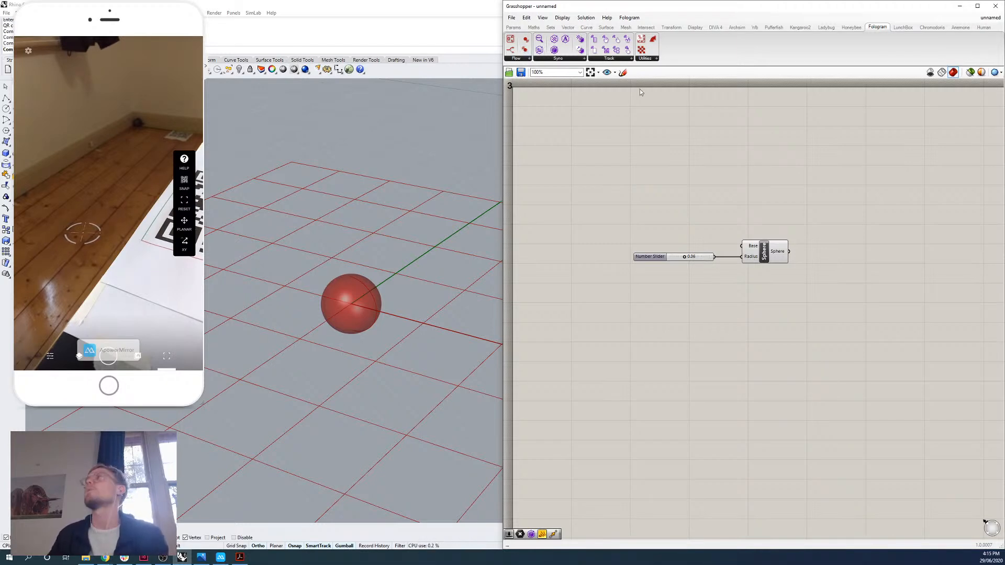
click(562, 61)
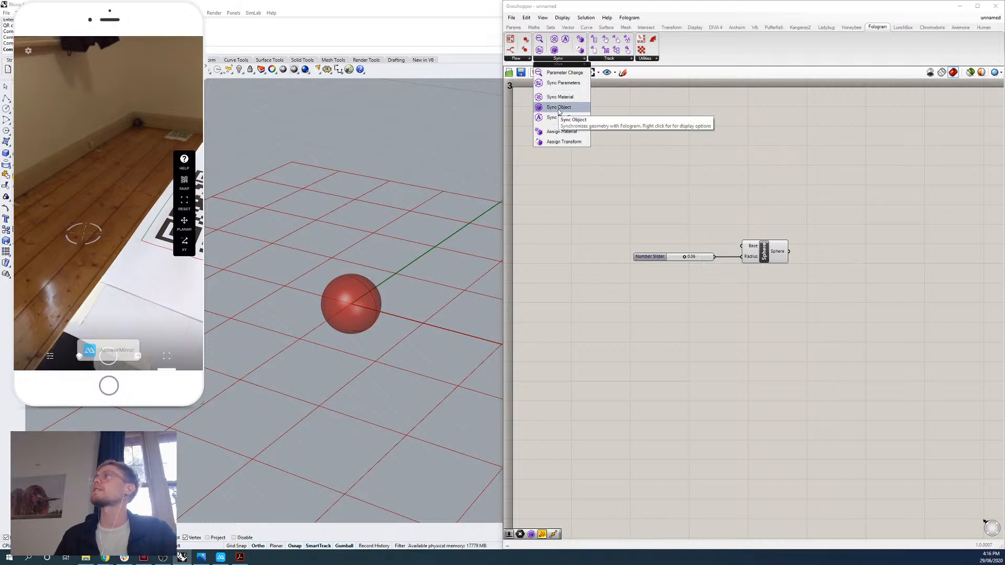
drag(559, 111, 838, 251)
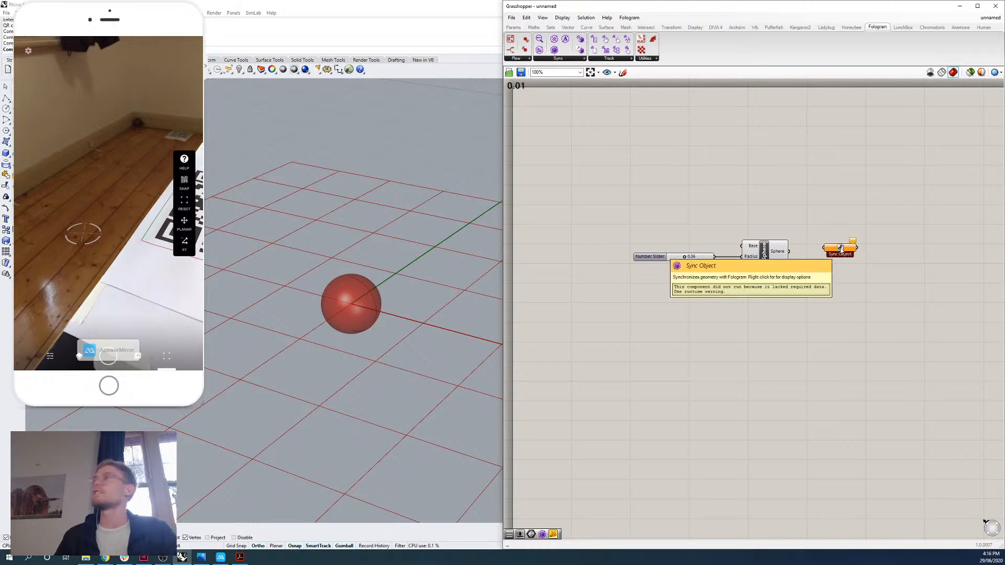
Search the components from the canvas for "sync obj" without placing another one.
double_click(792, 331)
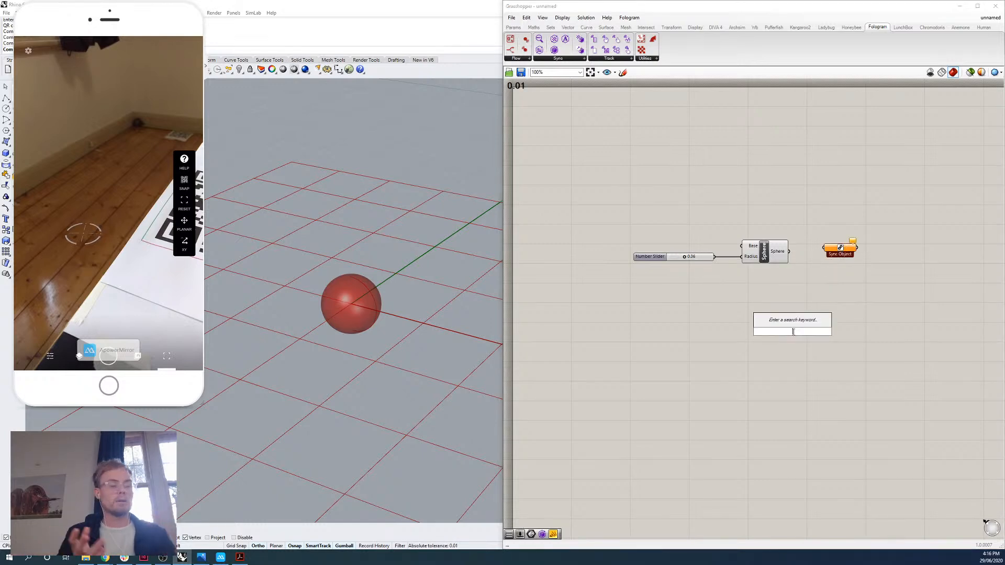
text(sync obj)
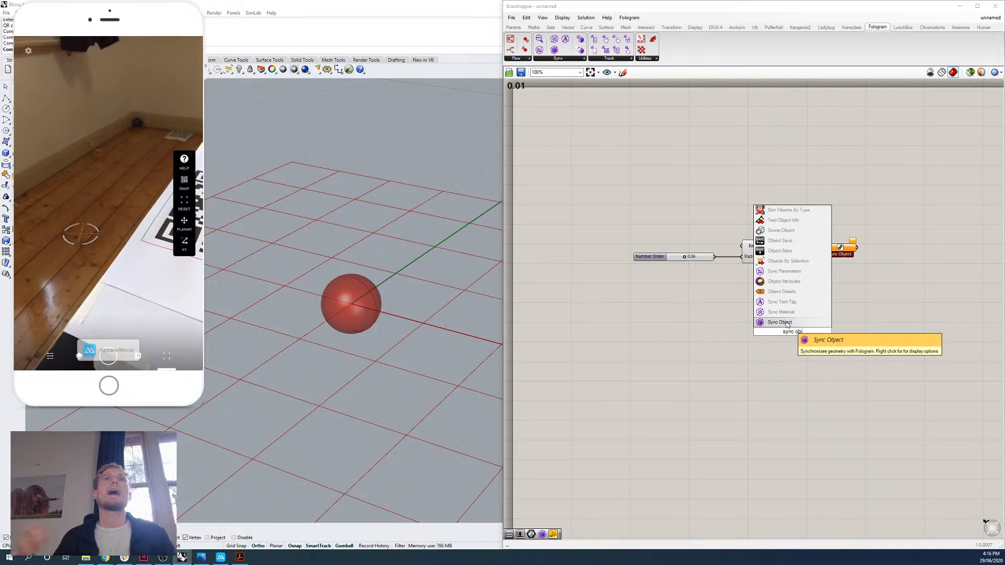
click(776, 369)
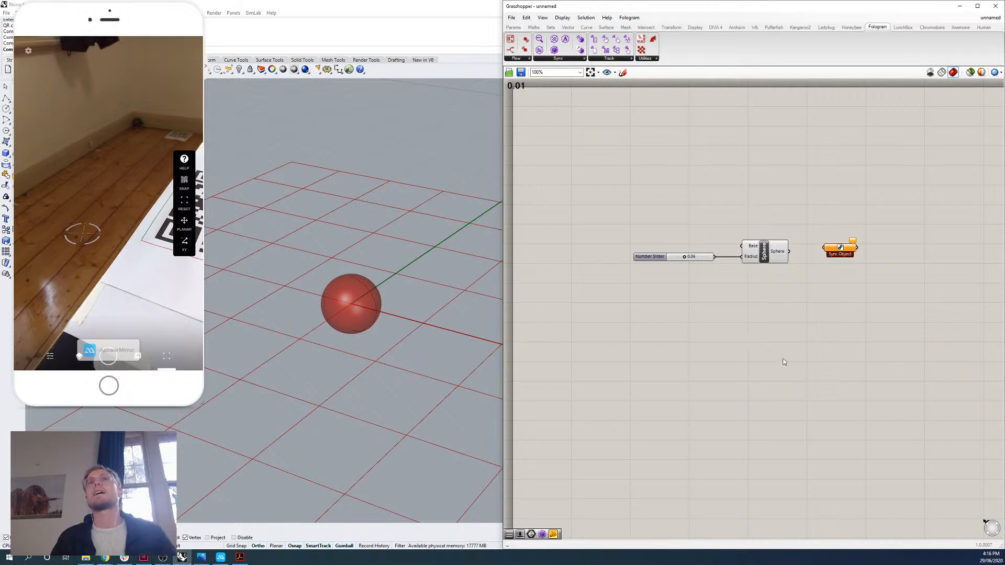
Align the Sync Object component with the Sphere component and connect the Sphere output to it.
drag(832, 249, 832, 254)
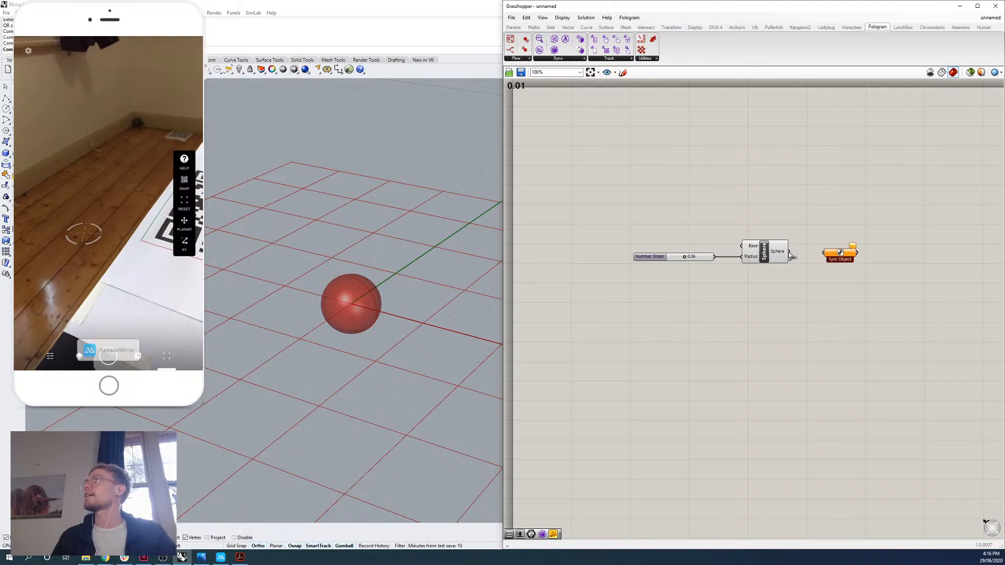
drag(790, 256, 857, 257)
click(808, 263)
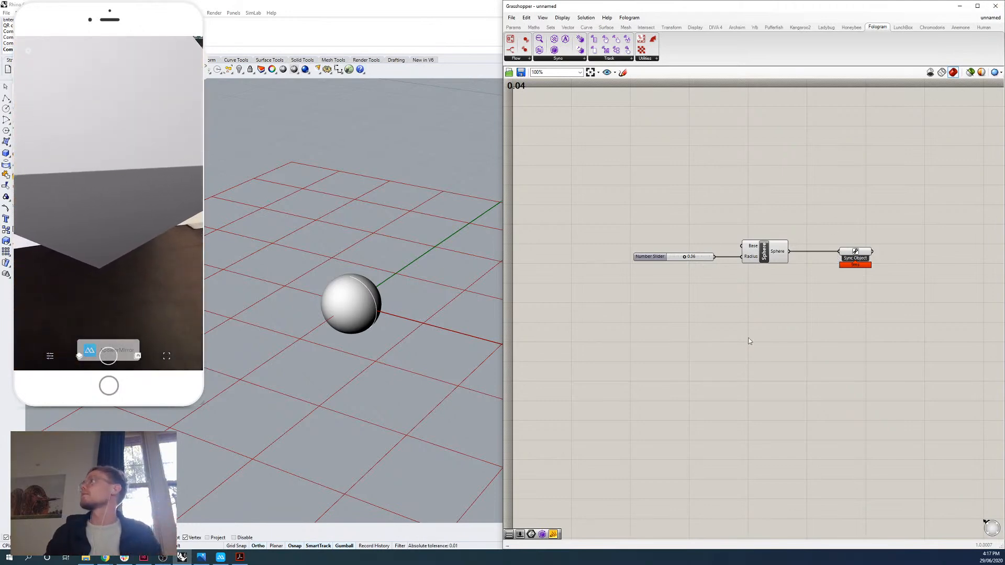
Add a Mesh Sphere component to the canvas below the Sphere component.
double_click(748, 305)
text(mesh sphere)
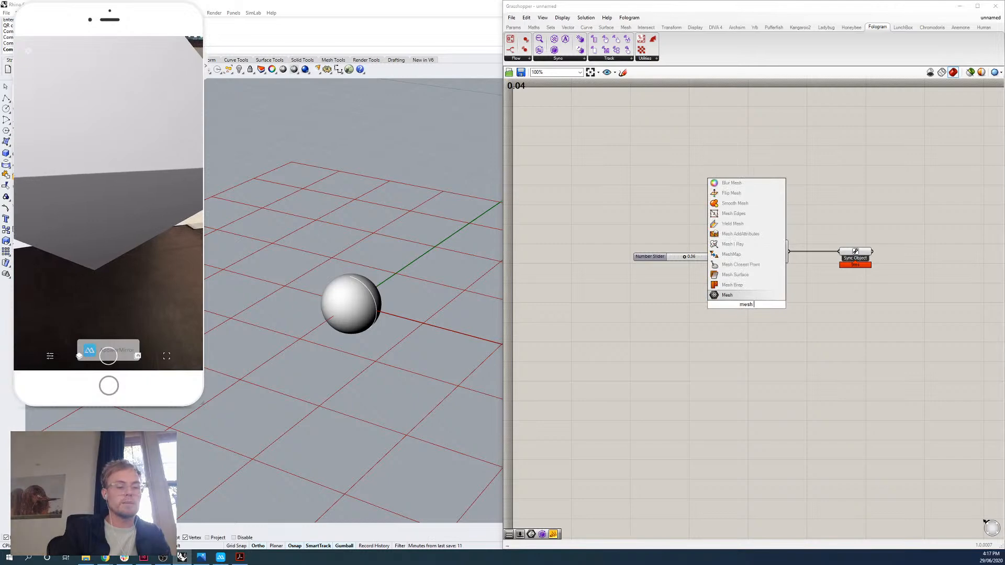
click(735, 285)
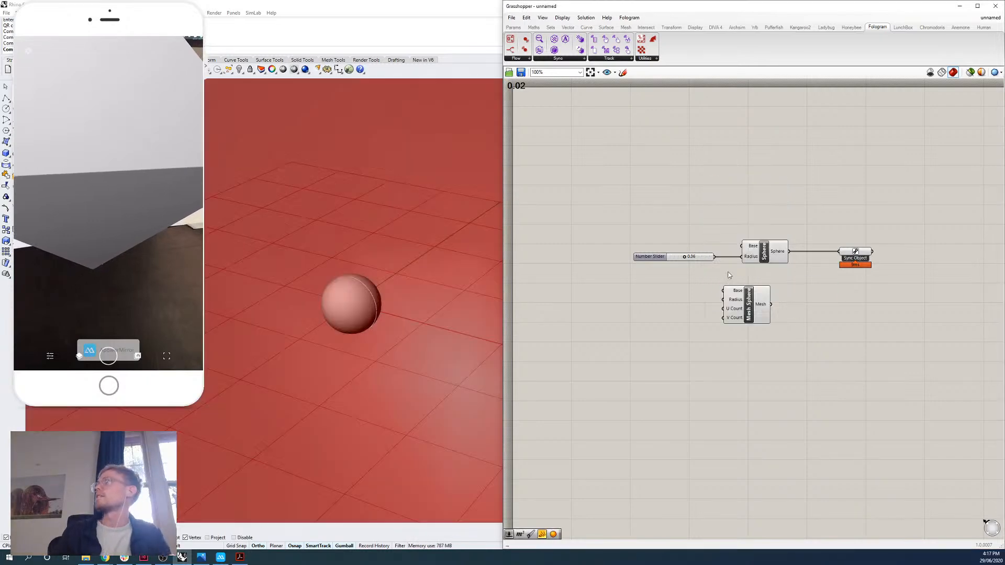
Connect the number slider to the Mesh Sphere's Radius input and its Mesh output to Sync Object in place of the Sphere.
drag(713, 256, 725, 292)
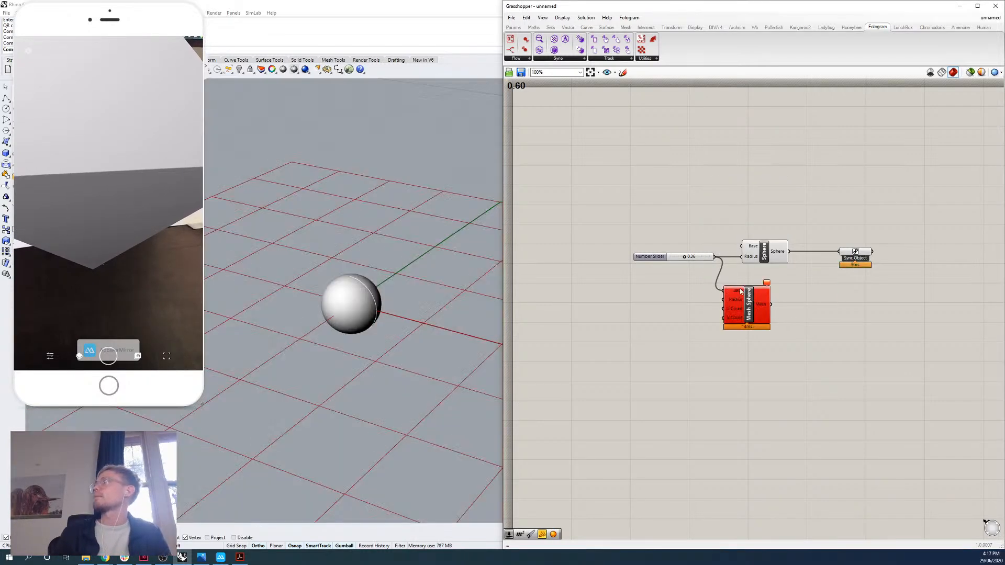
key(ctrl+z)
drag(718, 253, 723, 299)
drag(783, 302, 839, 251)
Delete the Sphere component and move the Mesh Sphere into its place between the slider and Sync Object.
click(765, 252)
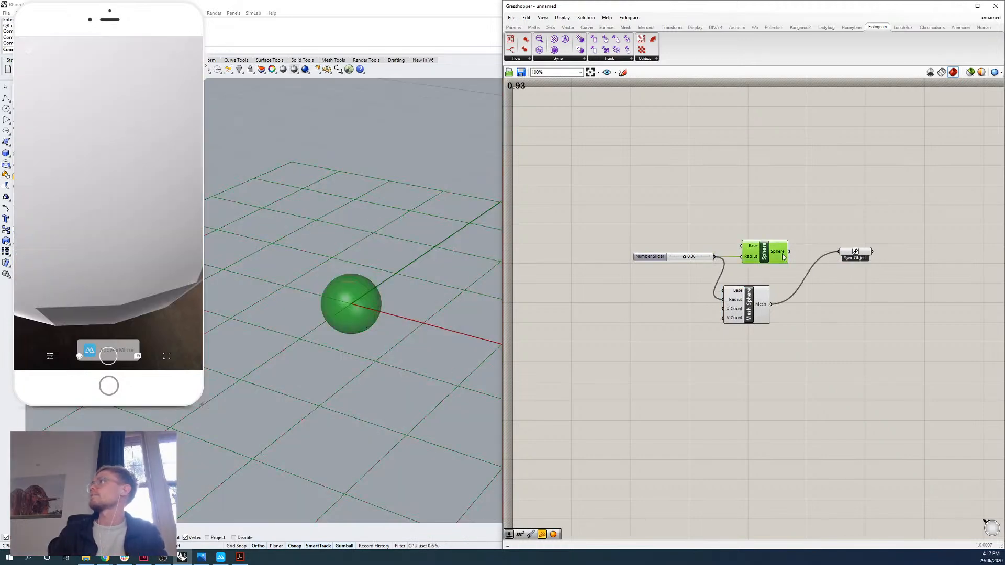
key(Delete)
drag(761, 307, 782, 267)
click(771, 235)
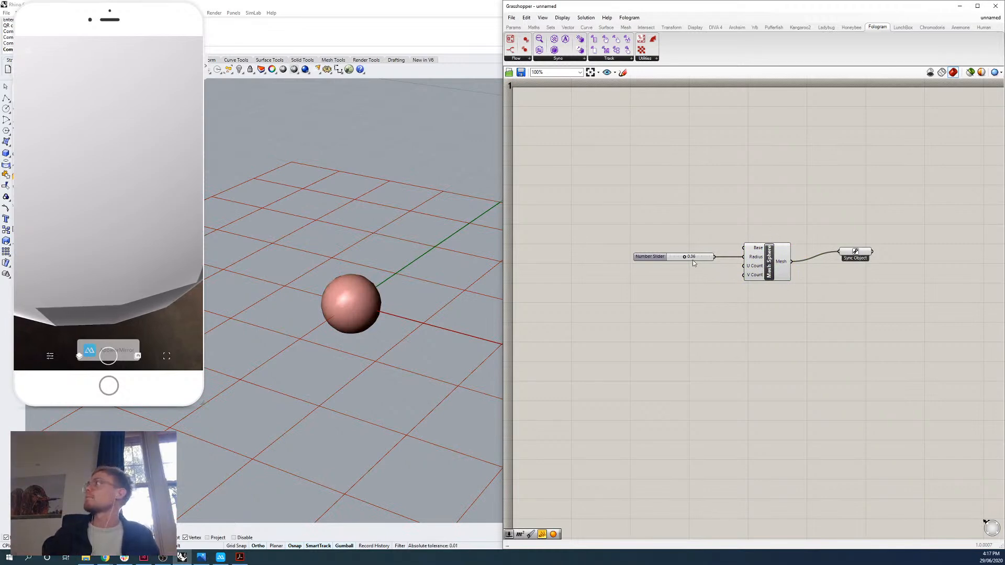
Set the radius slider to 0.09 and line the Sync Object component up with the Mesh Sphere's output.
drag(684, 257, 675, 258)
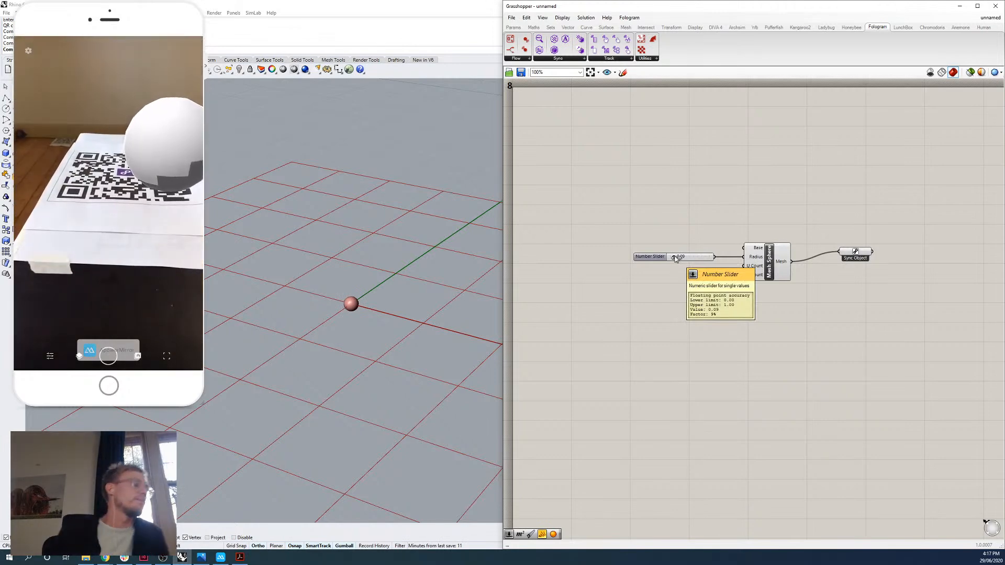
drag(856, 258, 845, 265)
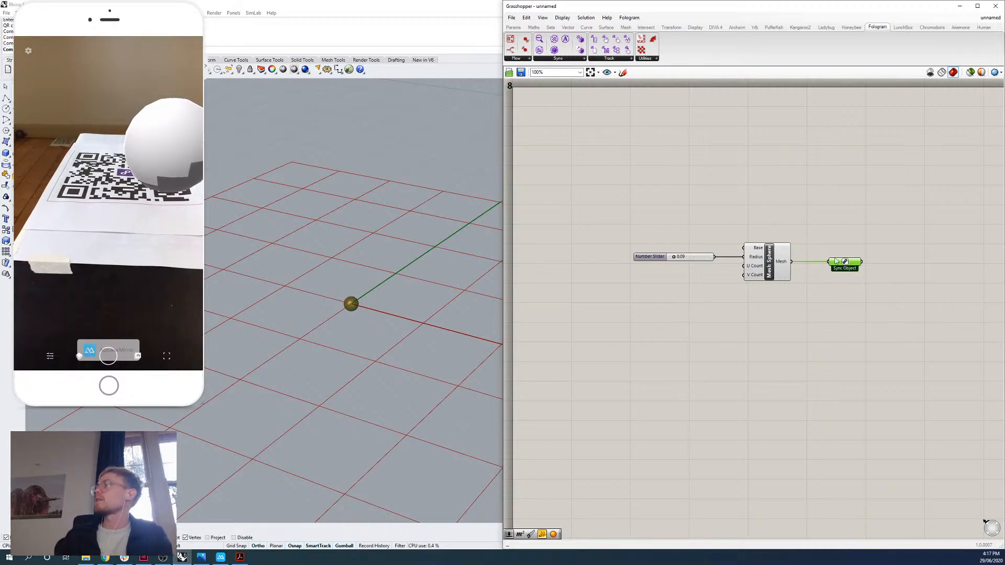
click(822, 244)
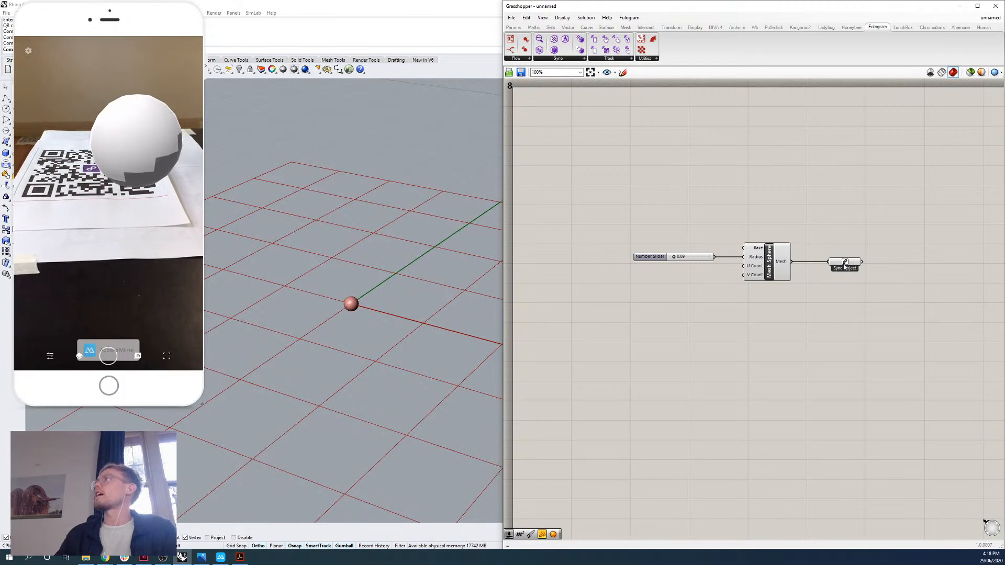
Examine the Mesh Sphere's inputs and the display options offered by the Sync Object component.
scroll(861, 262, up, 3)
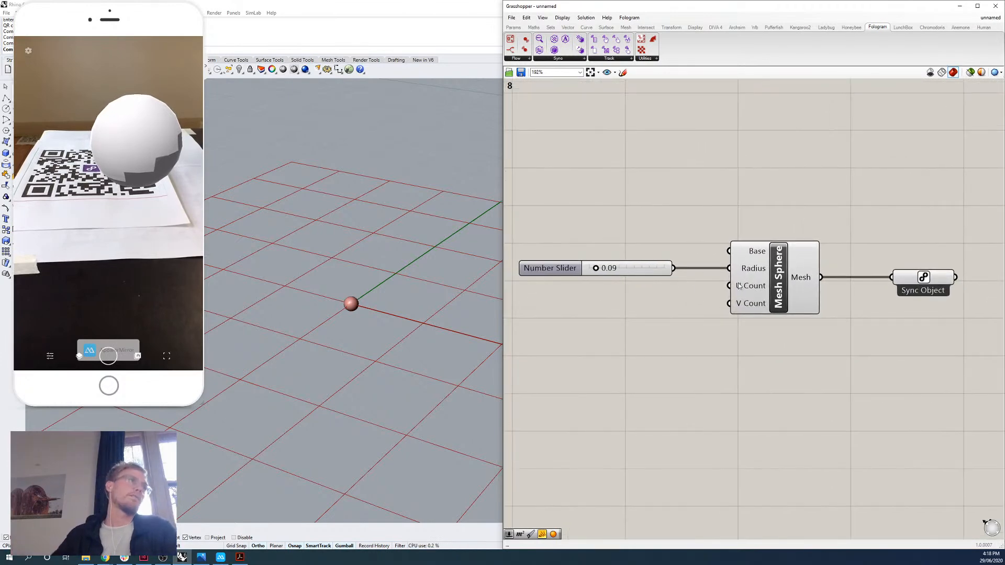
scroll(735, 288, down, 1)
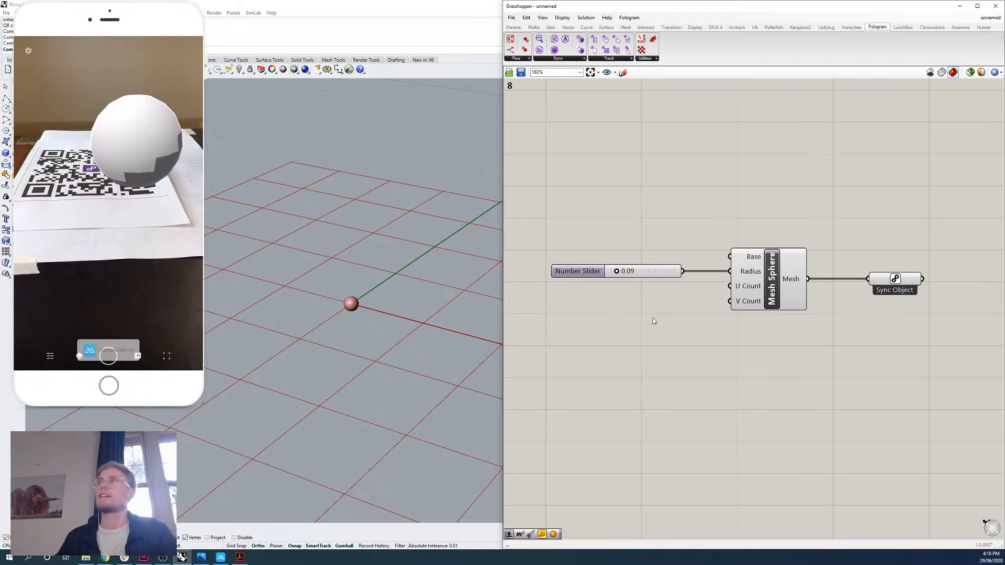
right_drag(834, 323, 768, 319)
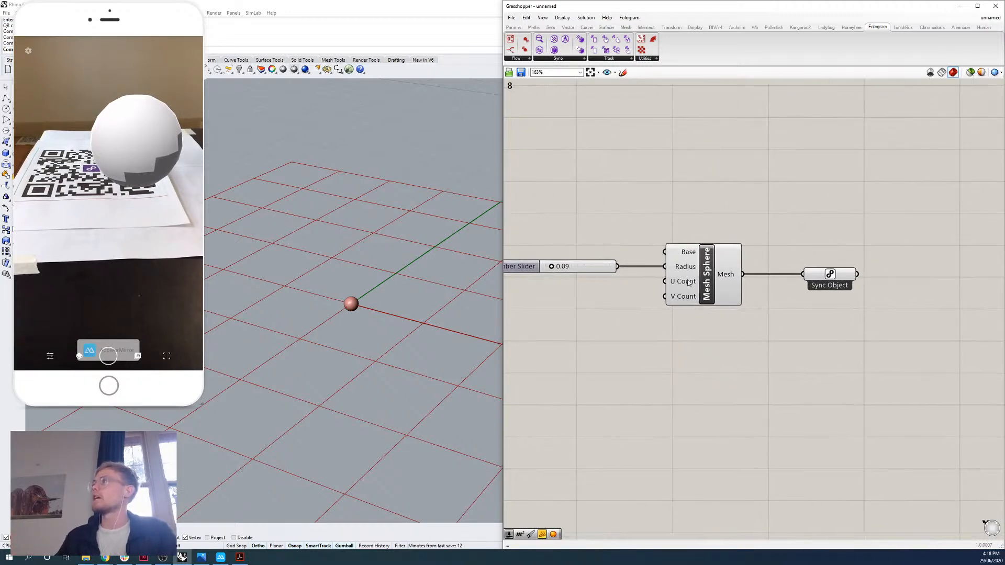
right_drag(845, 315, 785, 310)
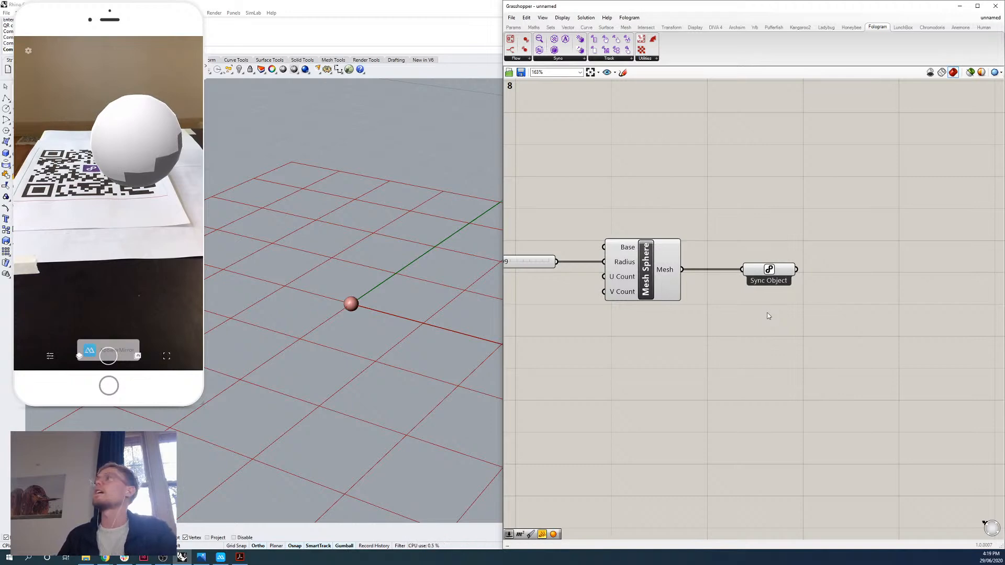
right_drag(792, 293, 721, 262)
right_click(699, 224)
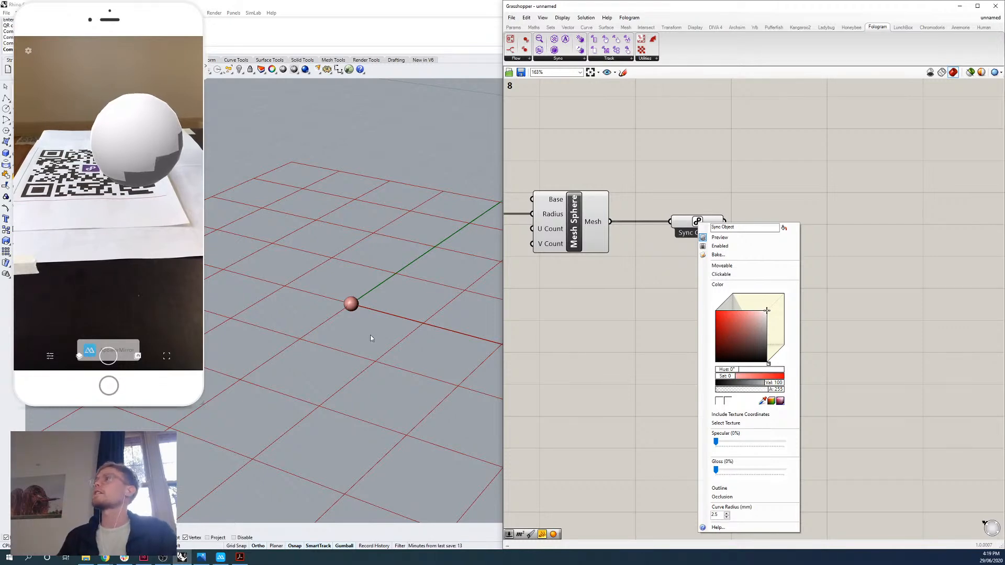
click(592, 353)
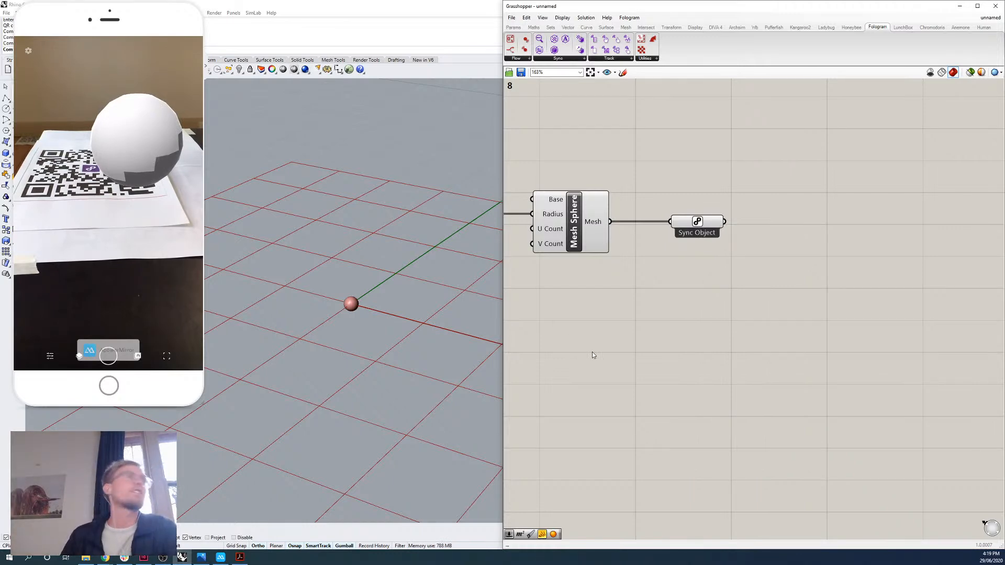
Add a regular Sphere component below the Mesh Sphere to compare their inputs, and delete it again.
right_drag(589, 324, 673, 321)
double_click(673, 321)
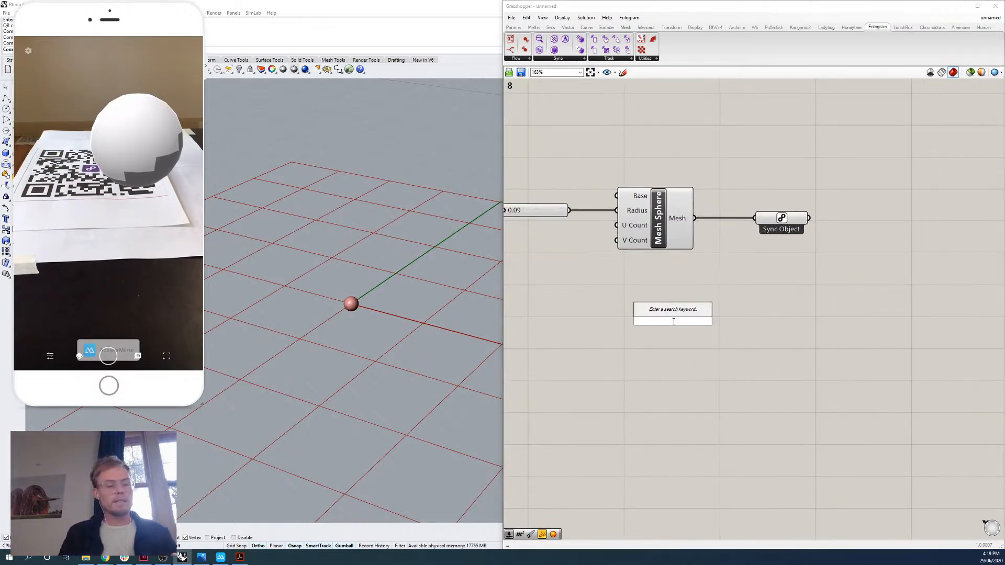
text(sphere)
key(Return)
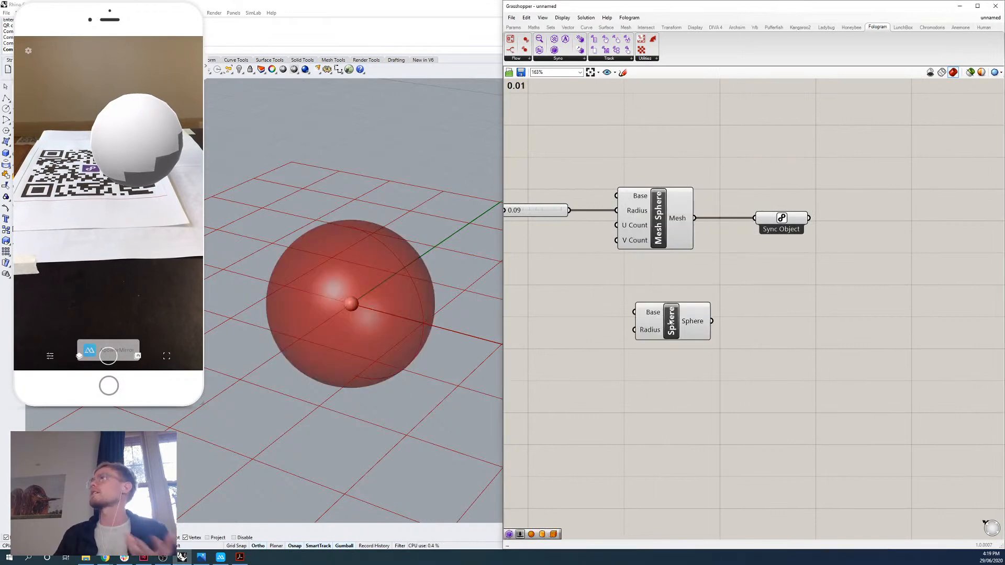
drag(671, 323, 659, 327)
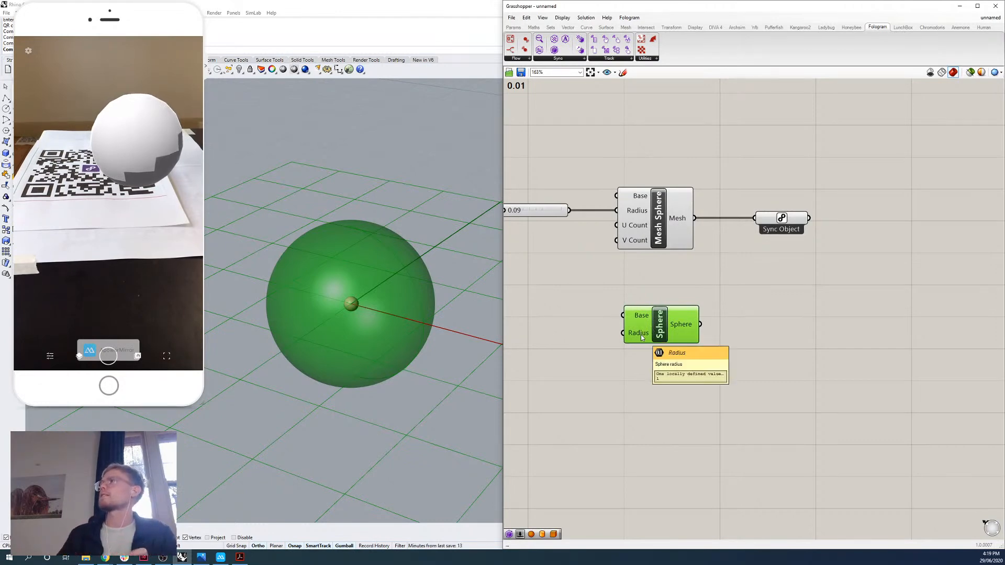
click(570, 297)
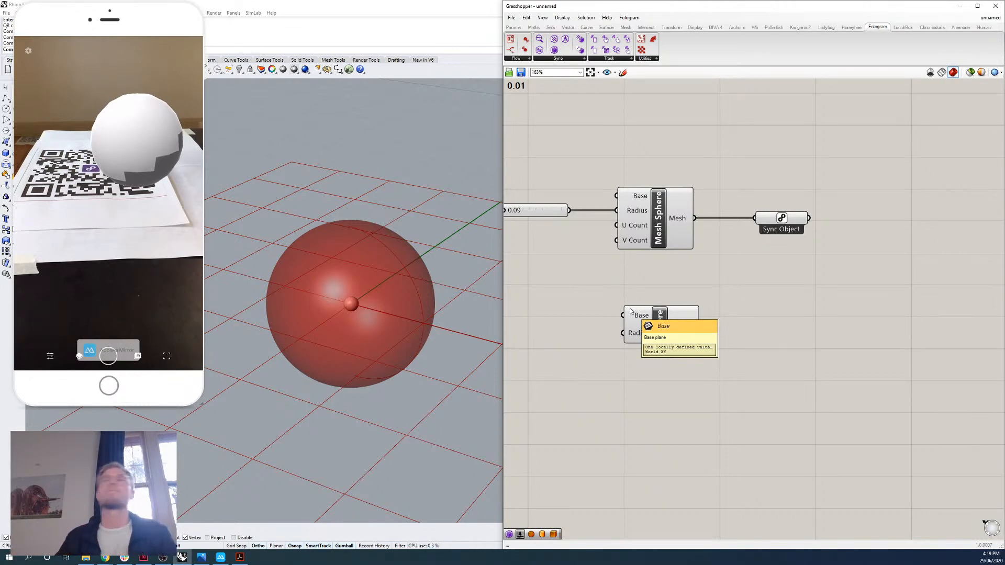
click(630, 312)
key(Delete)
click(655, 243)
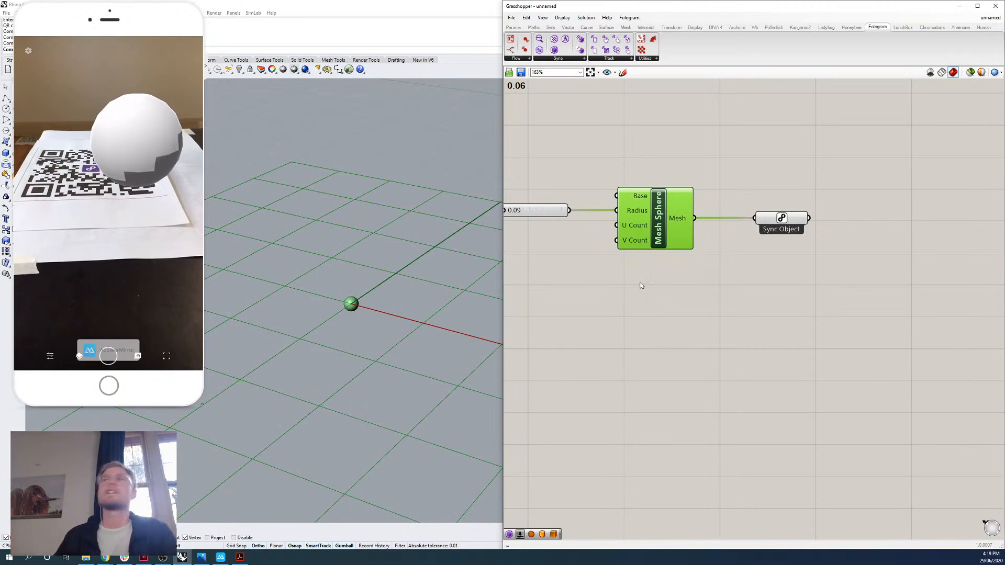
click(727, 295)
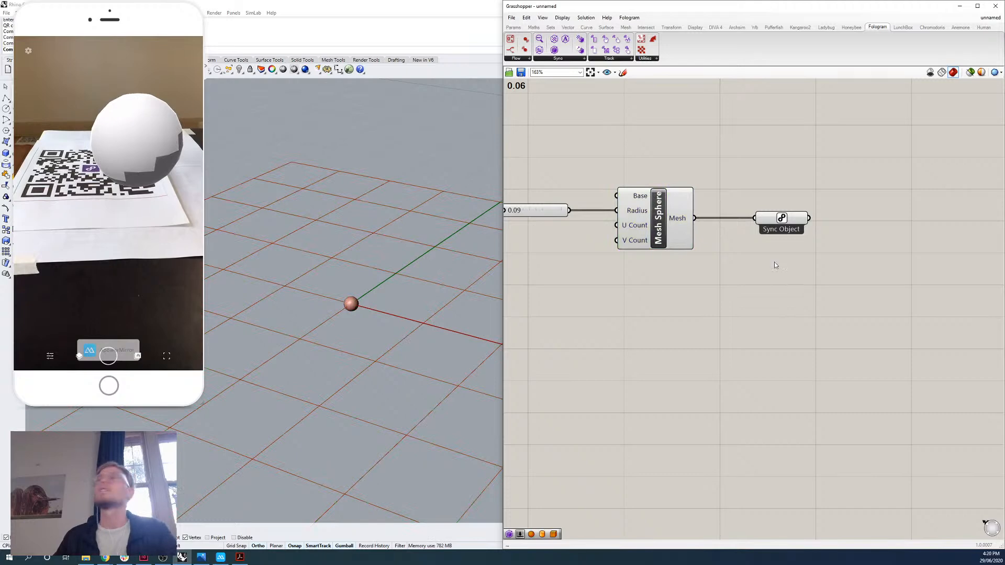
Give the Sync Object a purple display colour with Specular and Gloss both at 100%.
right_drag(777, 249, 720, 235)
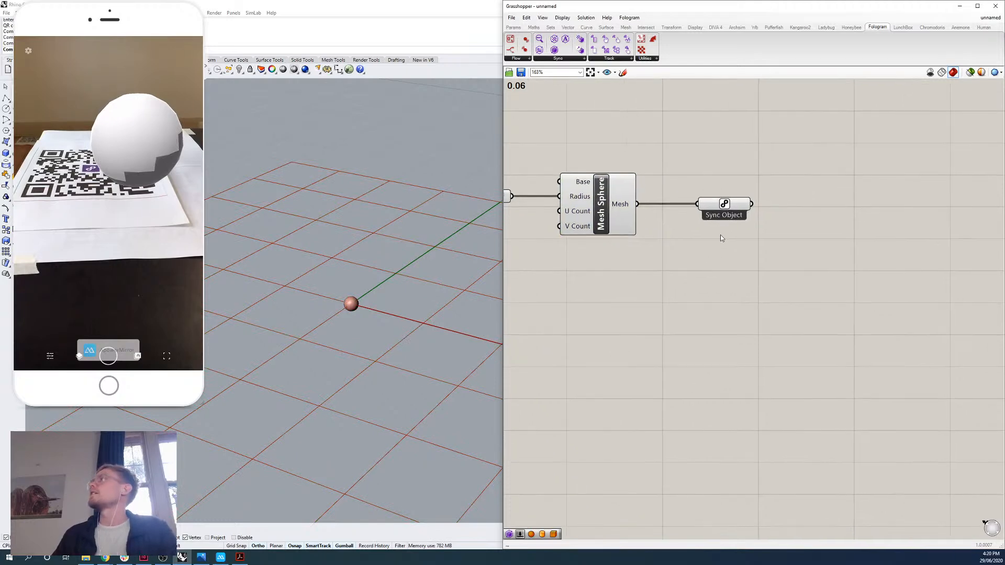
right_click(725, 206)
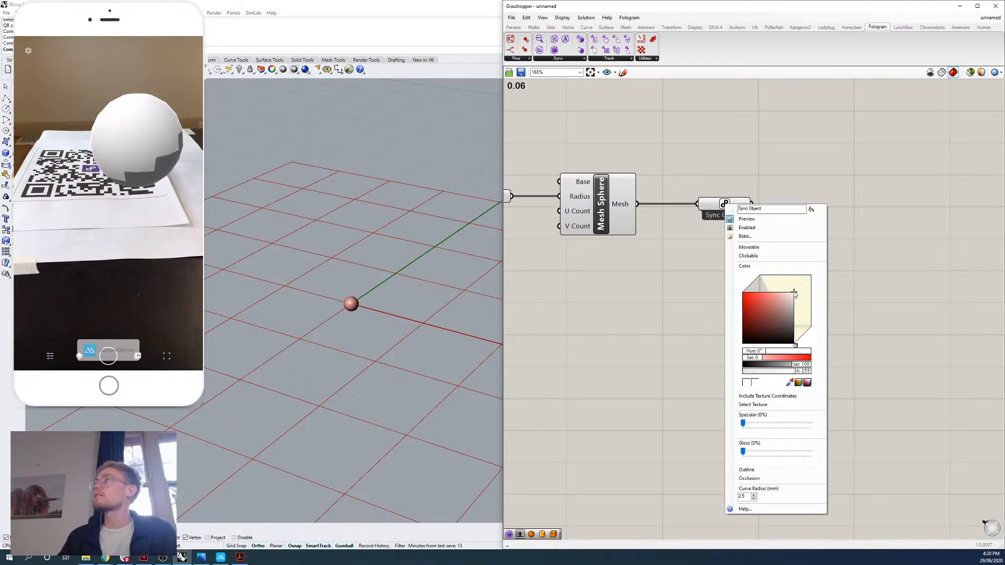
mouse_move(794, 295)
mouse_down()
mouse_move(741, 296)
mouse_move(769, 313)
mouse_move(804, 280)
mouse_move(750, 312)
mouse_move(743, 293)
mouse_move(724, 297)
mouse_move(767, 303)
mouse_up()
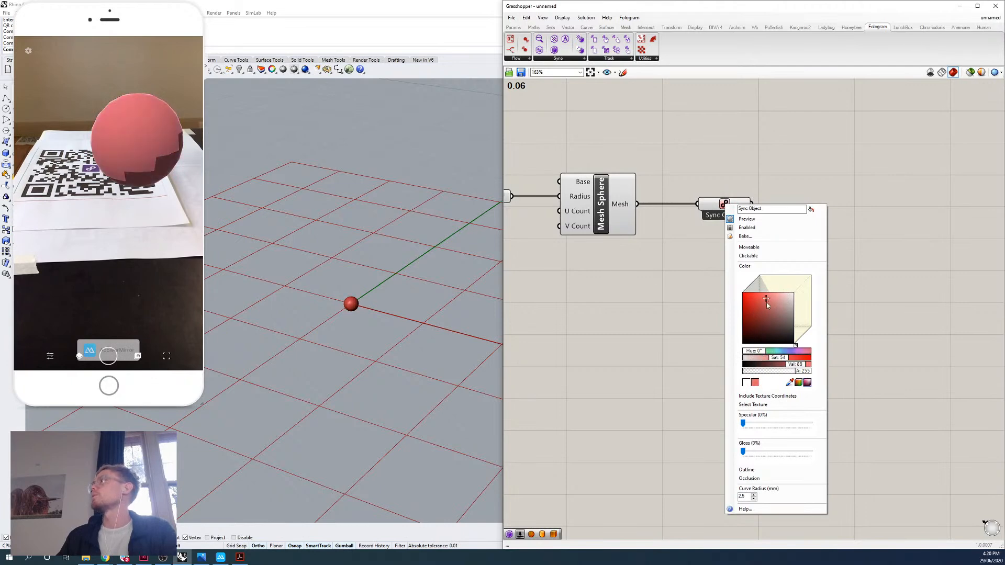
drag(744, 423, 808, 428)
drag(742, 451, 818, 459)
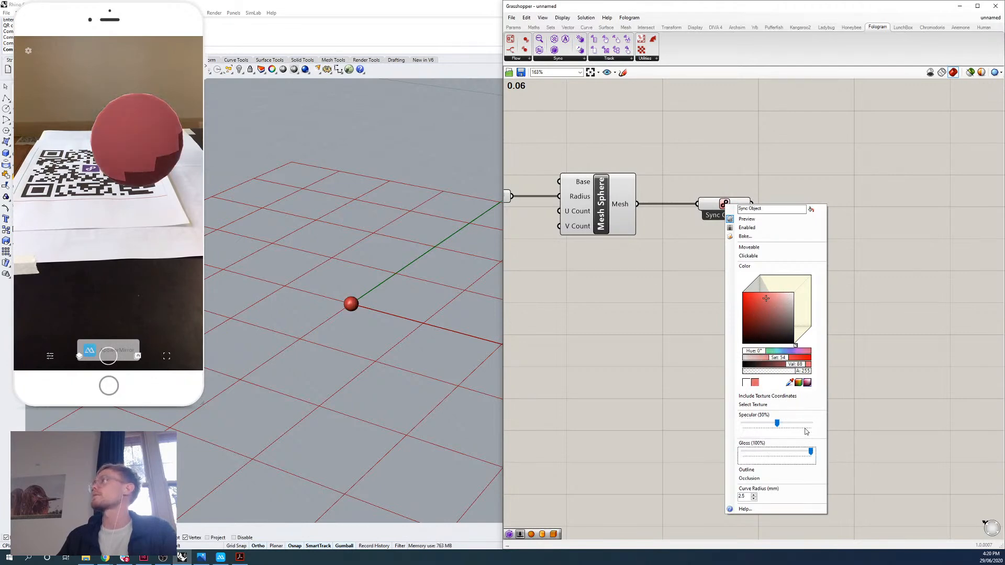
drag(778, 423, 840, 428)
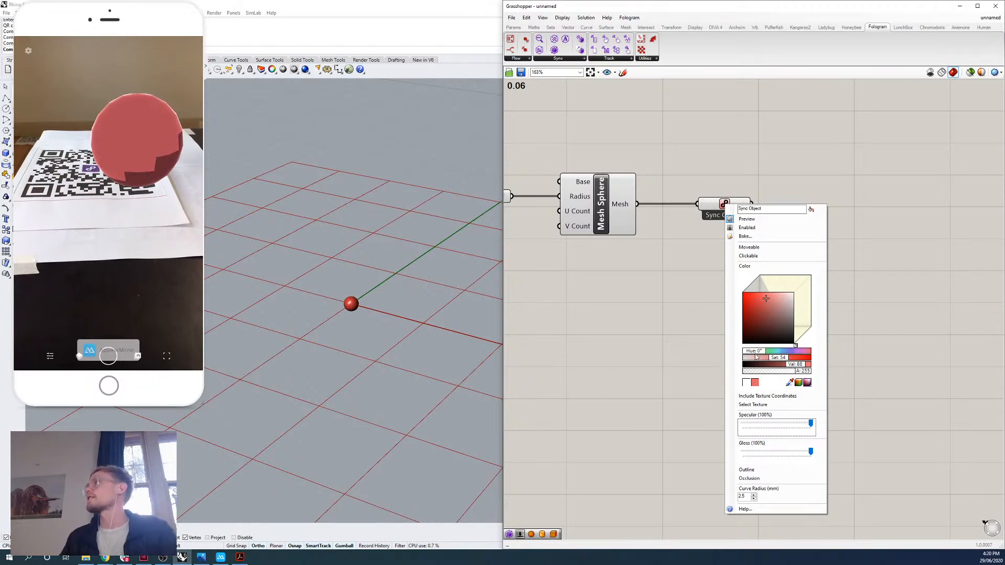
drag(757, 352, 795, 354)
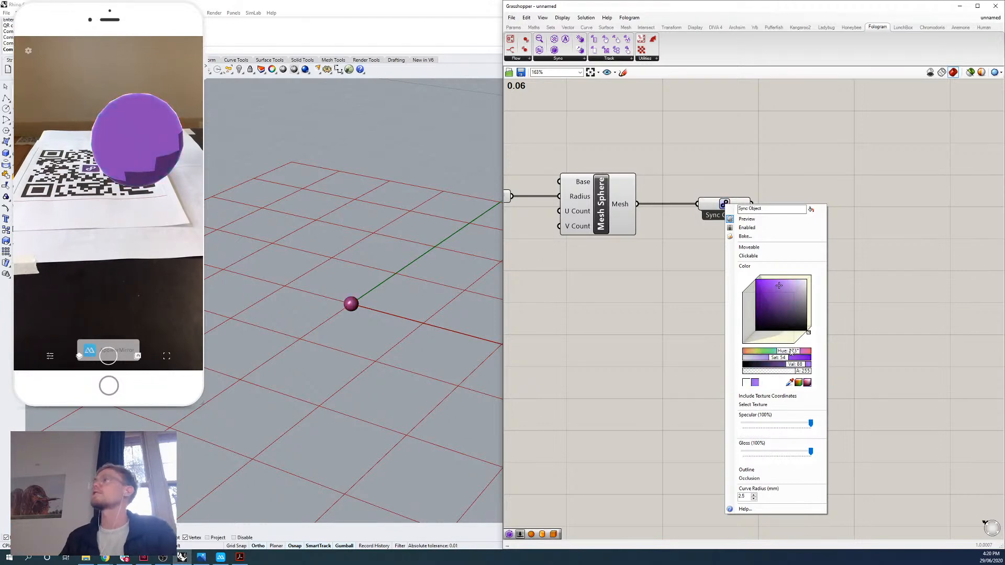
Change the Sync Object's colour to magenta with hue 292°, saturation 100 and value 100, Specular at 8% and Gloss at 0%.
drag(811, 424, 748, 424)
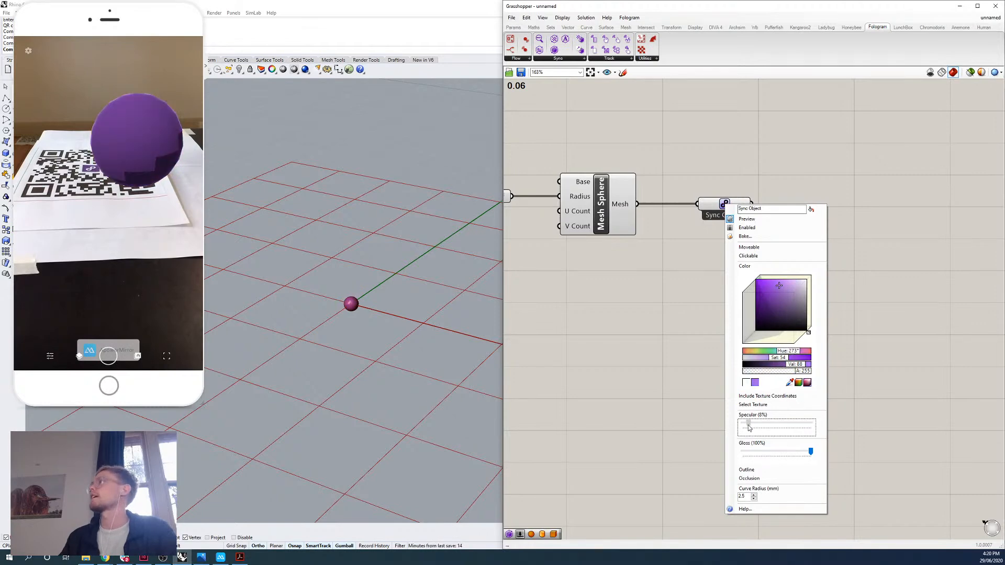
drag(764, 286, 753, 272)
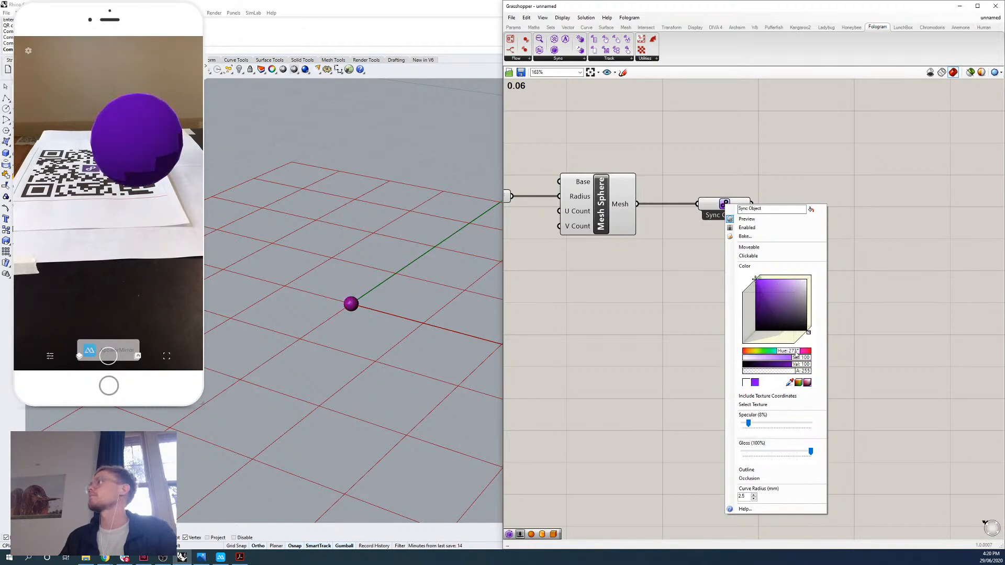
drag(795, 352, 799, 355)
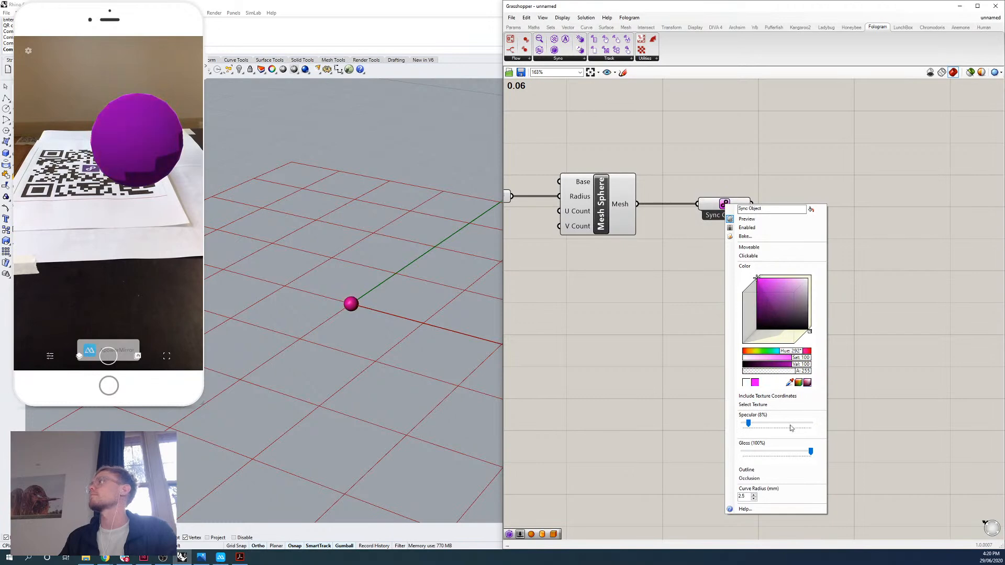
drag(811, 452, 683, 455)
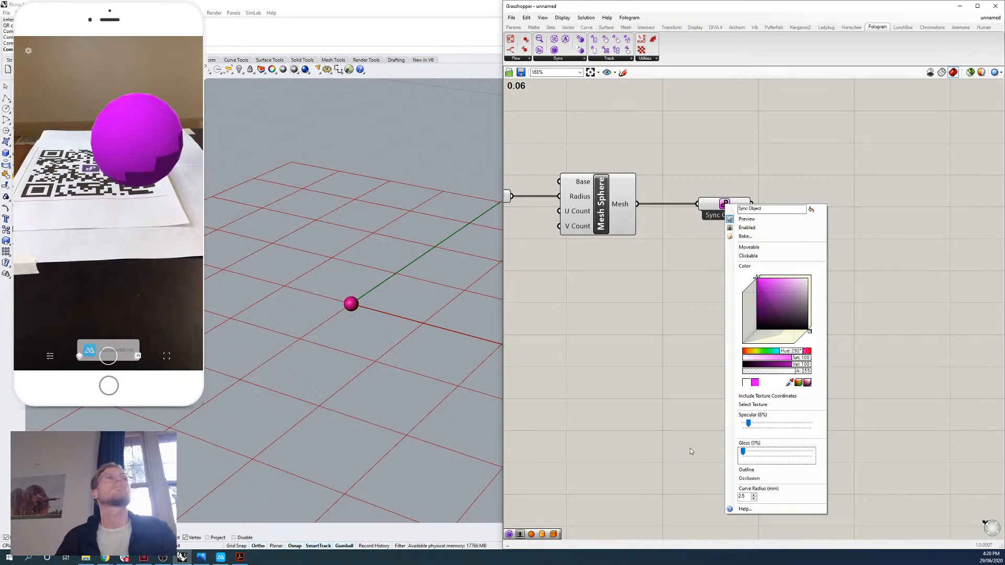
click(601, 192)
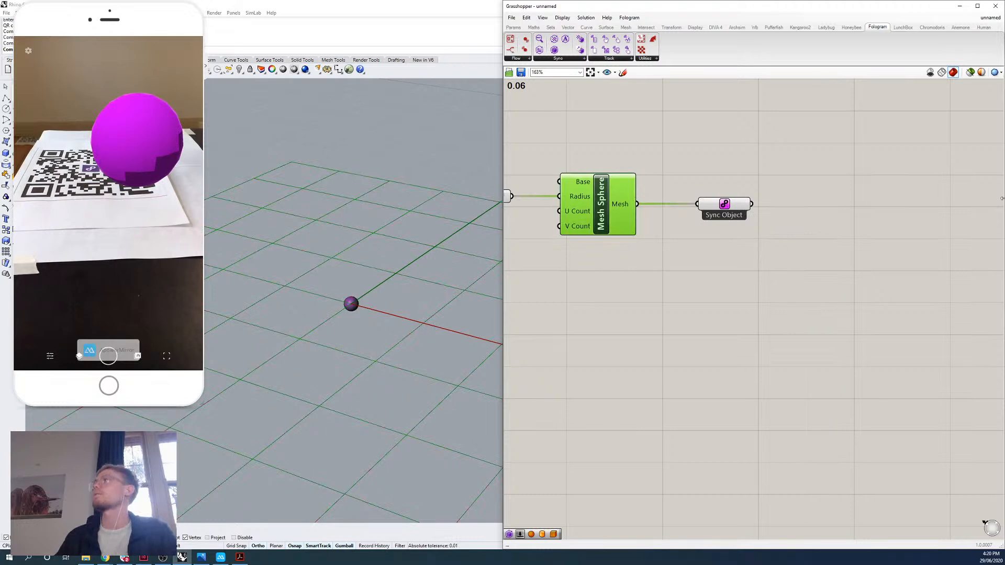
click(727, 204)
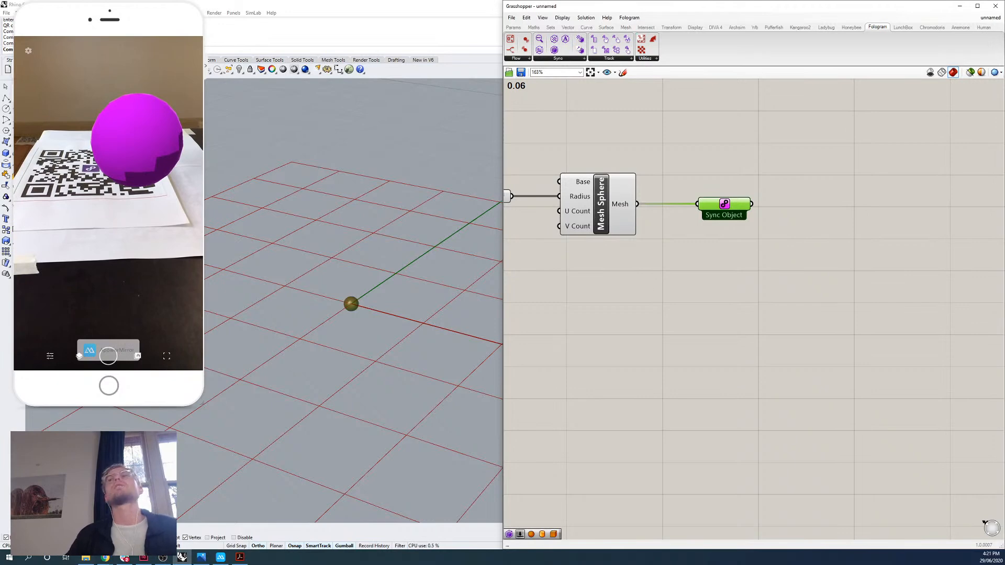
Switch to Chrome, view the timber image in the Digital Futures 2020 topic "Interactive timber bending design", and return to Grasshopper.
click(105, 558)
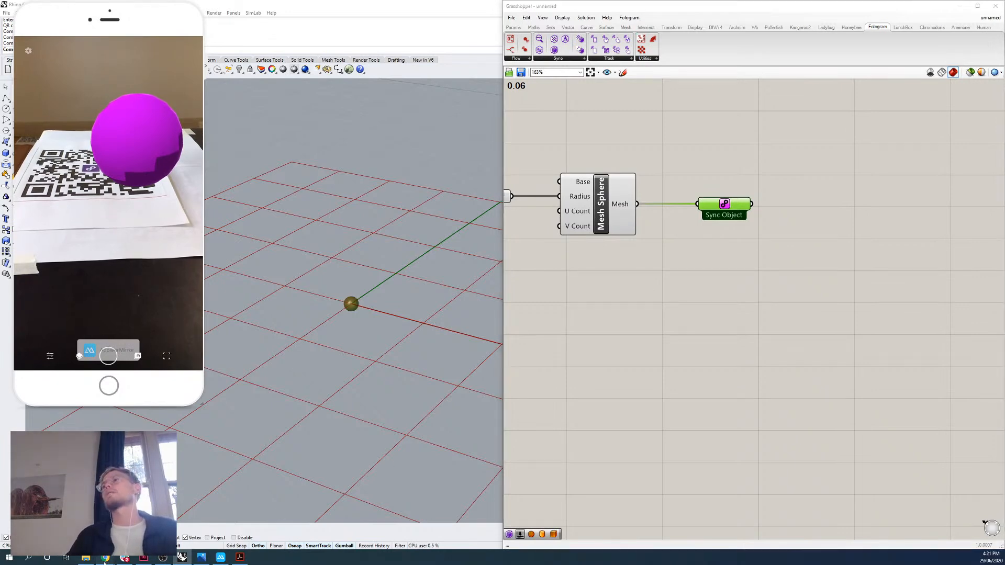
click(175, 528)
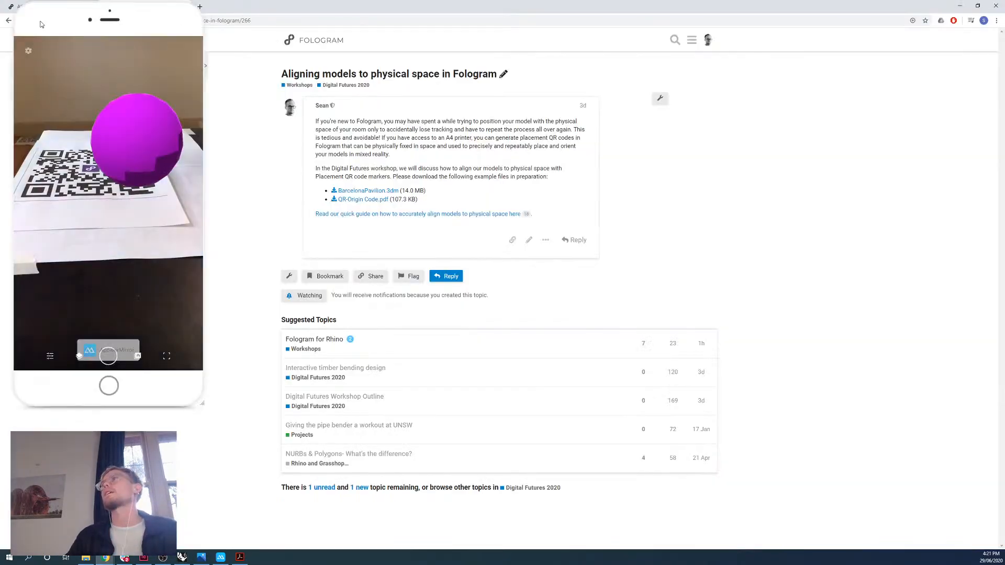
click(357, 86)
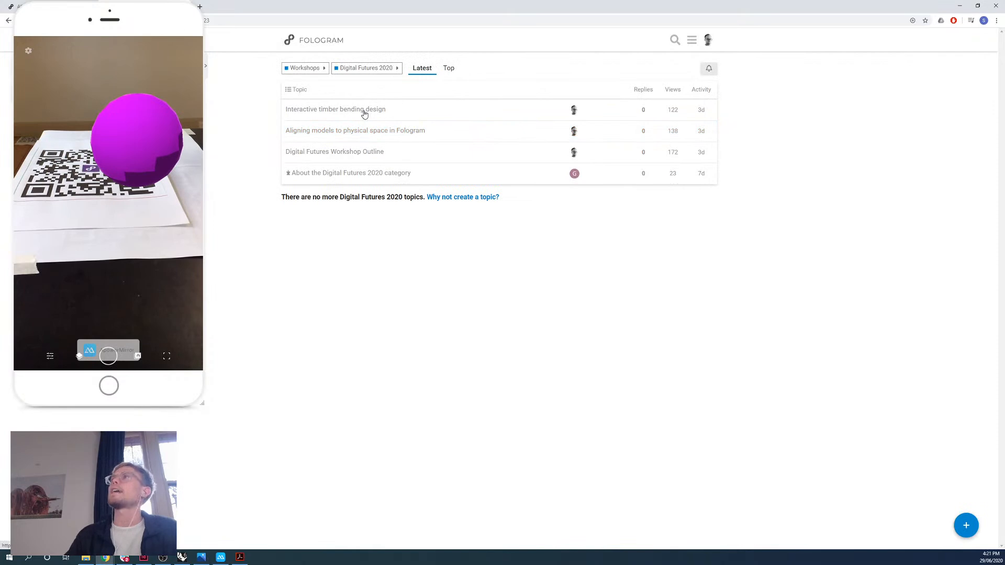
click(363, 112)
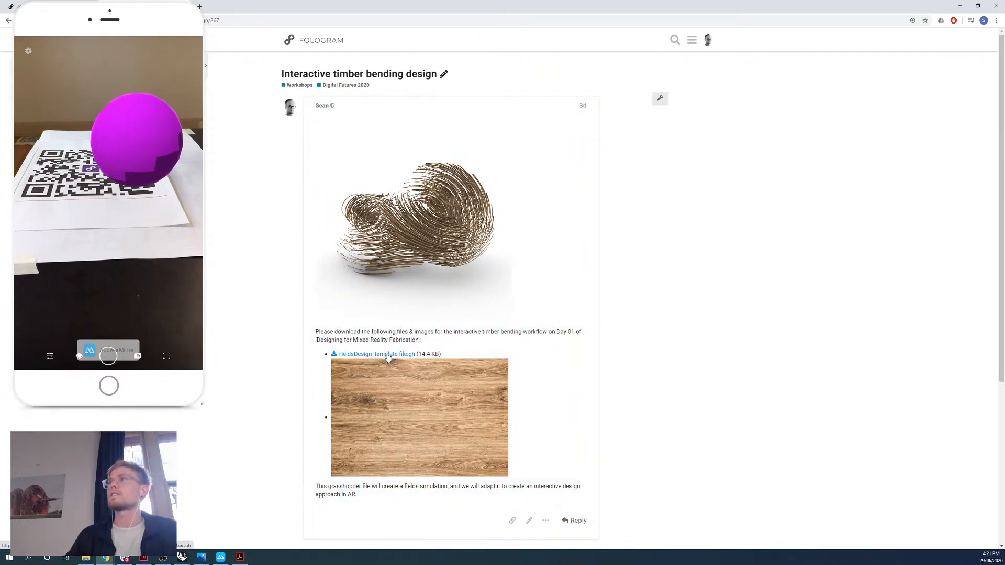
right_click(422, 412)
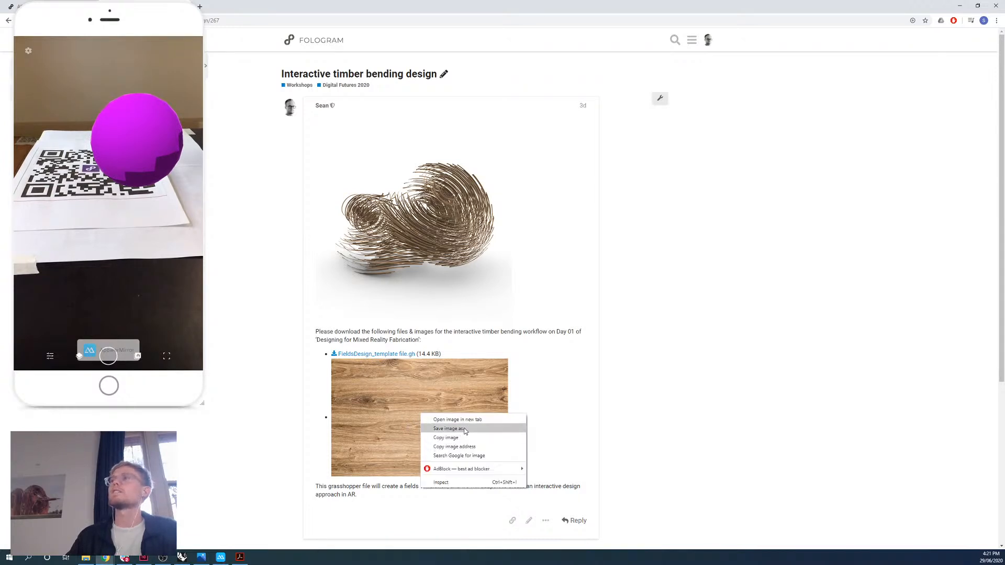
click(672, 304)
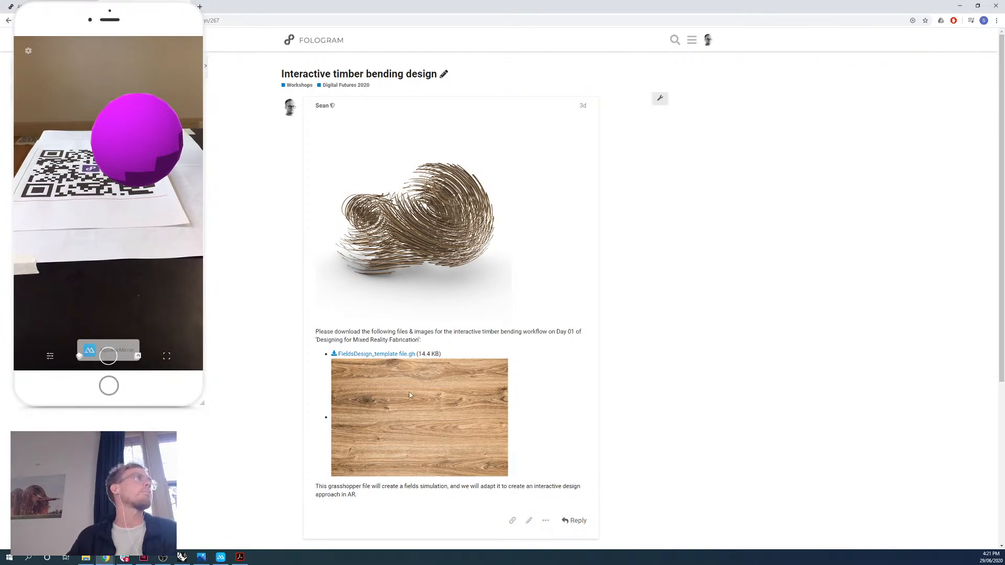
click(959, 6)
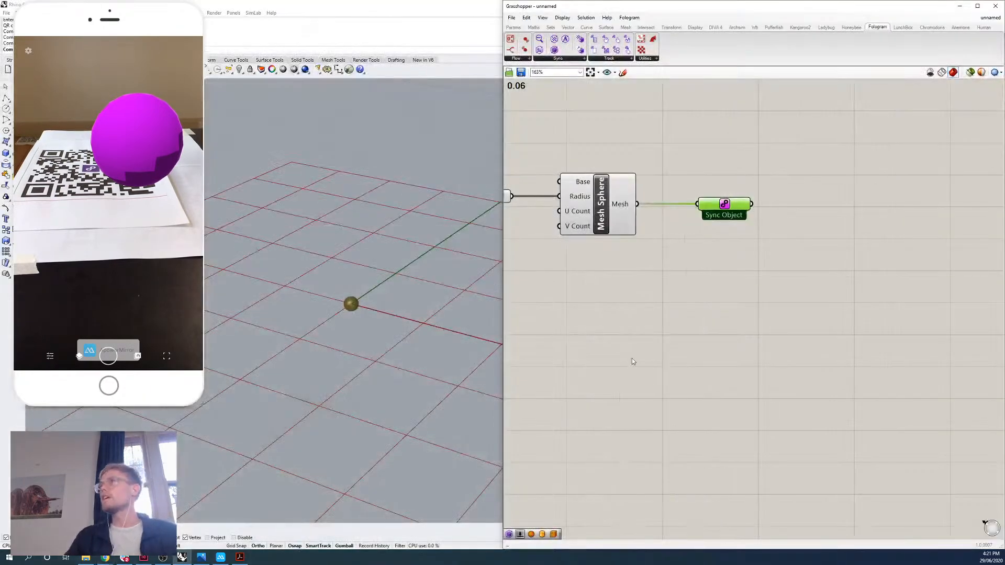
click(633, 358)
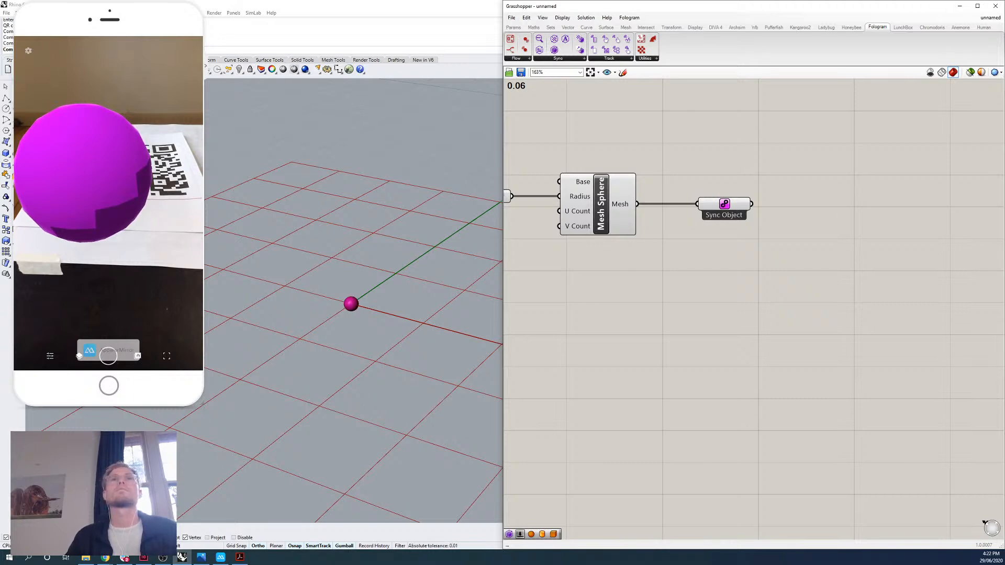
Copy the timber image from the "Interactive timber bending design" topic in Chrome and switch back to Grasshopper.
right_drag(737, 247, 699, 250)
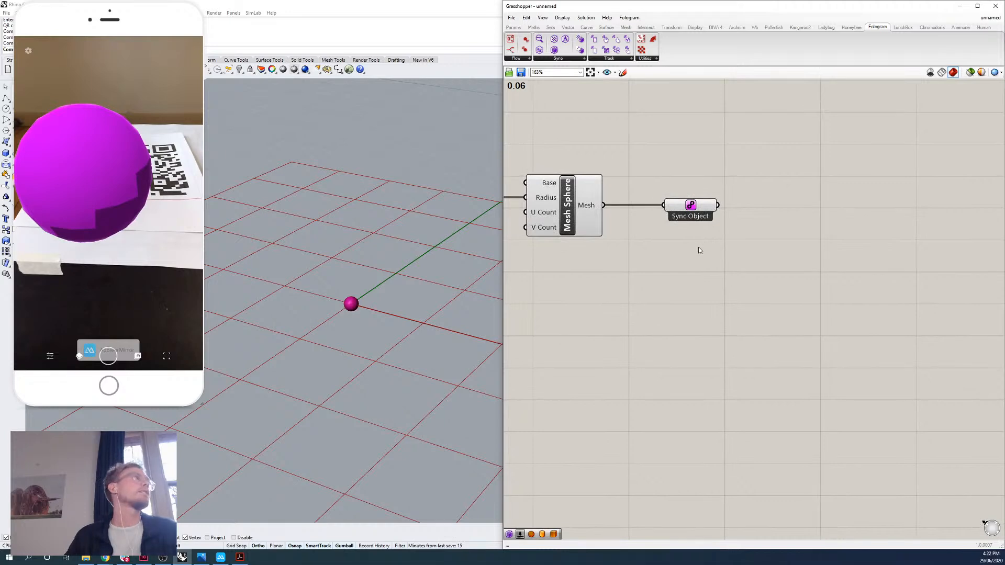
click(105, 557)
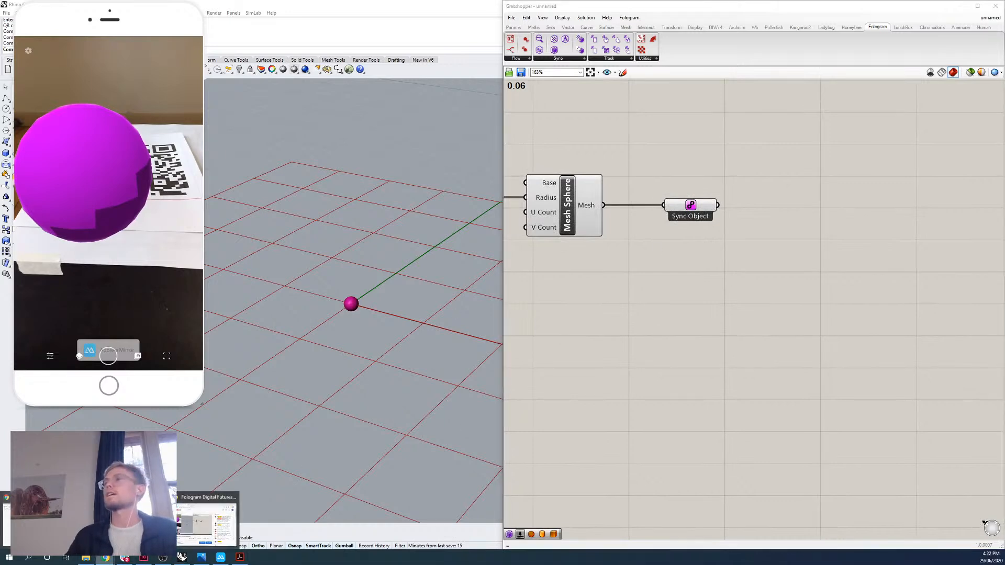
click(207, 521)
right_click(399, 412)
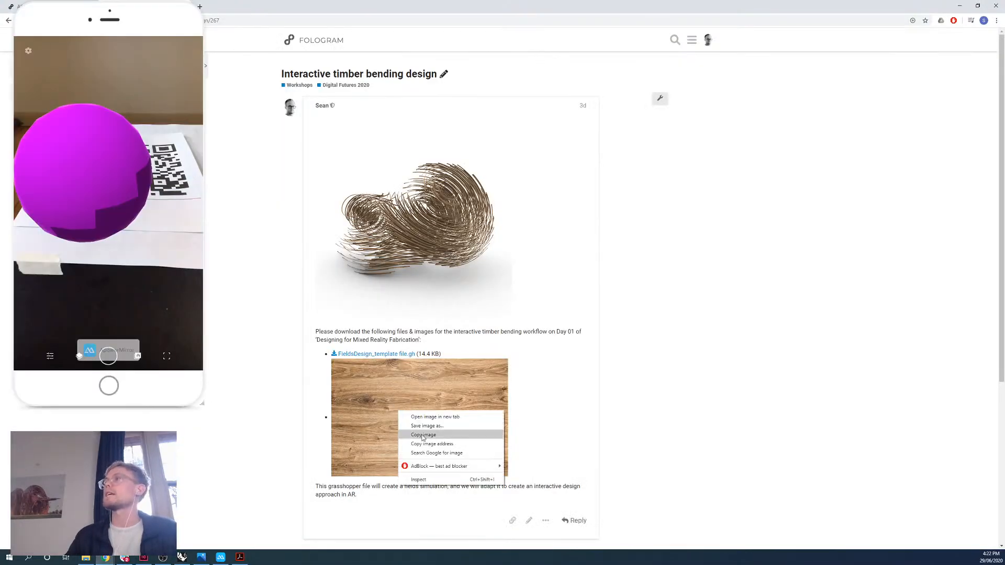
click(423, 436)
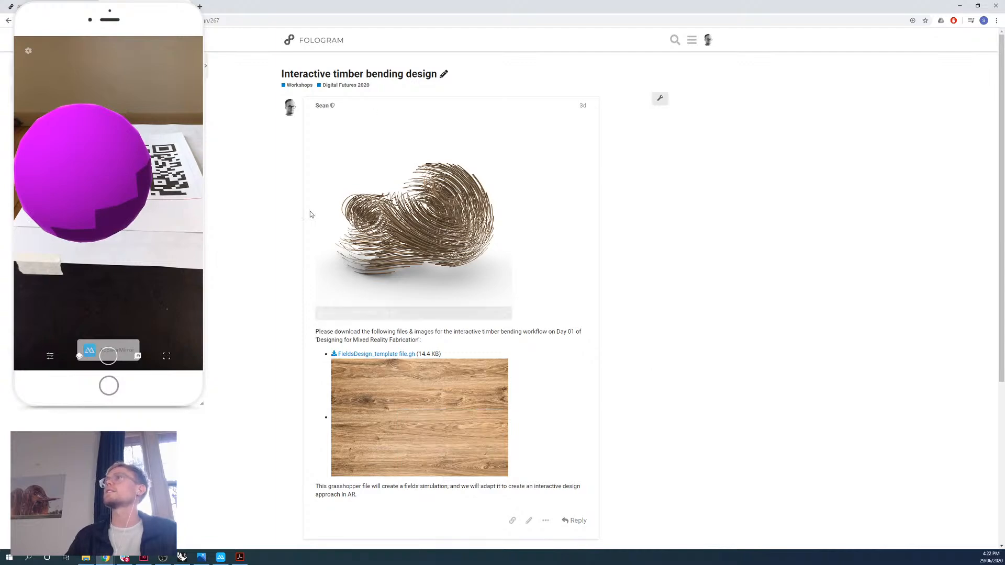
key(alt+Tab)
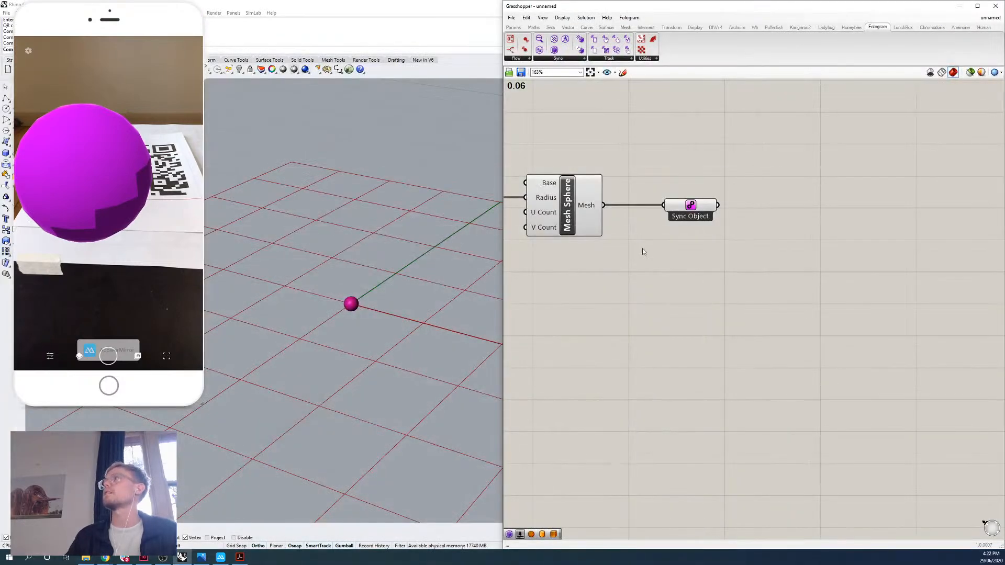
Assign the Timber Texture image from the Day 01 folder as the Sync Object's texture.
right_drag(643, 252, 614, 266)
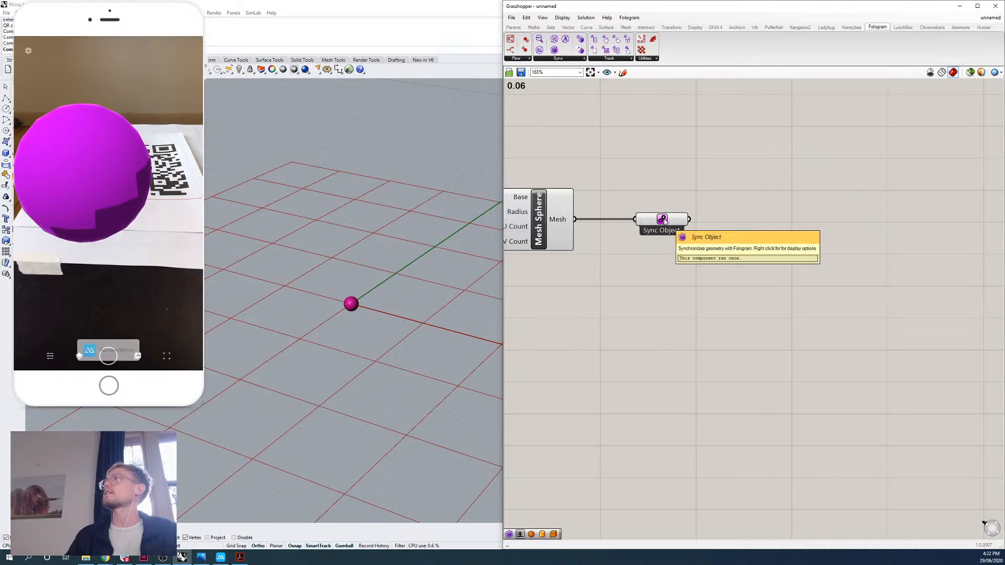
right_click(664, 220)
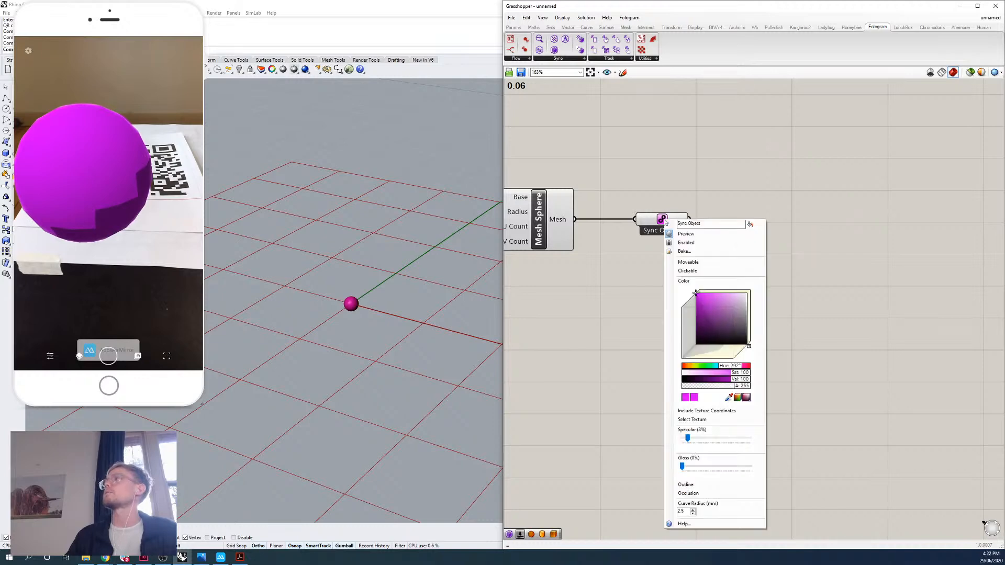
click(697, 419)
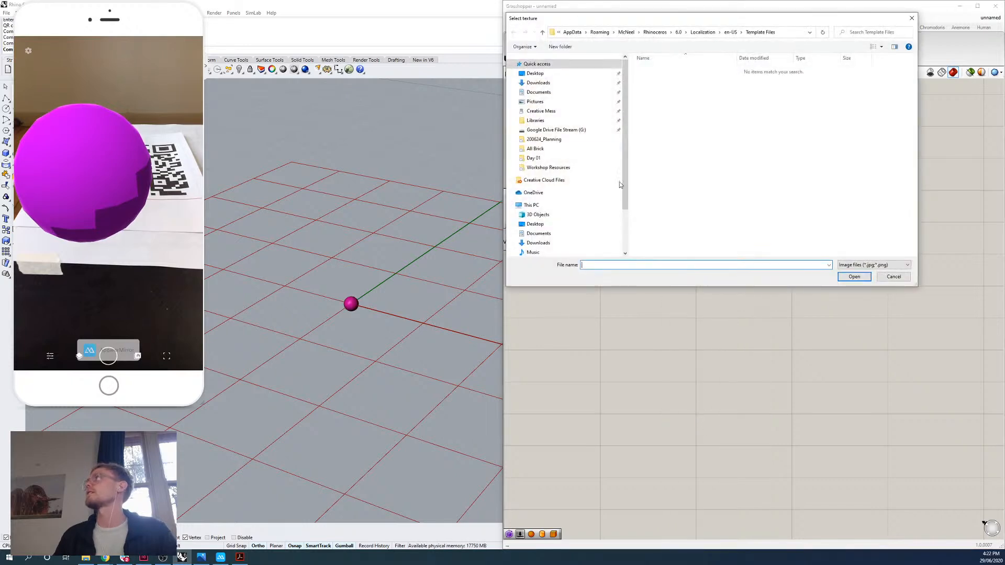
click(553, 159)
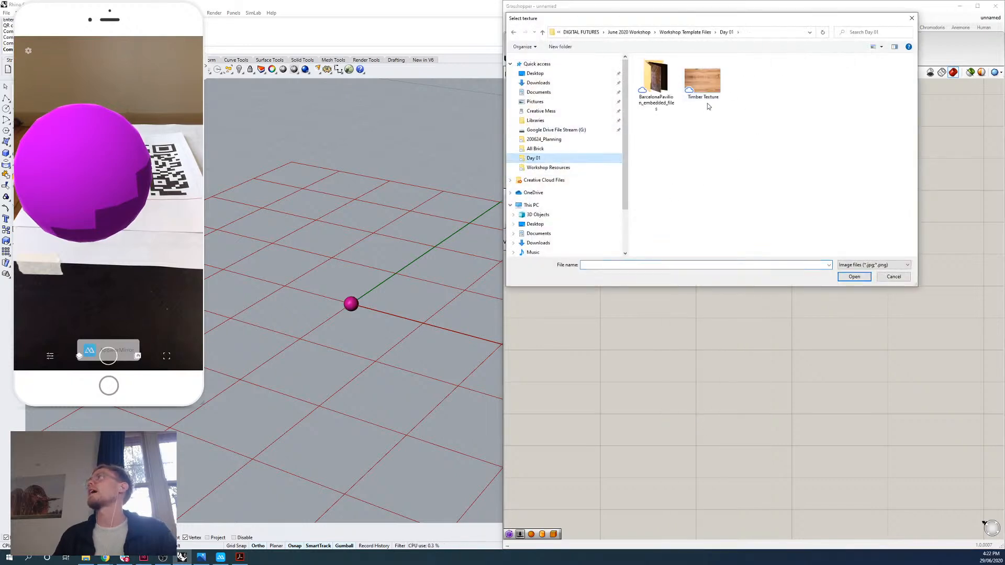
click(707, 92)
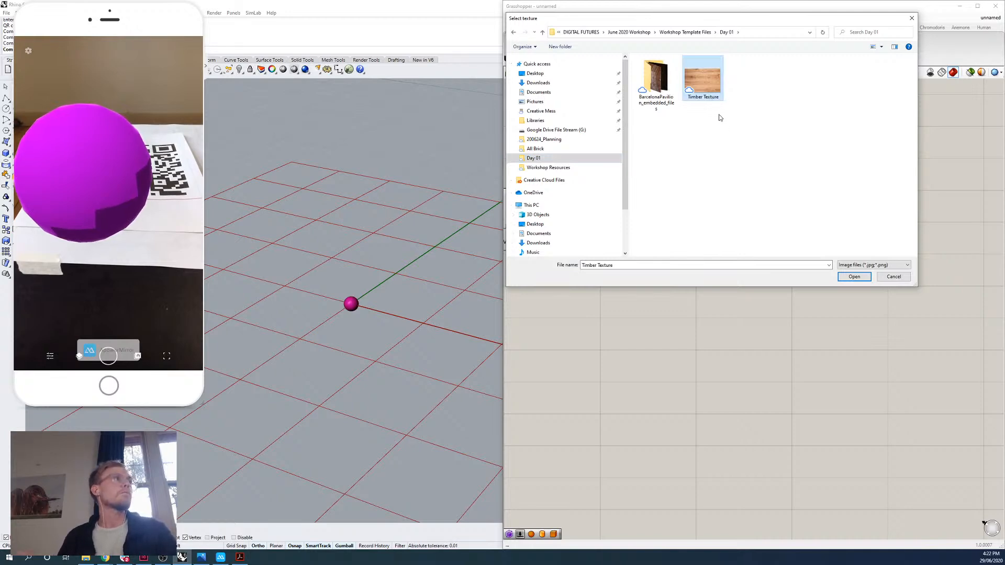
click(854, 276)
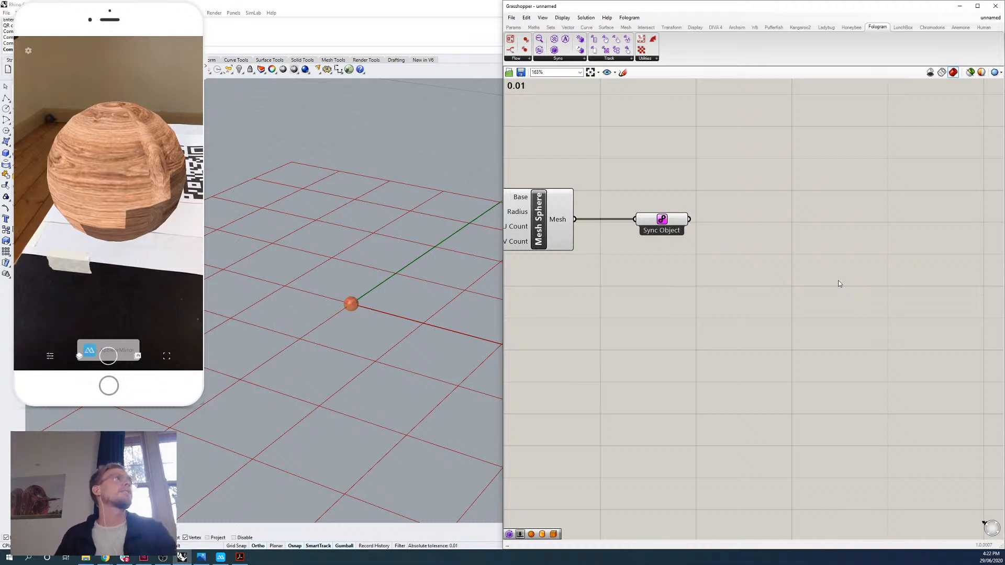
Clear the timber texture assigned to the Sync Object.
right_click(663, 220)
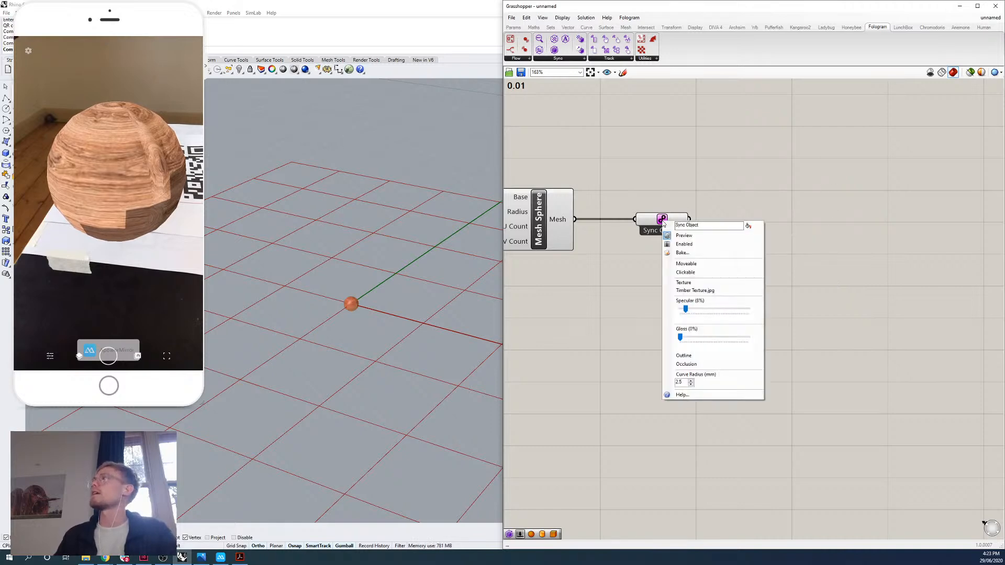
click(715, 292)
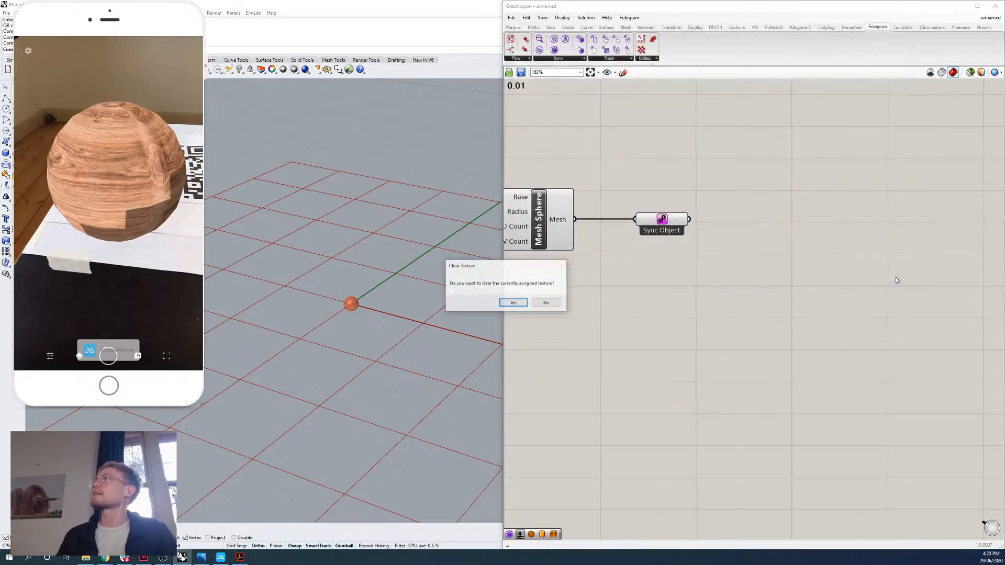
click(894, 276)
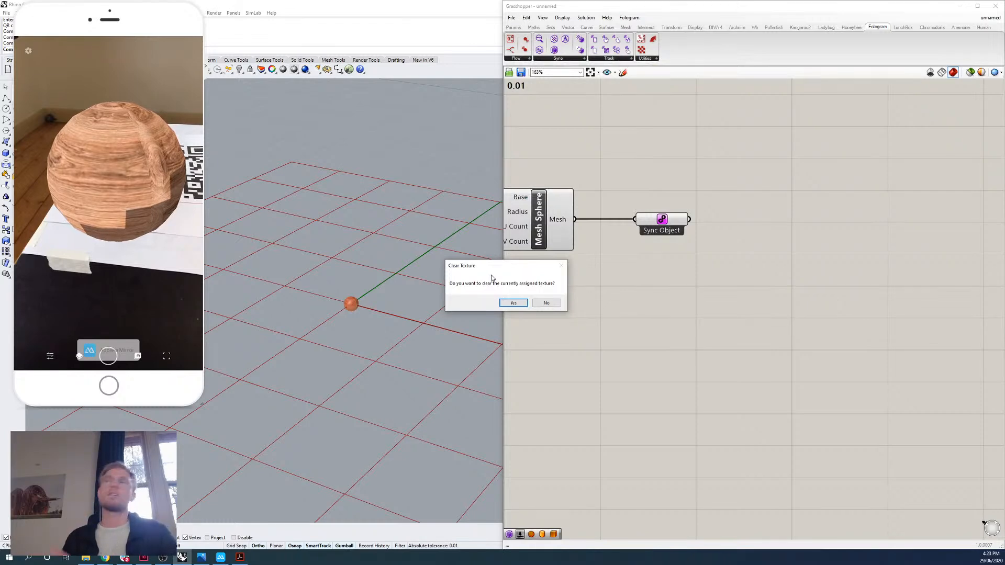
click(513, 303)
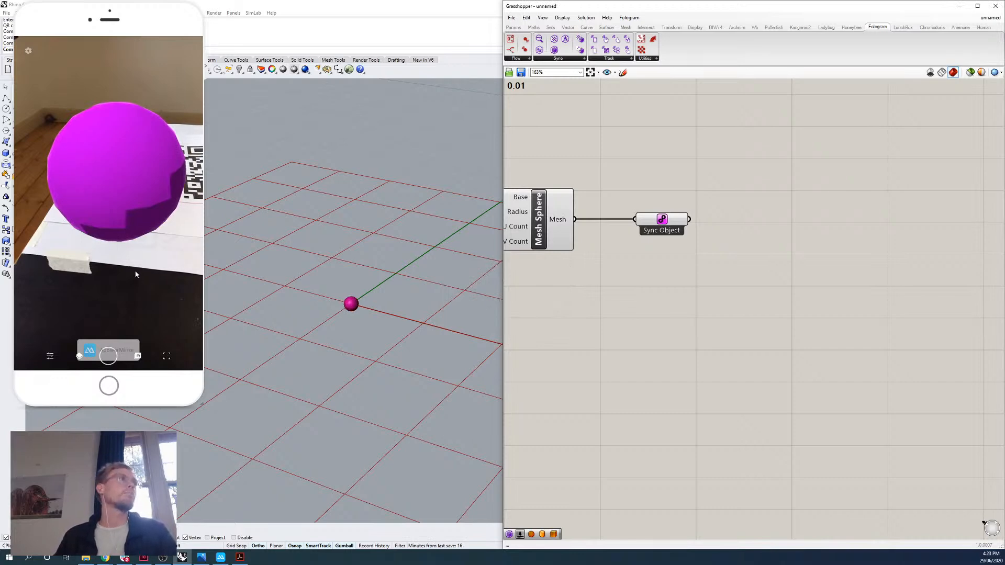
Reapply the Timber Texture image to the Sync Object.
right_click(663, 220)
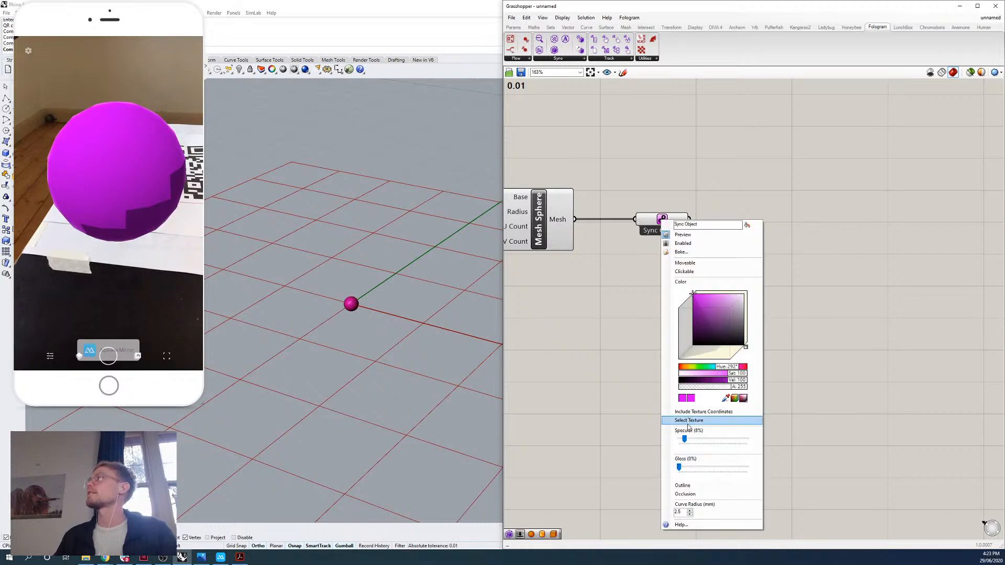
click(688, 422)
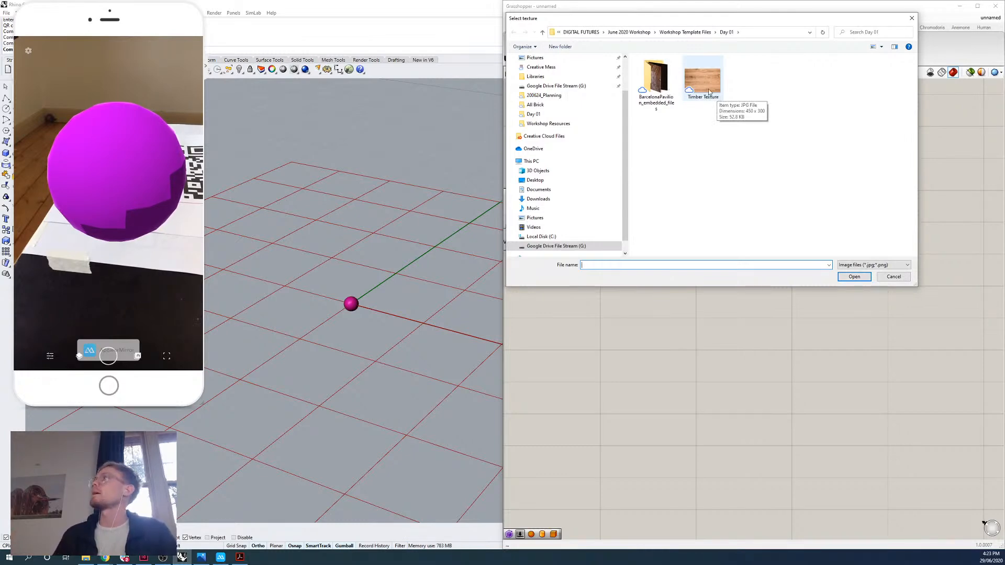
click(717, 97)
click(855, 277)
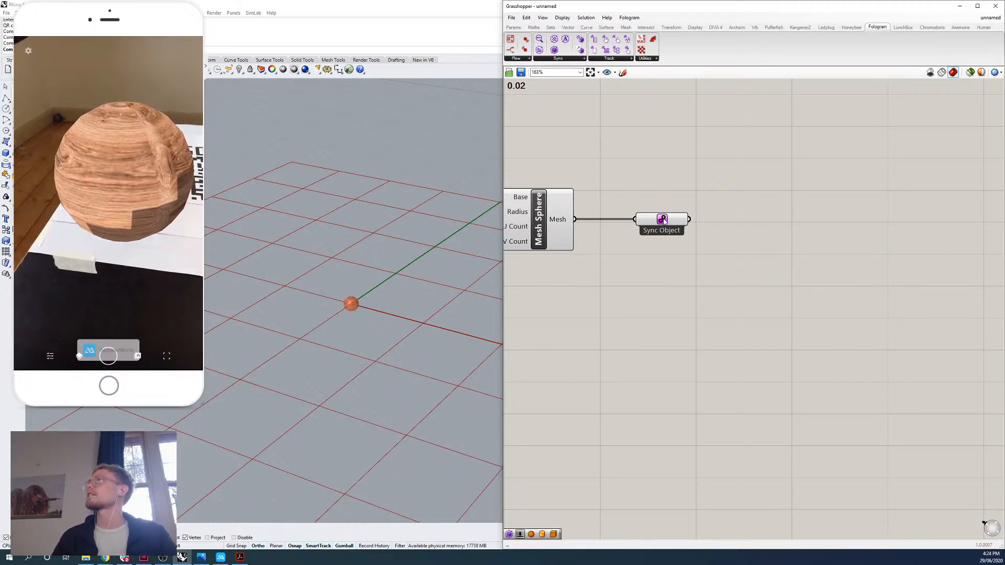
Make the synced timber sphere moveable through the Sync Object's Moveable option.
right_click(663, 220)
click(648, 246)
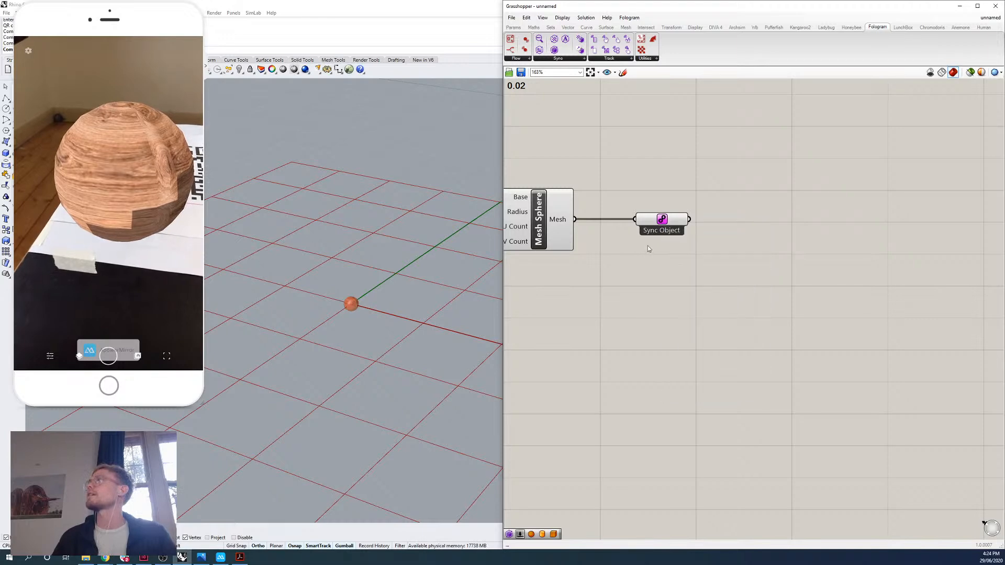
right_click(663, 220)
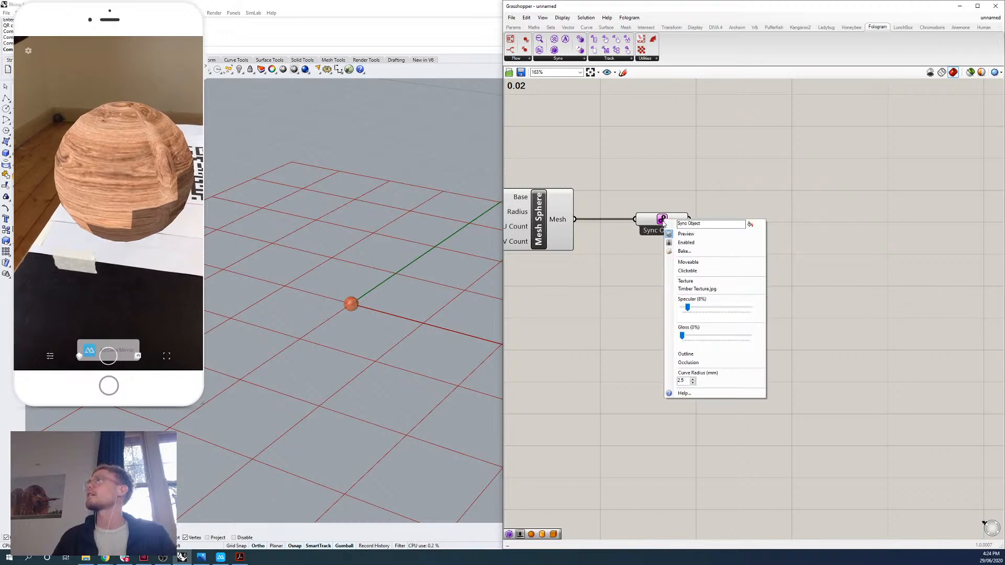
click(703, 263)
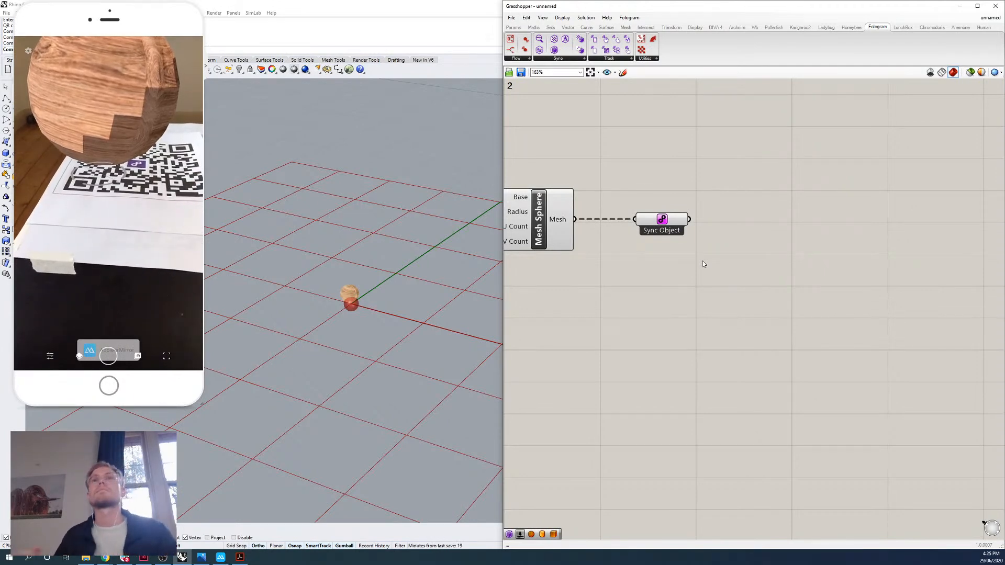
Examine the moved timber sphere beside the original Mesh Sphere preview up close in the Rhino viewport.
right_click(663, 221)
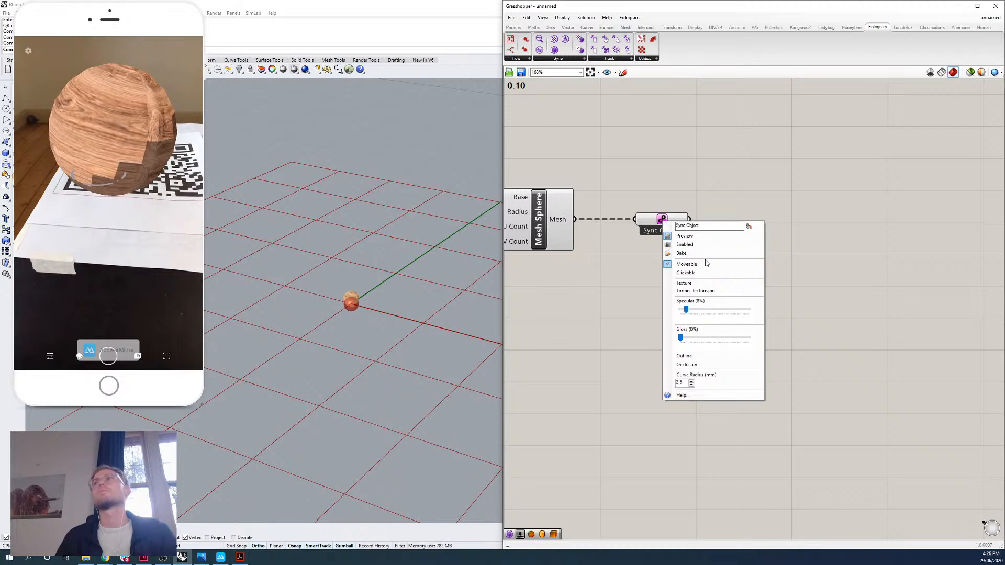
click(586, 208)
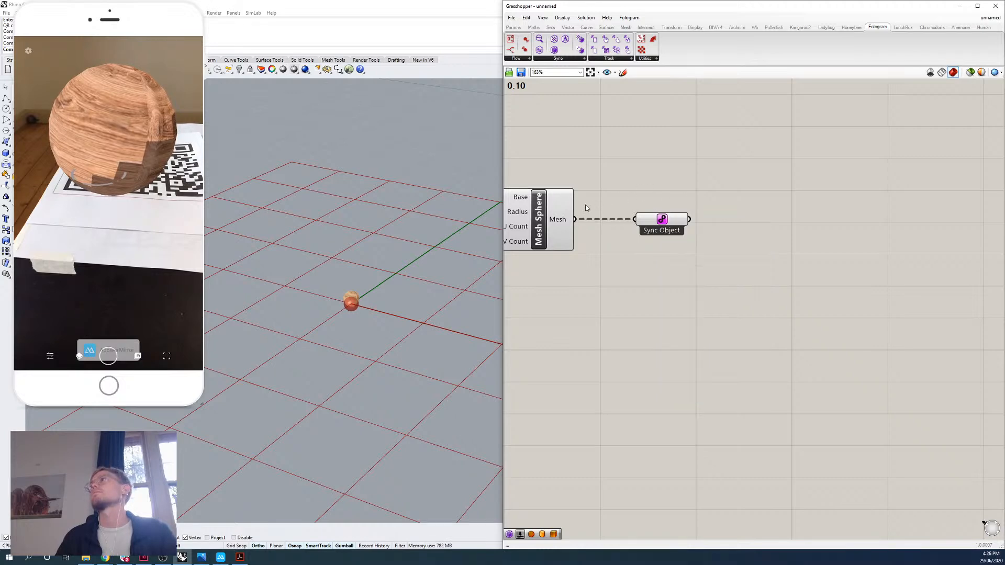
click(549, 211)
right_click(583, 171)
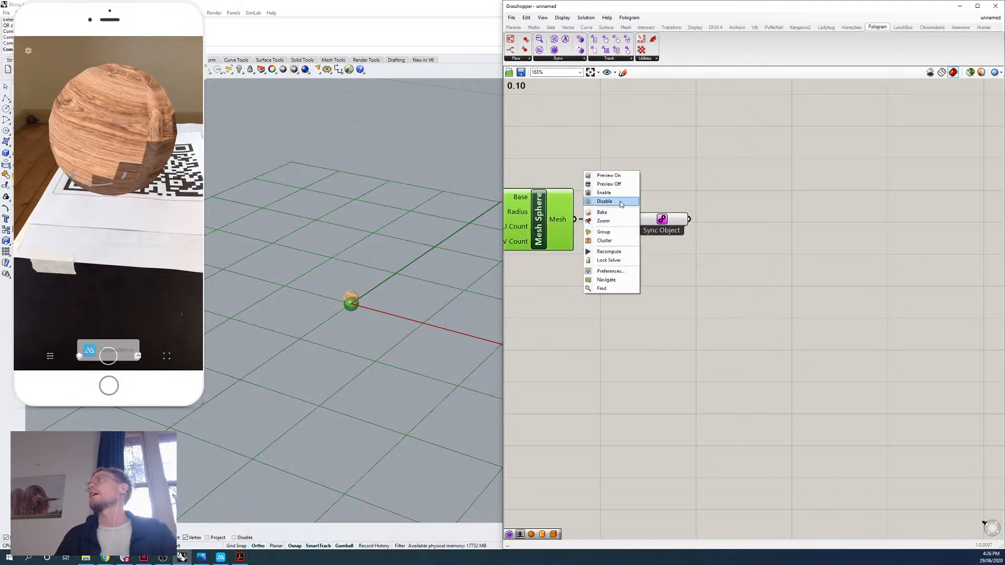
click(615, 221)
click(643, 186)
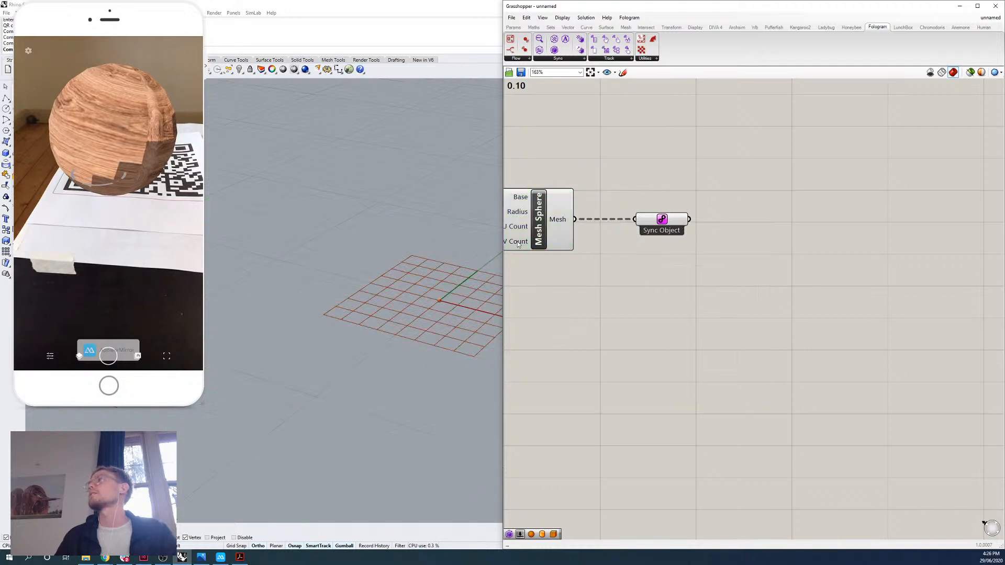
scroll(445, 309, up, 5)
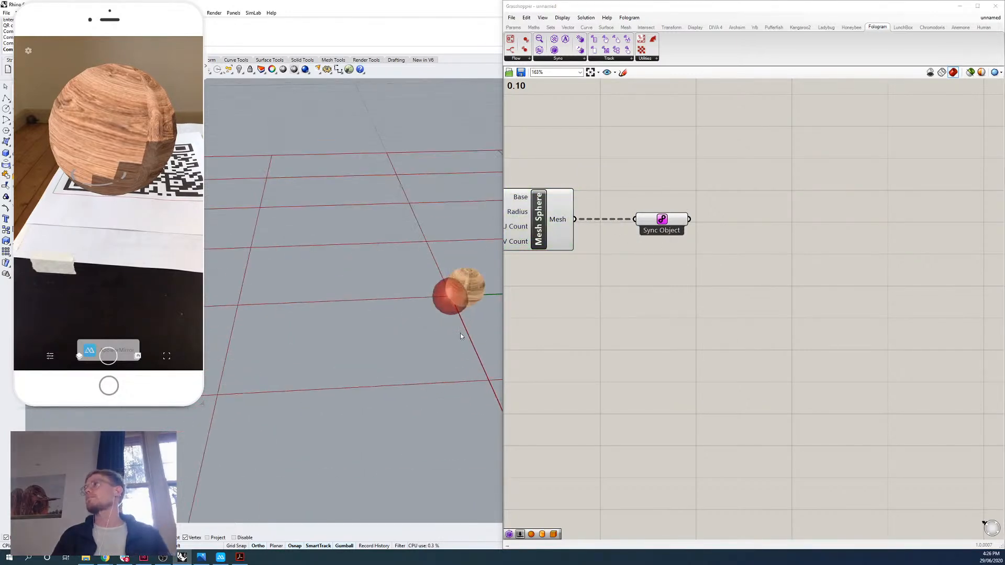
scroll(461, 333, up, 8)
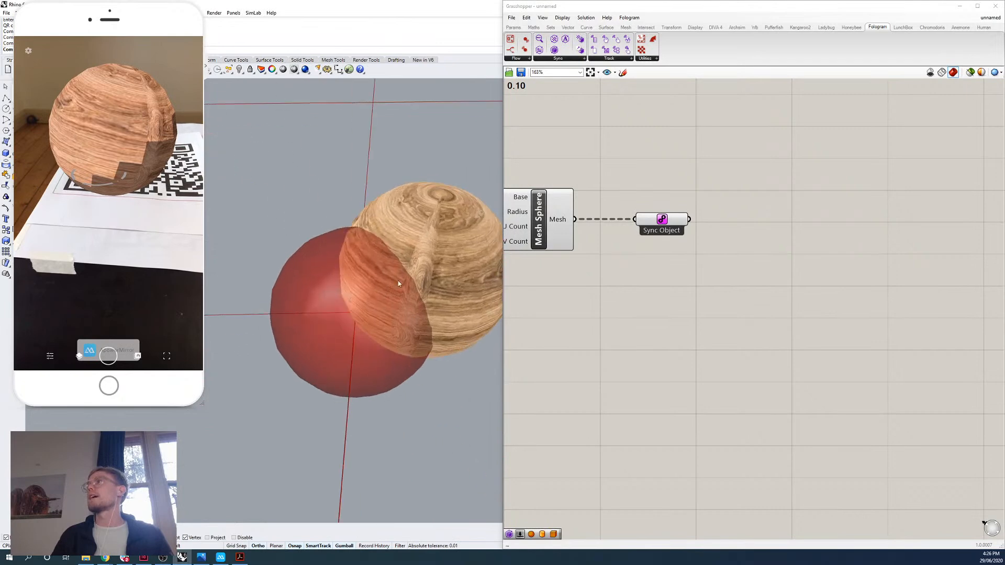
shift+right_drag(398, 284, 375, 303)
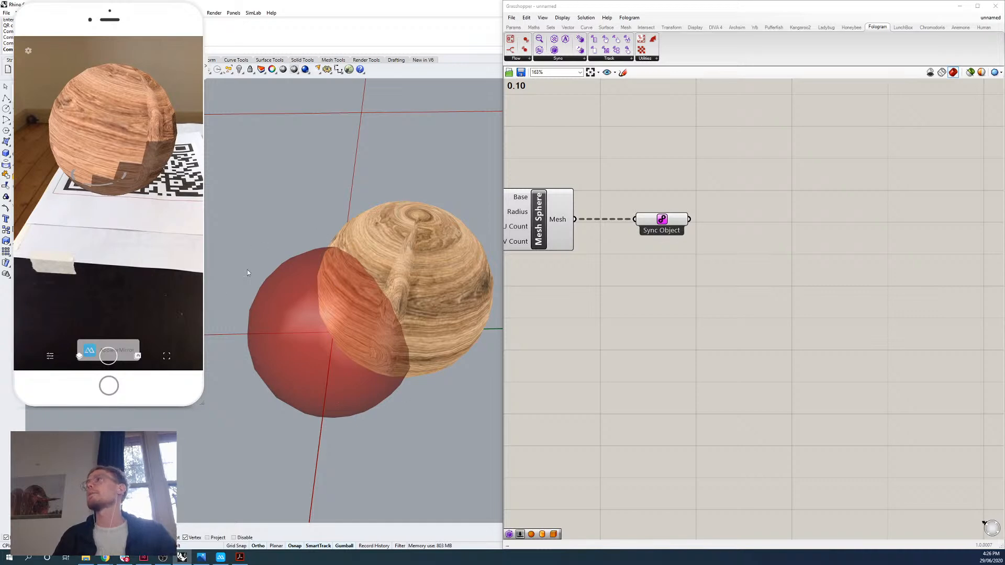
right_drag(377, 327, 383, 289)
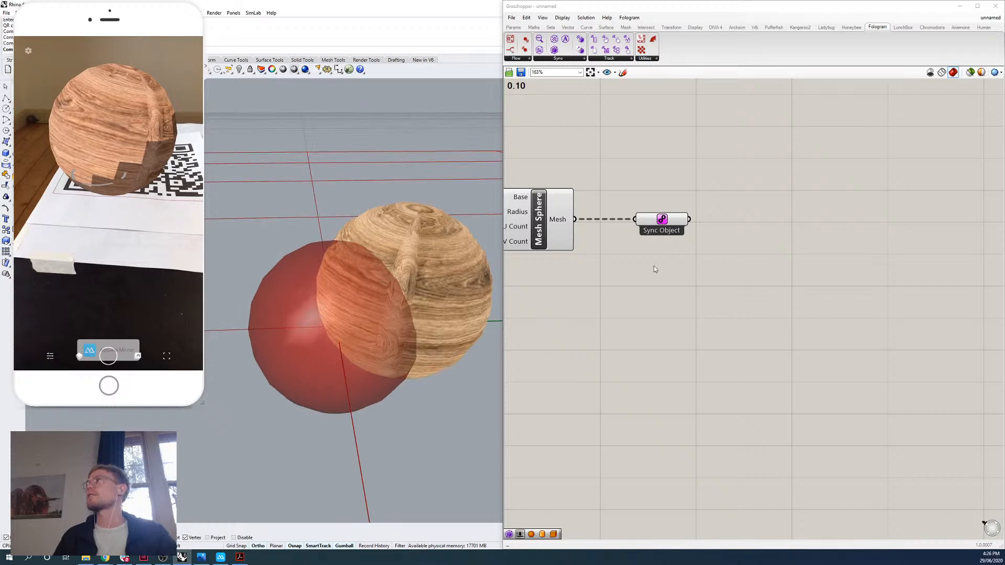
Highlight the Mesh Sphere and Sync Object components in turn to compare which viewport sphere each one previews.
right_drag(645, 312, 800, 351)
click(694, 262)
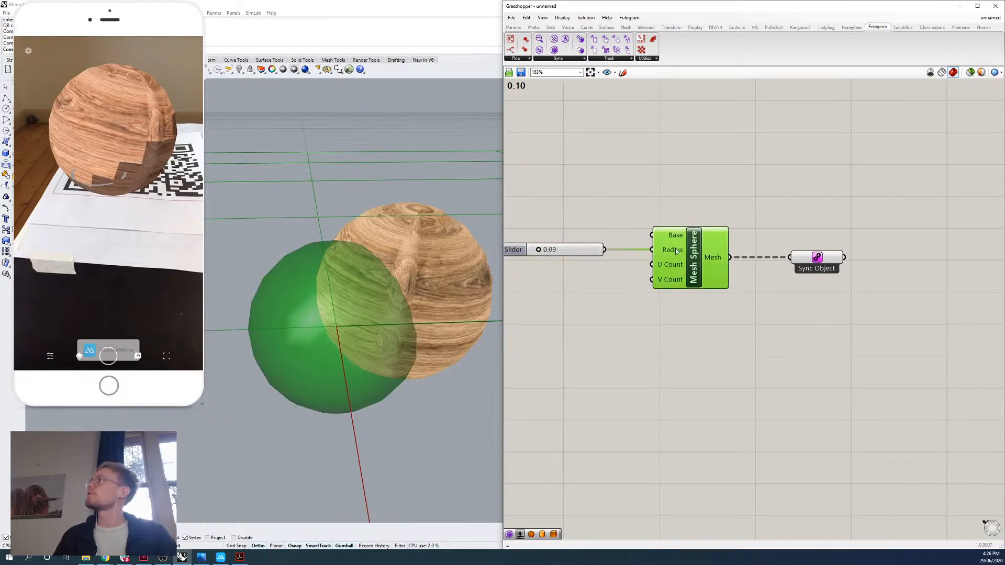
click(679, 212)
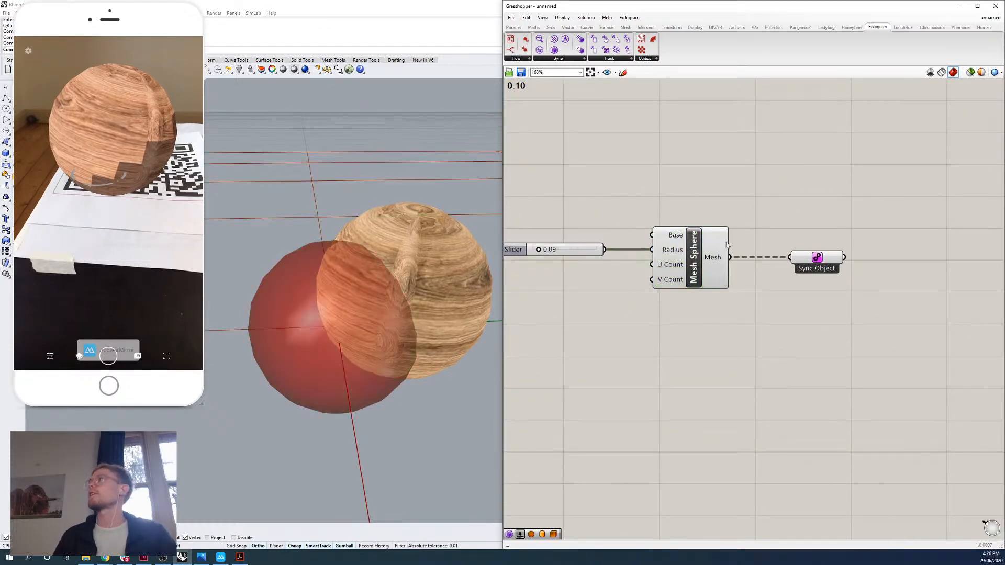
click(696, 258)
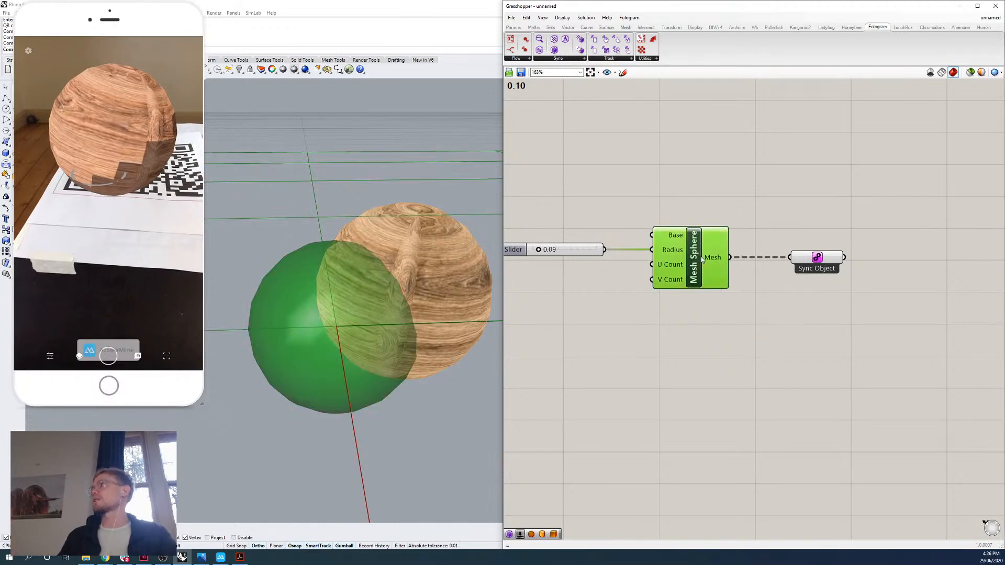
click(728, 228)
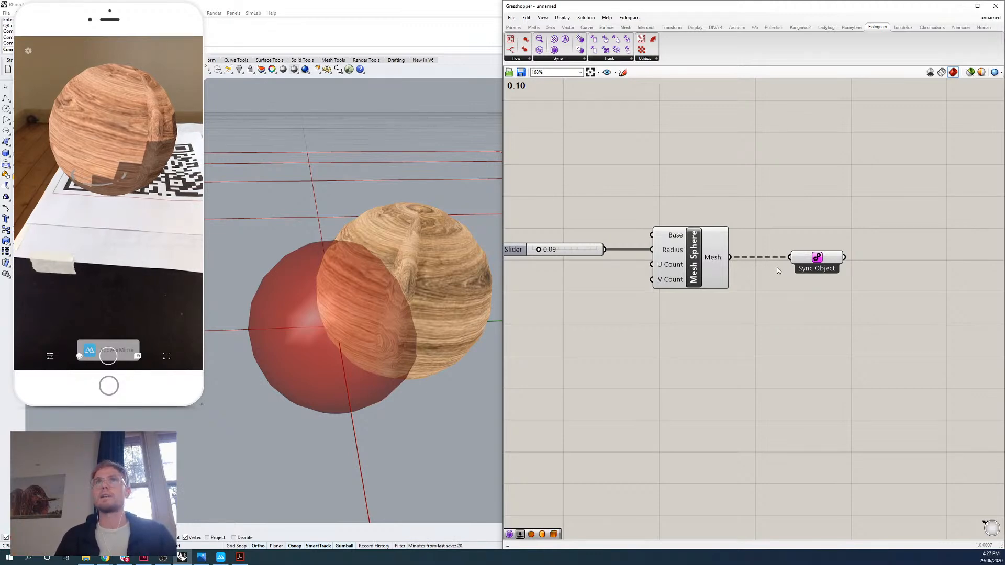
drag(864, 226, 790, 279)
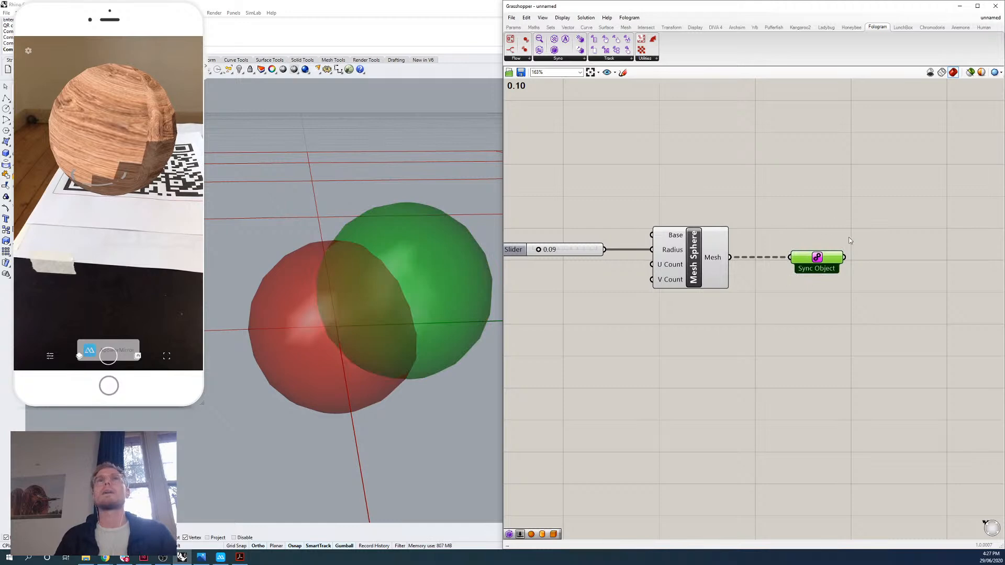
click(829, 208)
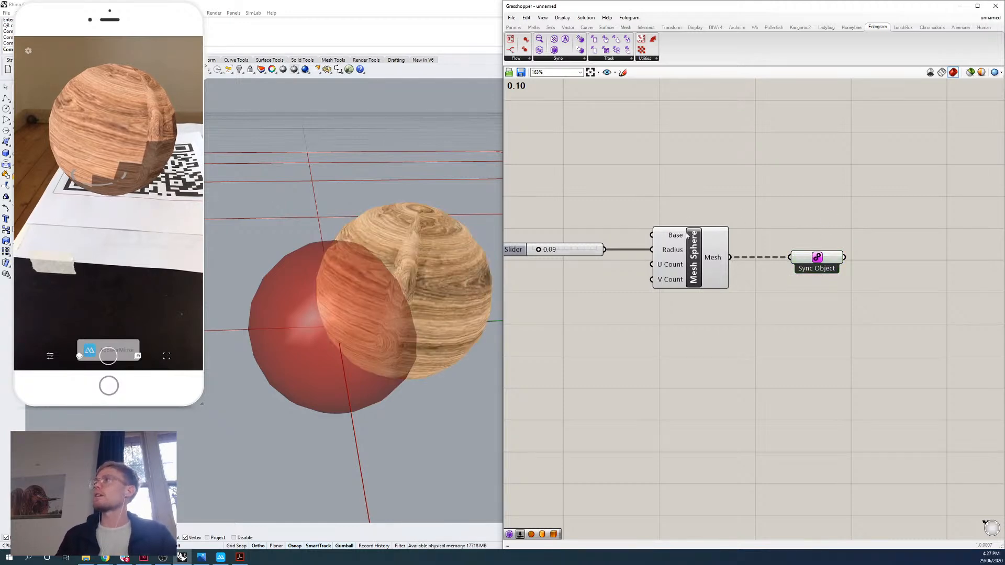
drag(713, 179, 500, 300)
click(663, 204)
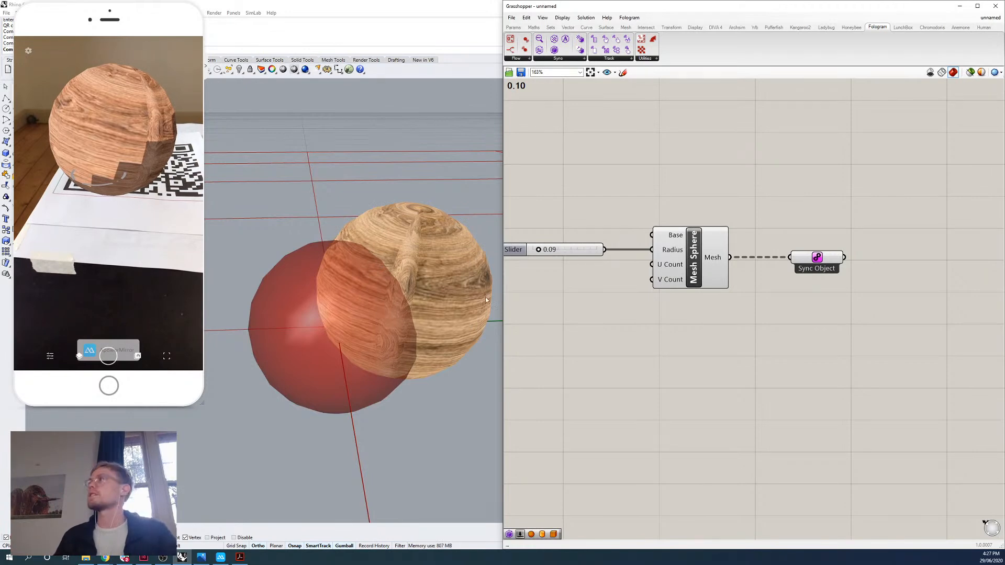
Resync the moved sphere by changing the Mesh Sphere's radius slider to 0.11 and back to 0.10.
drag(540, 252, 541, 252)
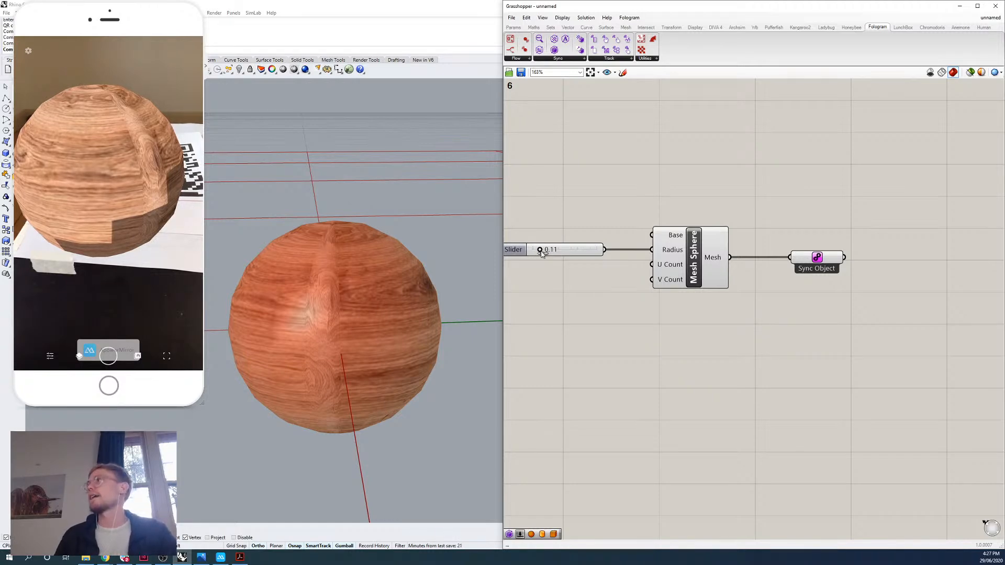
drag(543, 253, 540, 254)
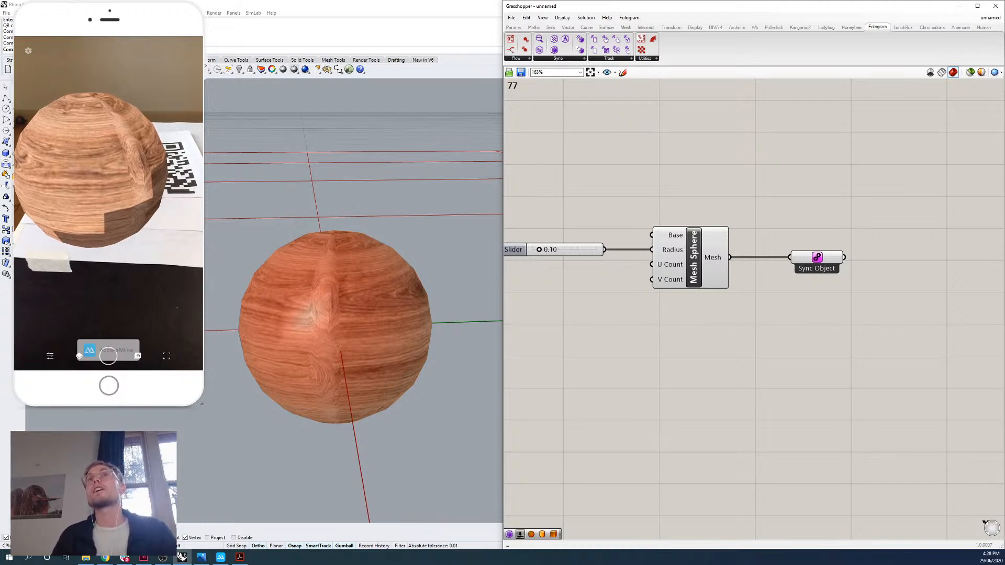
Add a Polygon component to the canvas below the Mesh Sphere.
right_drag(631, 360, 646, 345)
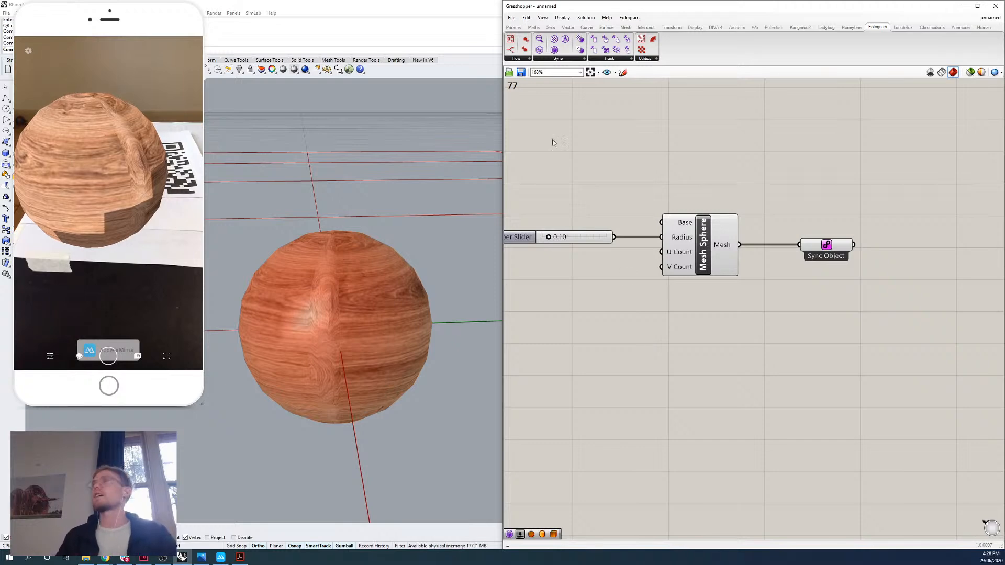
click(587, 27)
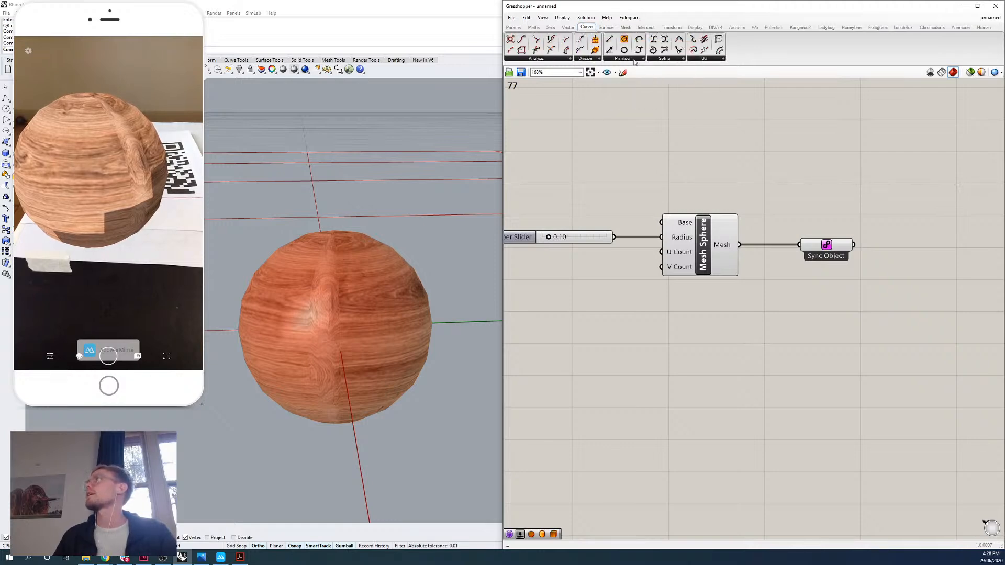
click(632, 60)
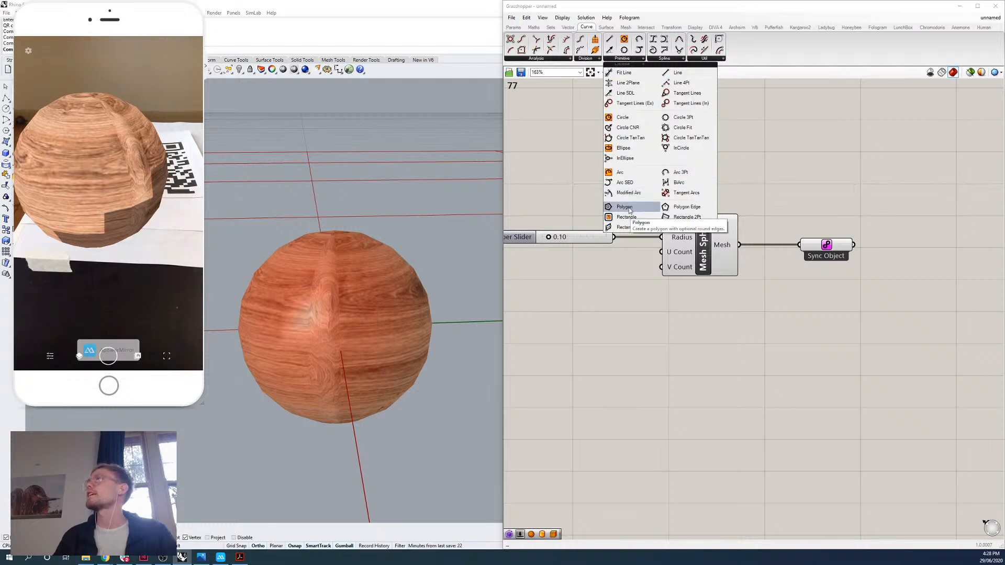
click(686, 365)
double_click(687, 365)
text(pol)
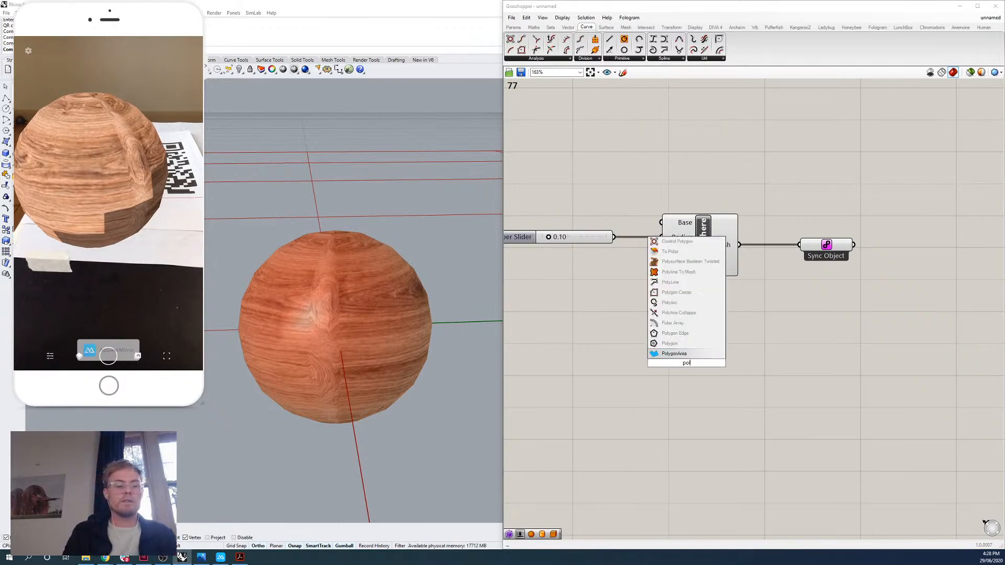
text(ygon)
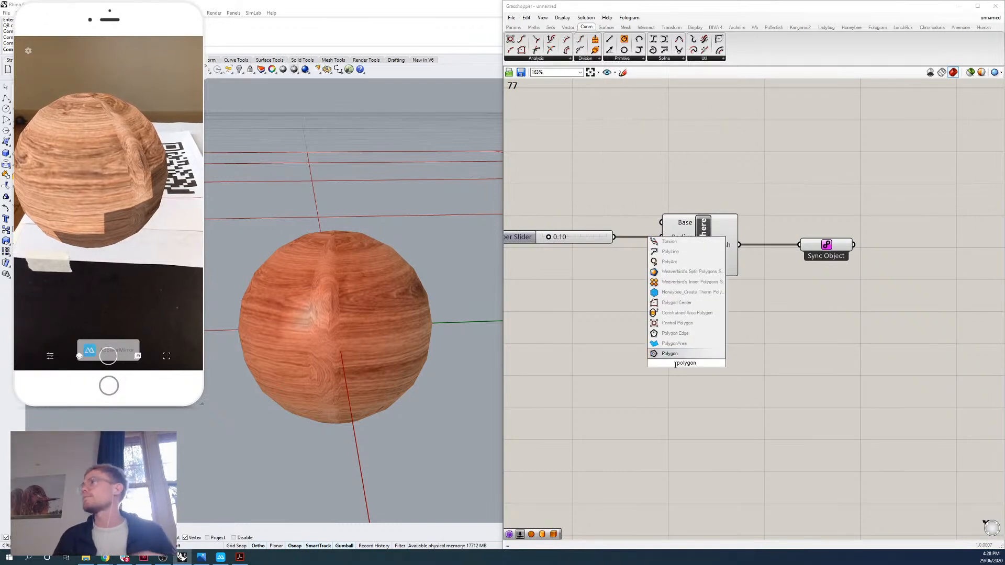
key(Return)
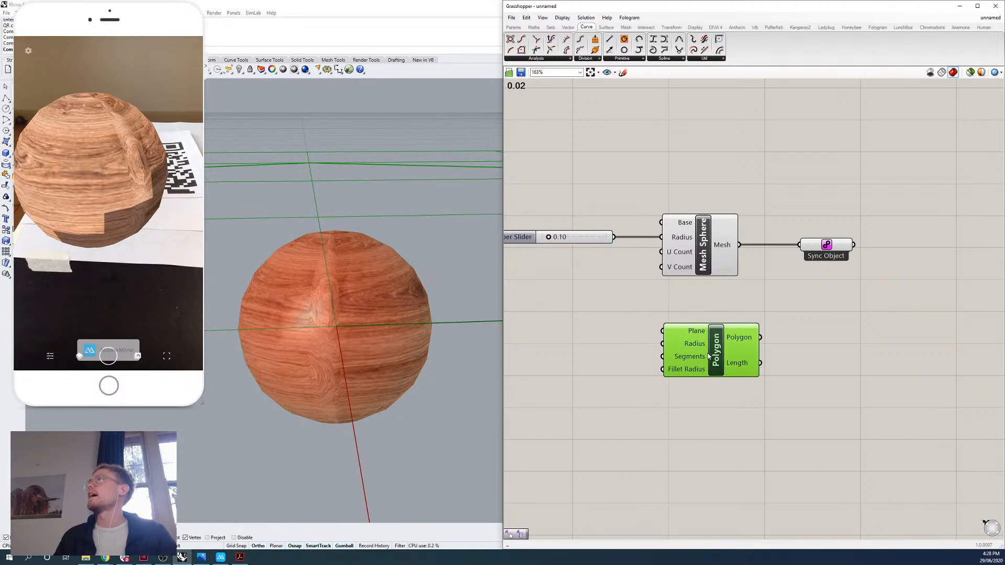
Feed the radius slider into the Polygon's Radius and connect its Polygon output to the Sync Object in place of the mesh.
click(627, 267)
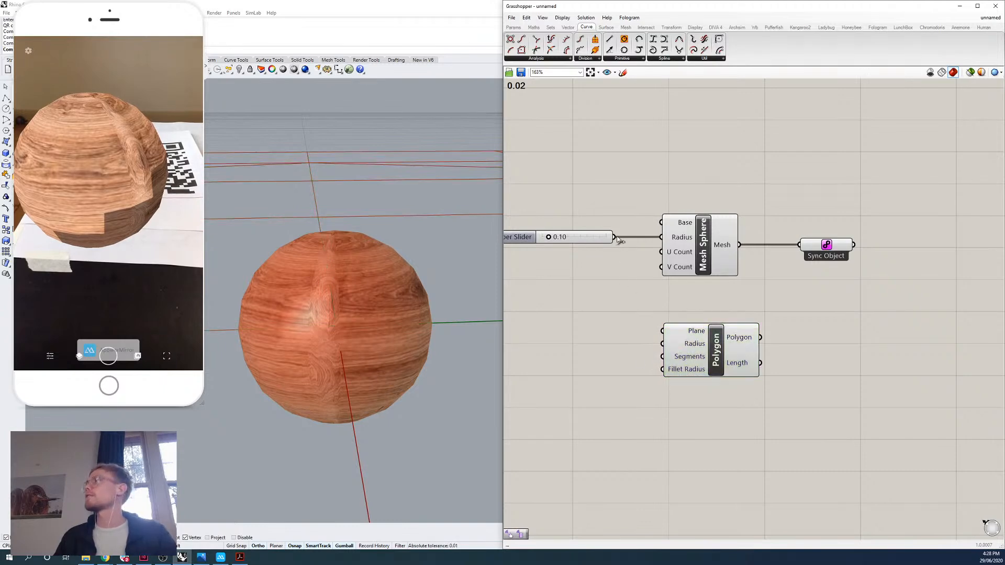
drag(619, 239, 662, 343)
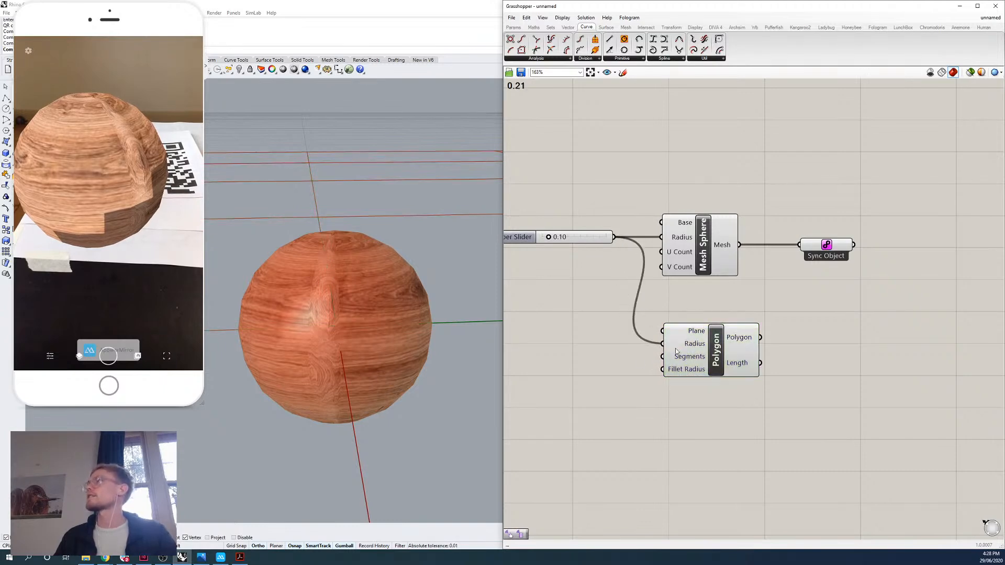
click(676, 351)
mouse_move(471, 356)
right_down()
mouse_move(432, 367)
mouse_move(394, 359)
right_up()
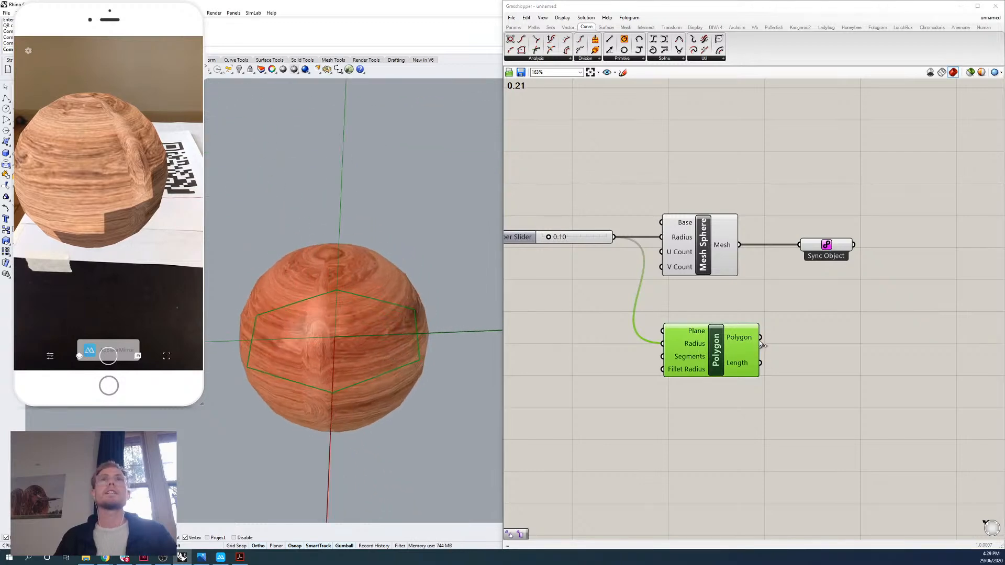
drag(760, 338, 807, 243)
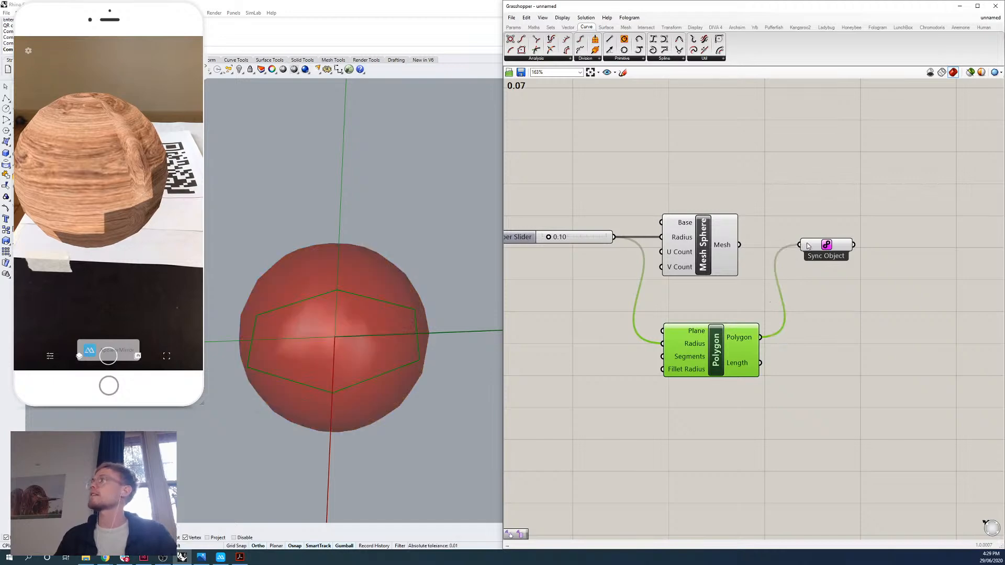
click(734, 188)
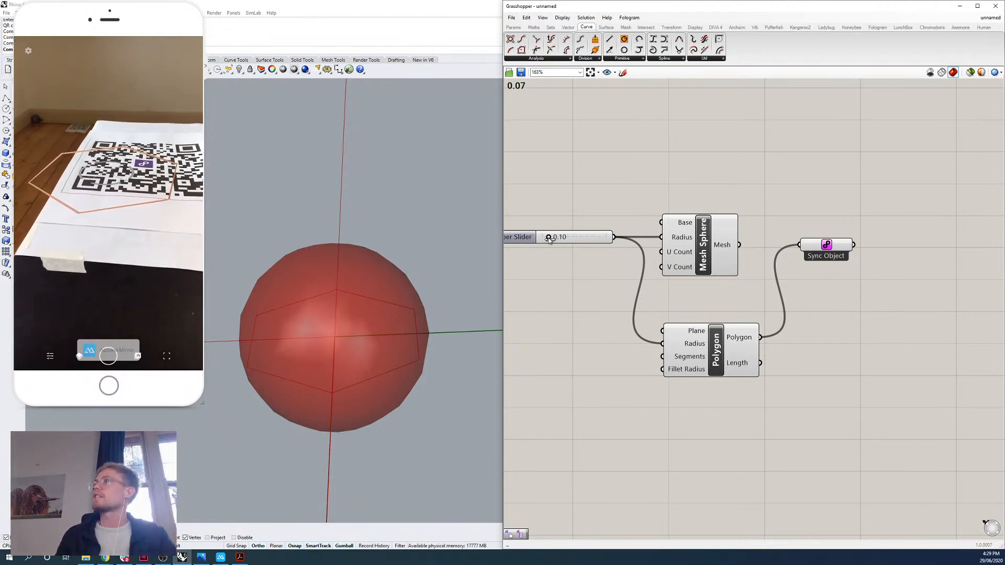
Set the Sync Object's Curve Radius to 10 mm for the synced polygon.
drag(549, 240, 550, 240)
right_drag(796, 251, 706, 234)
right_click(736, 230)
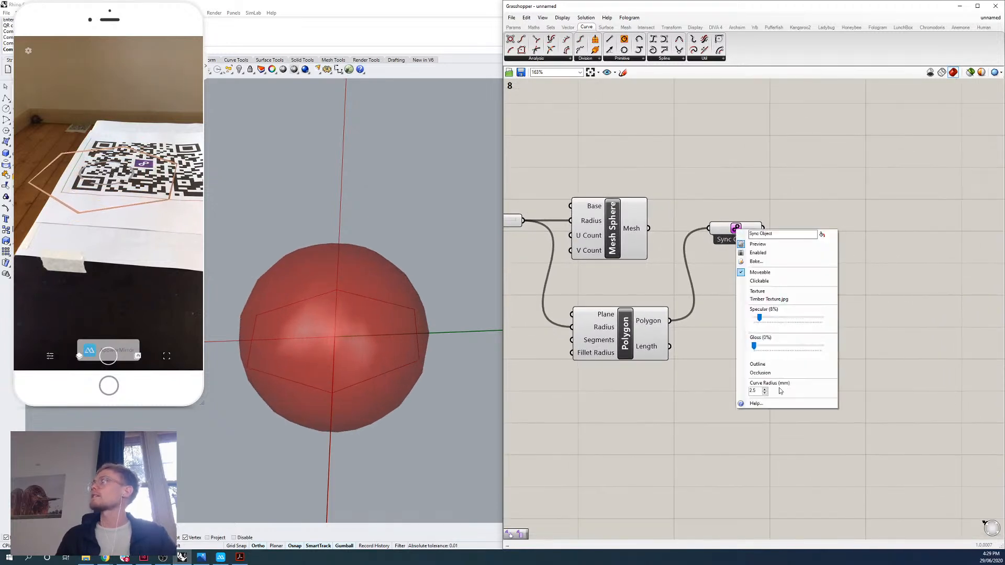
drag(757, 391, 746, 393)
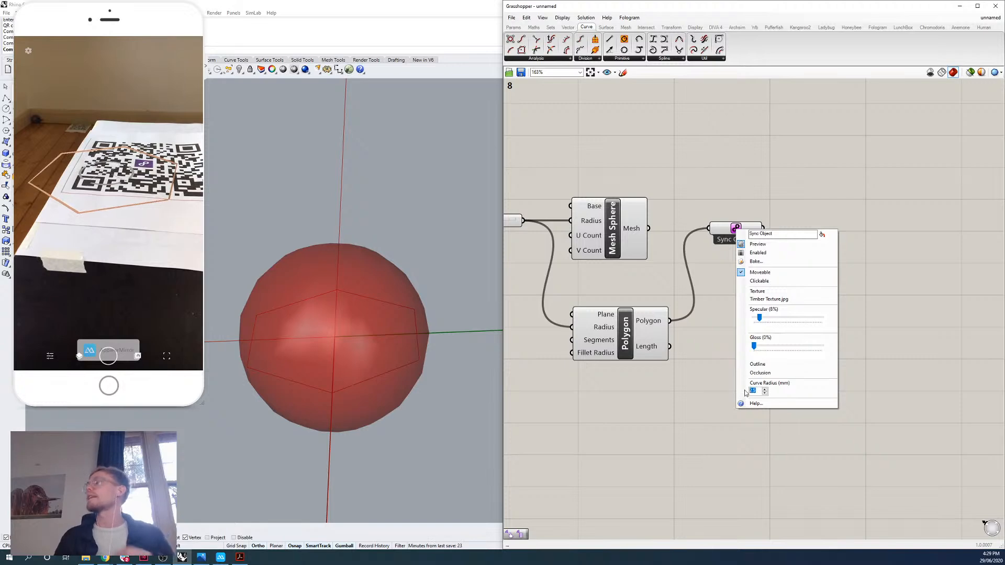
text(10)
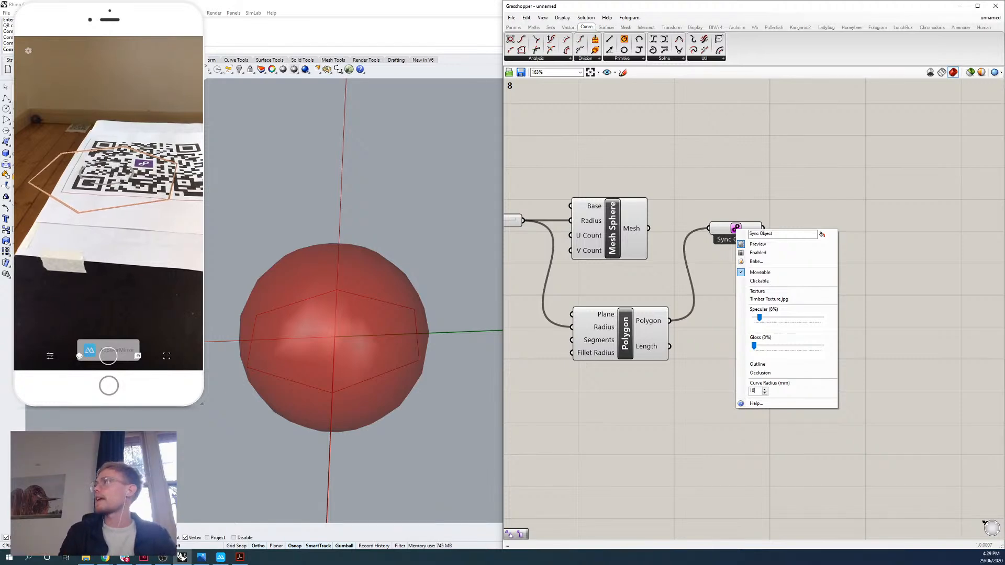
click(662, 363)
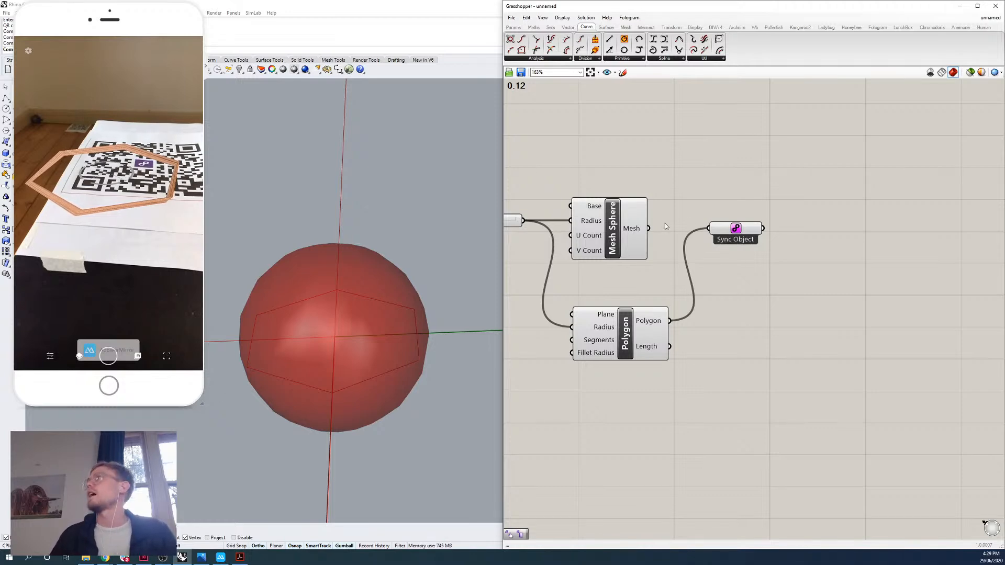
Reconnect the Mesh Sphere's Mesh output to the Sync Object in place of the polygon.
drag(649, 228, 709, 229)
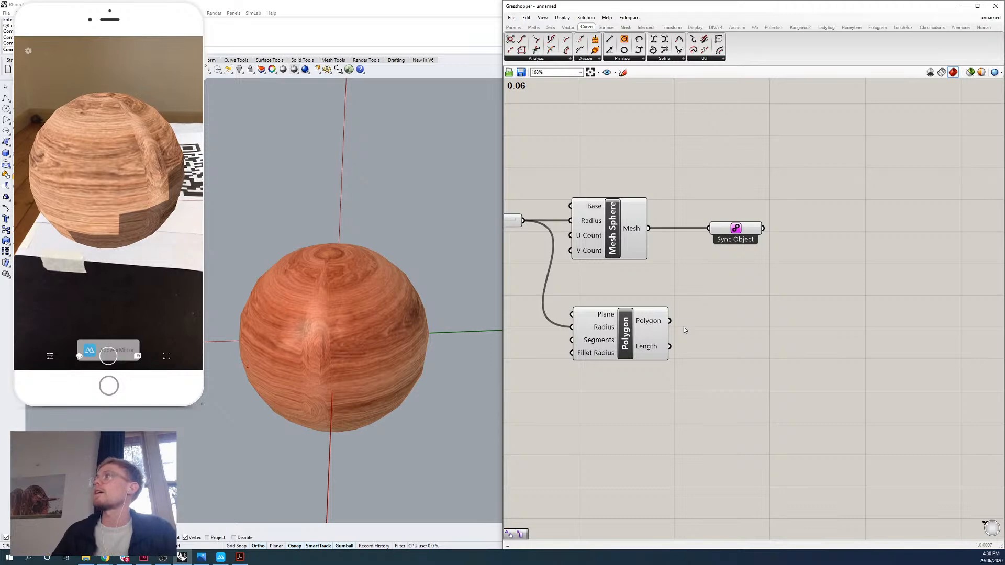
right_drag(647, 177, 702, 183)
drag(831, 156, 542, 247)
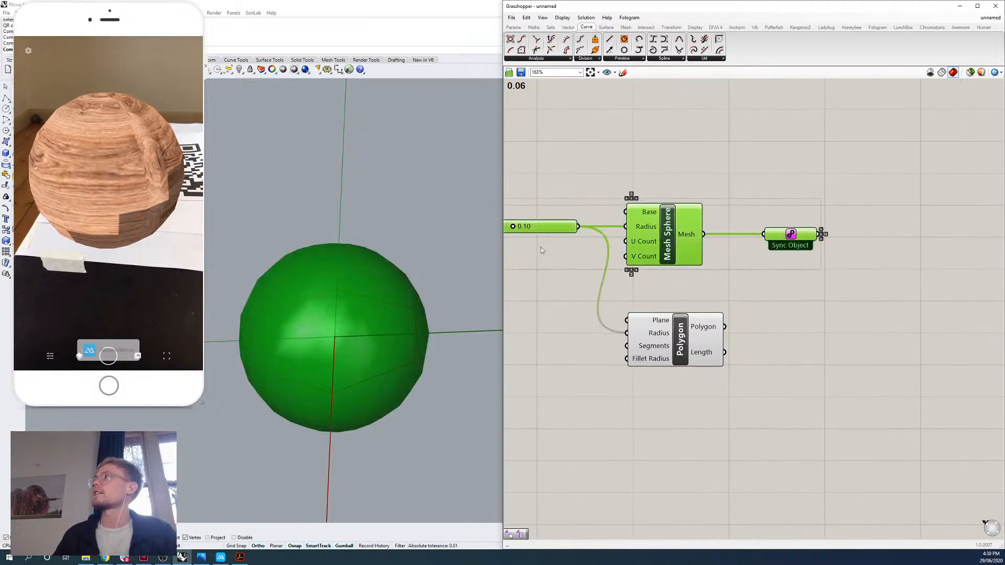
click(738, 265)
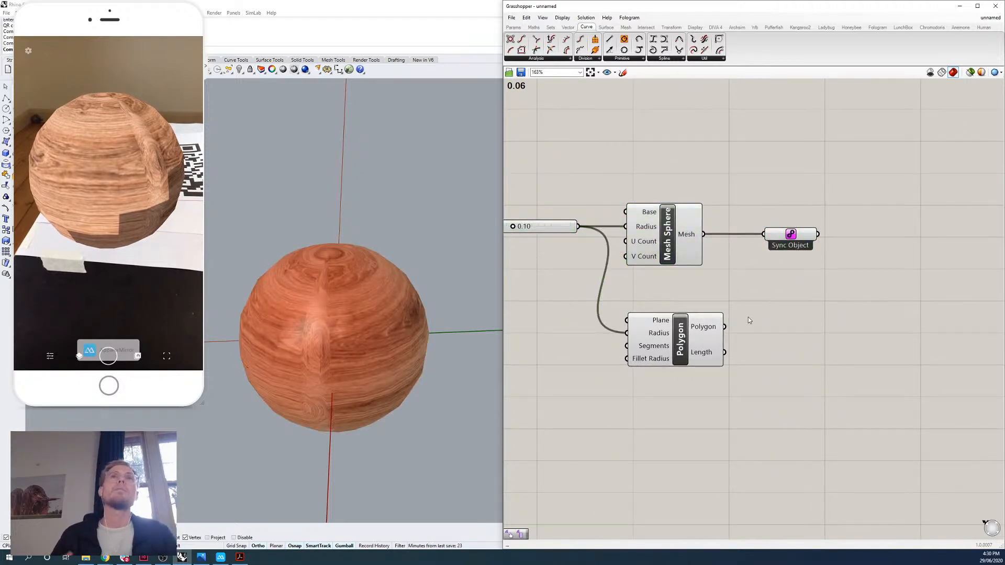
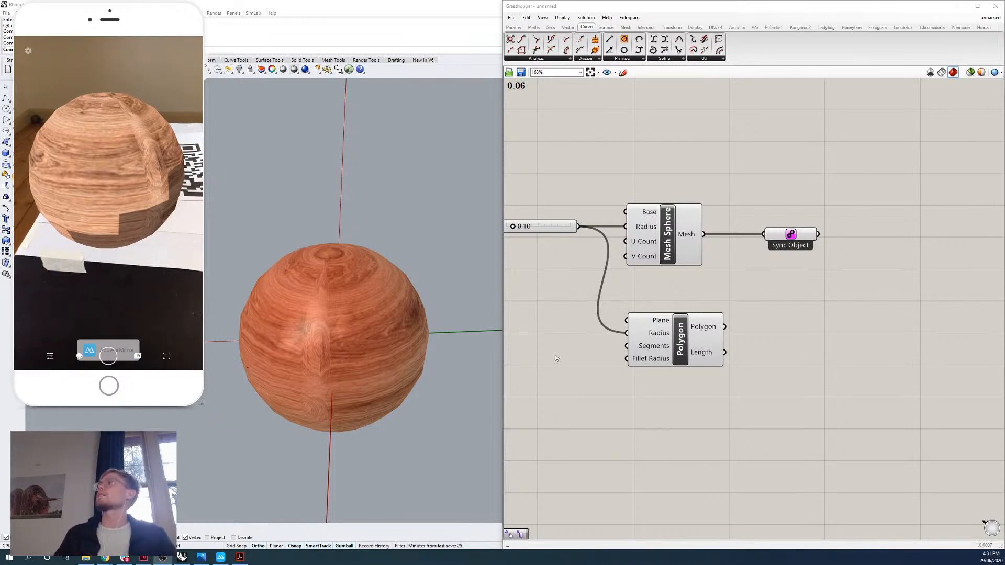
Widen the Grasshopper window and add a Fologram Sync Parameters component to the canvas above the number slider.
drag(504, 356, 417, 357)
right_drag(562, 359, 664, 374)
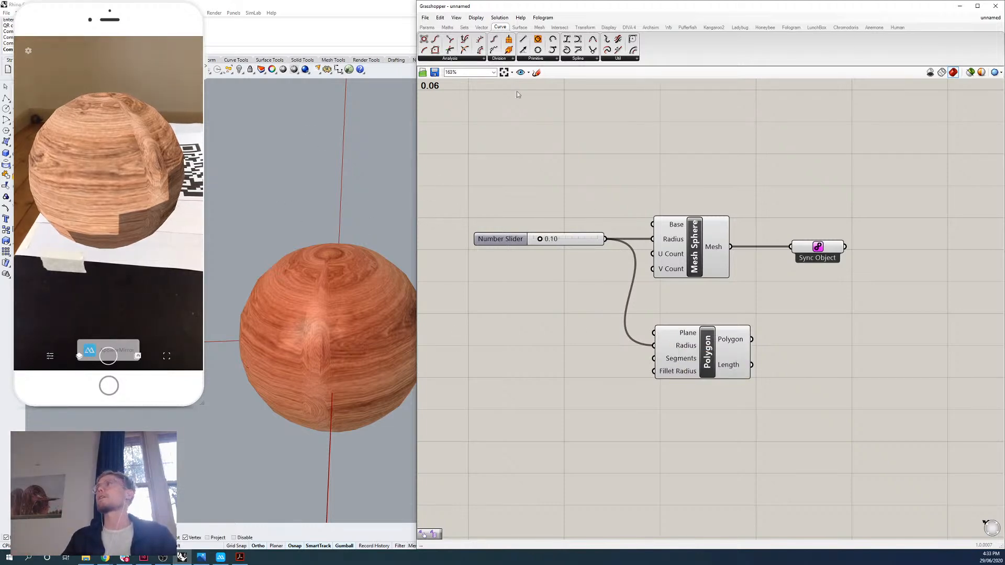
click(793, 28)
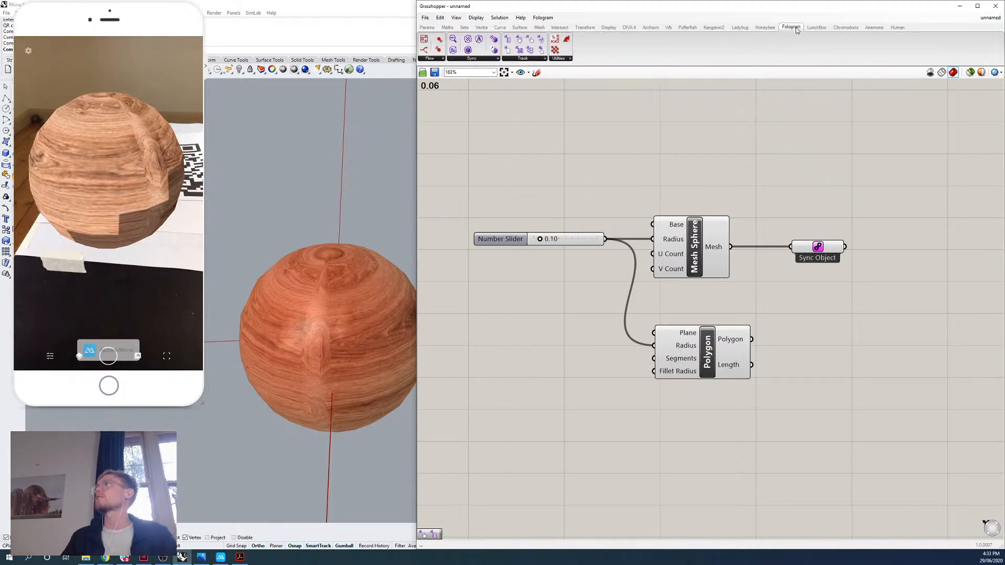
click(477, 60)
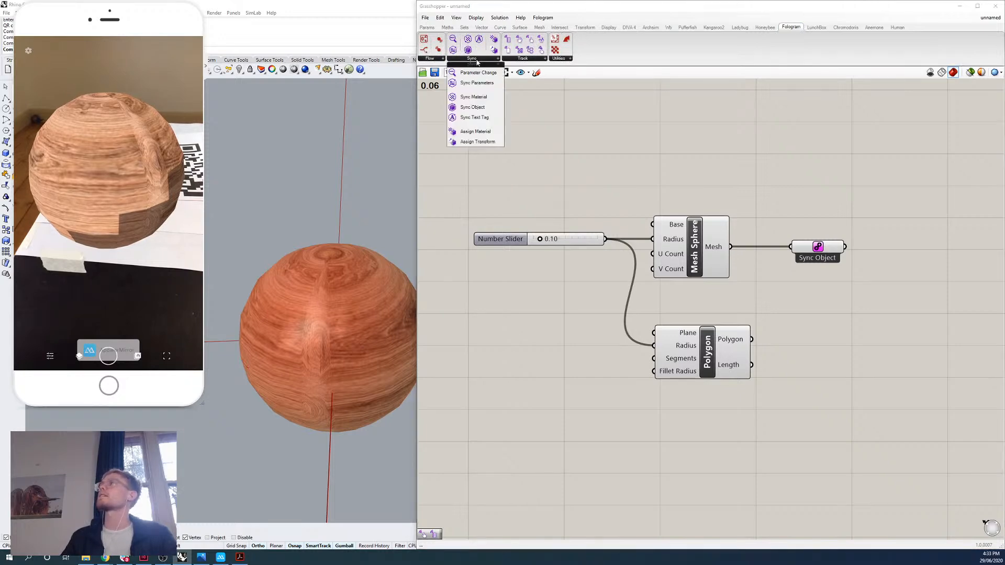
click(490, 84)
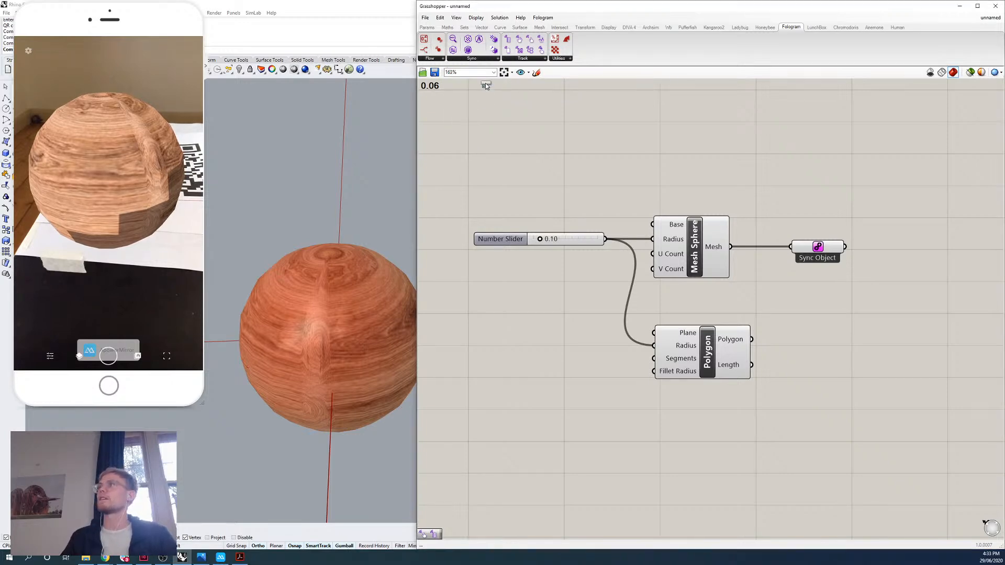
click(472, 141)
right_drag(536, 147, 565, 182)
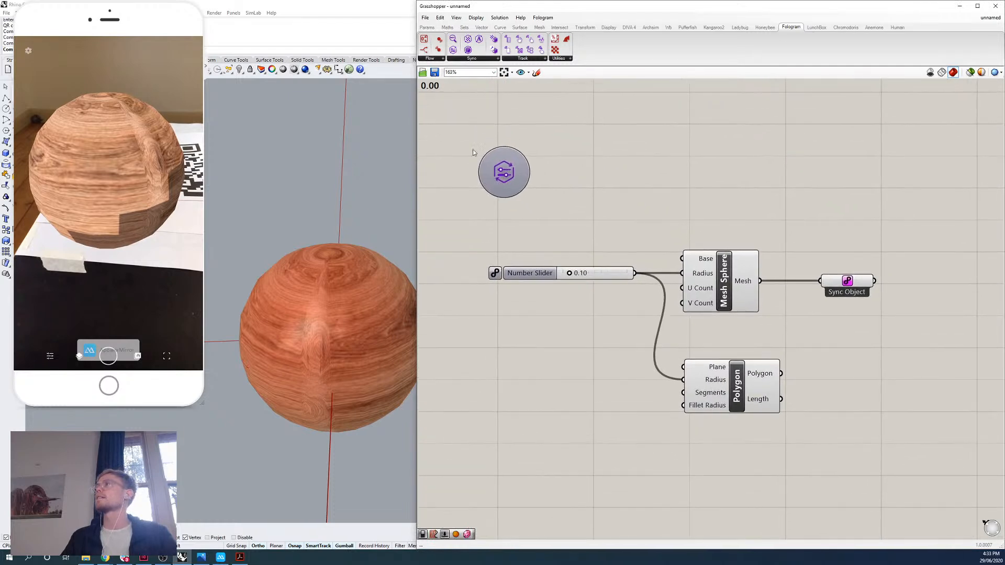
click(516, 168)
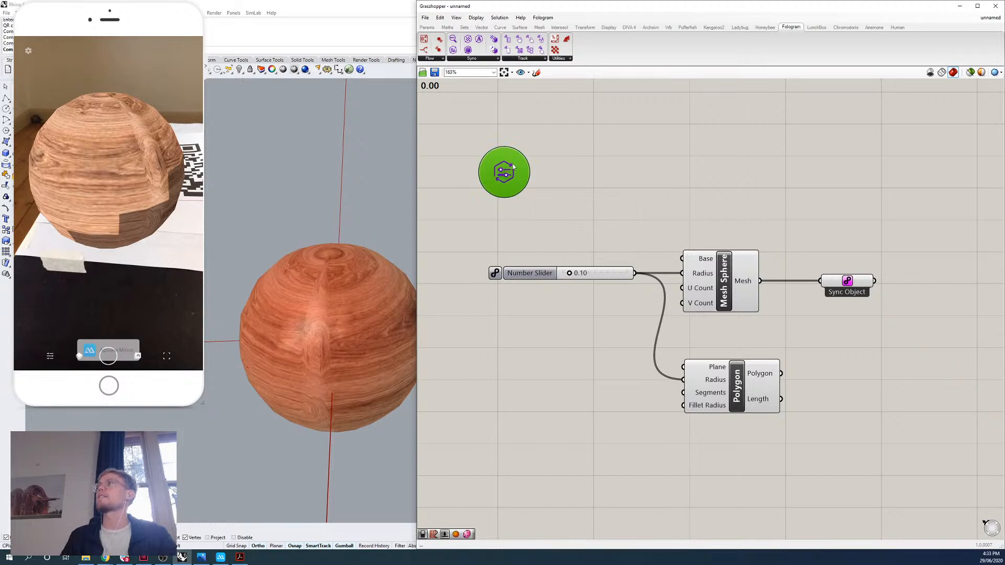
click(576, 159)
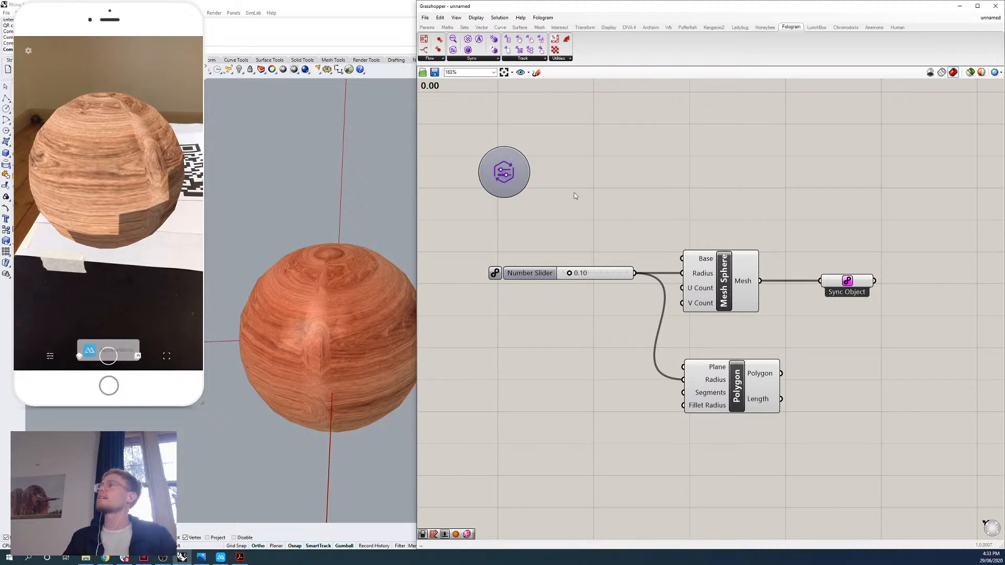
Enable Fologram syncing on the radius slider, then toggle its syncing off and on again.
click(555, 272)
click(547, 229)
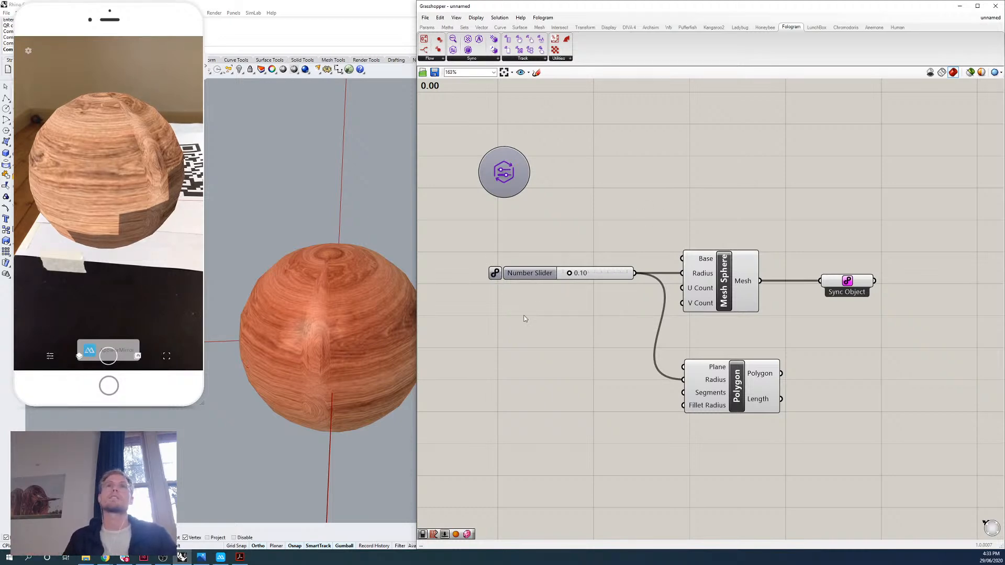
click(496, 274)
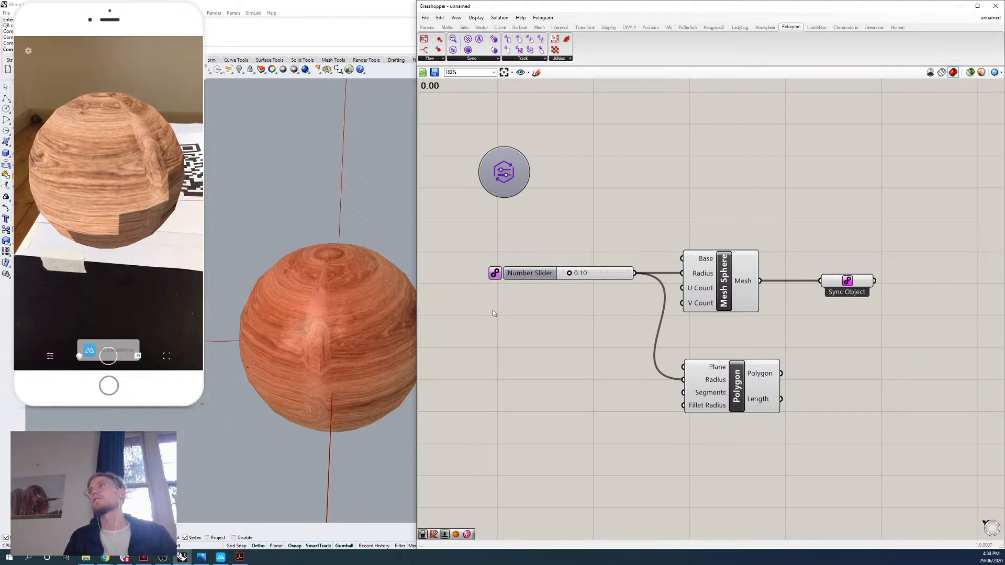
click(509, 162)
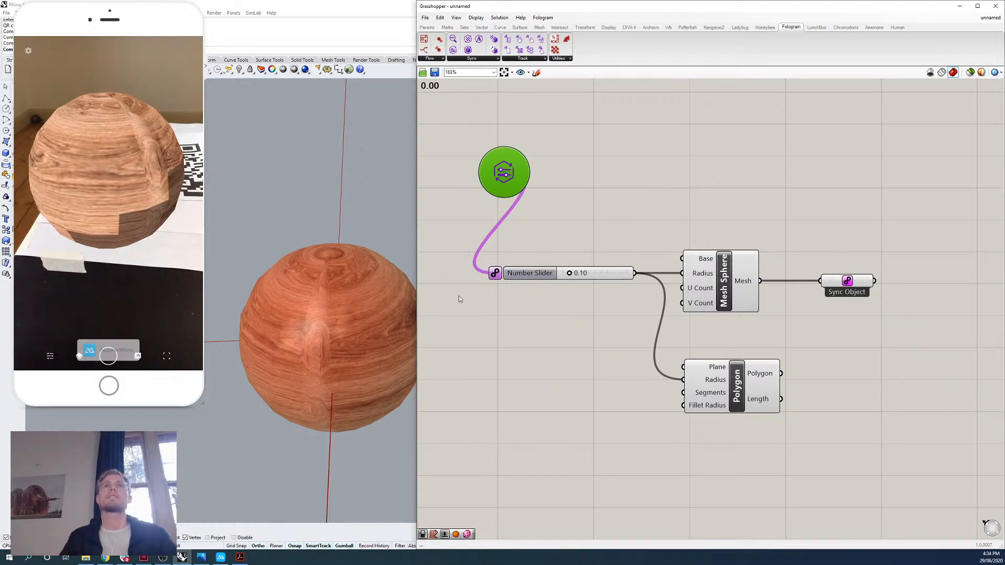
click(460, 382)
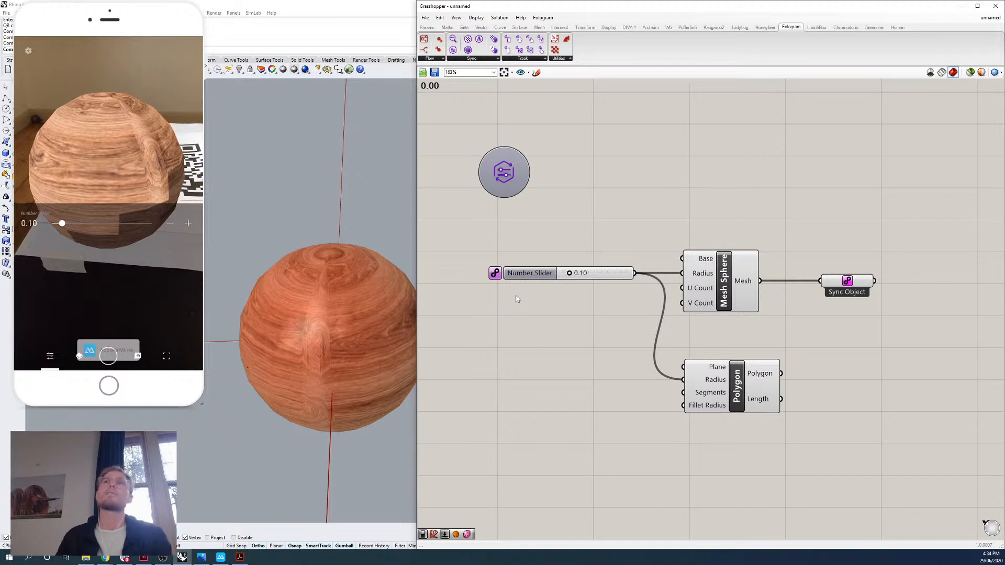
click(496, 274)
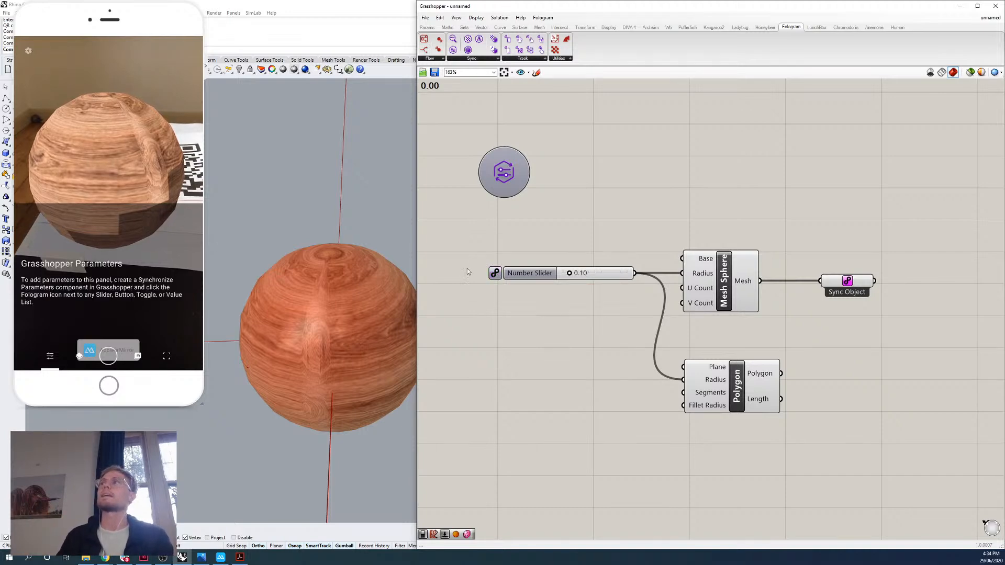
click(496, 273)
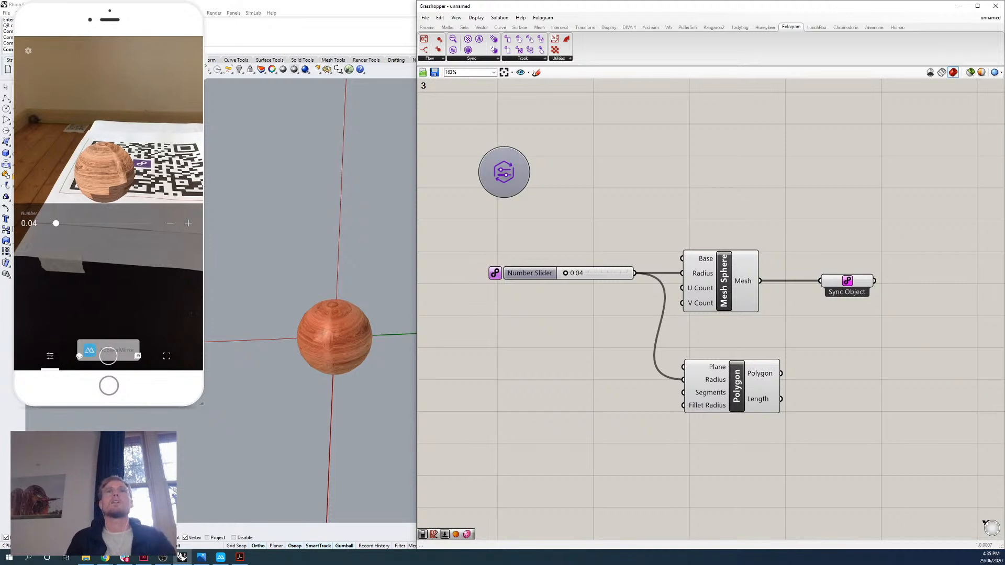
Duplicate the radius slider three times and stack the copies below the original.
click(532, 273)
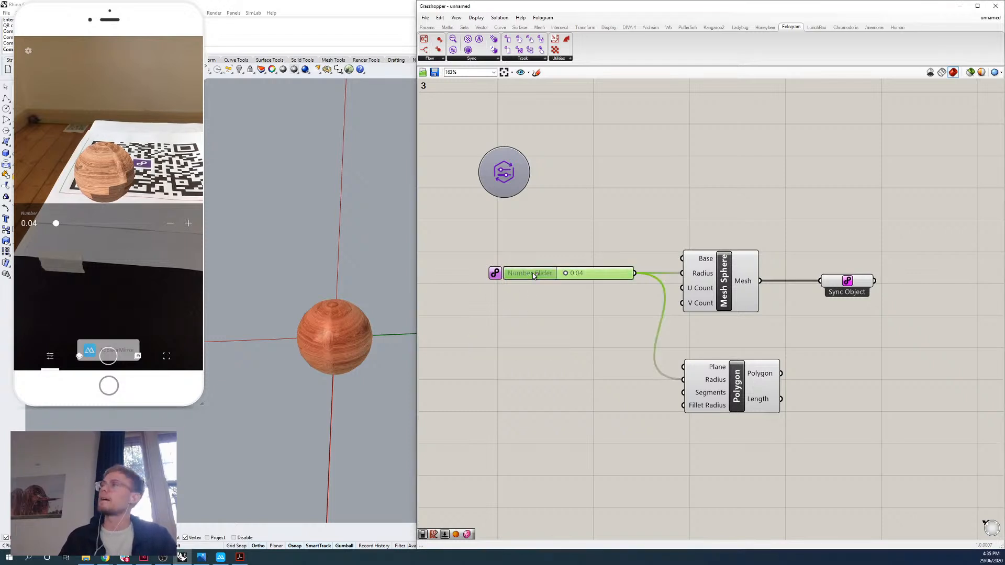
key(ctrl+c)
key(ctrl+v)
key(ctrl+v)
key(ctrl+v)
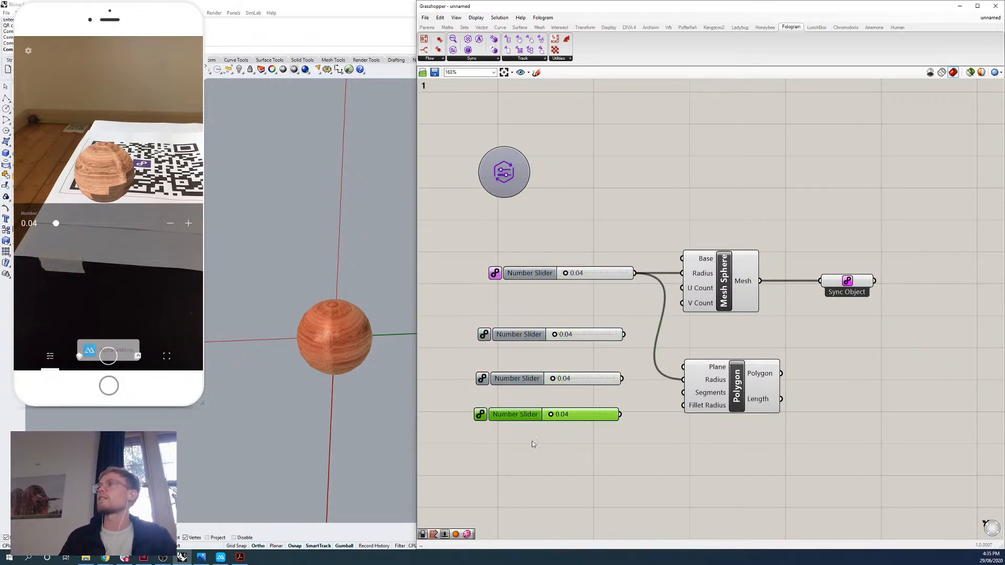
click(532, 443)
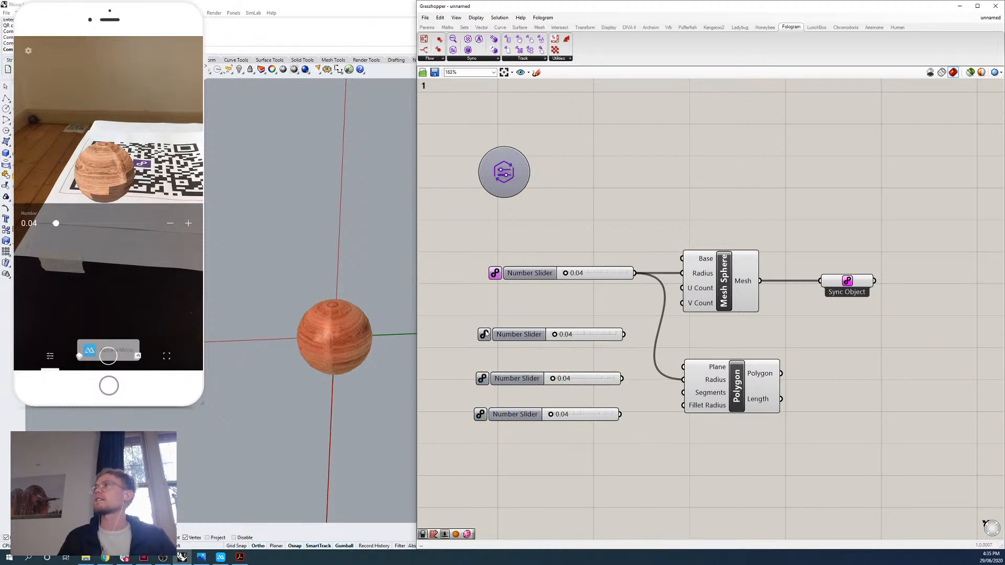
Enable Fologram syncing on the upper two copied sliders so they are shared with the phone.
click(485, 336)
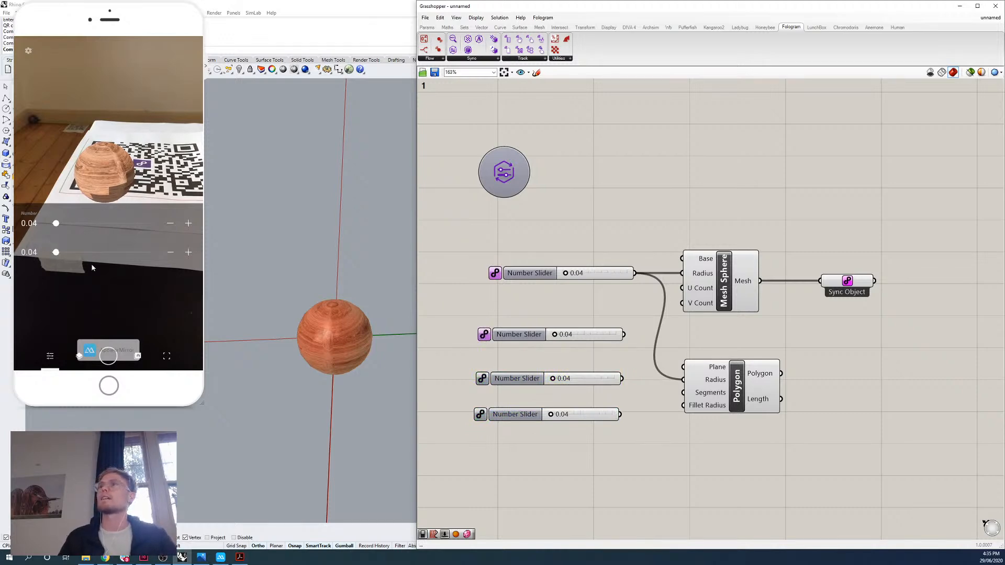
click(482, 378)
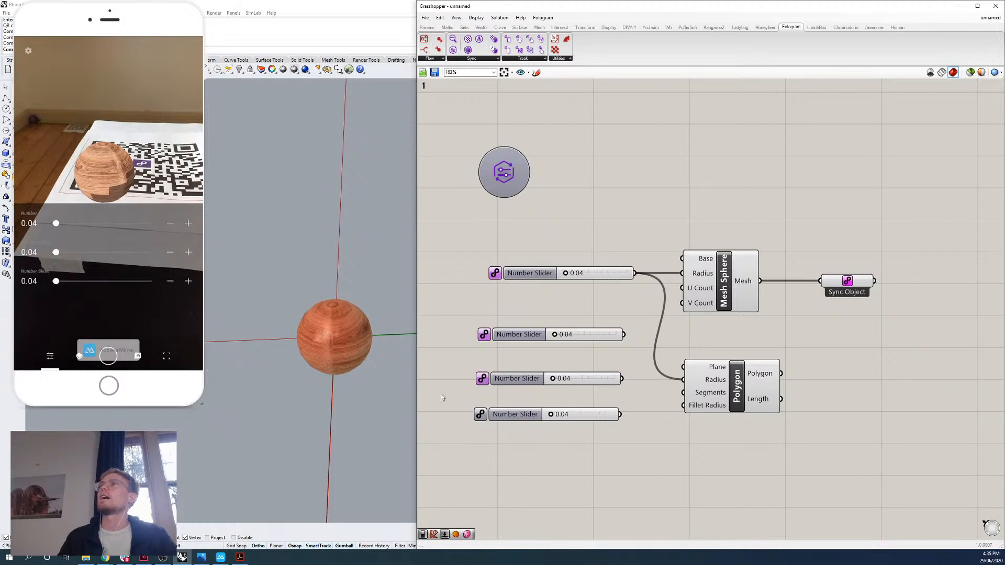
click(481, 414)
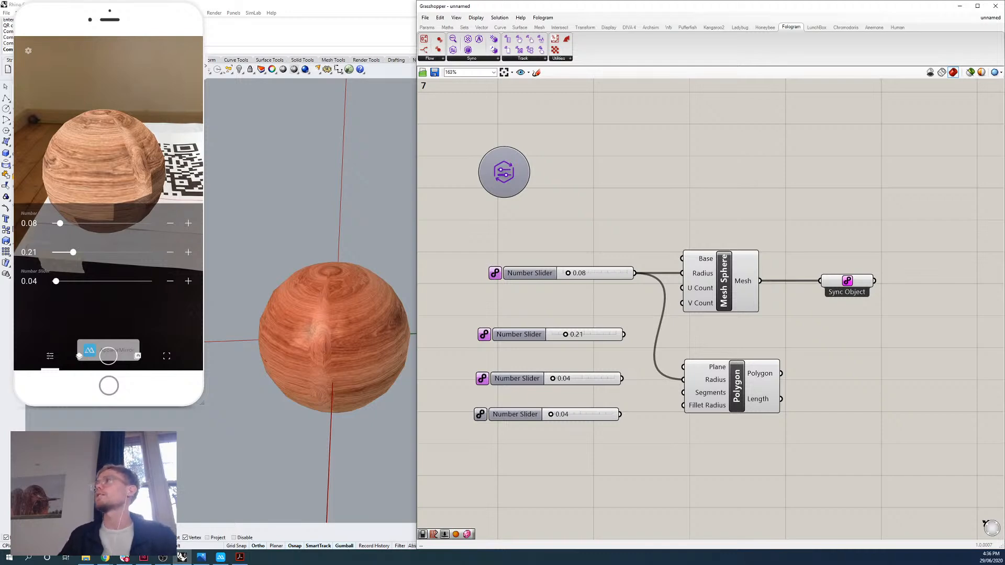
click(466, 59)
click(607, 206)
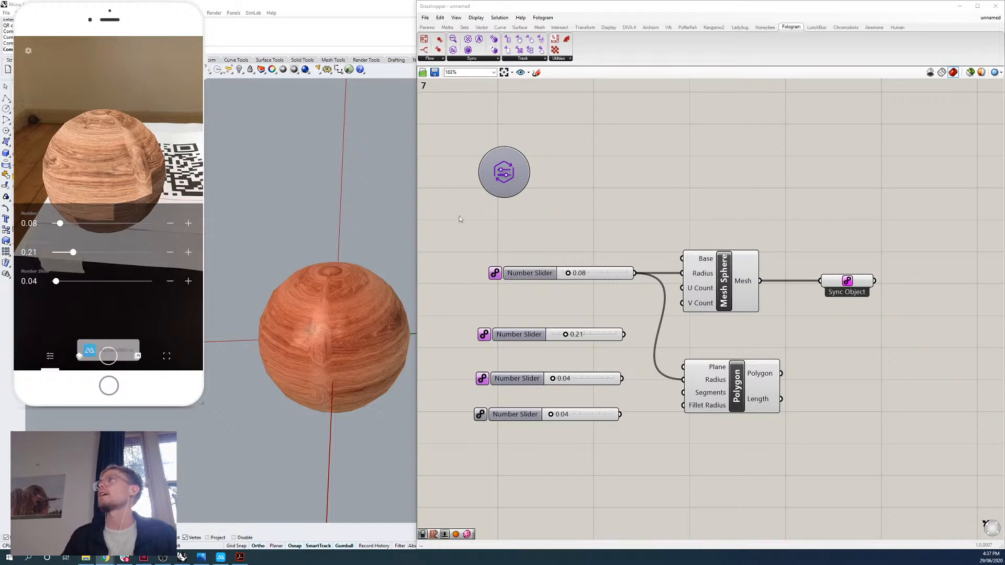
Open the FieldsDesign_template file from the Day 01 folder, checking its download link on the Interactive timber bending design forum page.
click(558, 14)
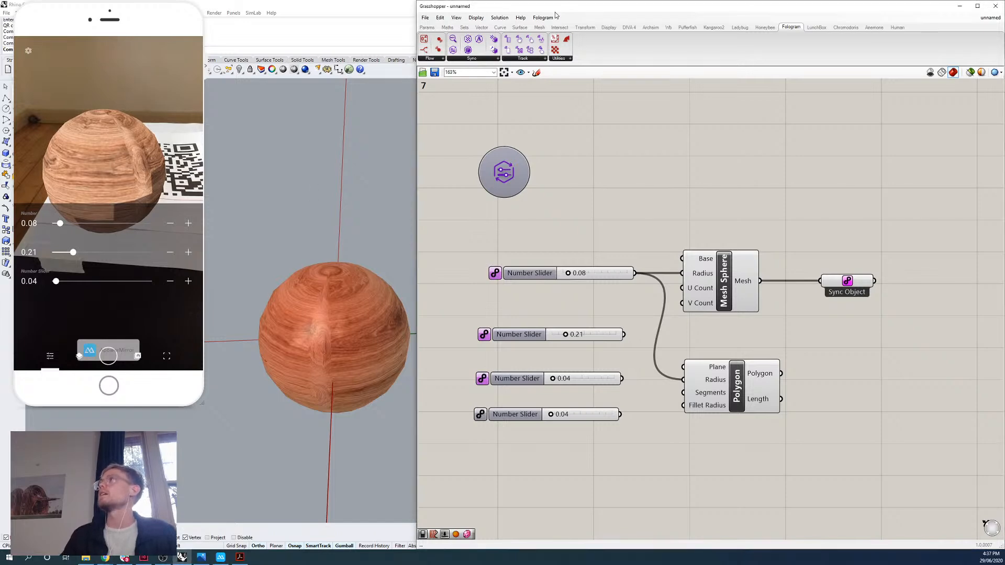
click(427, 19)
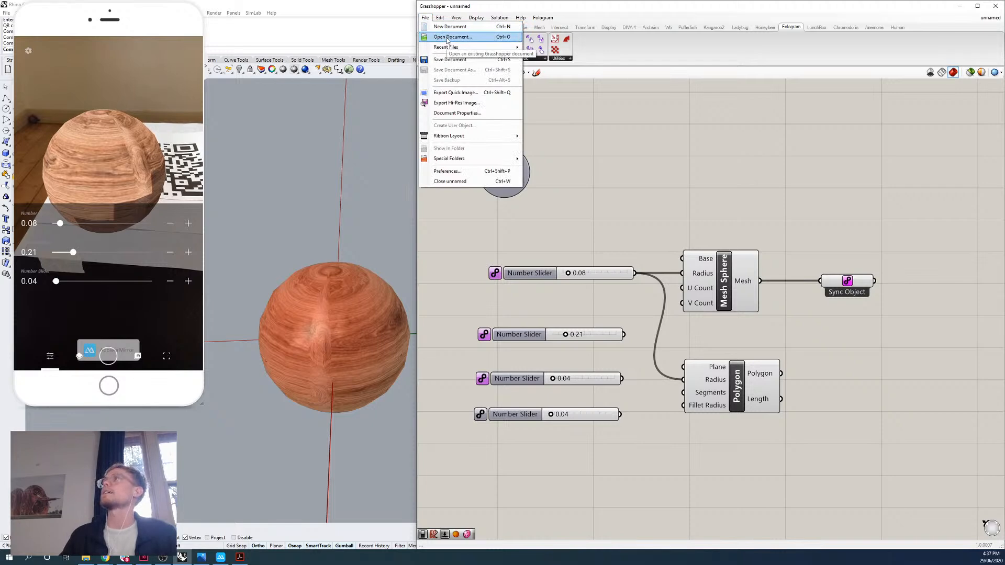
click(450, 37)
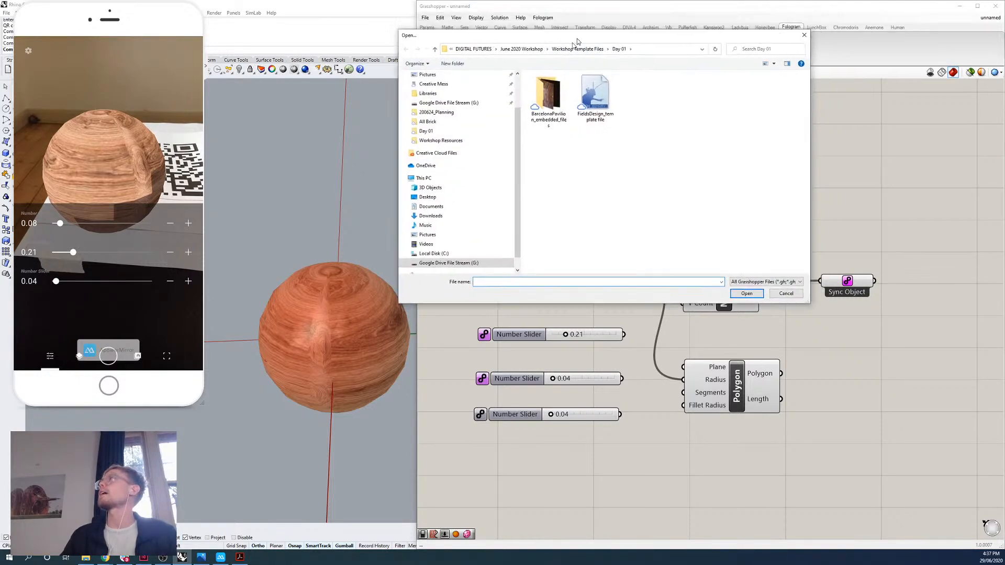
click(529, 151)
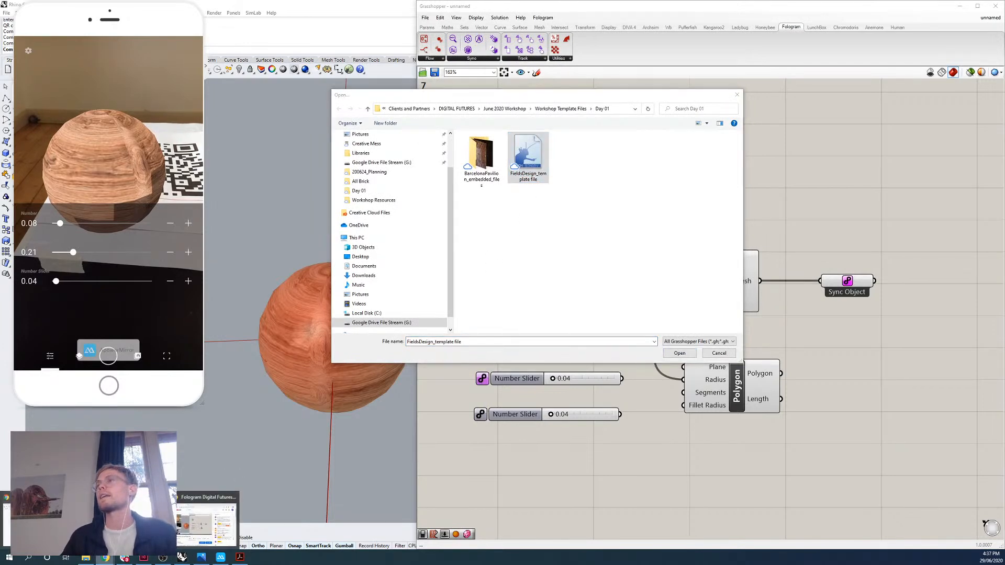
click(106, 558)
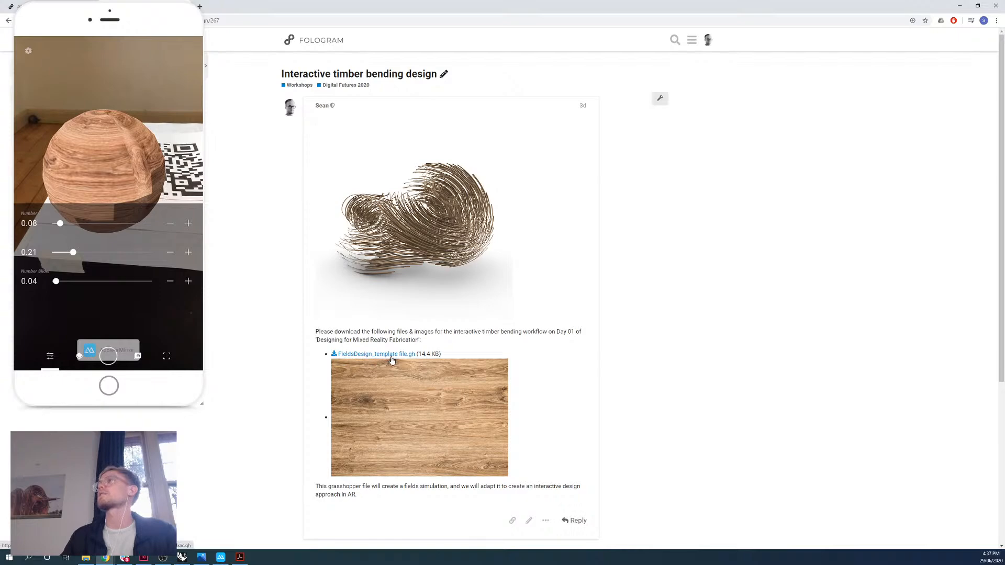
click(959, 6)
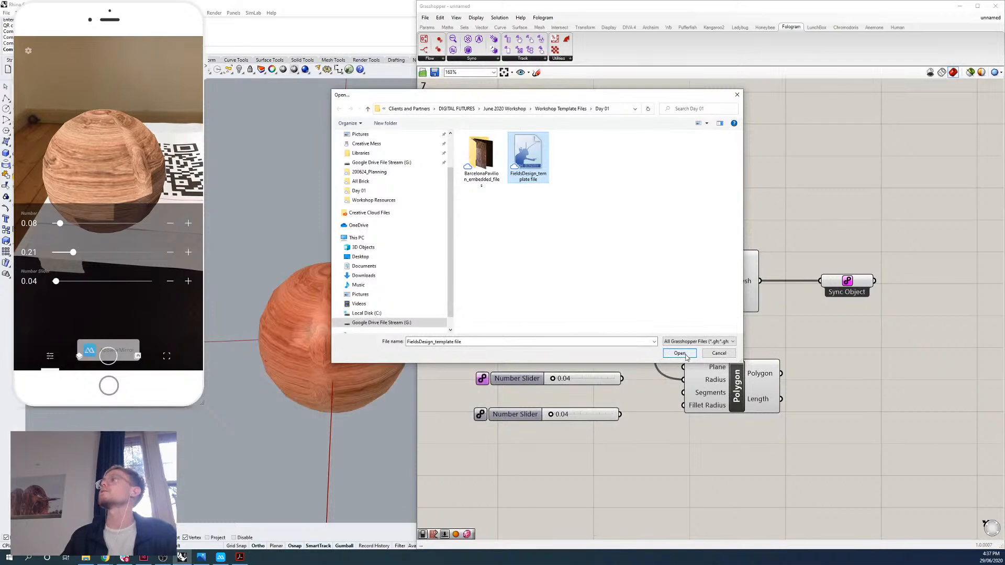
click(685, 356)
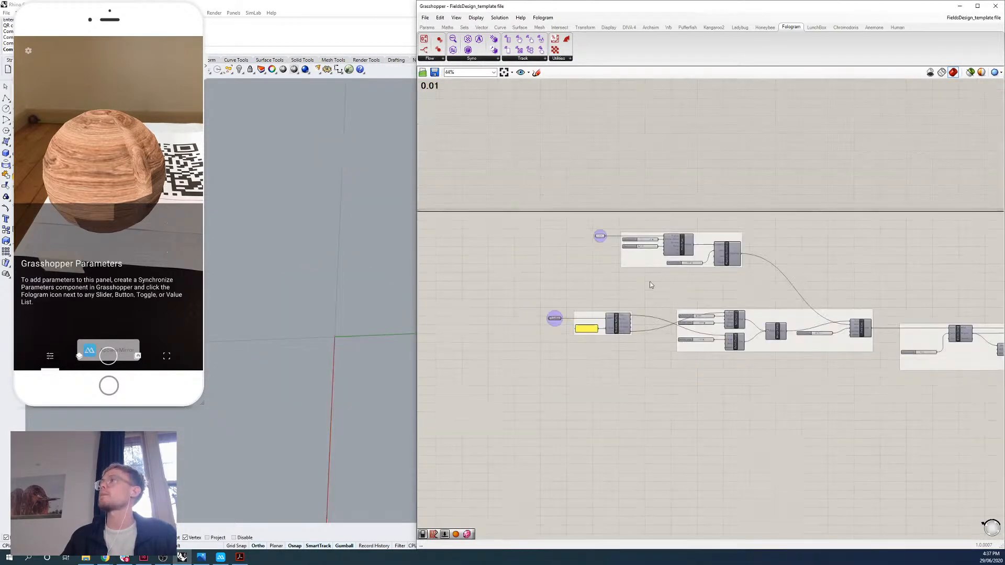
Enlarge the Rhino viewport beside the definition and examine the template's swirling curve geometry.
drag(417, 376, 600, 362)
scroll(425, 340, down, 10)
scroll(438, 336, up, 10)
right_drag(386, 315, 411, 267)
scroll(523, 301, up, 5)
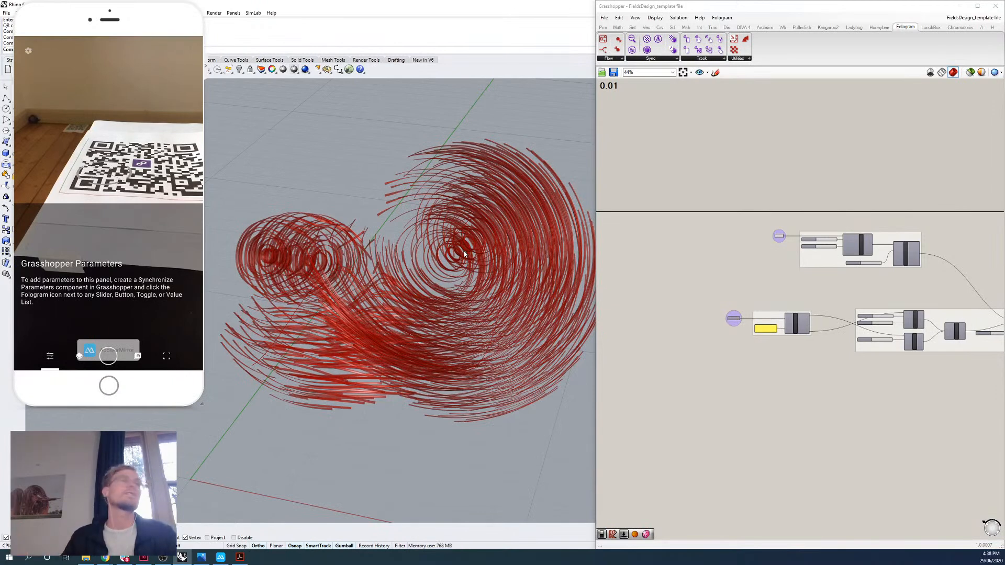
Give the Grasshopper canvas more room and examine the template definition's first component groups up close.
right_drag(839, 219, 739, 213)
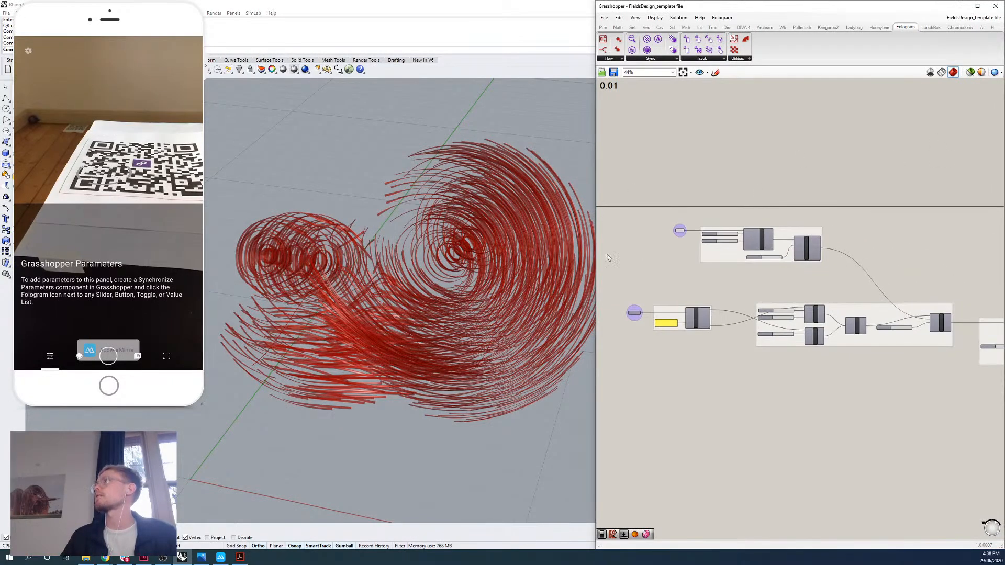
drag(595, 259, 465, 261)
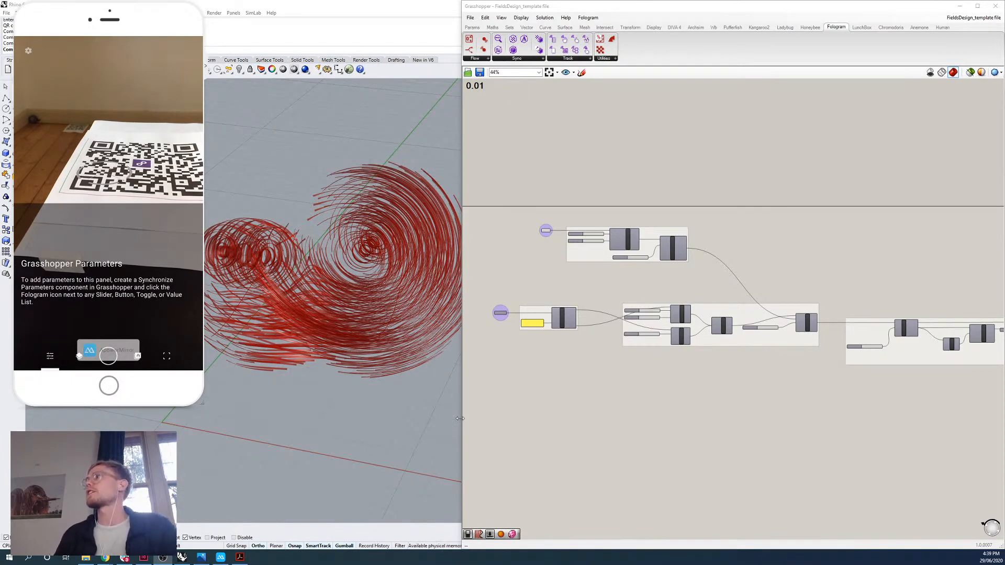
drag(462, 422, 516, 423)
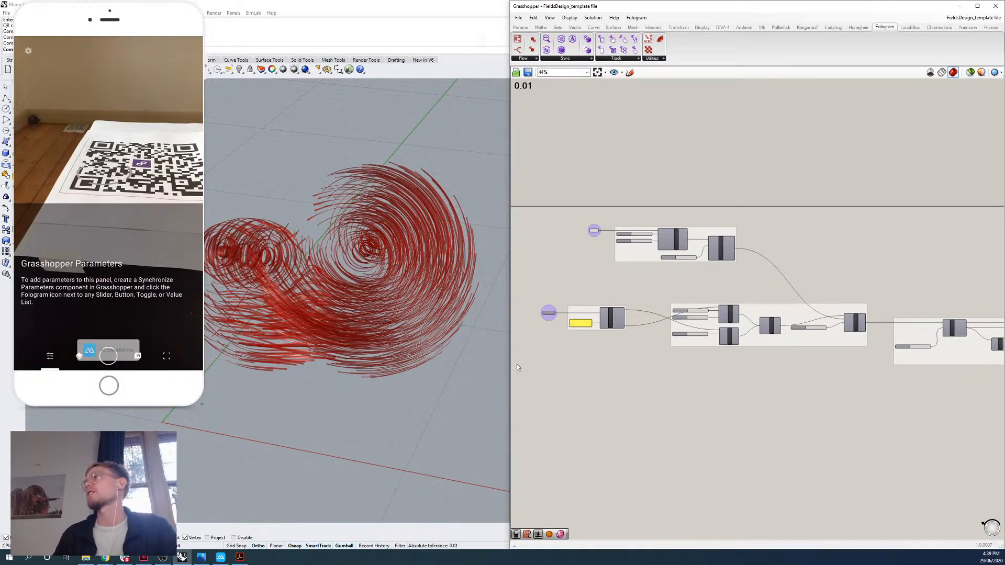
drag(514, 369, 472, 369)
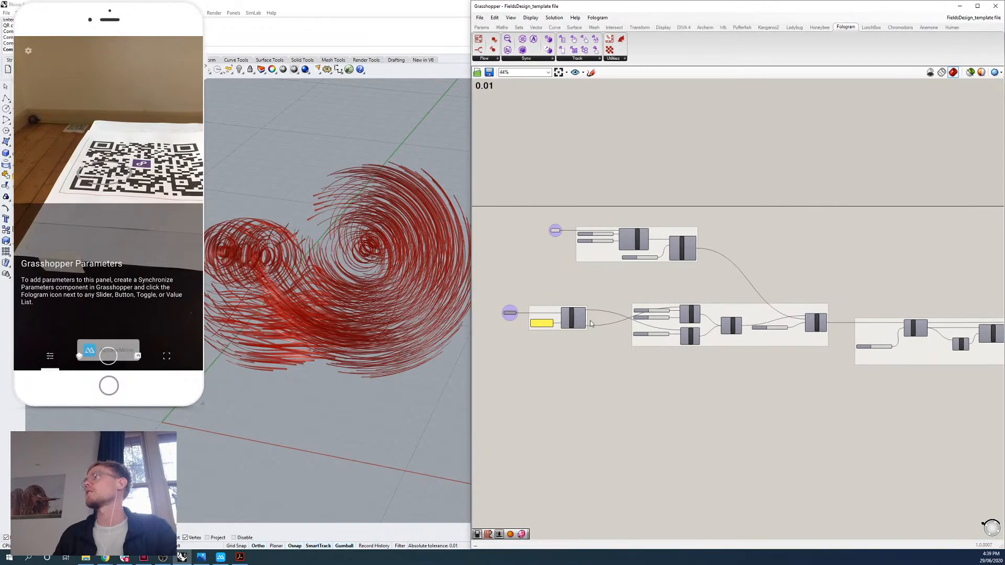
right_drag(565, 306, 697, 323)
scroll(697, 323, up, 2)
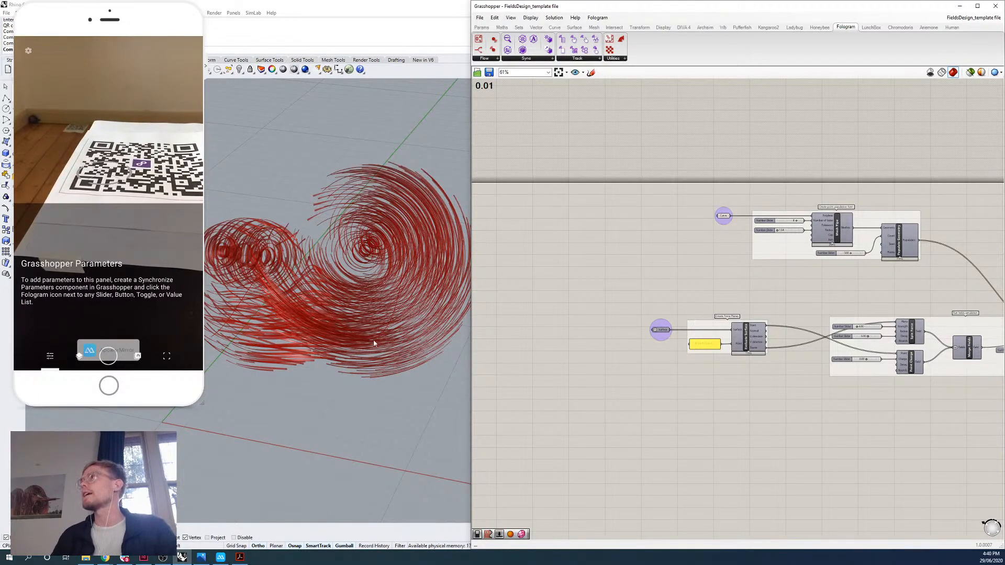
Inspect the swirling curves in the Rhino viewport at close range and from different angles.
right_drag(365, 289, 380, 348)
right_drag(430, 242, 289, 347)
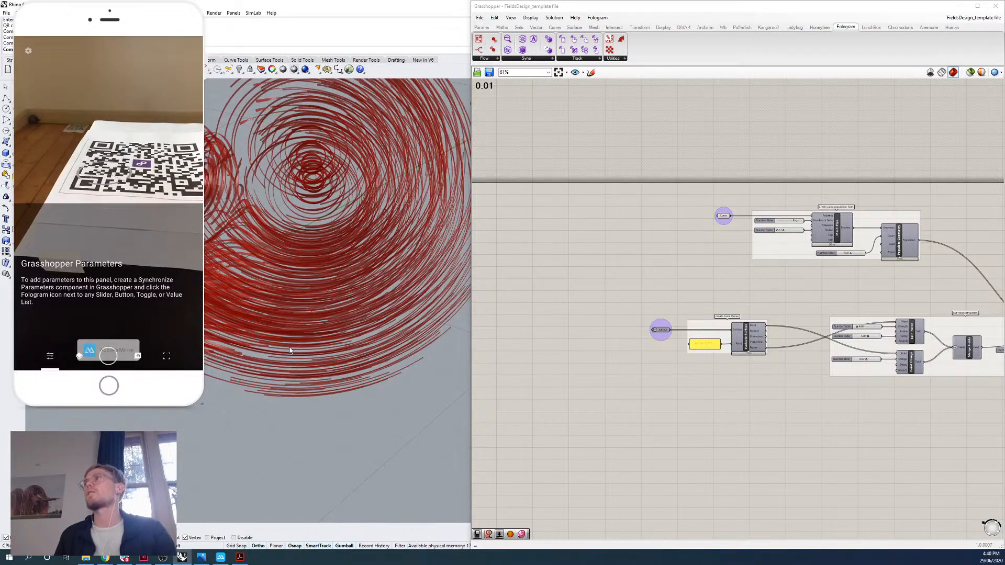
right_drag(284, 148, 341, 287)
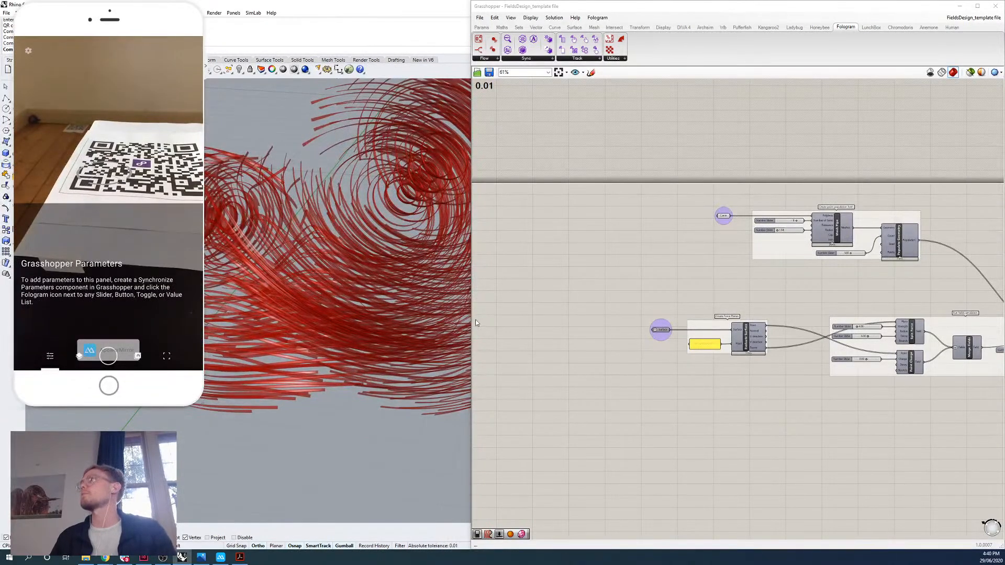
Examine the Run fields simulation group, highlighting its Spin Force and Point Charge components, and compare it with the swirling curves in the viewport.
right_drag(746, 291, 597, 289)
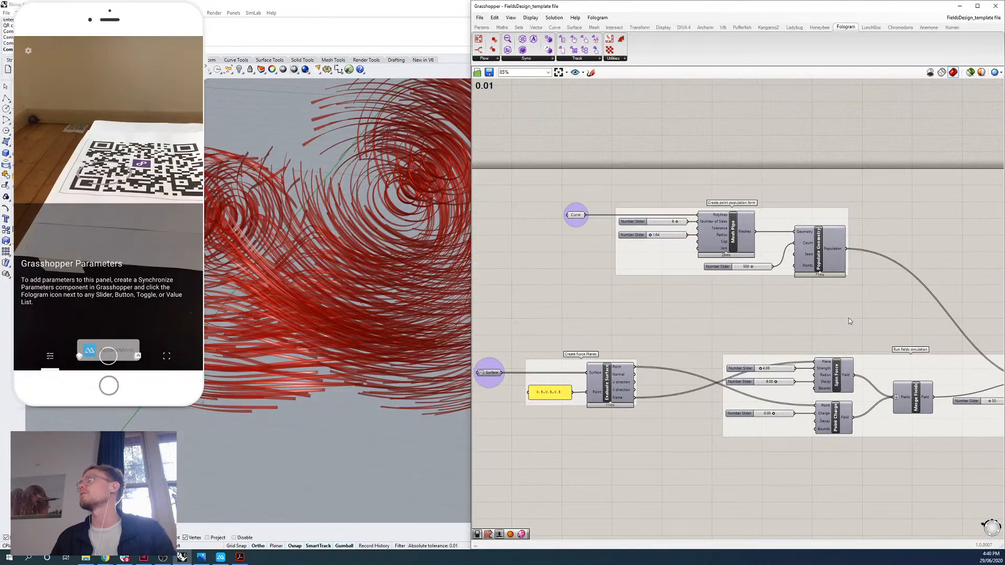
scroll(772, 299, up, 2)
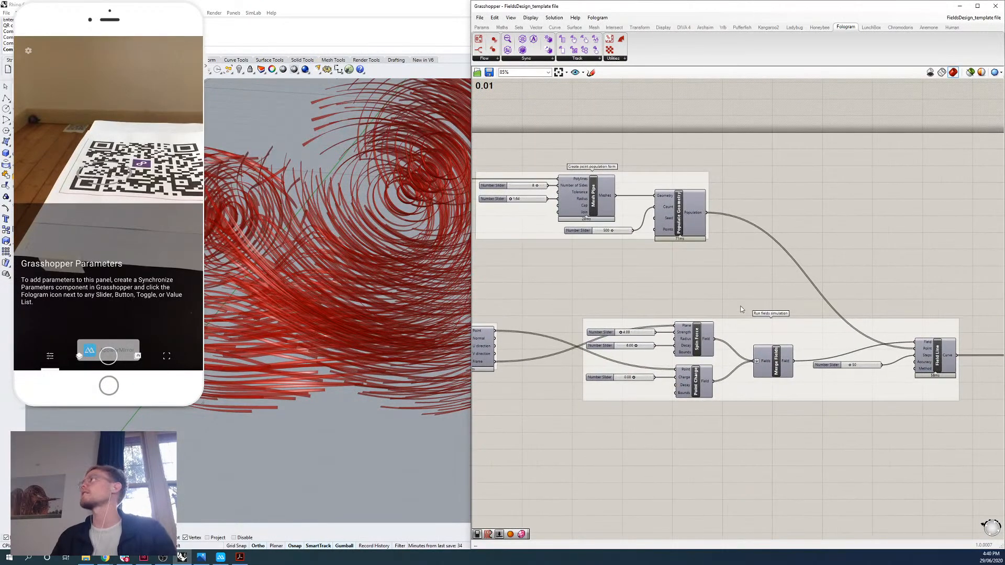
right_drag(715, 300, 743, 277)
click(724, 318)
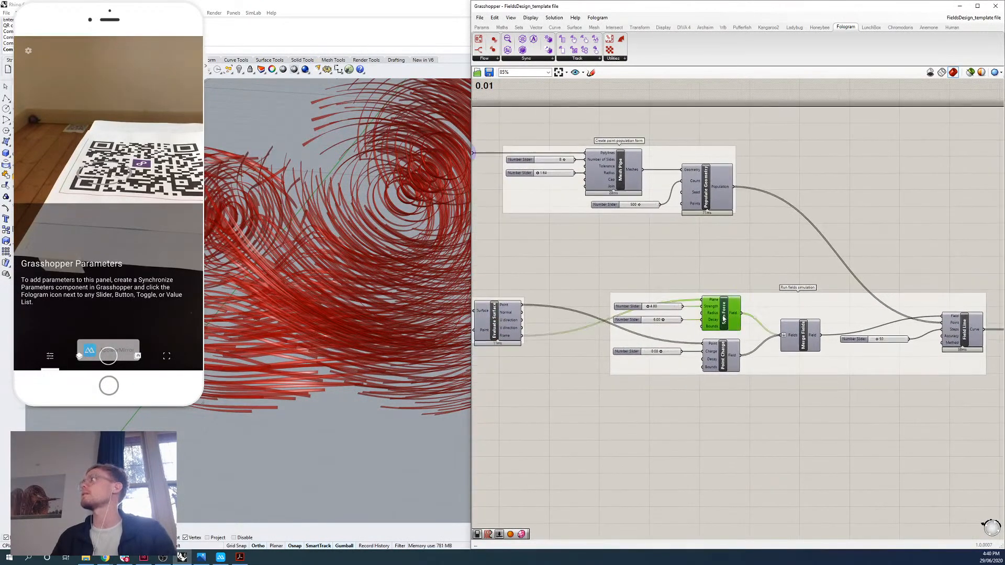
click(727, 356)
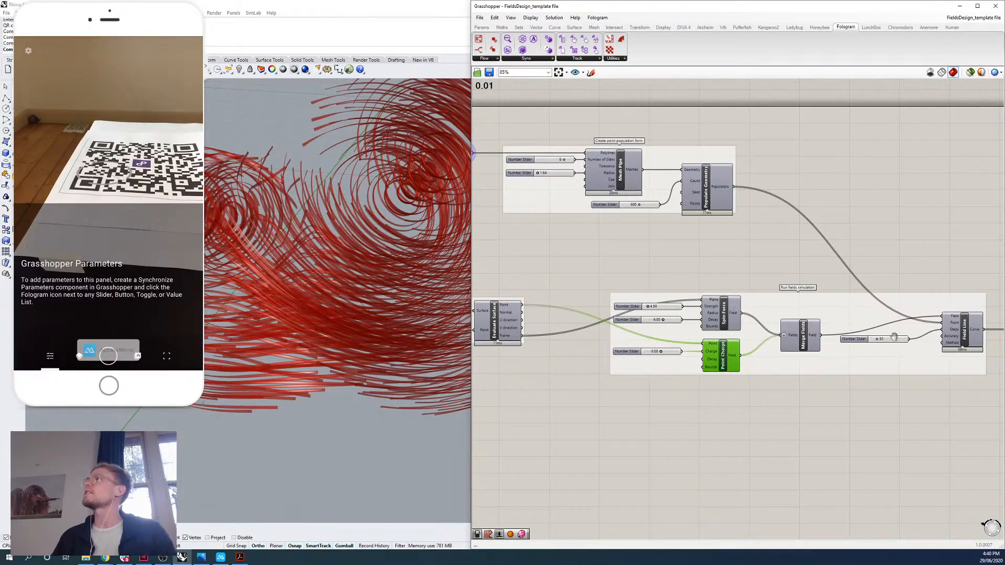
right_drag(894, 337, 890, 331)
scroll(362, 309, down, 3)
right_drag(361, 306, 405, 288)
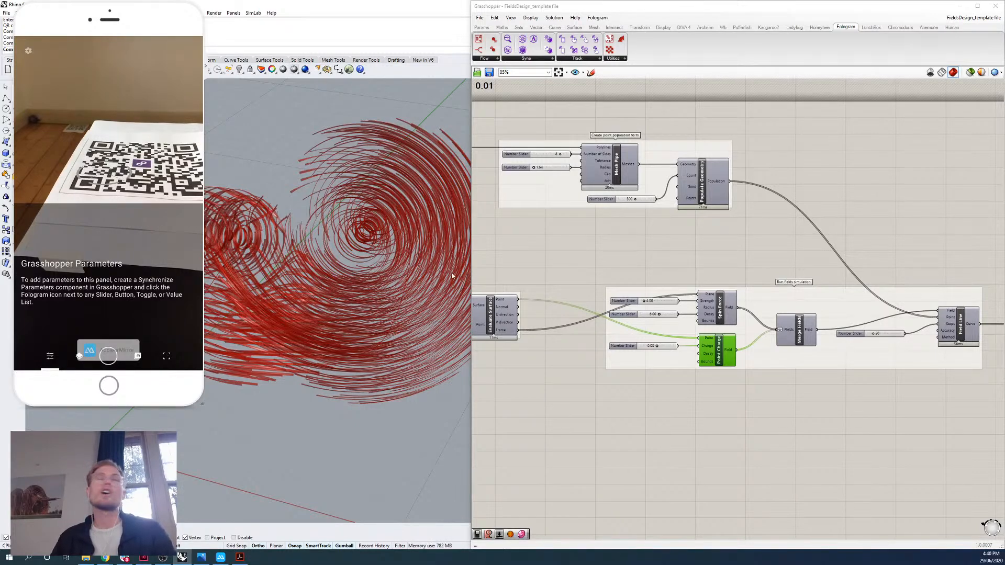
Examine the Create timber strips group from its first components through Loft, Mesh Brep and Mesh Thicken to the output Mesh parameter.
scroll(635, 268, down, 2)
right_drag(879, 276, 698, 251)
right_drag(981, 269, 824, 242)
scroll(823, 242, up, 1)
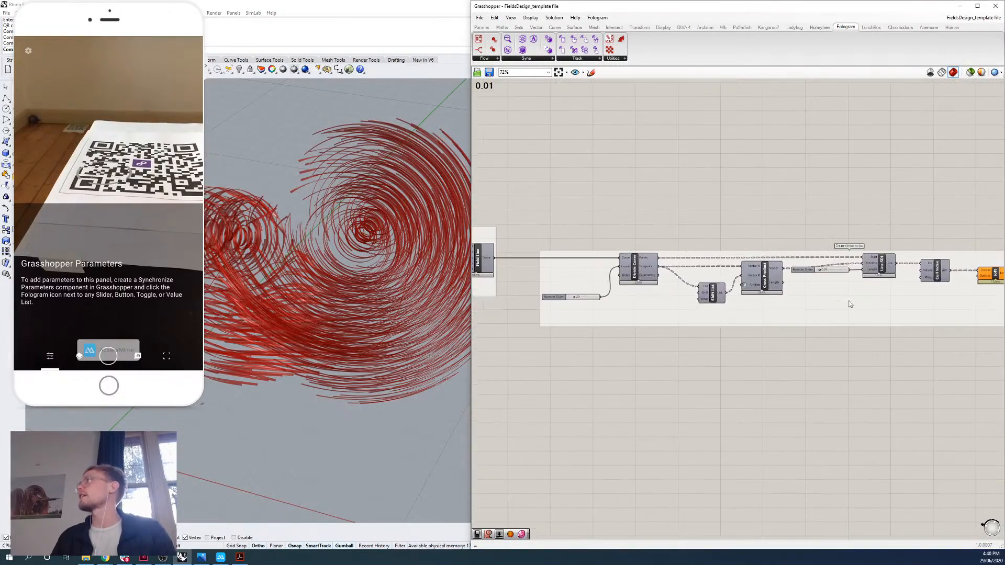
click(864, 299)
right_drag(867, 297, 808, 292)
scroll(652, 270, up, 2)
right_drag(842, 235, 733, 240)
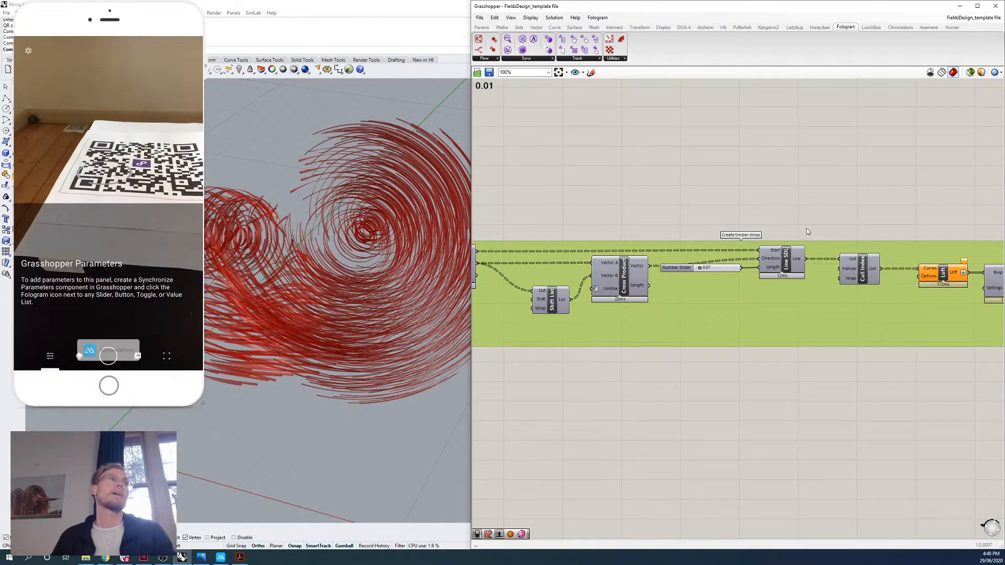
click(877, 218)
right_drag(985, 220, 735, 216)
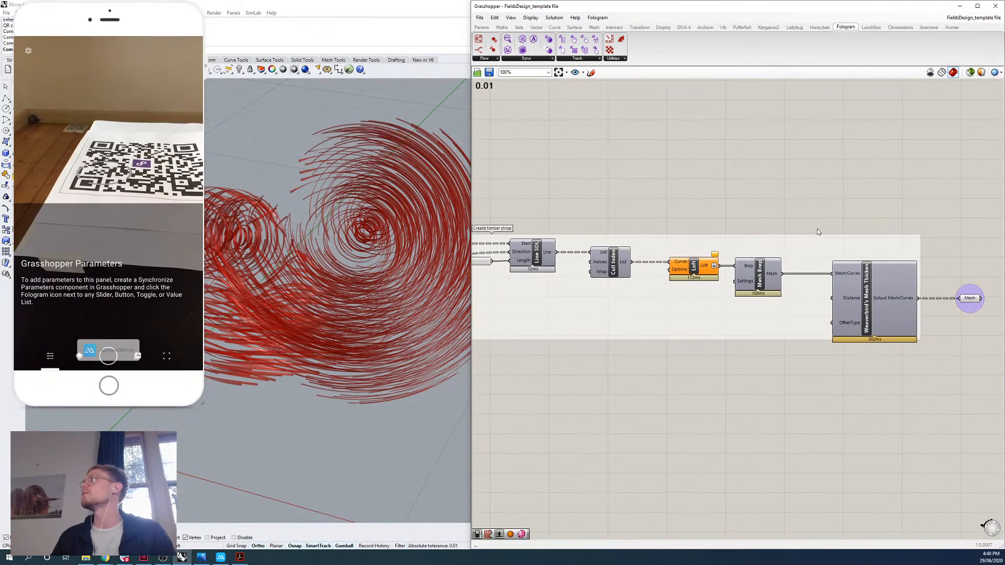
right_drag(818, 228, 735, 223)
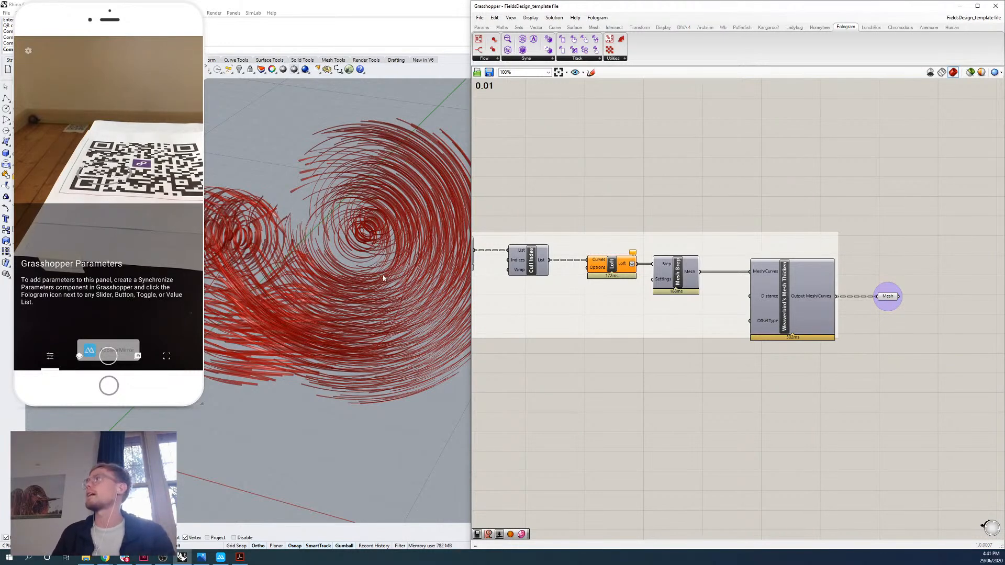
View the timber strips from another angle, give the canvas more room and examine the final Mesh Thicken and Mesh output connection.
right_drag(299, 237, 360, 279)
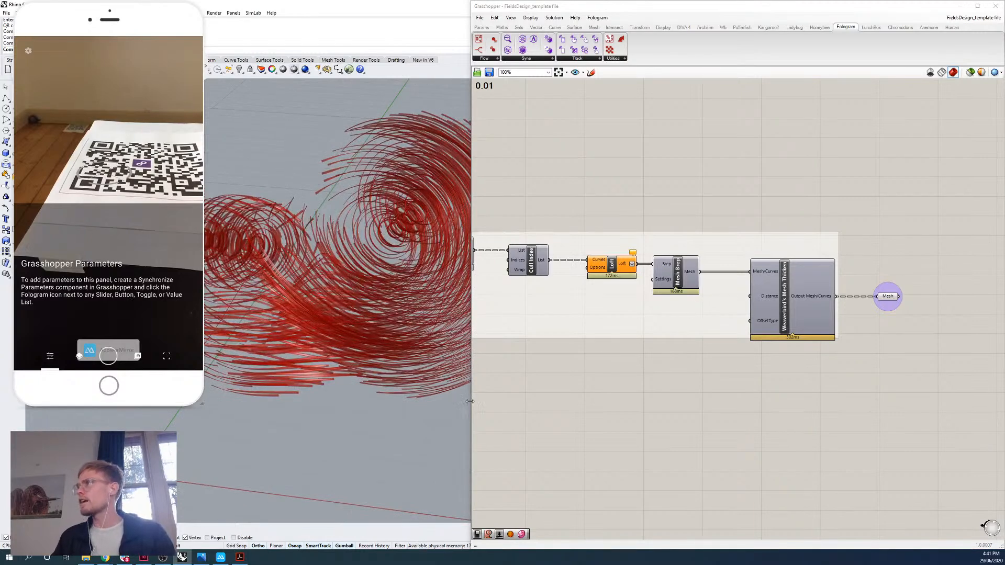
drag(473, 400, 340, 397)
right_drag(715, 356, 773, 354)
scroll(830, 314, up, 2)
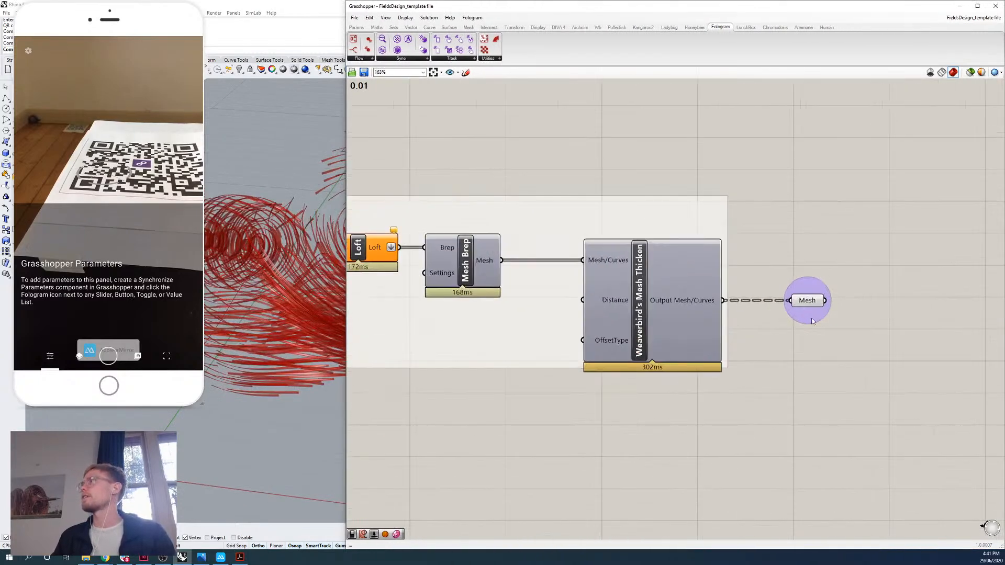
Review the Curve and Surface inputs, the point population and force plane groups, and the path into the fields simulation.
scroll(869, 281, down, 4)
scroll(596, 246, up, 5)
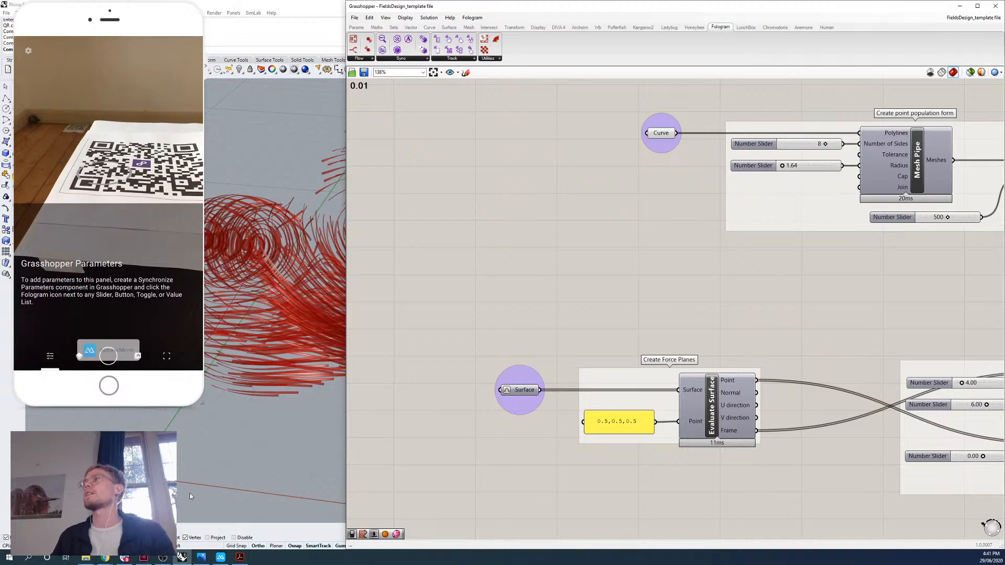
scroll(498, 372, down, 2)
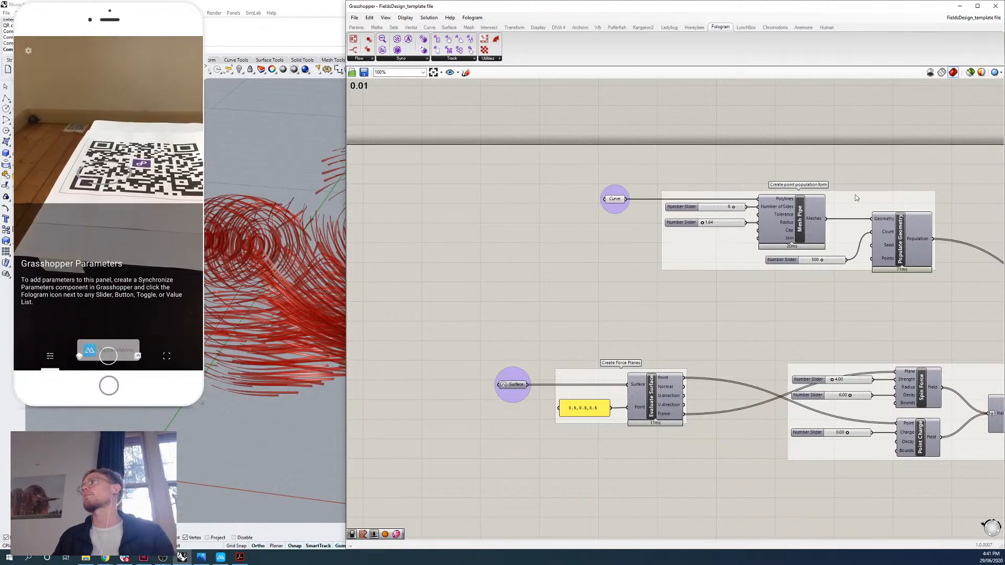
right_drag(745, 304, 491, 226)
scroll(811, 326, up, 2)
right_drag(856, 326, 782, 276)
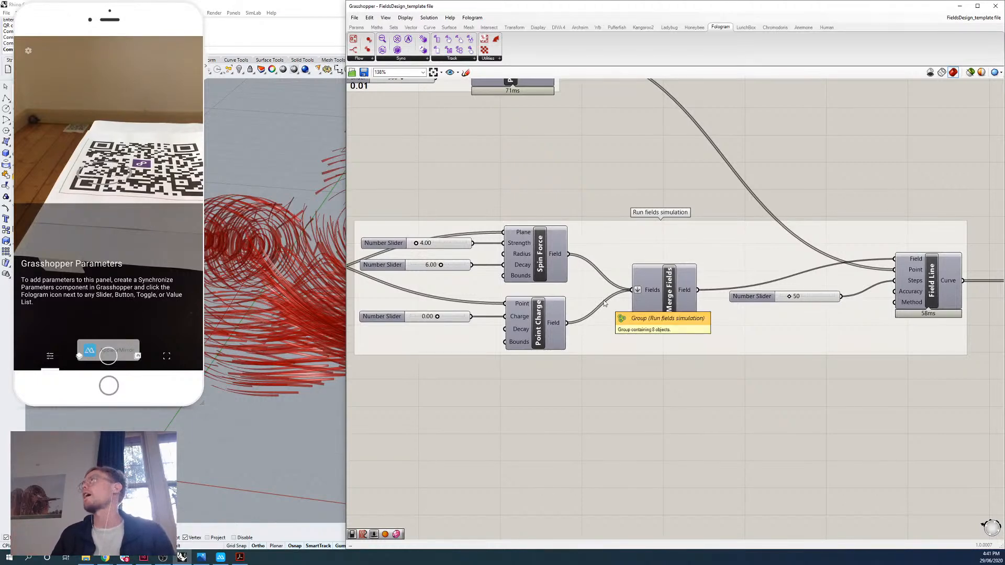
scroll(605, 304, down, 4)
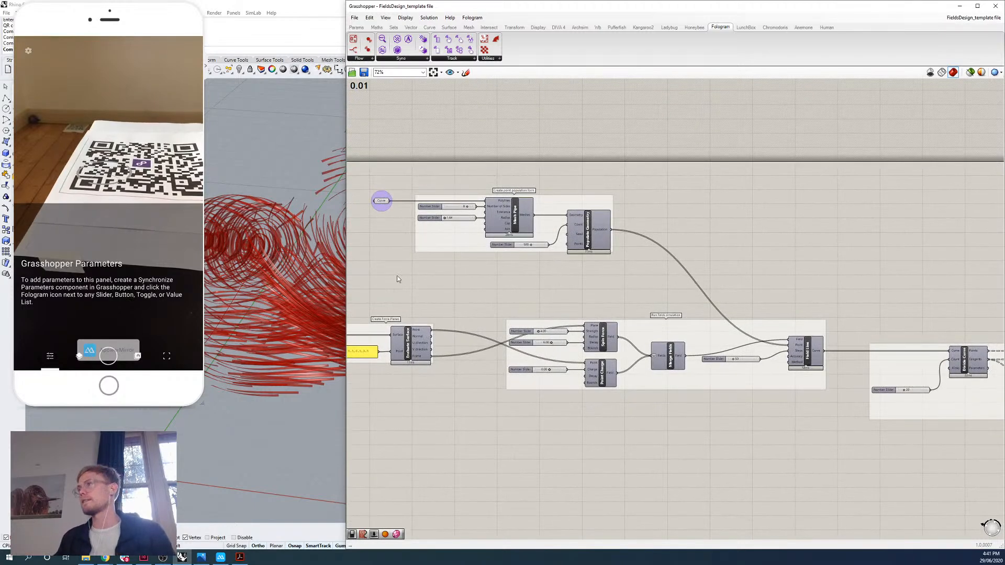
Enlarge the Rhino viewport, highlight the Curve input parameter's geometry and inspect it within the timber strips.
drag(344, 296, 580, 296)
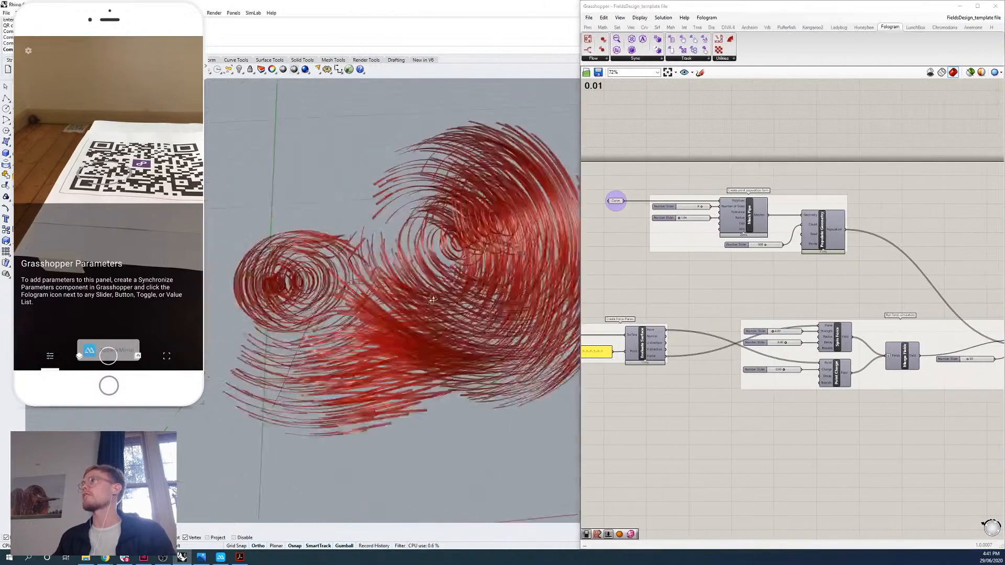
click(615, 202)
scroll(369, 294, down, 3)
right_drag(369, 293, 455, 294)
scroll(427, 275, up, 5)
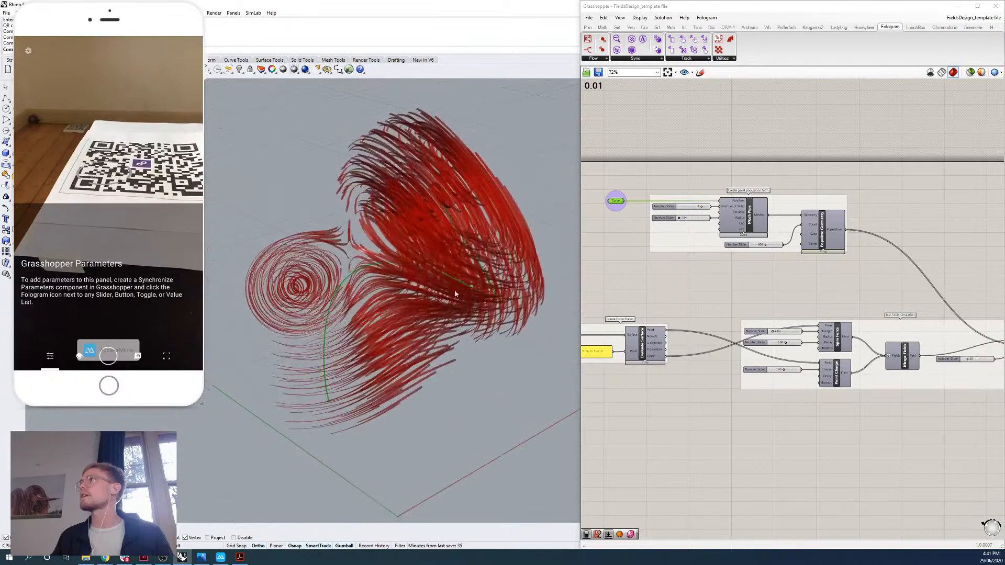
click(971, 73)
click(971, 73)
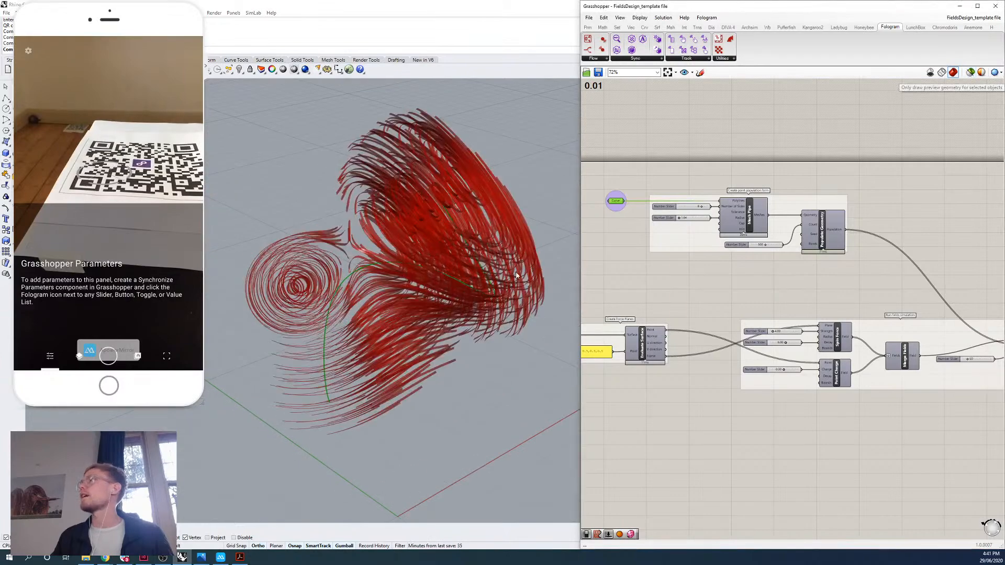
right_drag(446, 171, 494, 278)
Turn on the preview of the Surface input parameter and inspect its force planes at the swirl centres.
right_drag(645, 331, 738, 308)
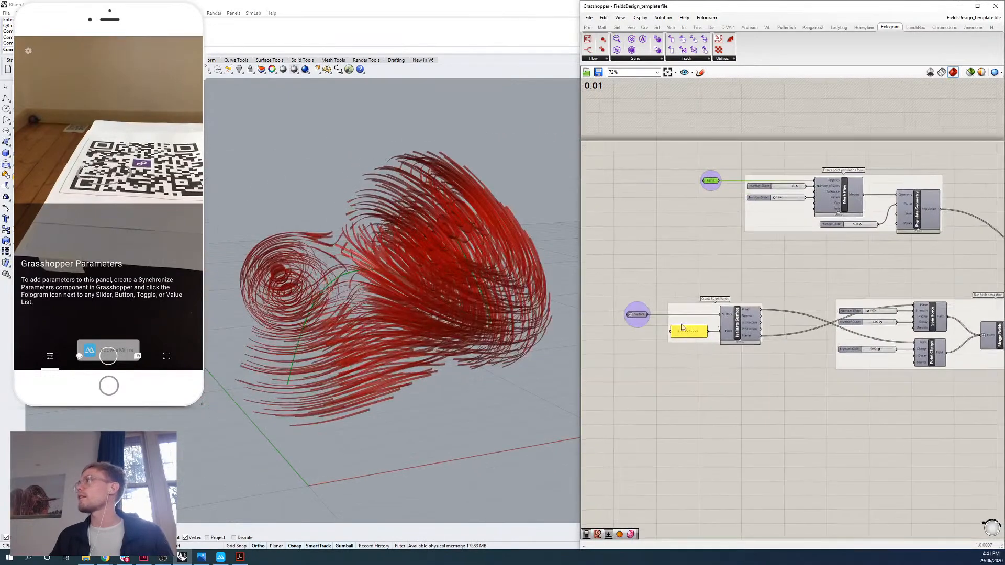
scroll(641, 313, up, 3)
right_click(641, 311)
click(664, 327)
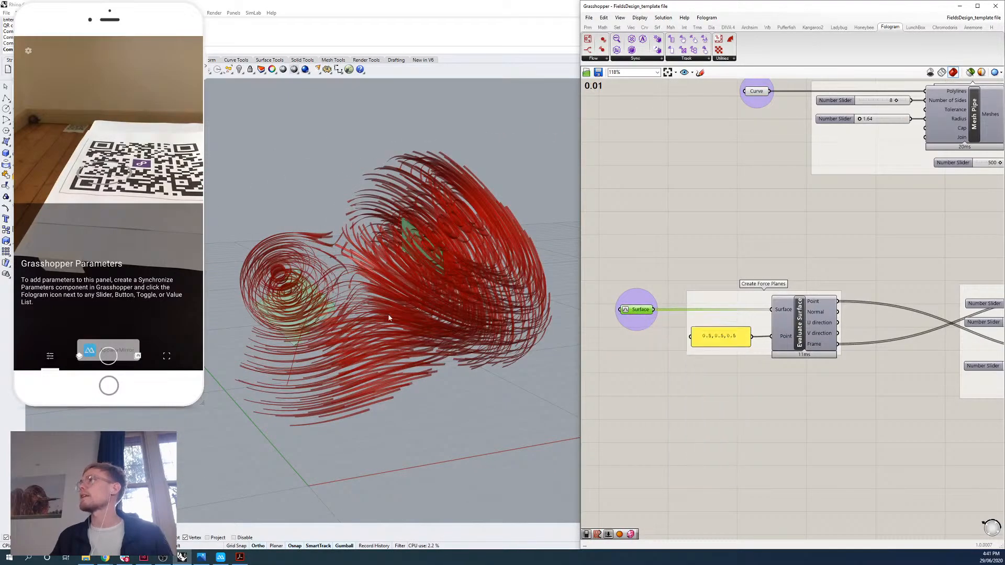
right_drag(388, 317, 289, 215)
scroll(421, 293, up, 2)
scroll(422, 293, up, 6)
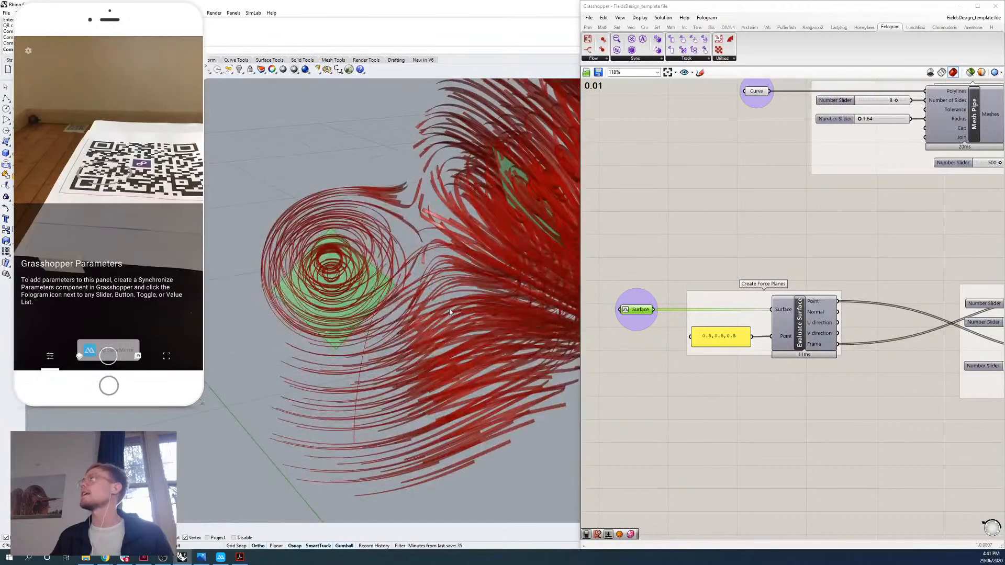
right_drag(445, 314, 472, 306)
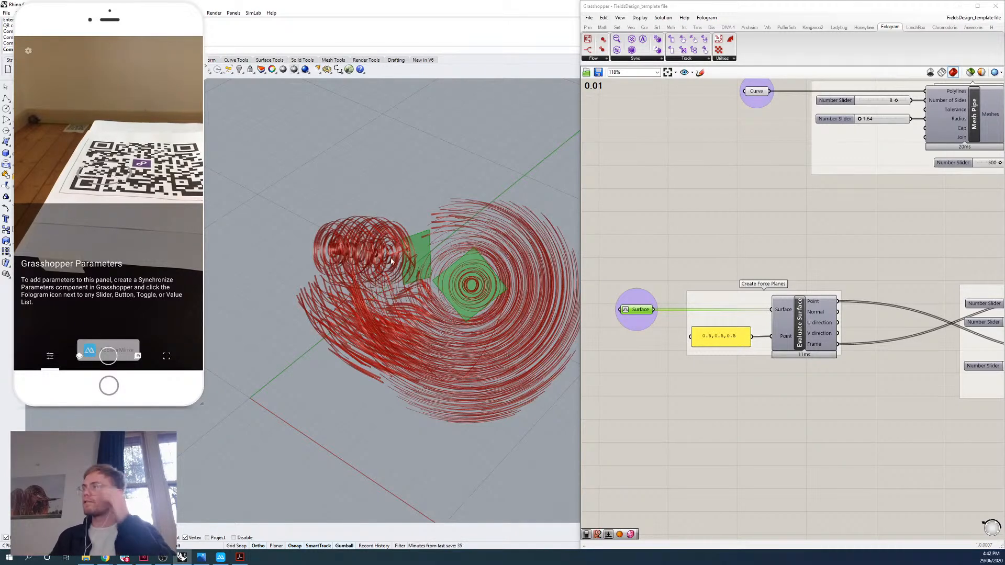
click(696, 264)
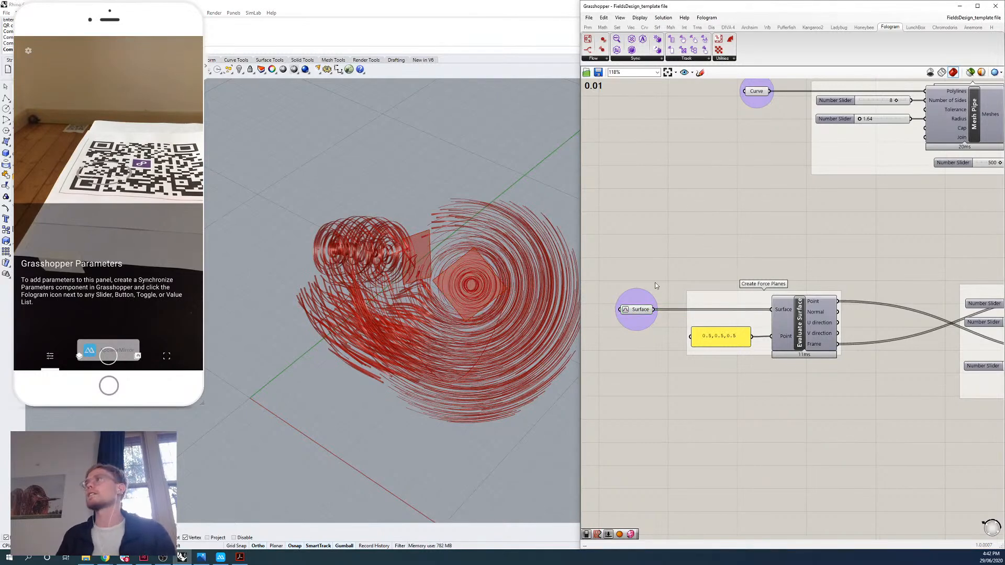
Highlight the Curve input parameter again and inspect how the curve runs through the strips and force planes.
drag(581, 254, 556, 261)
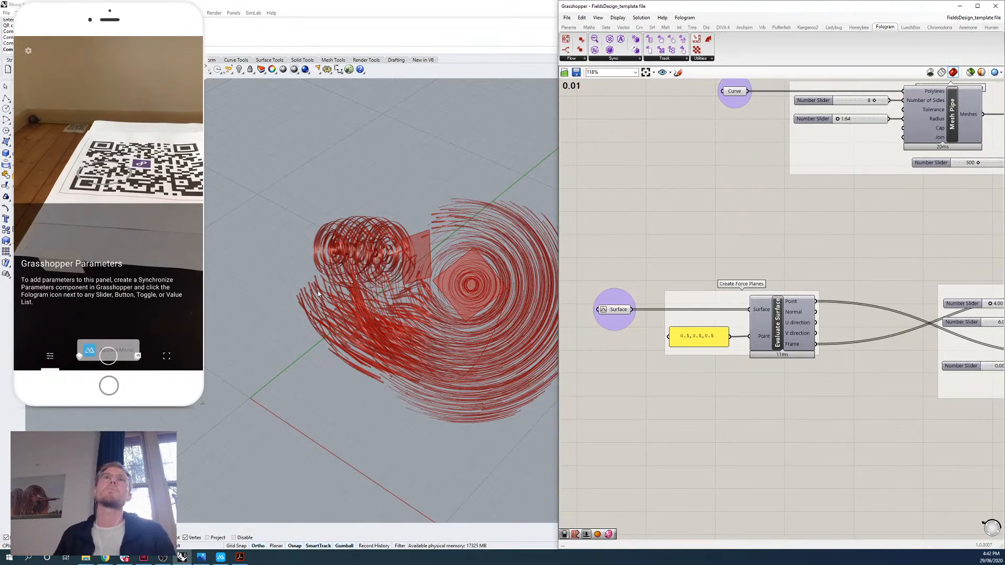
right_drag(653, 212, 784, 296)
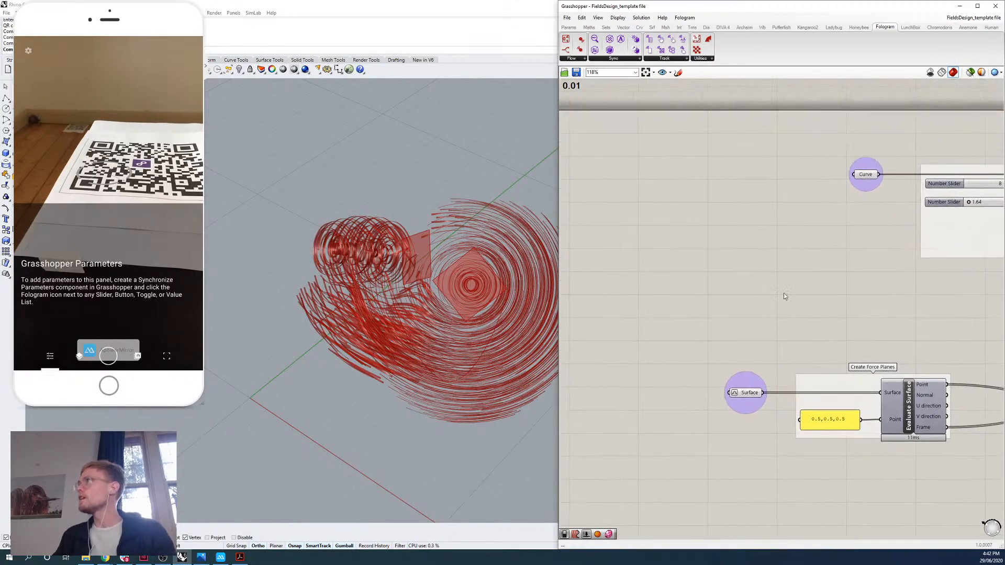
click(866, 176)
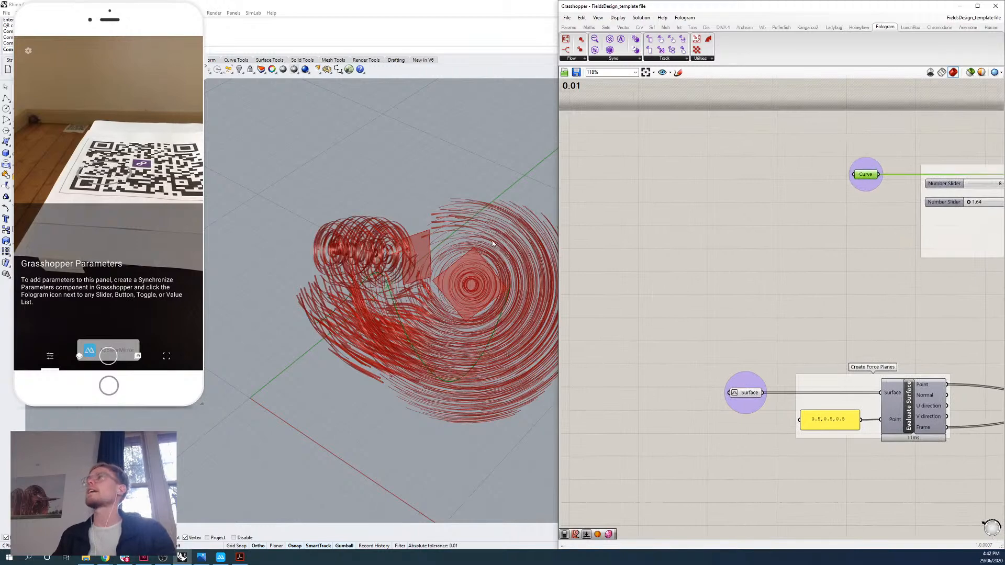
right_drag(492, 240, 409, 335)
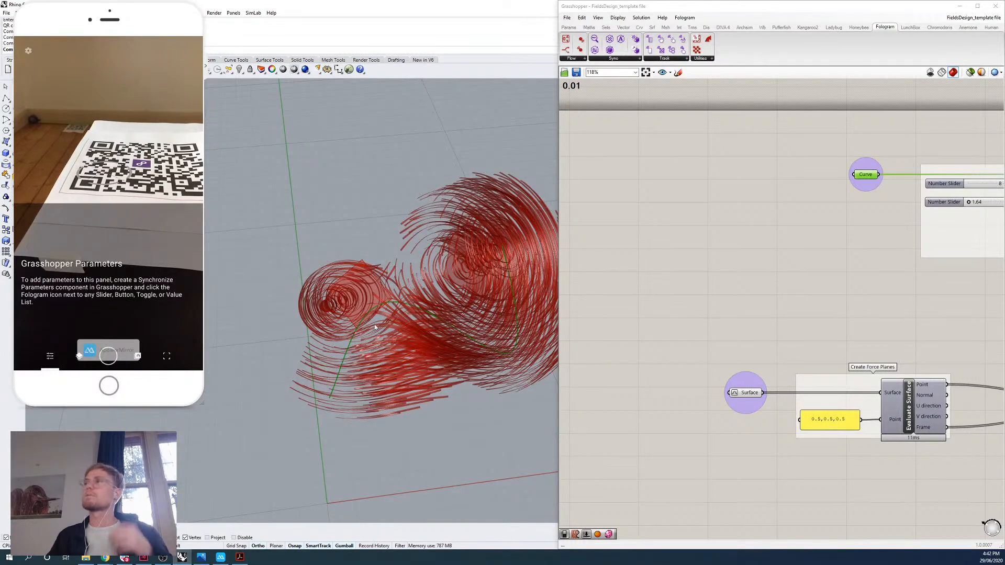
right_drag(375, 327, 505, 327)
click(672, 396)
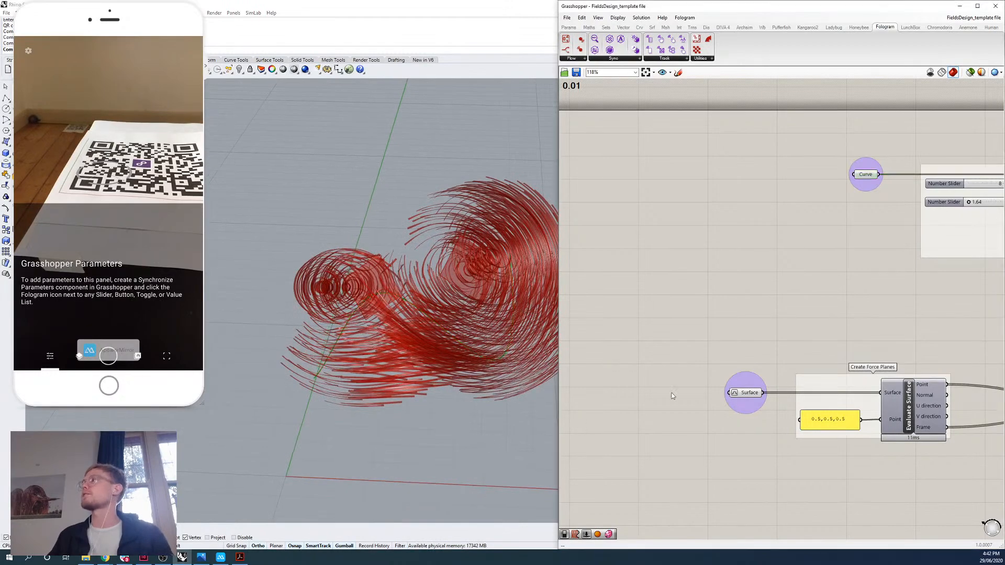
Follow the definition from its input parameters to the Mesh Thicken component and the output Mesh parameter.
right_drag(461, 355, 486, 348)
right_drag(794, 304, 672, 313)
scroll(884, 297, down, 4)
right_drag(885, 297, 665, 298)
right_drag(859, 320, 752, 286)
right_drag(865, 277, 568, 230)
right_drag(984, 288, 670, 269)
scroll(762, 309, up, 5)
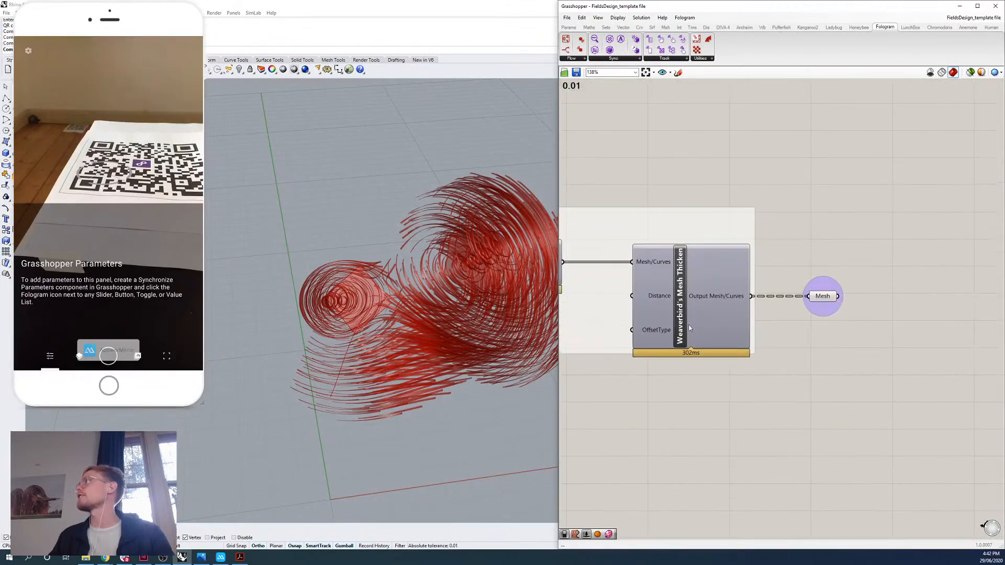
View the whole definition, then highlight the output Mesh parameter and examine its geometry in an enlarged Rhino viewport.
drag(557, 336, 345, 336)
scroll(657, 330, down, 10)
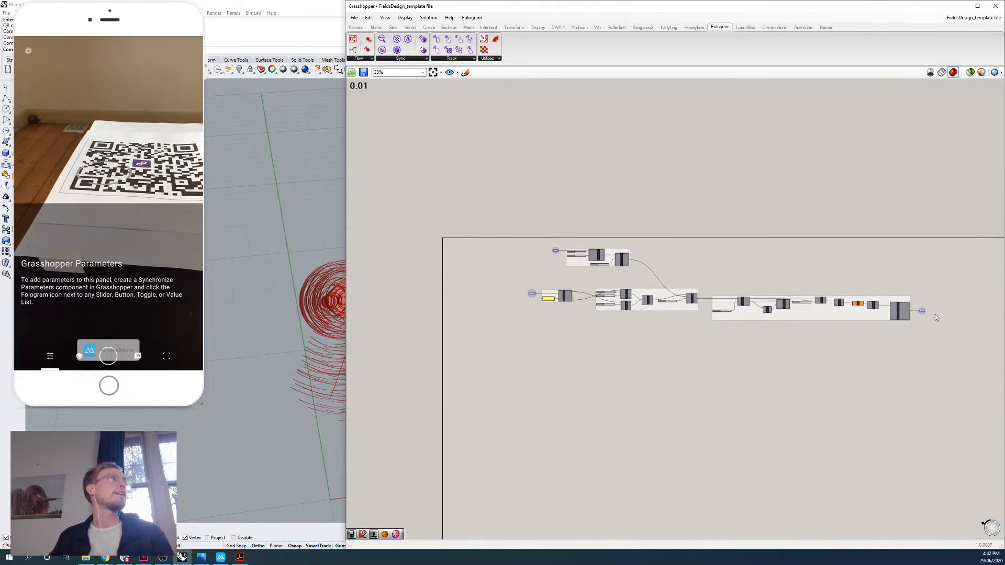
scroll(937, 319, up, 10)
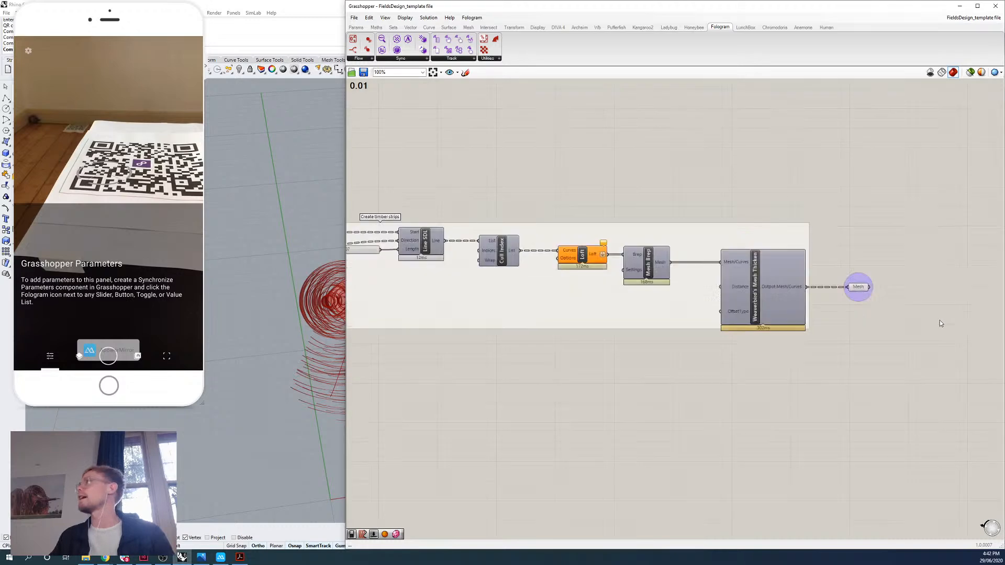
right_drag(771, 294, 626, 303)
click(618, 299)
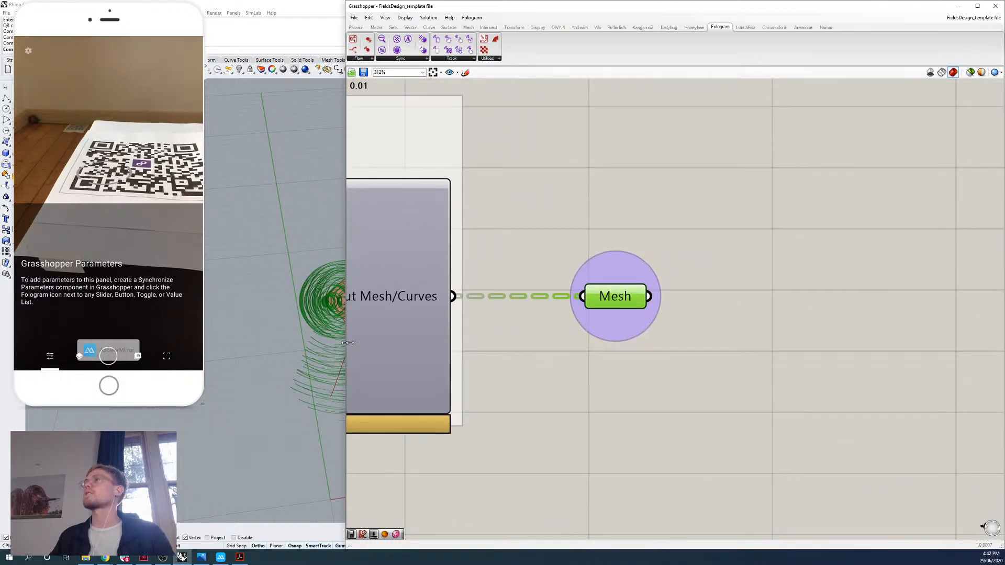
drag(348, 343, 494, 343)
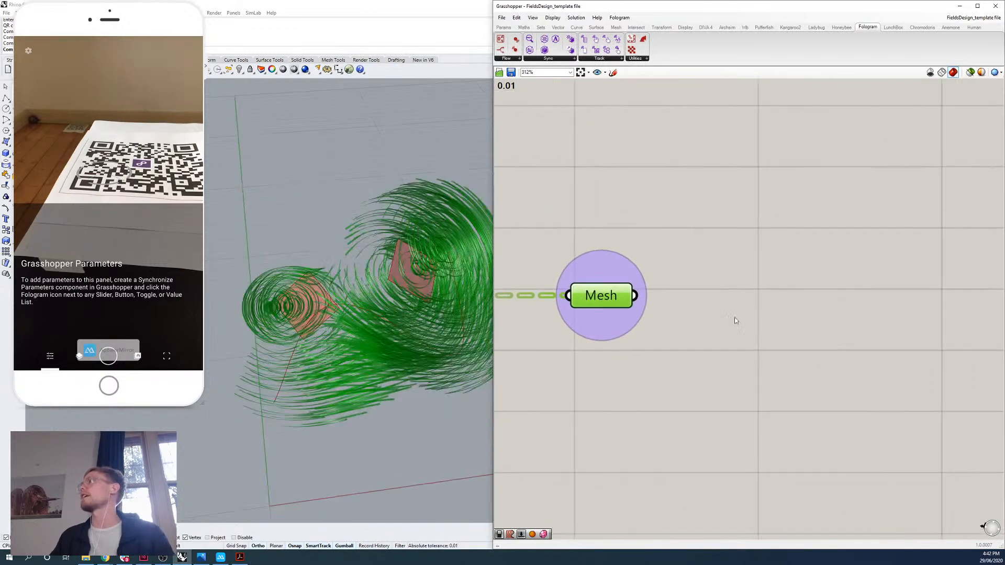
Clear the selection and place a Fologram Sync Object component beside the output Mesh parameter.
click(736, 321)
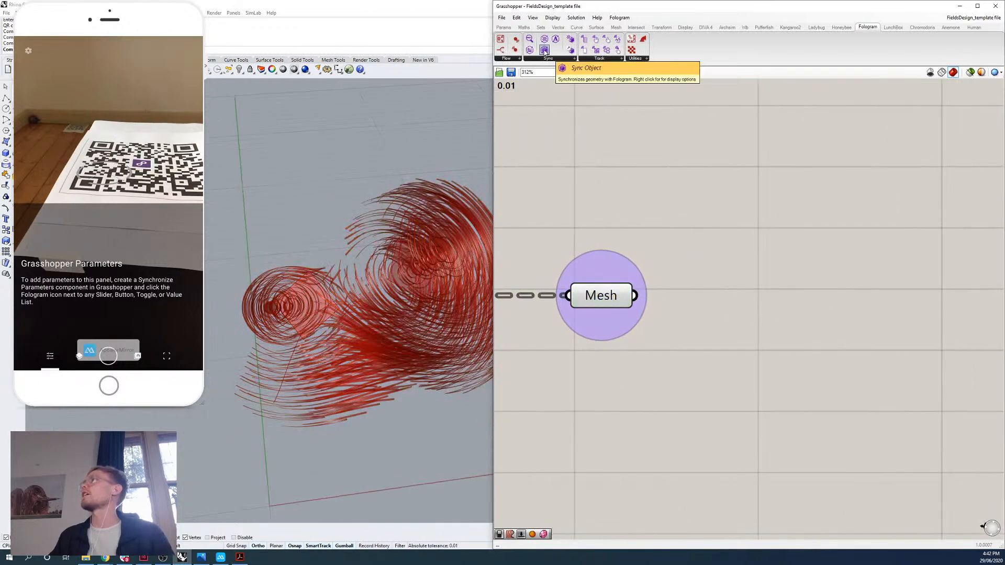
drag(775, 310, 775, 309)
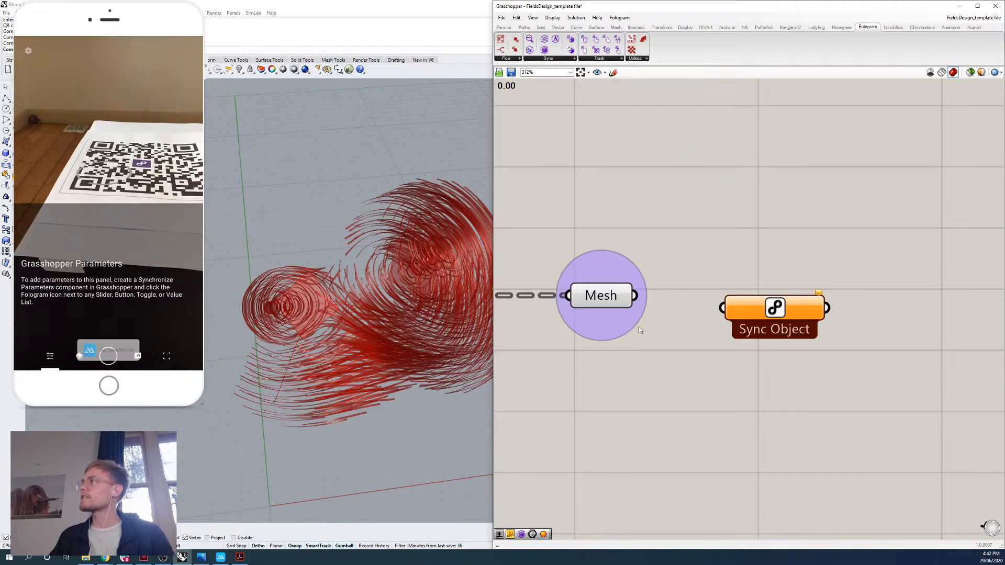
Connect the output Mesh parameter to the Sync Object component and assign the Timber Texture image as its texture.
drag(635, 297, 723, 307)
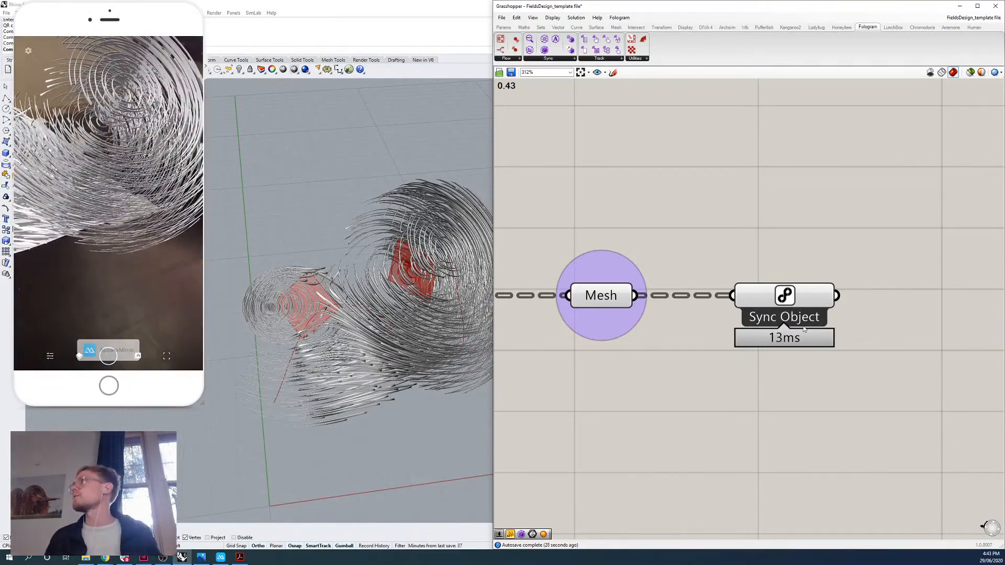
scroll(840, 348, down, 1)
scroll(816, 320, down, 2)
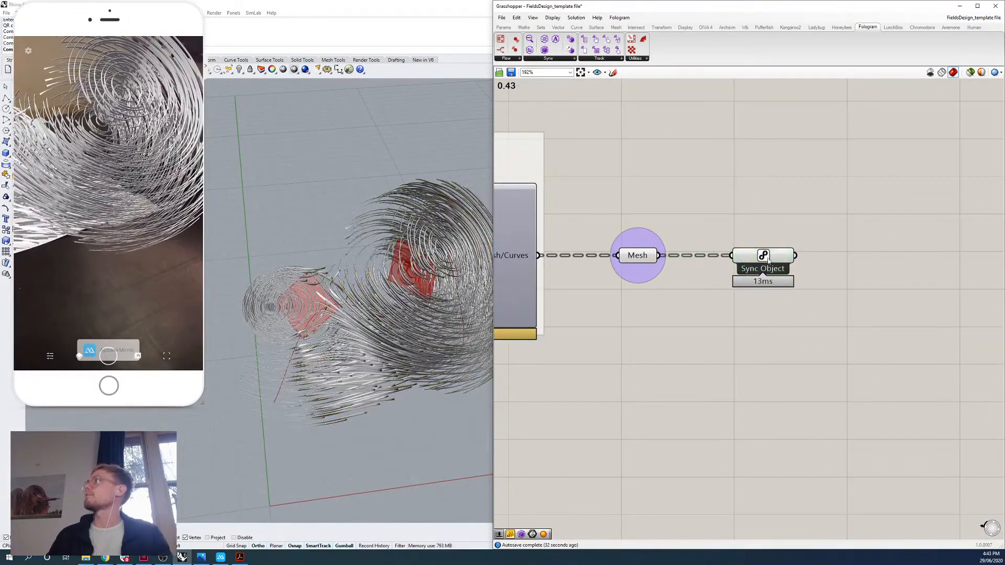
right_click(765, 256)
click(792, 440)
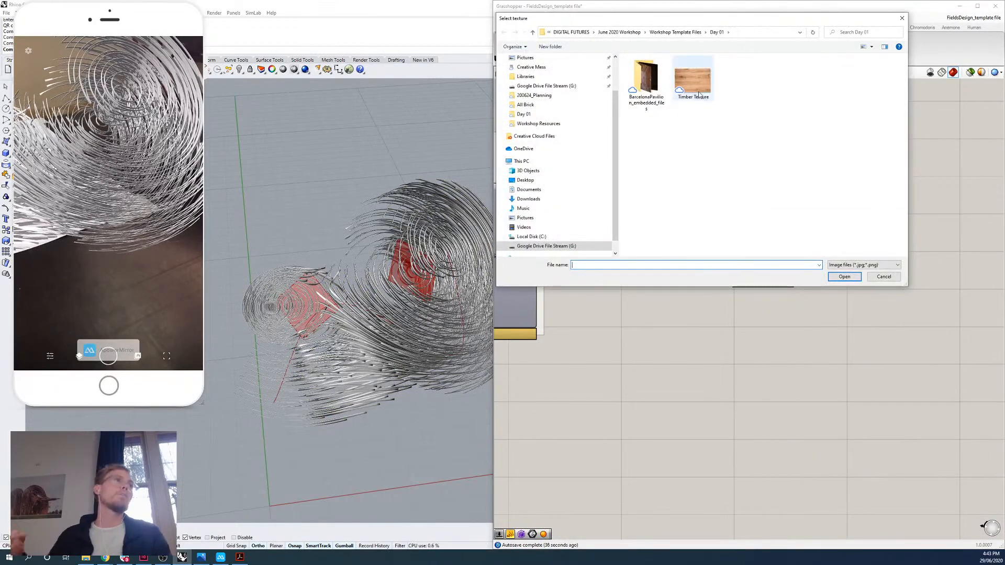
click(697, 84)
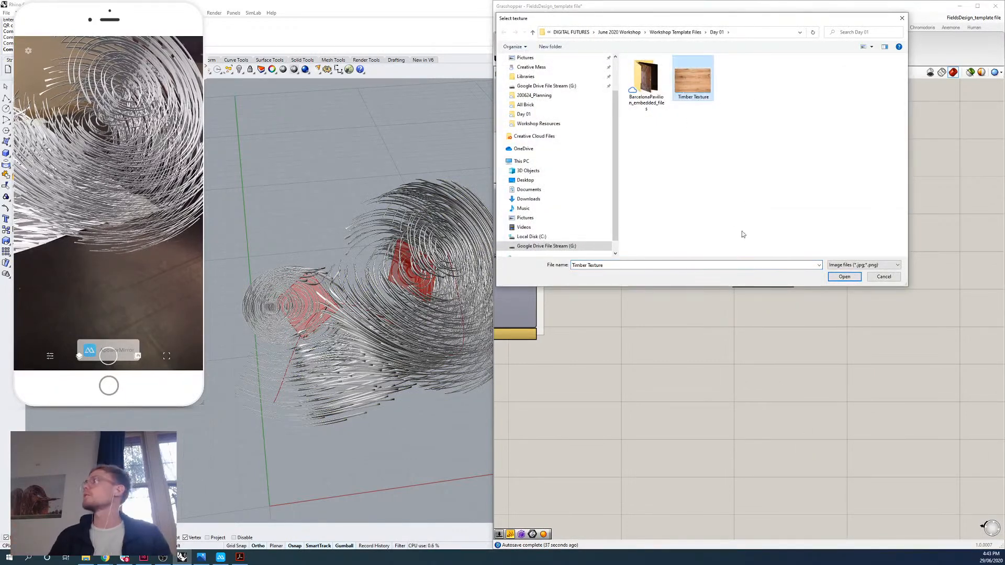
click(844, 277)
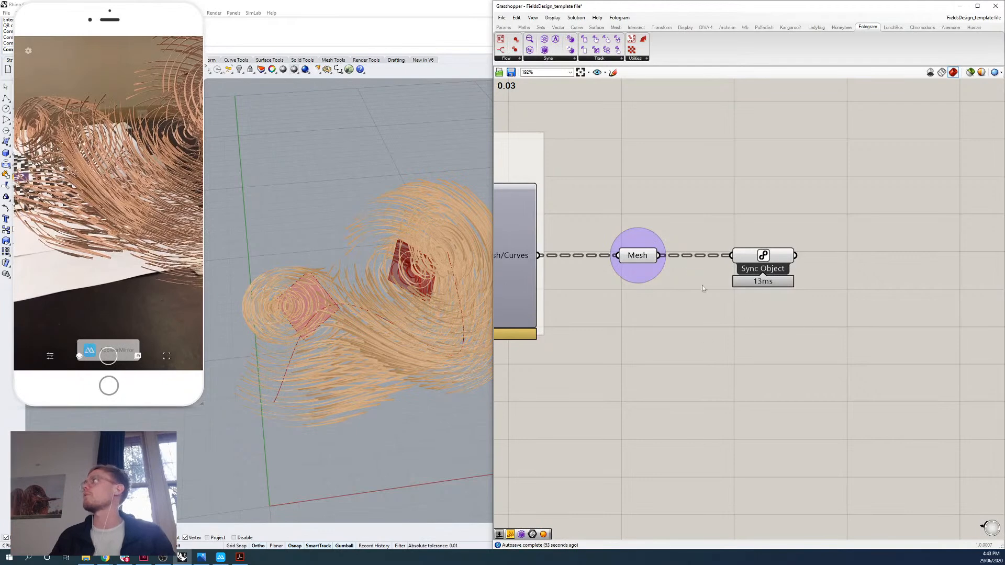
Highlight the Sync Object component's geometry, clear the selection, and review its texture, specular and gloss options.
click(759, 260)
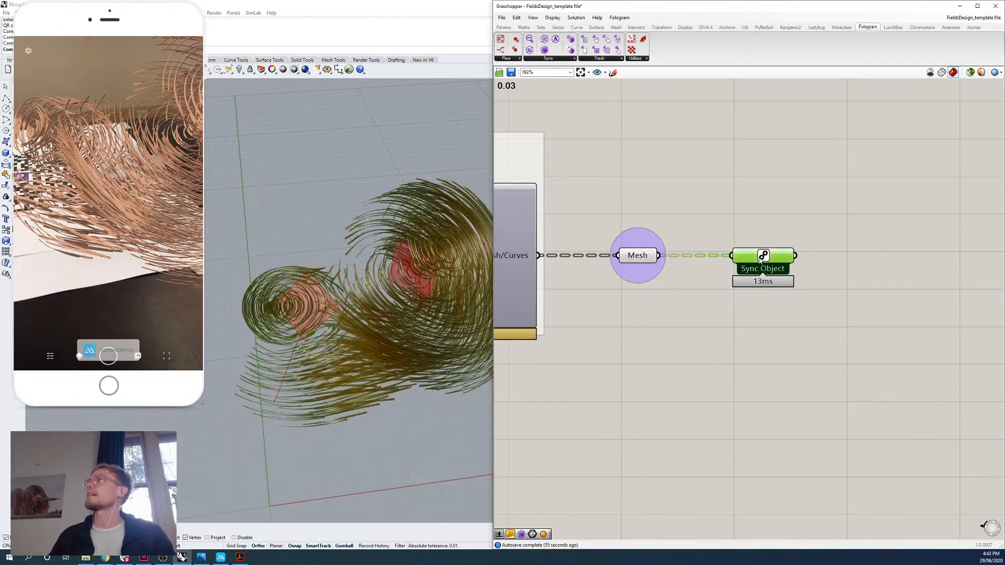
click(750, 345)
right_click(765, 257)
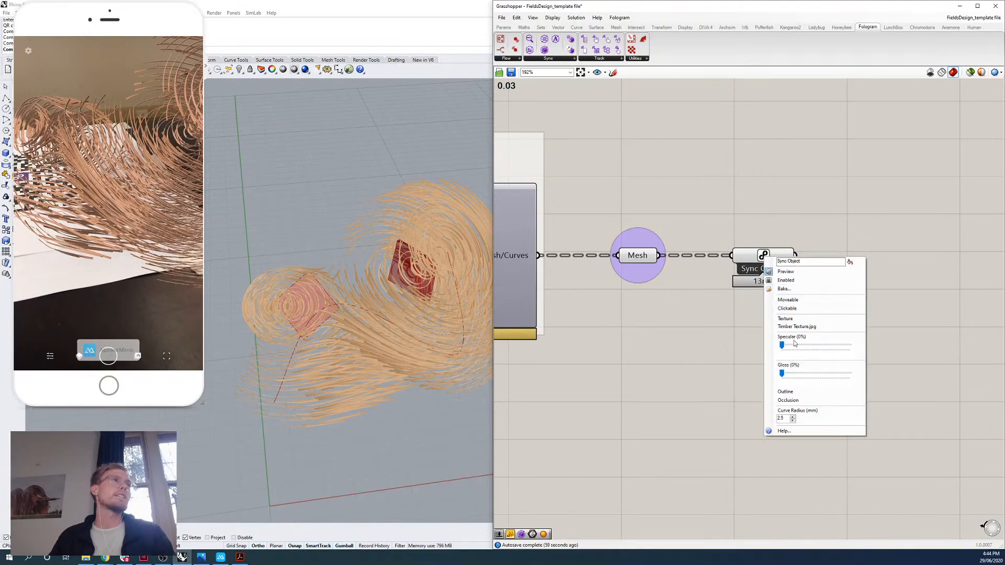
click(683, 345)
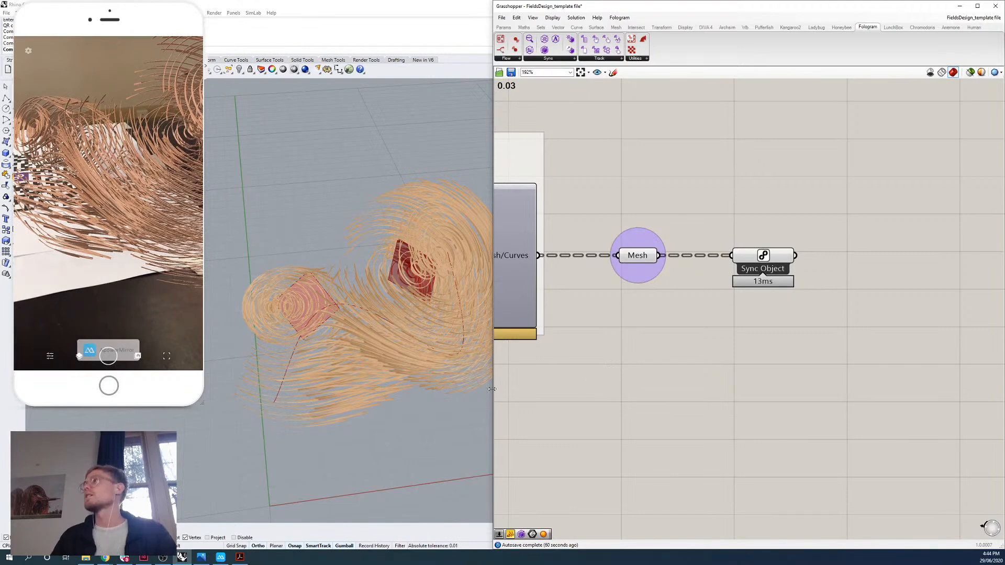
Enlarge the Grasshopper canvas and move the Curve input parameter well away from the point population group to make room for new components.
drag(492, 389, 320, 391)
scroll(894, 320, down, 6)
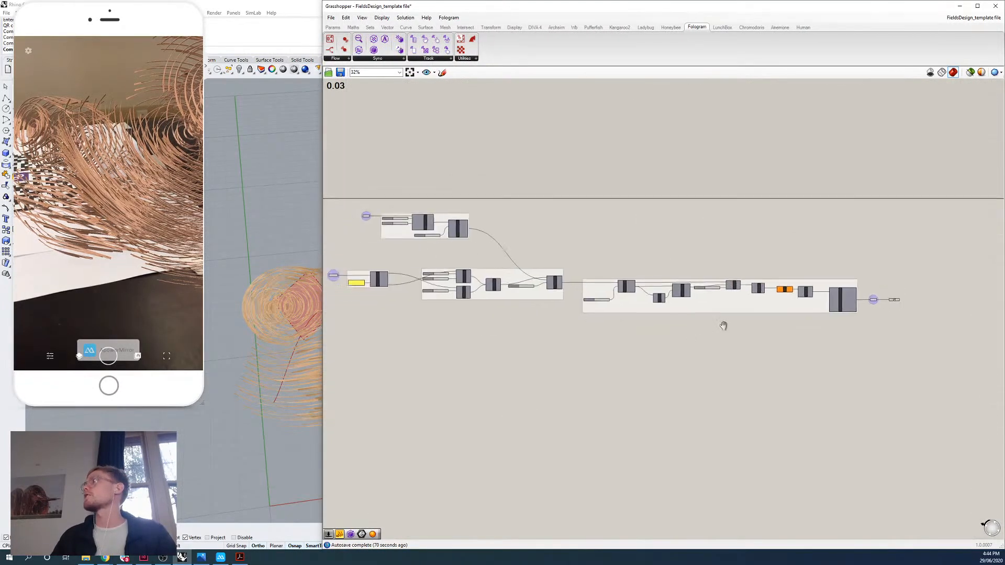
right_drag(724, 325, 799, 316)
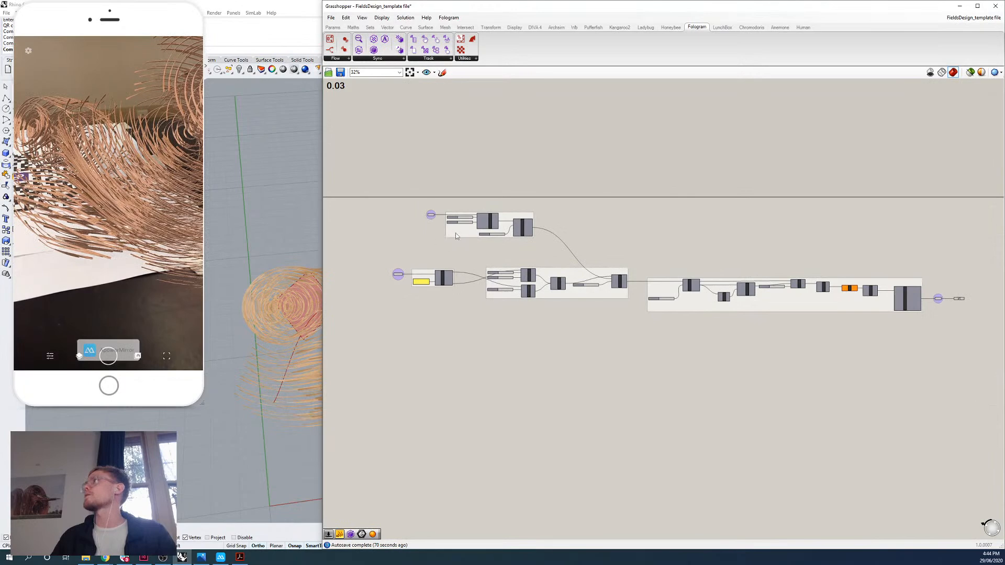
scroll(456, 236, up, 6)
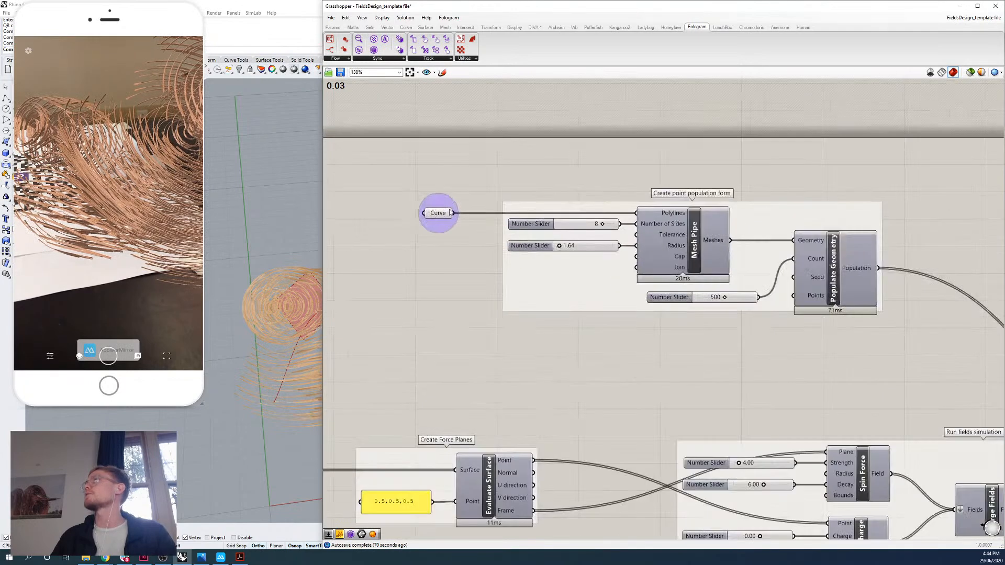
right_drag(427, 210, 794, 256)
click(616, 255)
scroll(616, 255, down, 2)
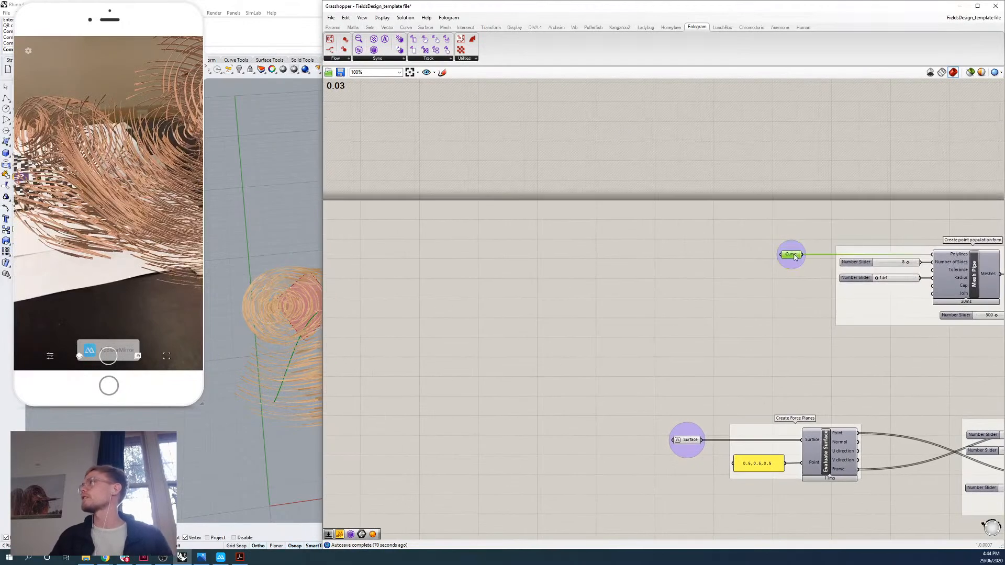
drag(794, 256, 371, 254)
right_drag(431, 265, 559, 314)
click(544, 319)
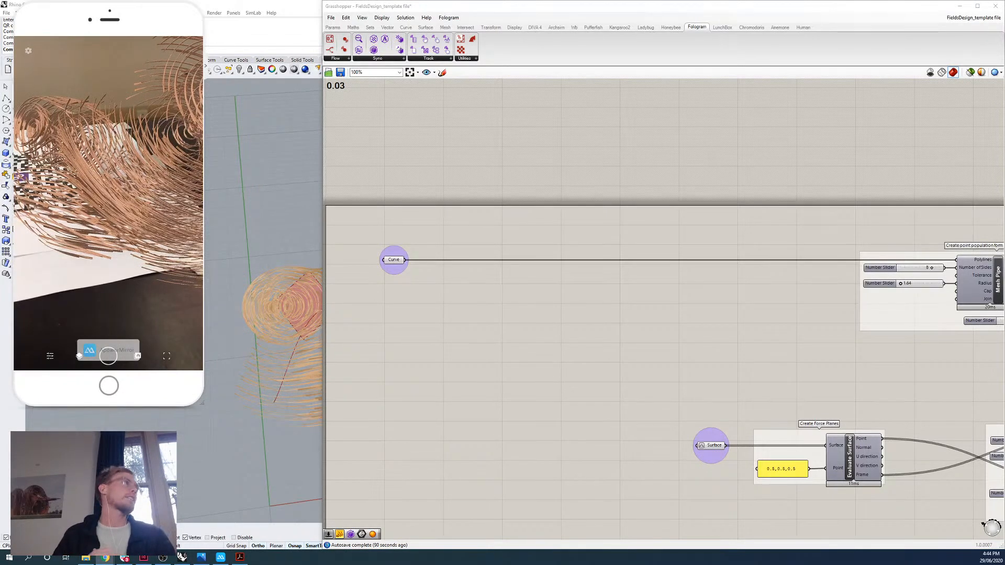
Add a Control Points component just below the wire leaving the Curve input parameter.
click(395, 261)
double_click(438, 304)
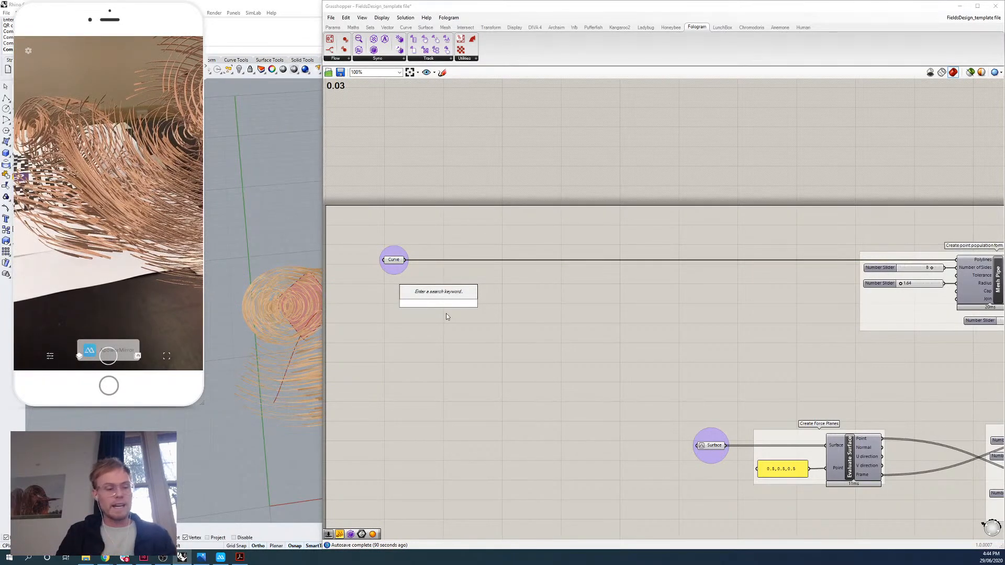
text(control po)
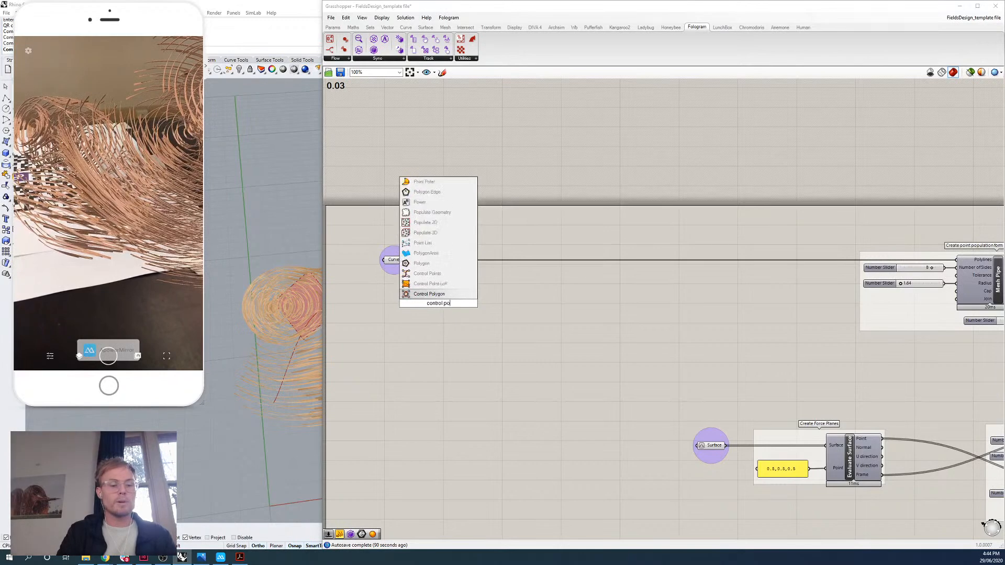
text(ints)
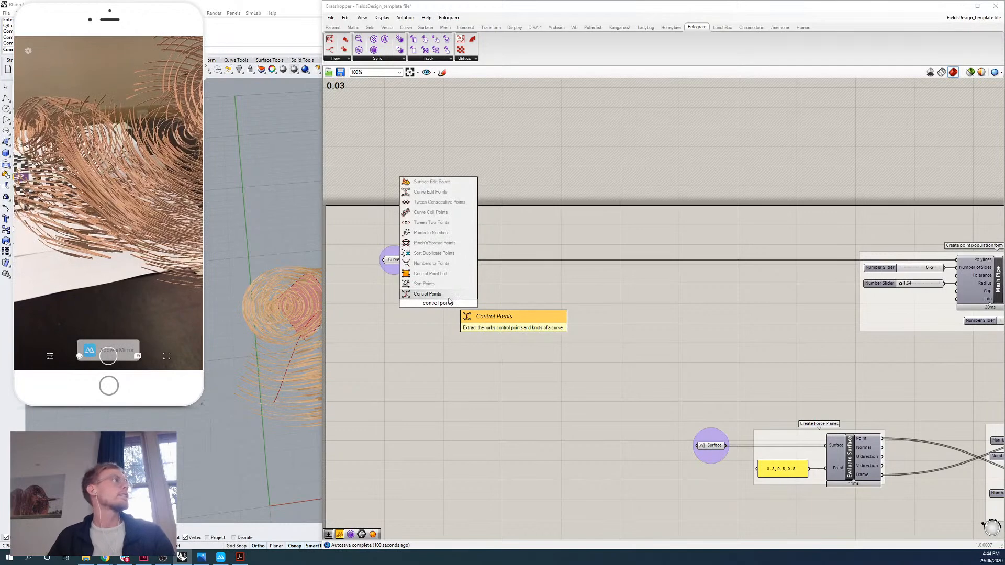
key(Return)
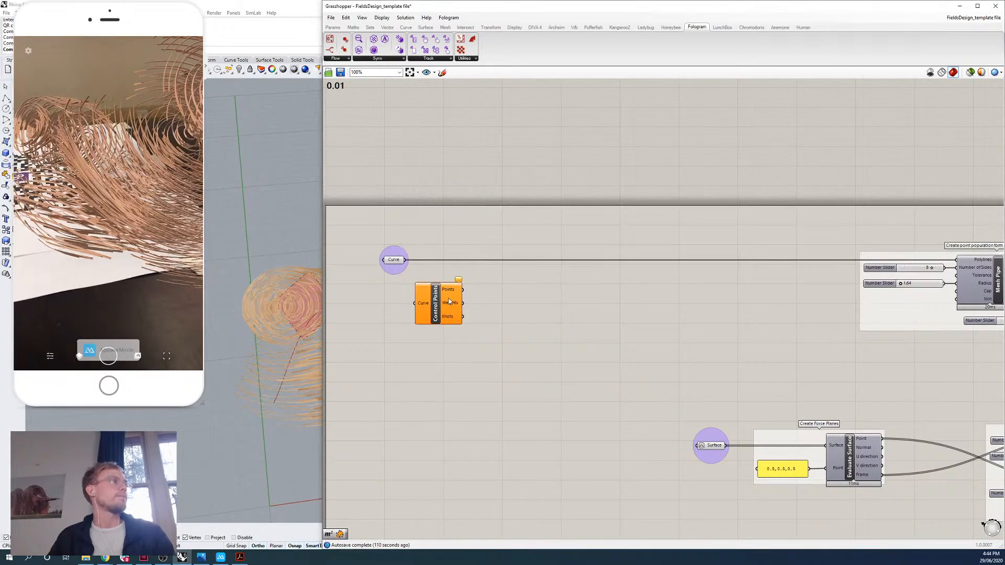
drag(453, 314, 492, 310)
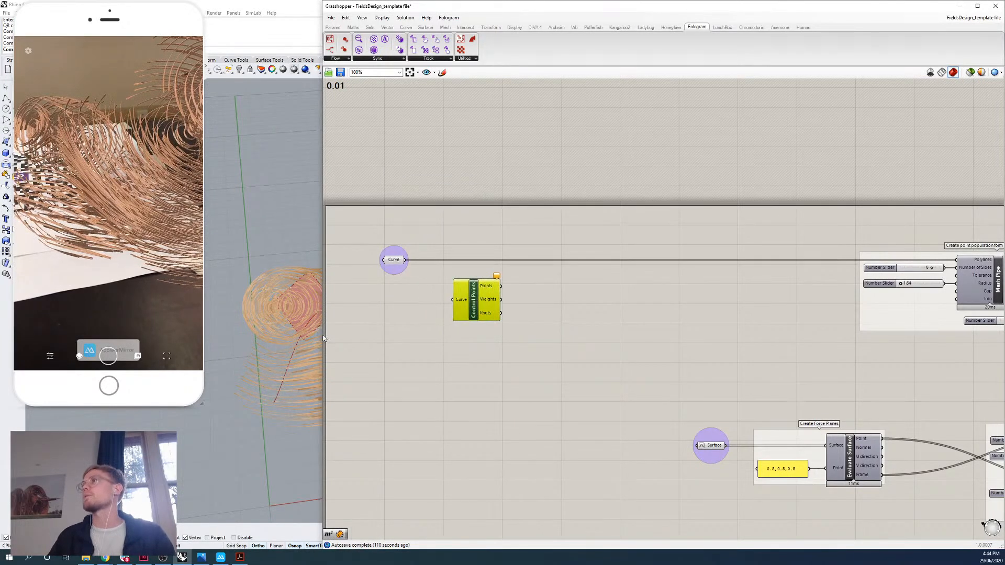
Connect the Curve parameter to the Control Points component and examine the extracted points in an enlarged Rhino viewport.
drag(323, 338, 464, 338)
scroll(602, 311, up, 2)
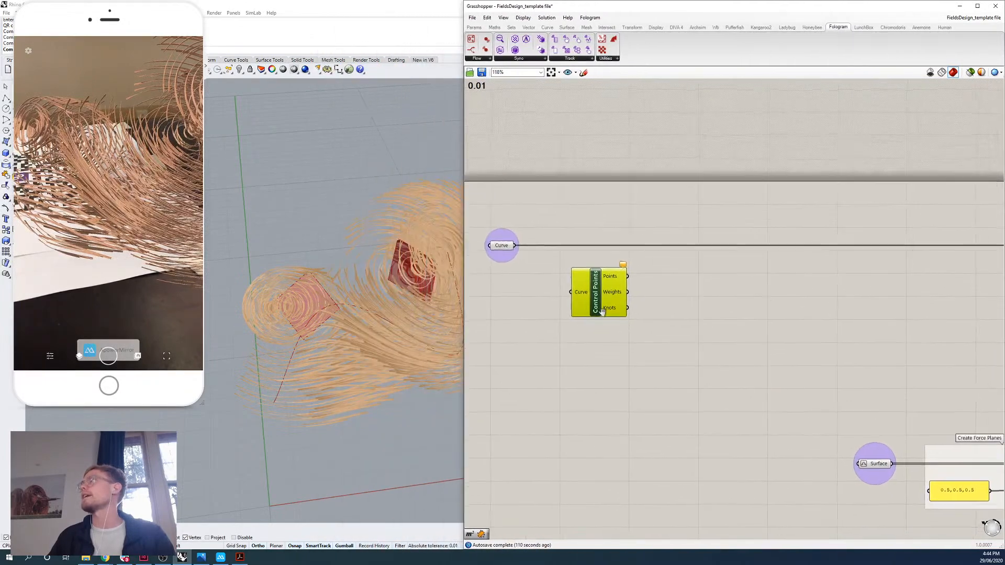
drag(516, 246, 570, 296)
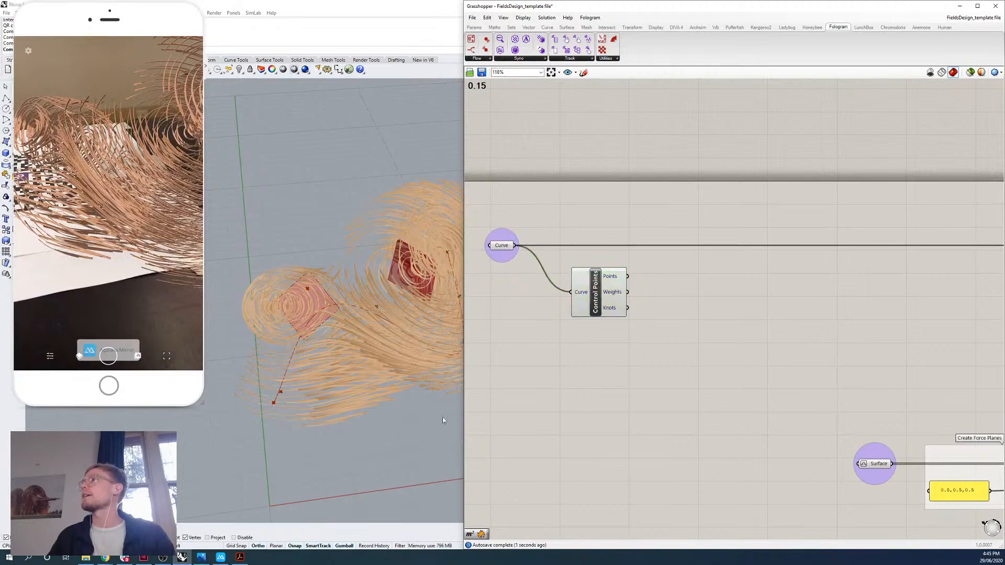
right_drag(443, 421, 413, 360)
scroll(413, 360, up, 4)
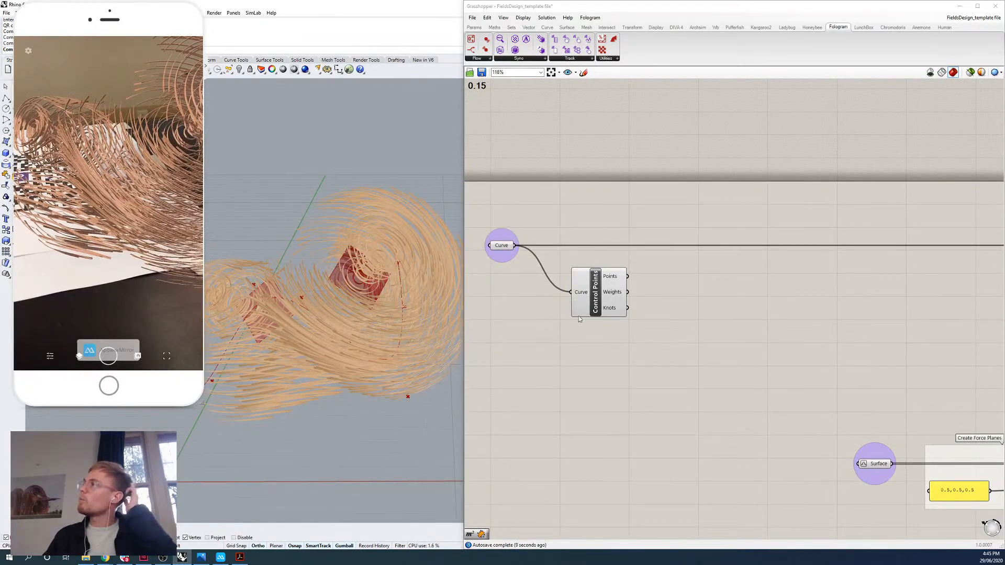
drag(582, 308, 586, 320)
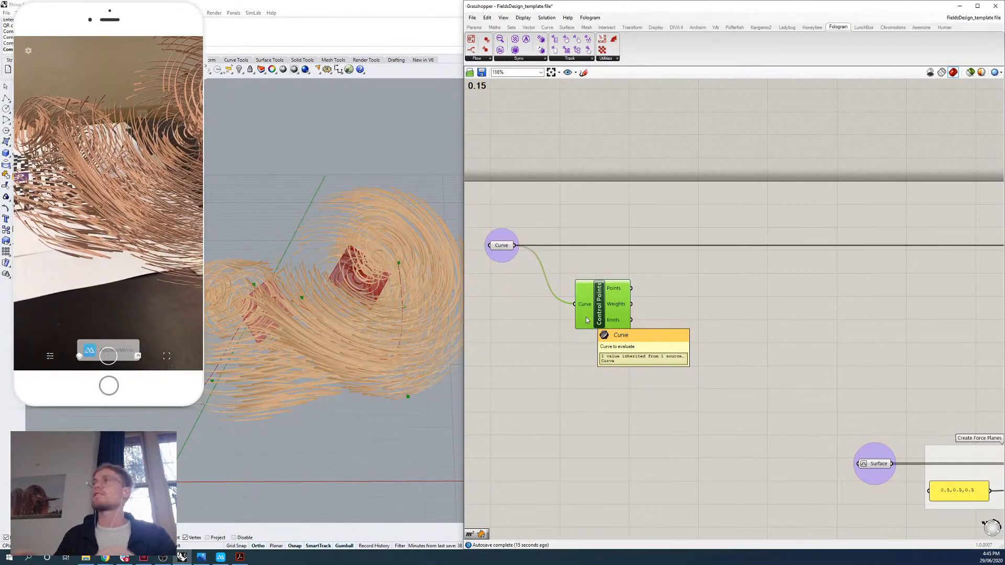
click(725, 325)
Add a Mesh Sphere component beside the Control Points component.
double_click(687, 327)
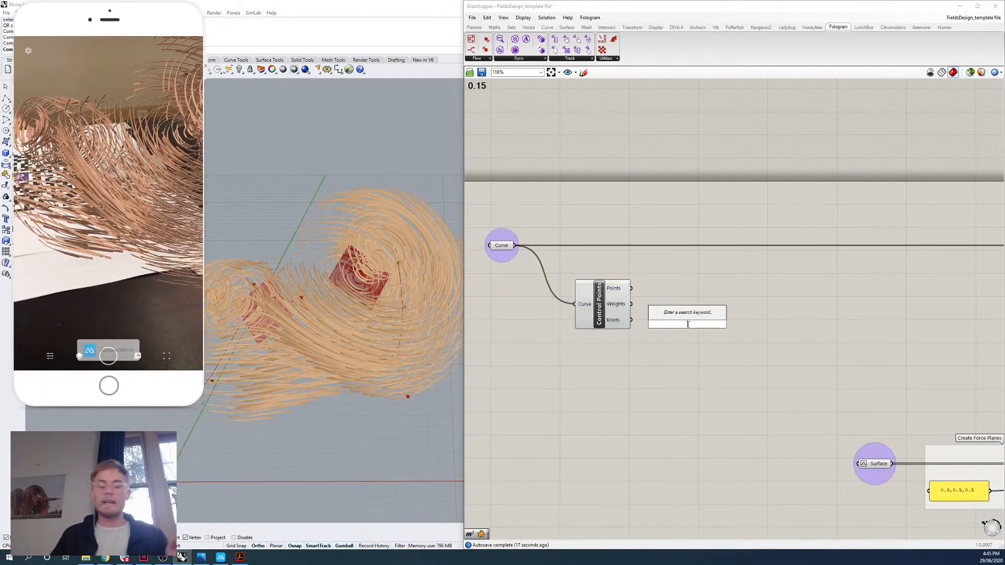
text(mesh sphere)
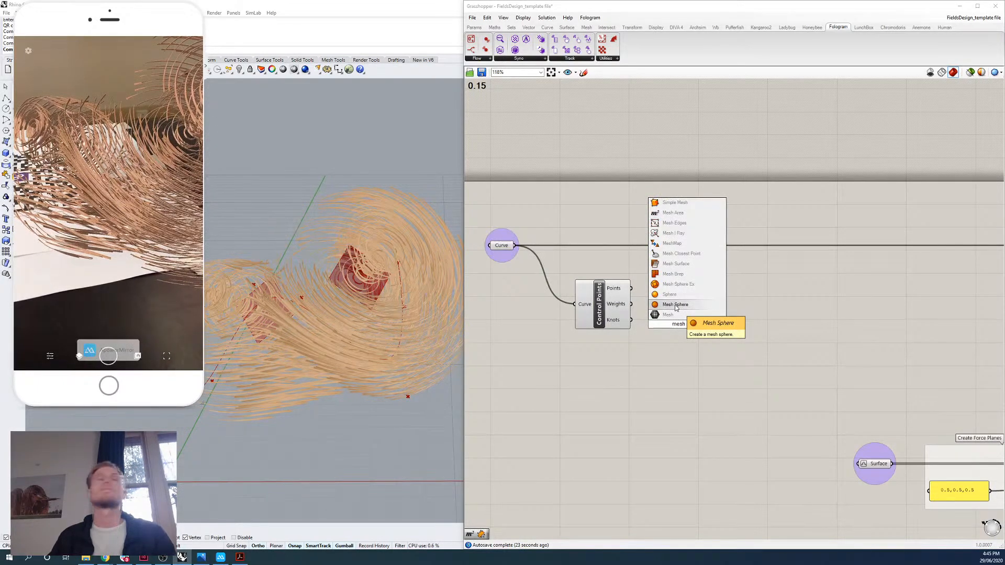
click(675, 305)
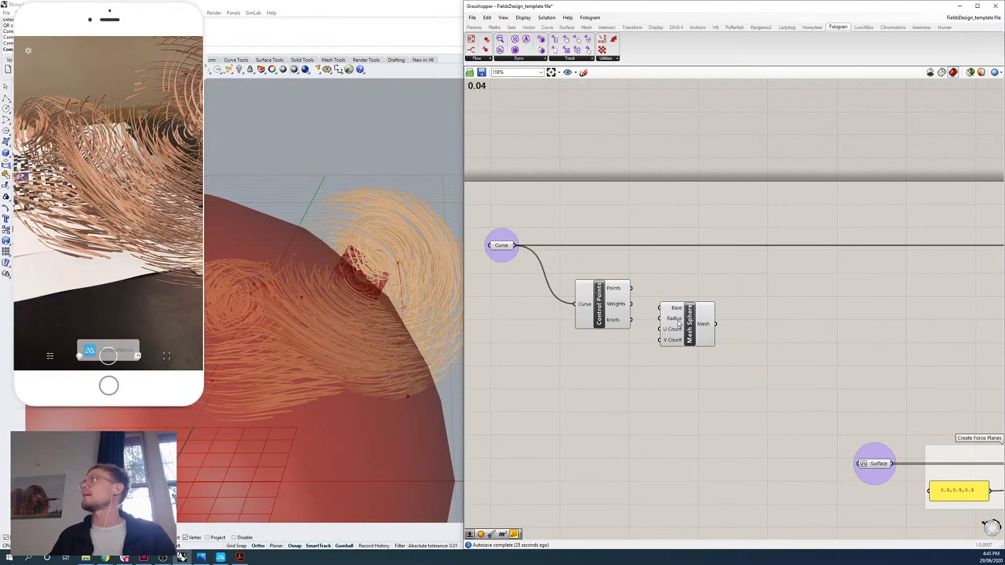
drag(678, 323, 714, 323)
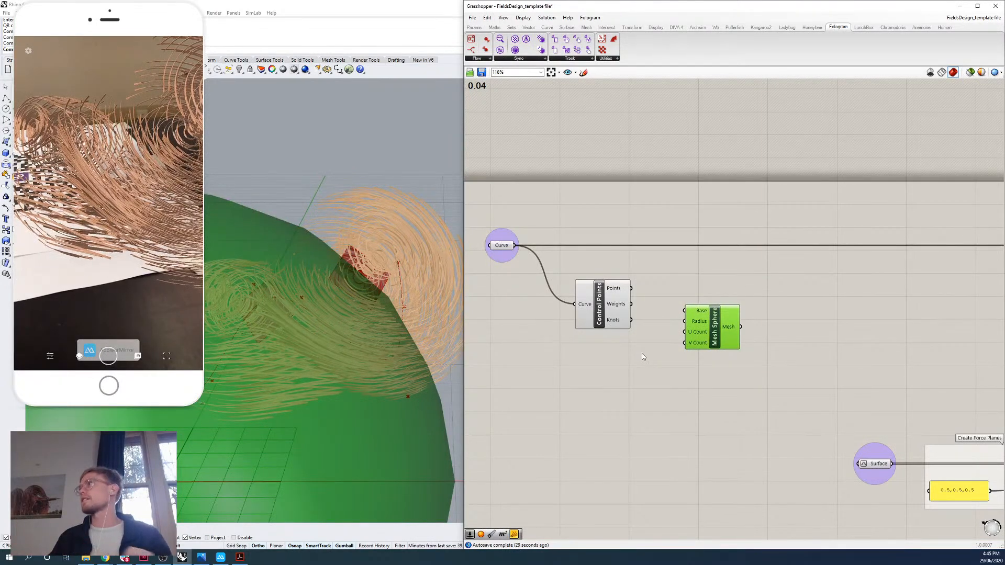
Create a number slider set to 0.30 and connect it to the Mesh Sphere's Radius input.
double_click(623, 378)
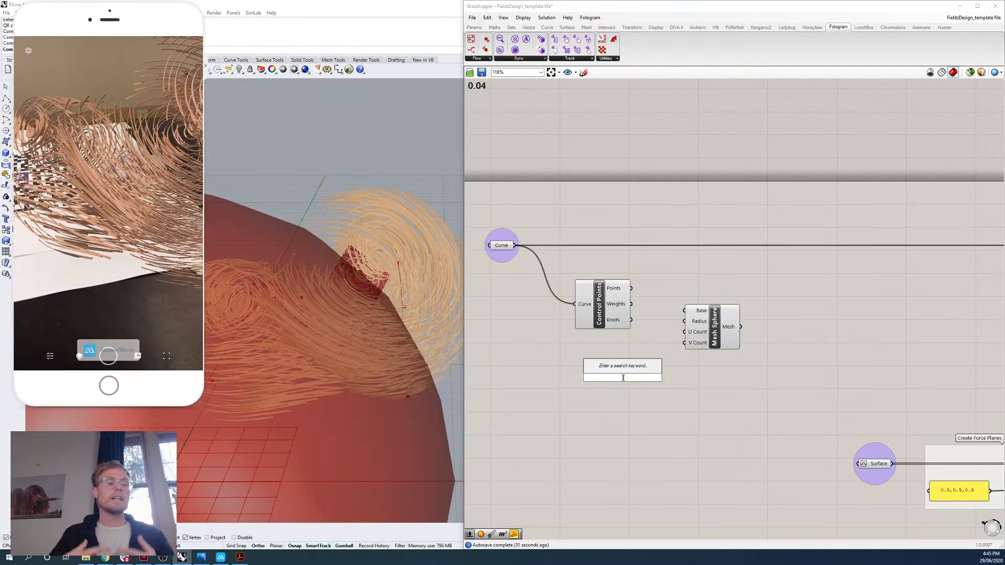
text(0)
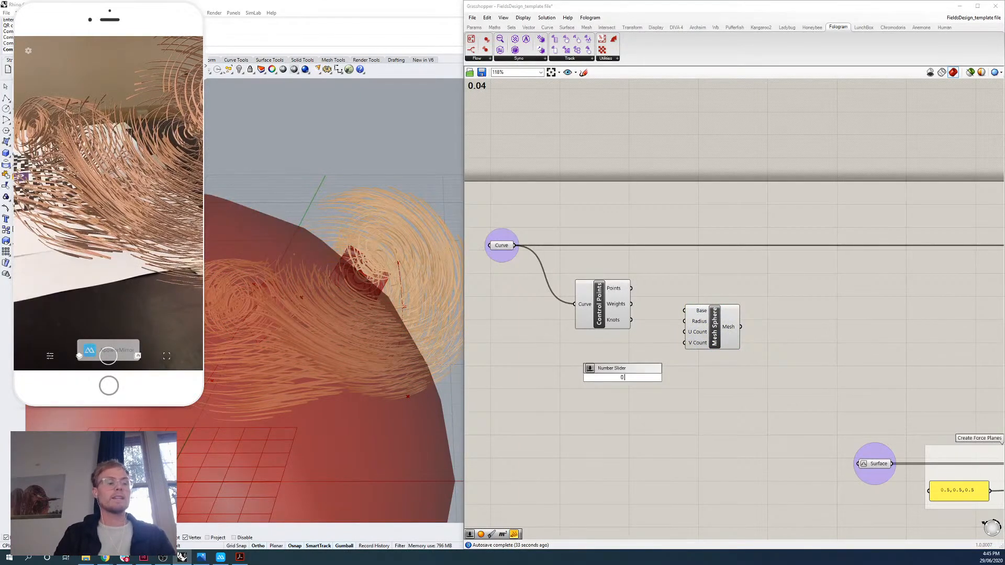
text(.30)
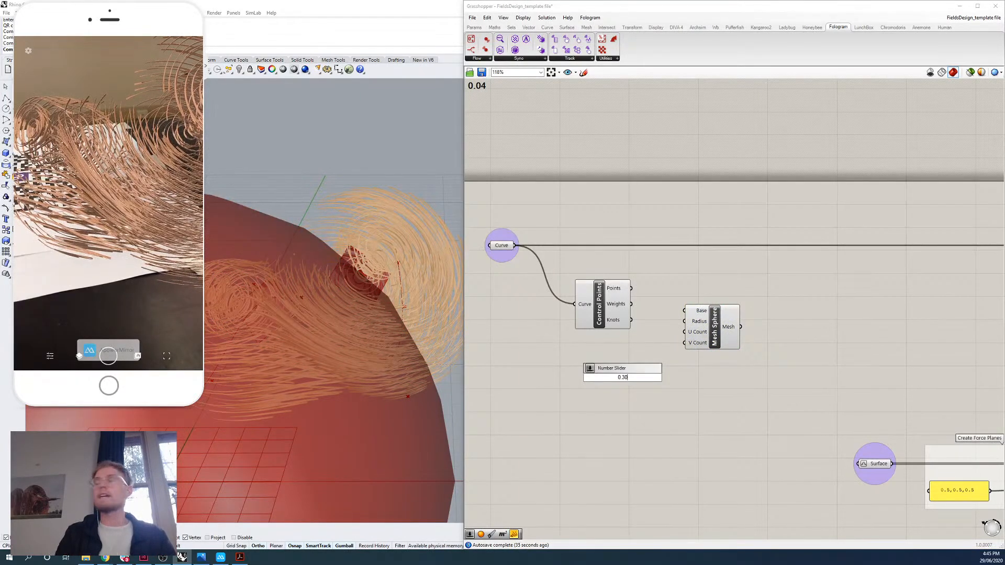
key(Return)
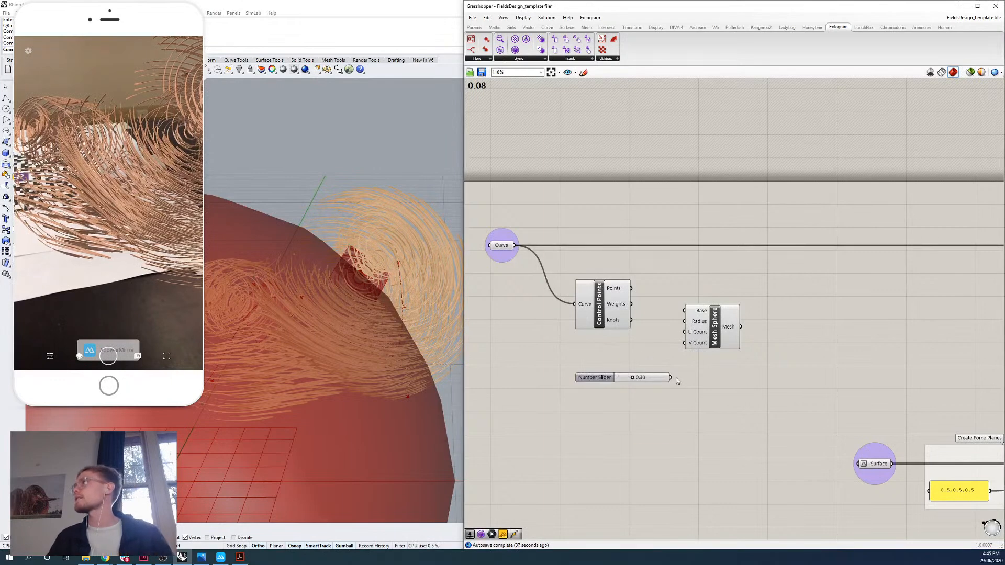
drag(670, 377, 709, 329)
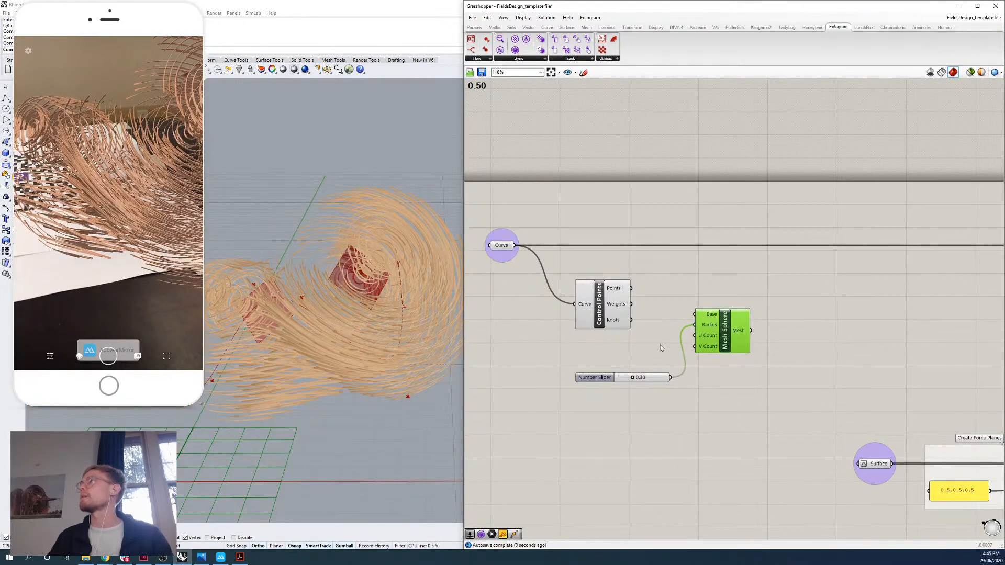
click(636, 331)
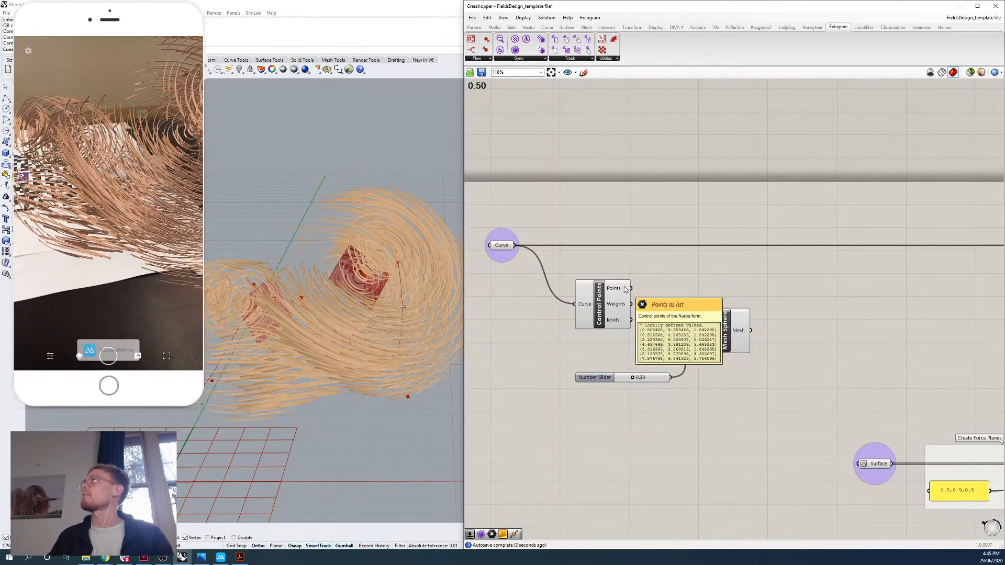
Connect the Control Points' Points output to the Mesh Sphere's Base input and inspect the spheres along the curve.
drag(631, 289, 697, 300)
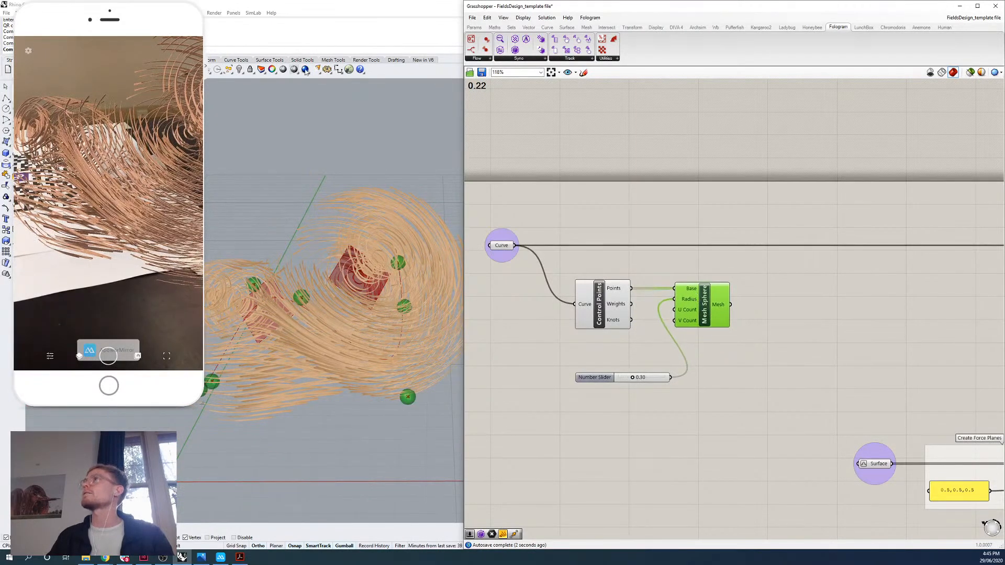
drag(464, 279, 533, 281)
right_drag(468, 288, 293, 403)
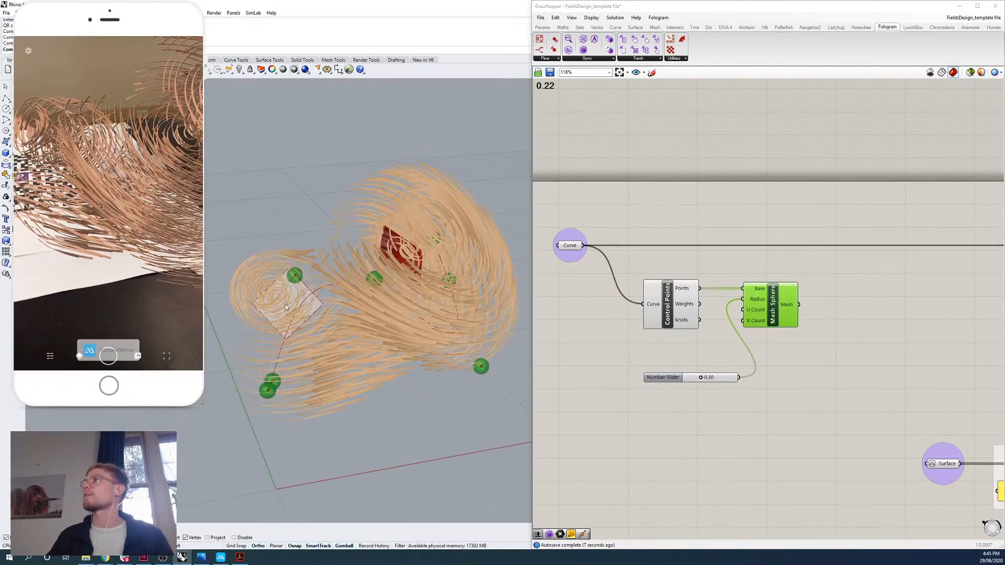
right_drag(437, 348, 397, 340)
click(646, 409)
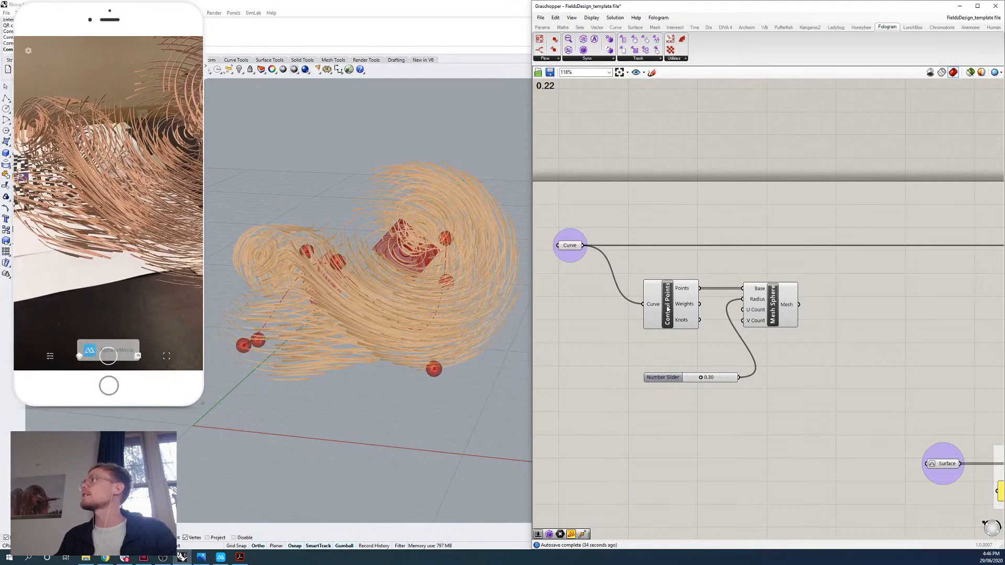
Examine where the Control Points and Mesh Sphere components are listed among the Curve analysis and Mesh primitive components.
click(616, 27)
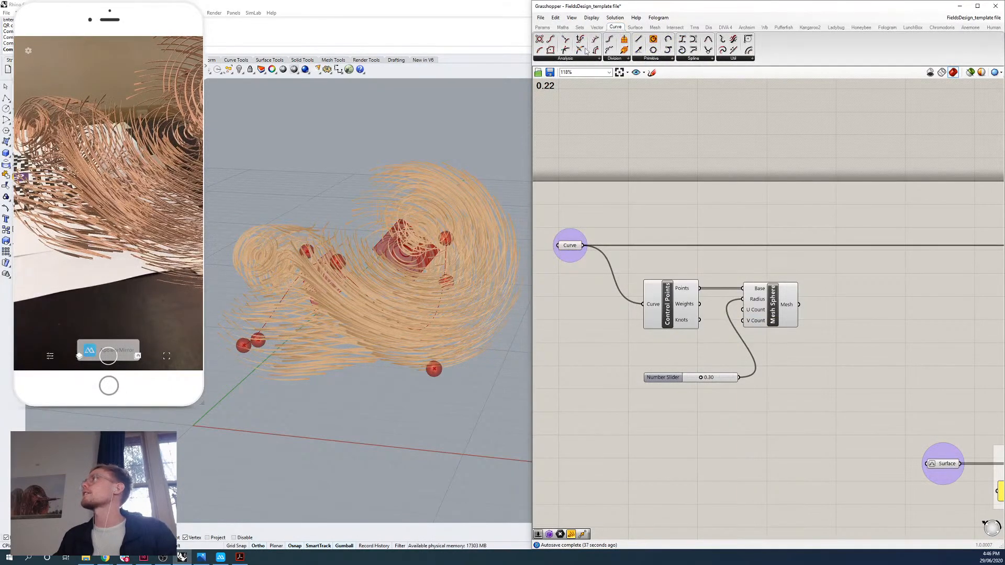
click(559, 59)
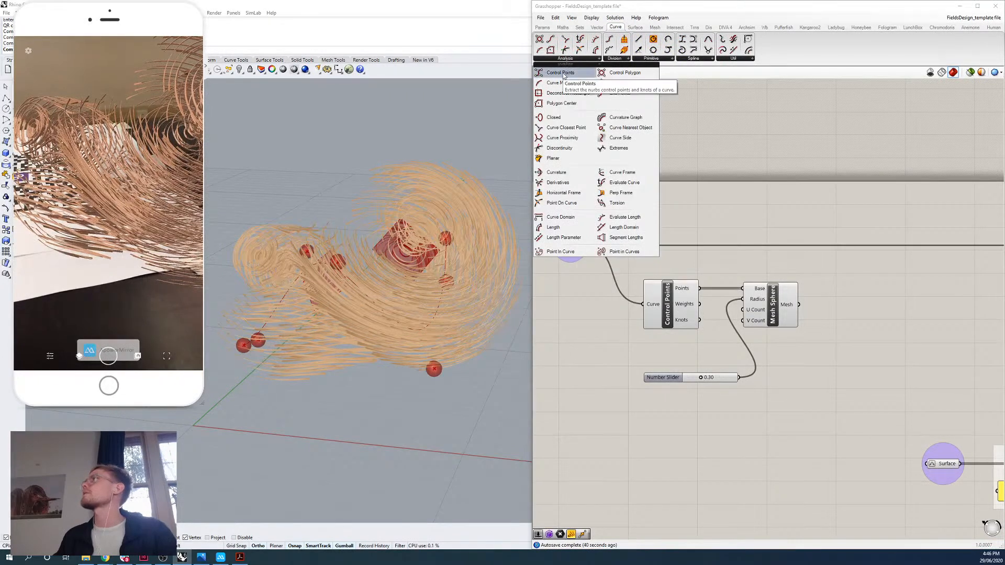
click(776, 313)
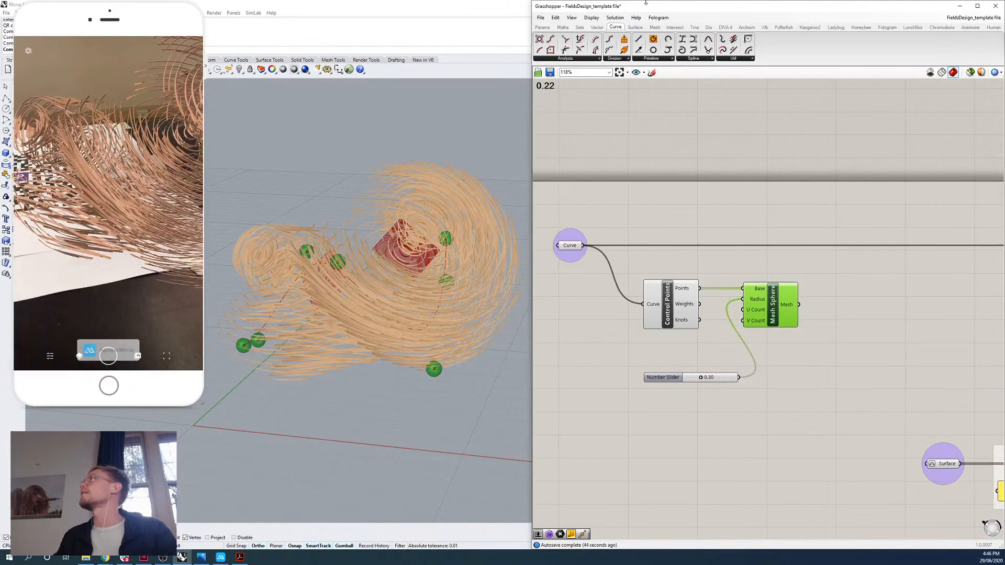
click(653, 30)
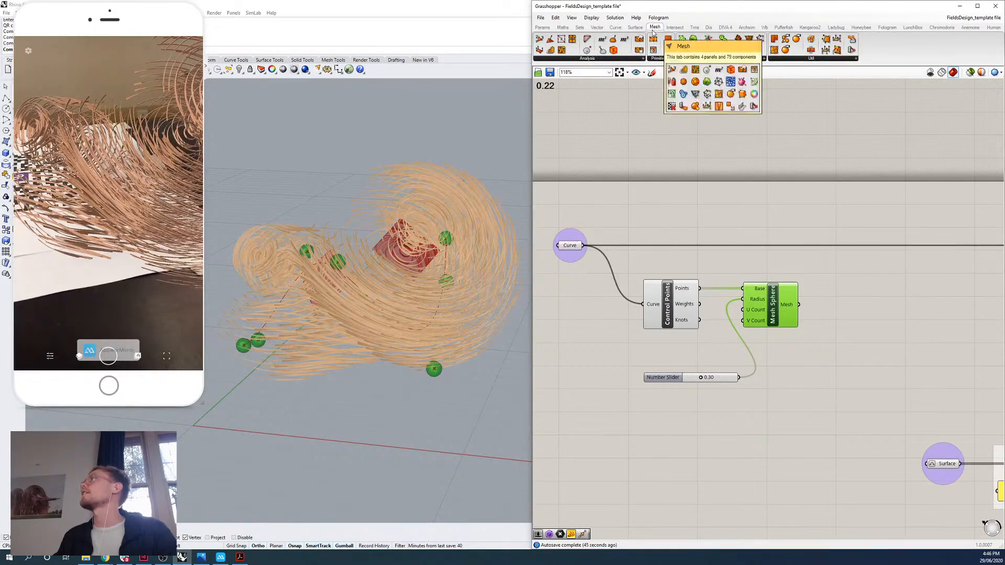
click(660, 59)
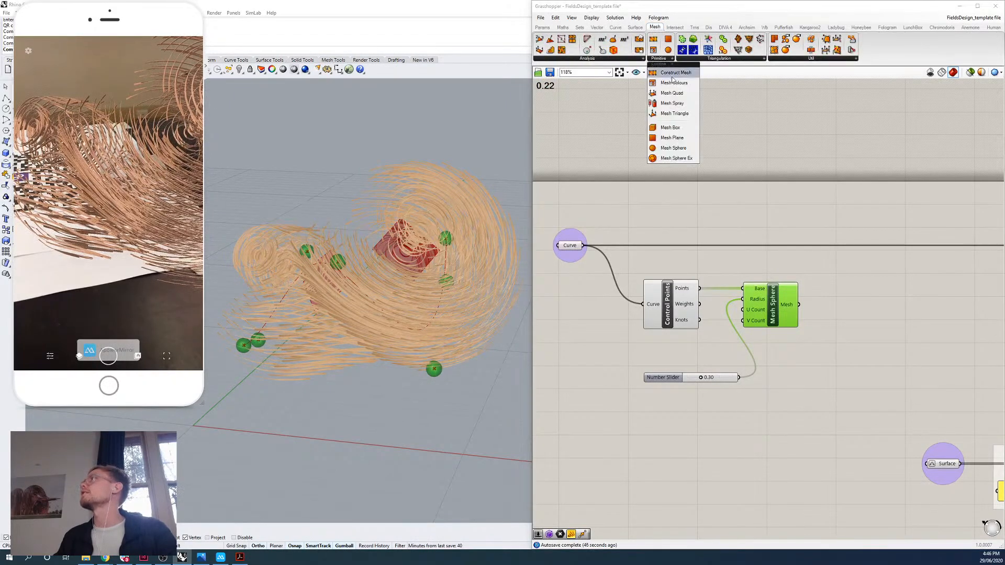
click(703, 259)
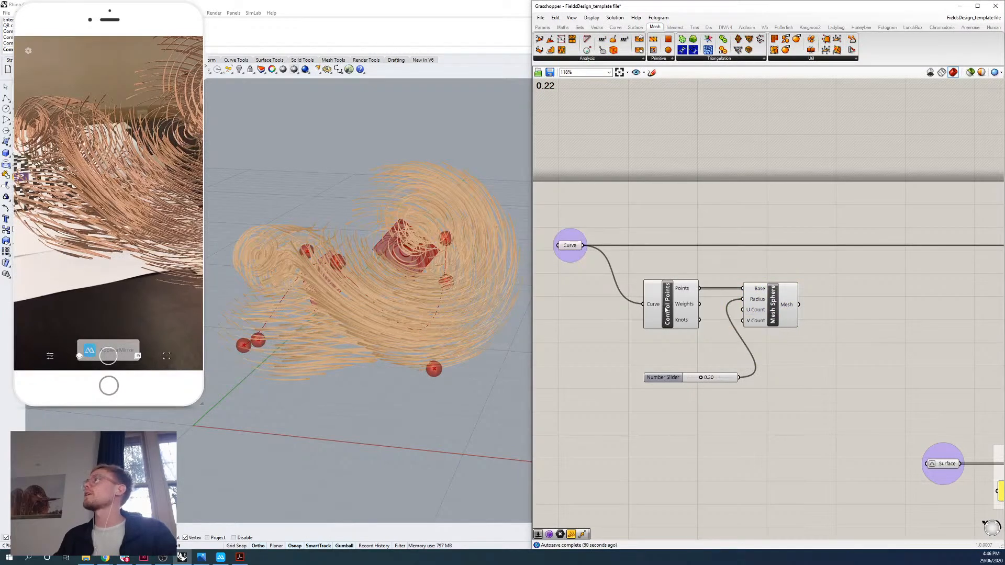
Search the component library for "control point" to show how the Control Points component is found.
double_click(676, 432)
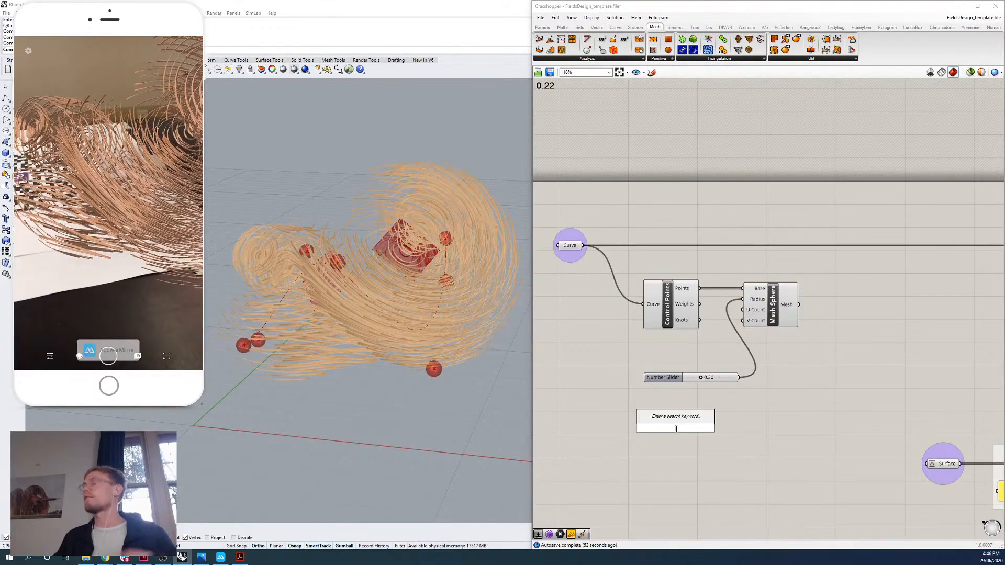
text(control)
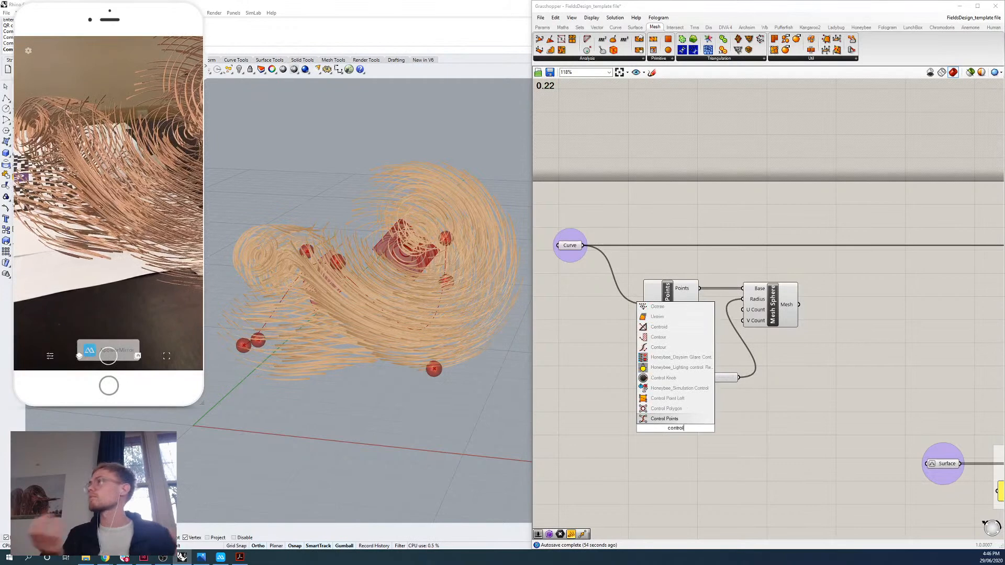
text( point)
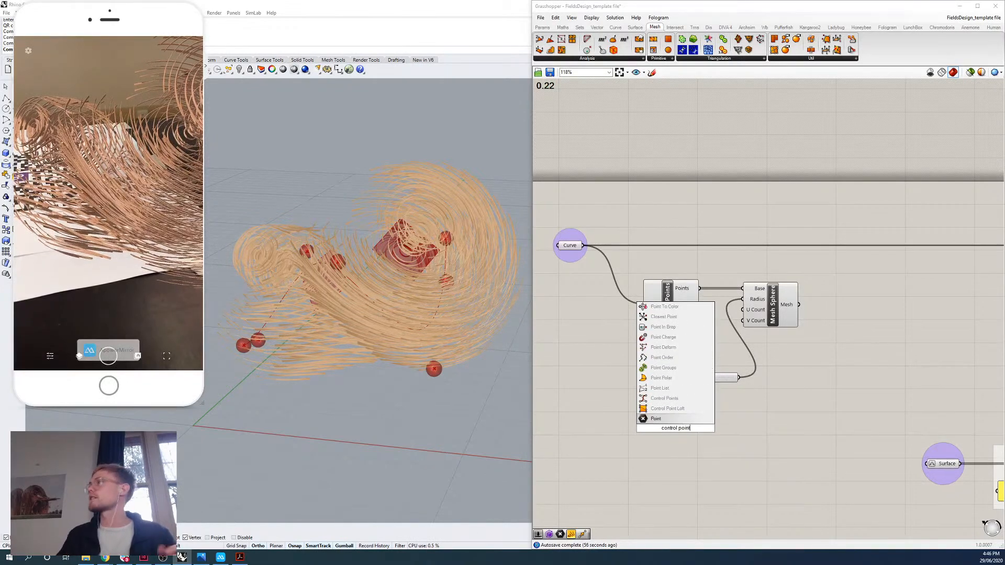
click(662, 403)
Move the radius number slider up so it sits directly beneath the Control Points component.
drag(683, 380, 665, 346)
click(675, 418)
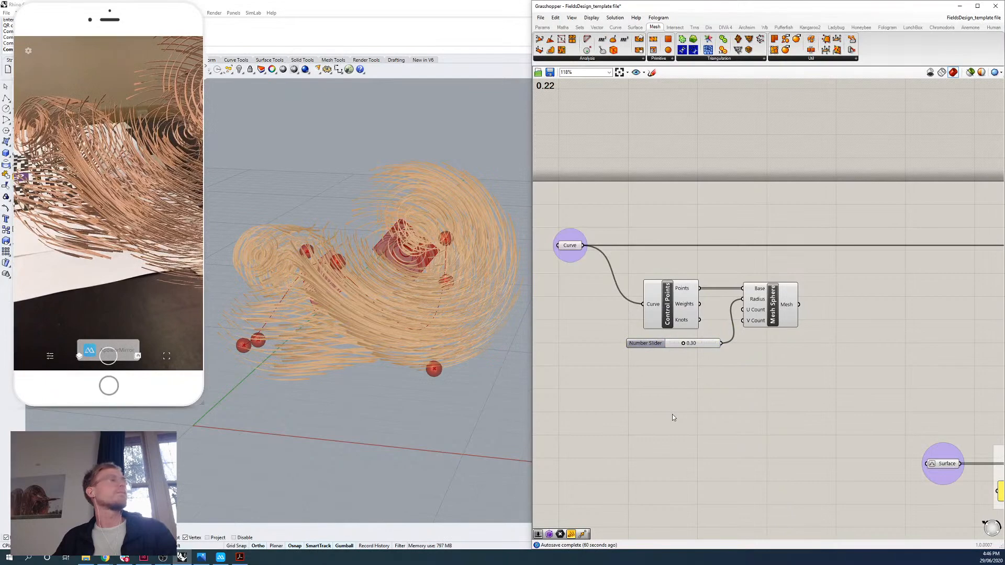
mouse_move(811, 349)
right_down()
mouse_move(790, 341)
mouse_move(804, 350)
right_up()
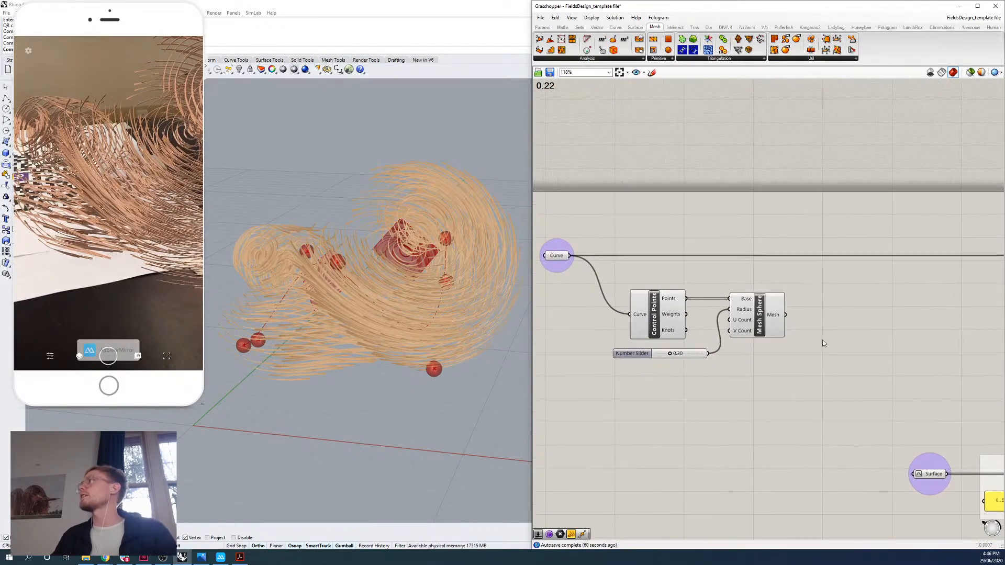
Add a Fologram Sync Object component and connect the Mesh Sphere's Mesh output to it.
click(886, 27)
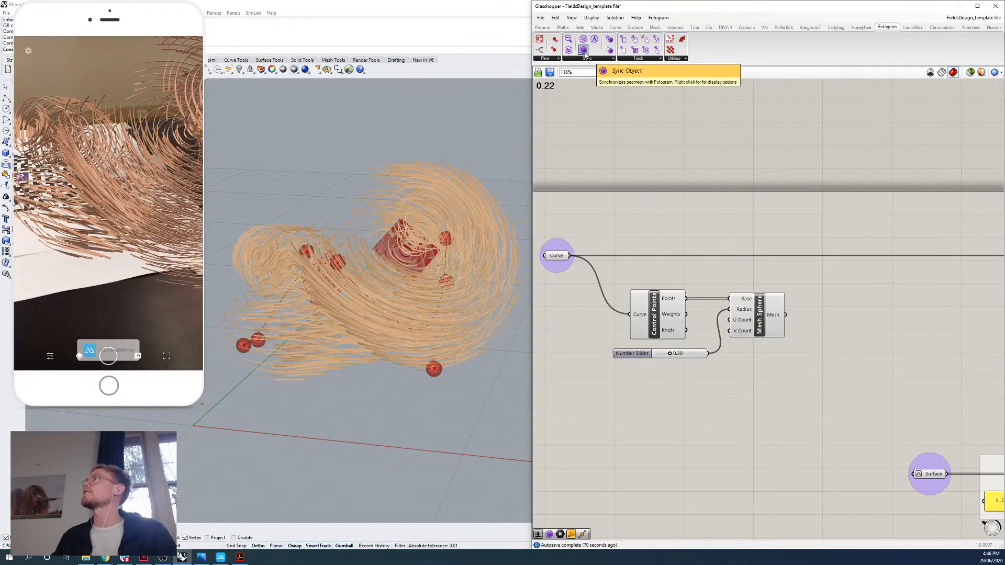
drag(585, 52, 826, 319)
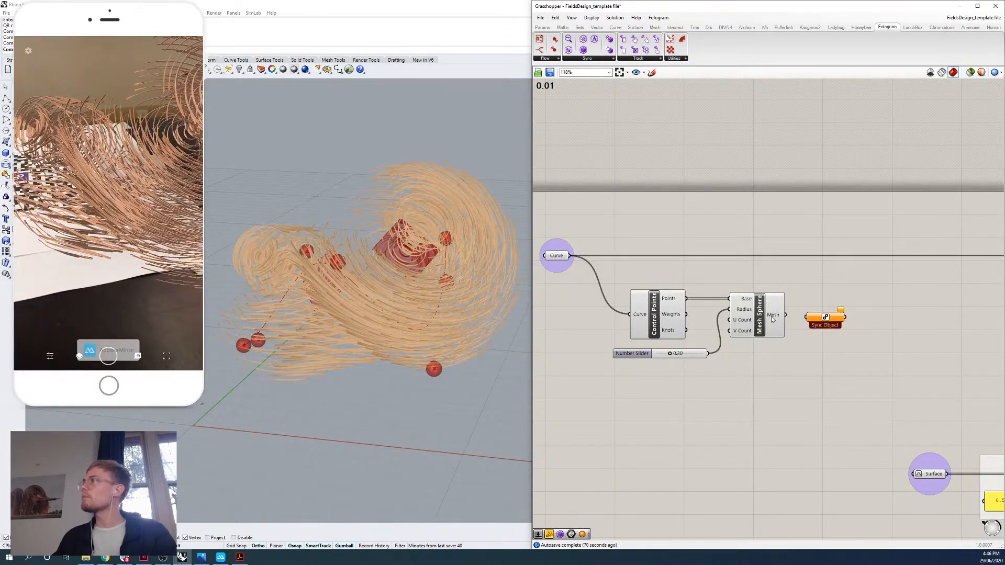
drag(786, 315, 806, 317)
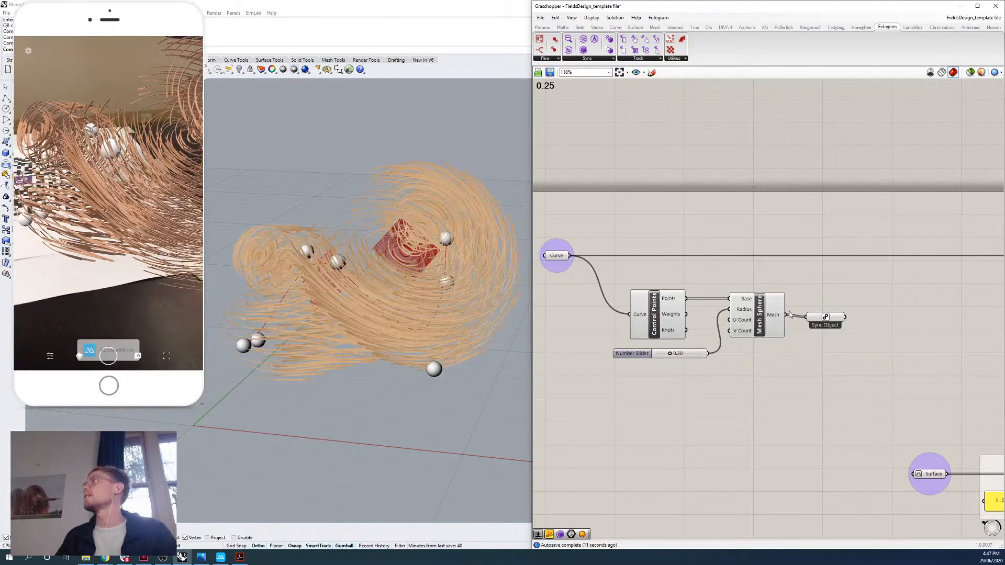
Set the display color of the spheres' Sync Object to bright red.
click(819, 316)
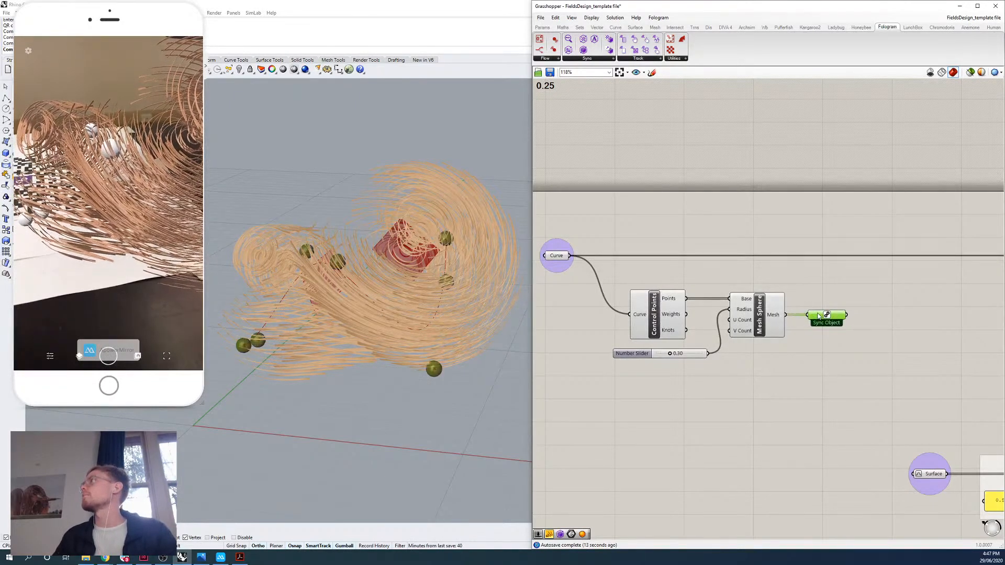
right_click(819, 317)
drag(866, 341, 838, 325)
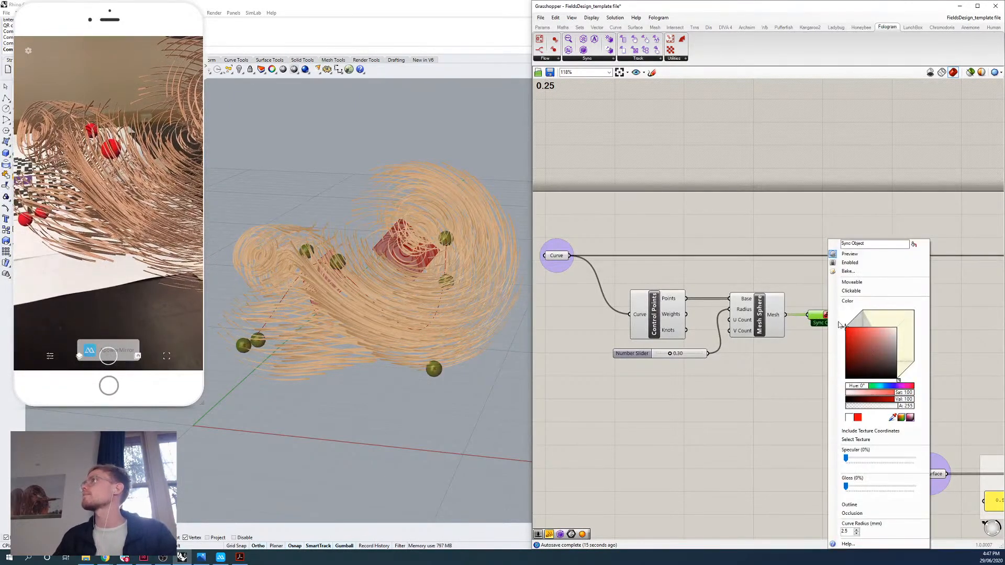
click(803, 260)
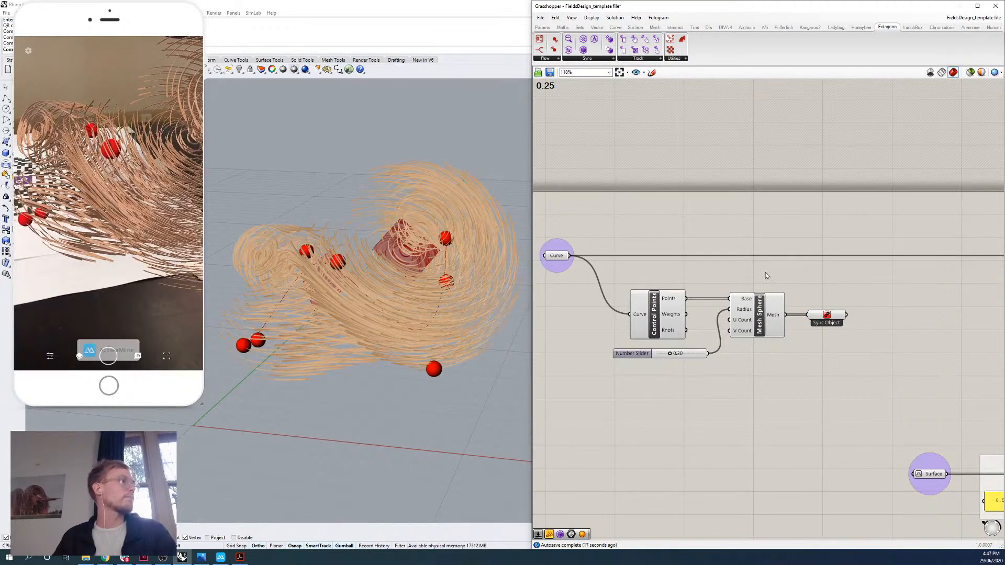
Enable the Moveable option on the spheres' Sync Object.
right_drag(811, 370, 803, 366)
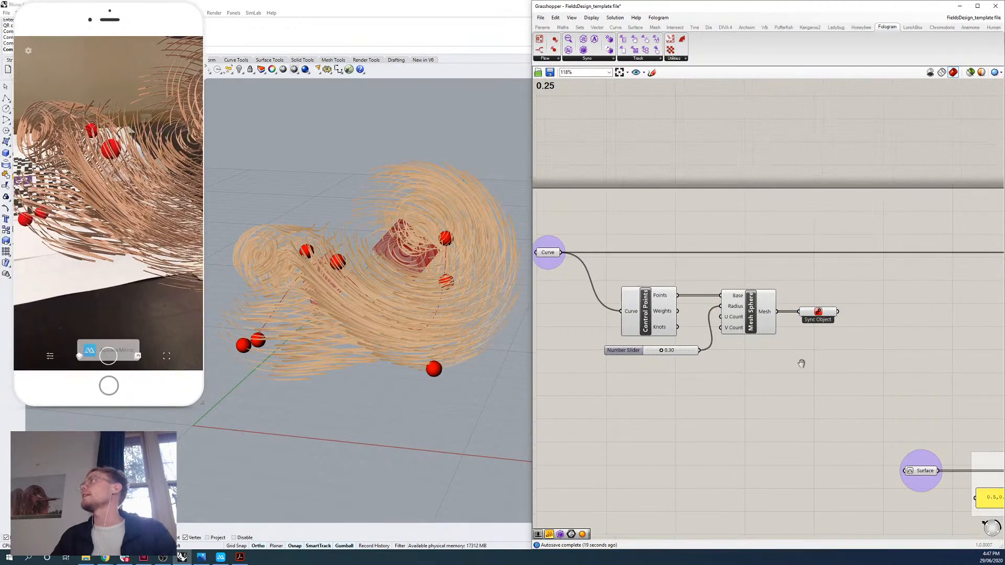
right_click(820, 312)
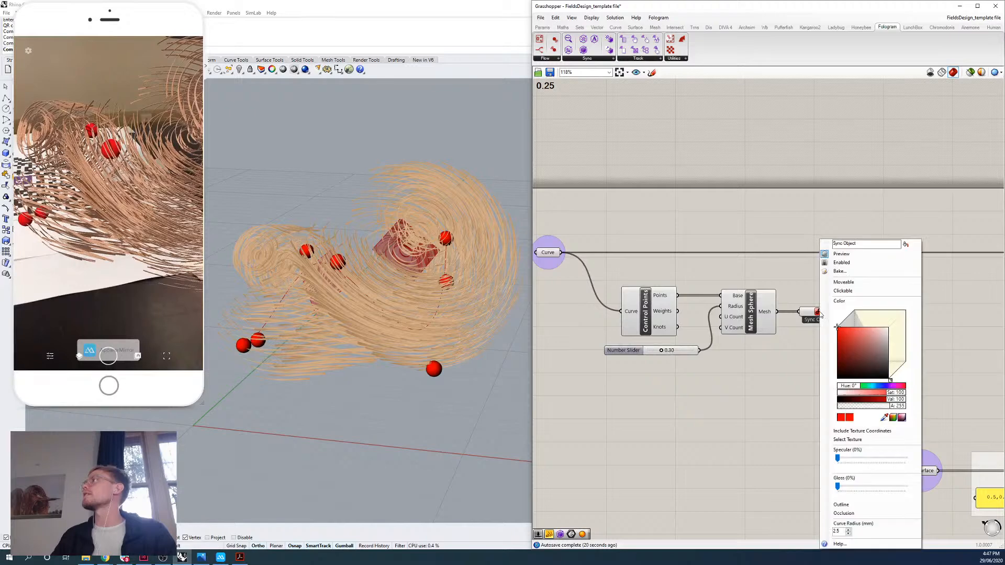
click(880, 283)
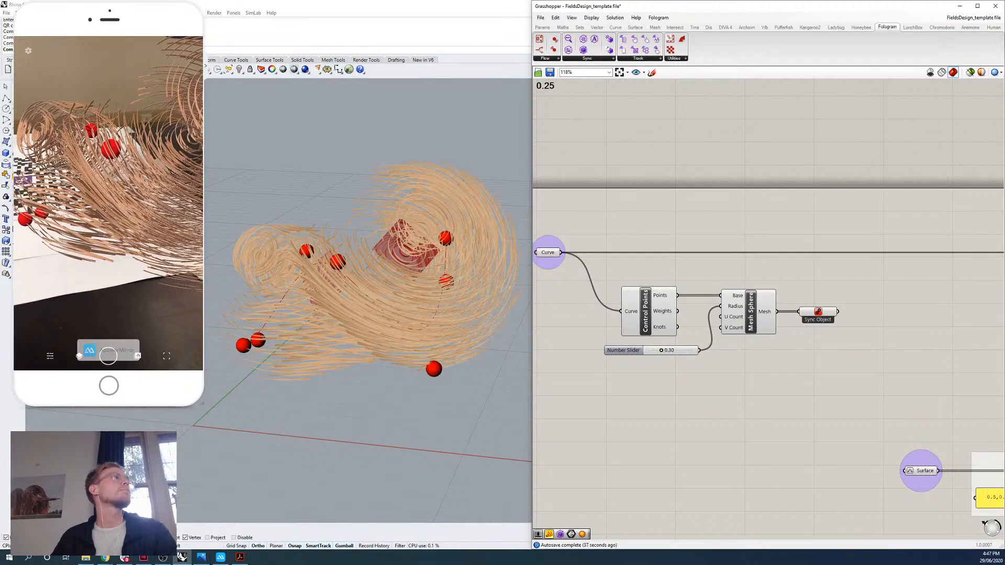
right_drag(789, 350, 782, 358)
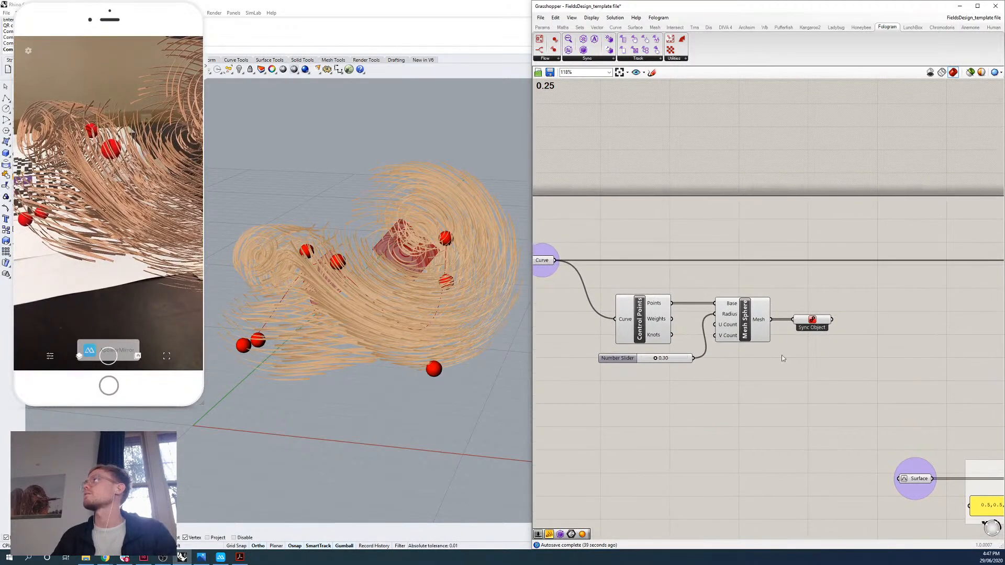
Widen the Grasshopper canvas and add a Mesh parameter connected to the Sync Object's output.
drag(532, 374, 384, 370)
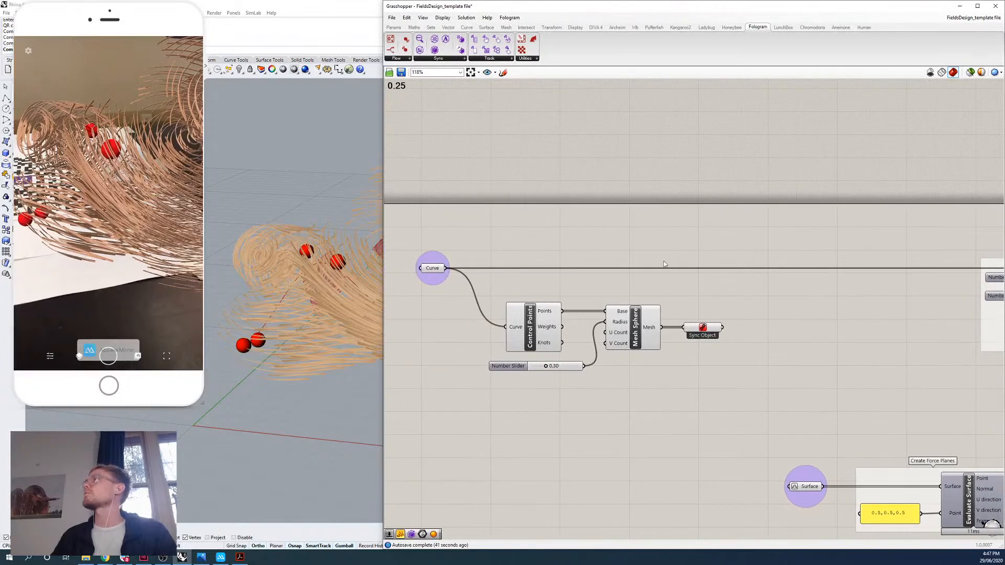
click(393, 27)
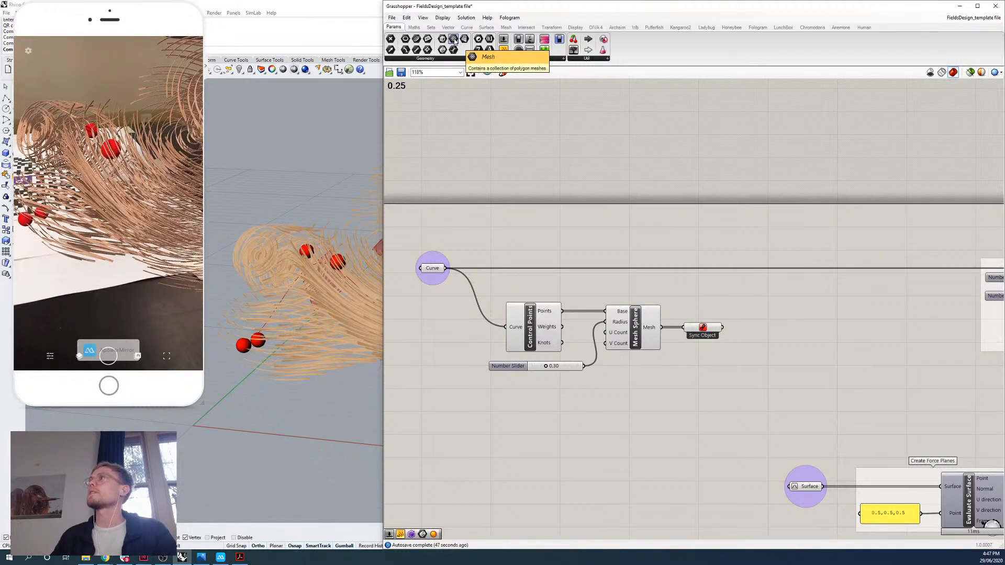
drag(454, 40, 756, 330)
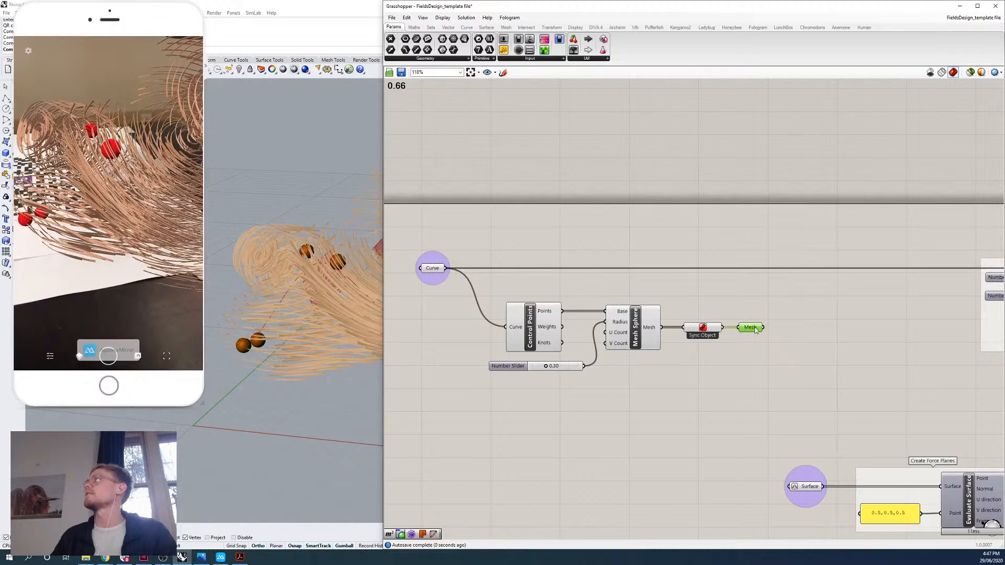
mouse_move(755, 328)
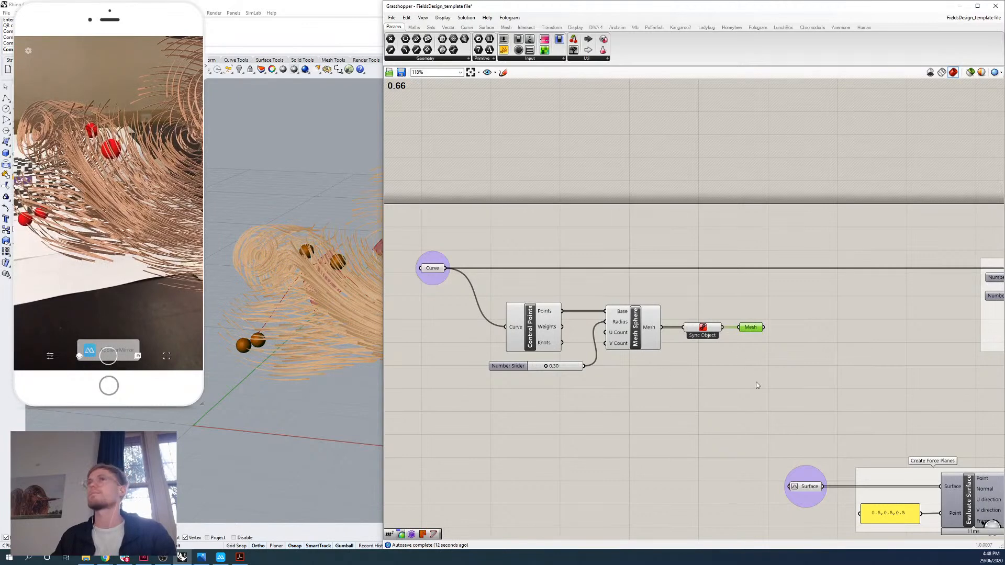
Add an Area component and connect the Mesh parameter to its Geometry input.
double_click(804, 349)
text(area)
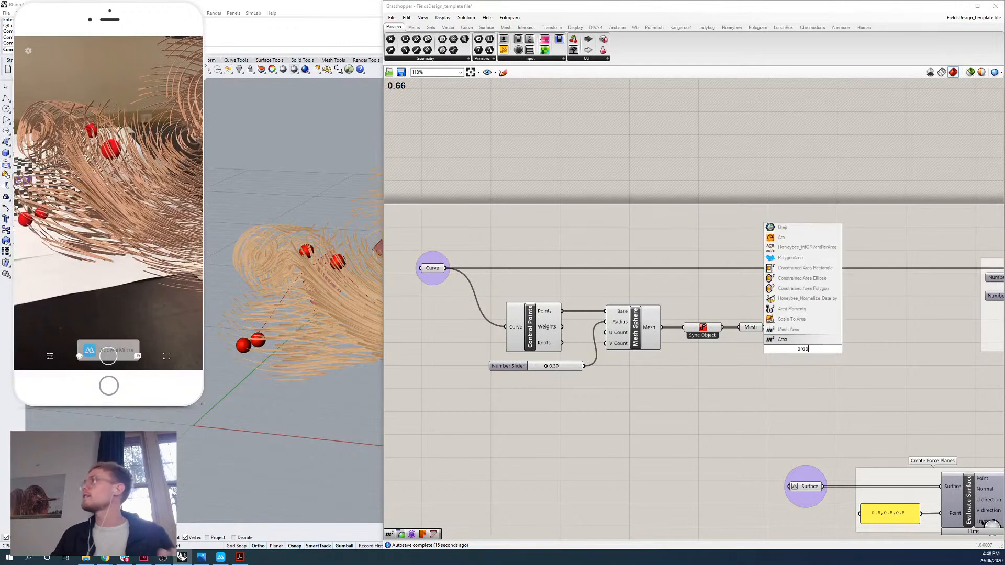
click(790, 343)
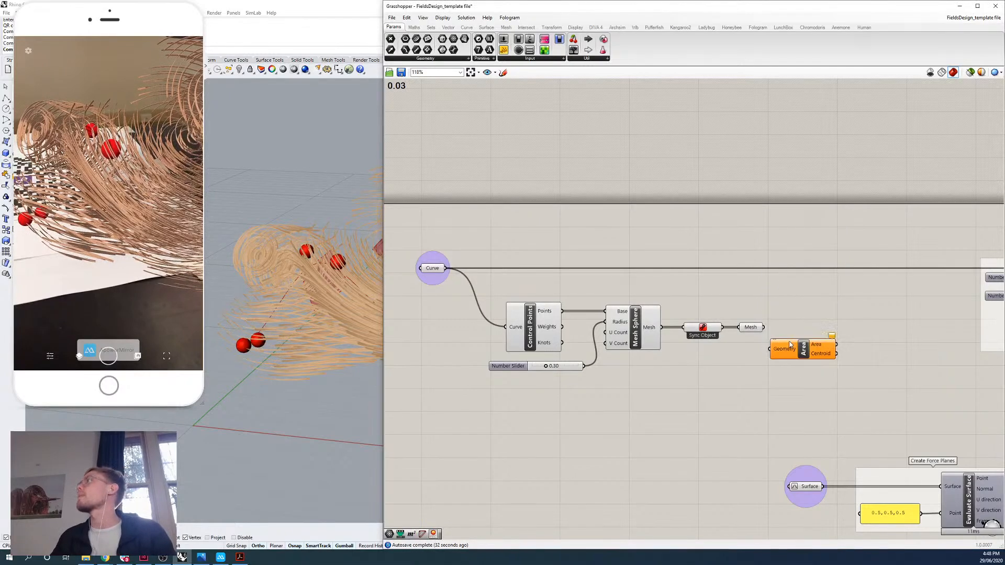
drag(764, 327, 801, 330)
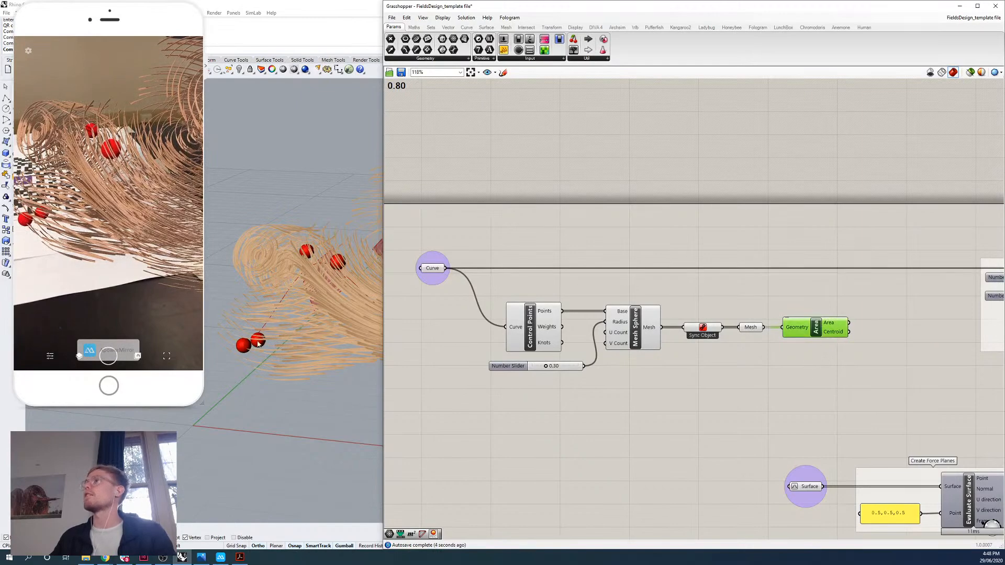
Enlarge the Rhino viewport and examine the Area component's centroid points inside the red spheres.
drag(383, 372, 442, 372)
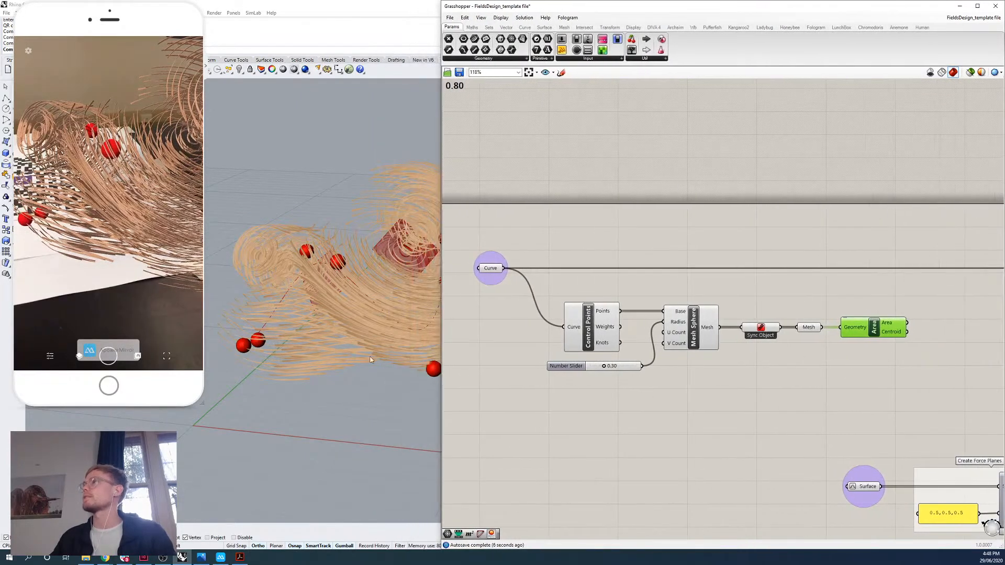
scroll(414, 373, up, 10)
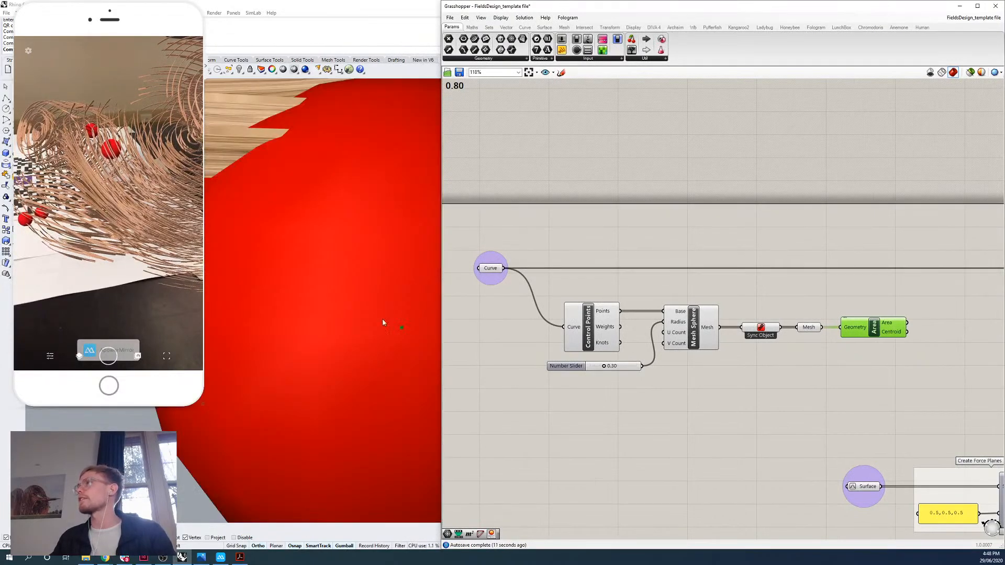
scroll(382, 322, down, 10)
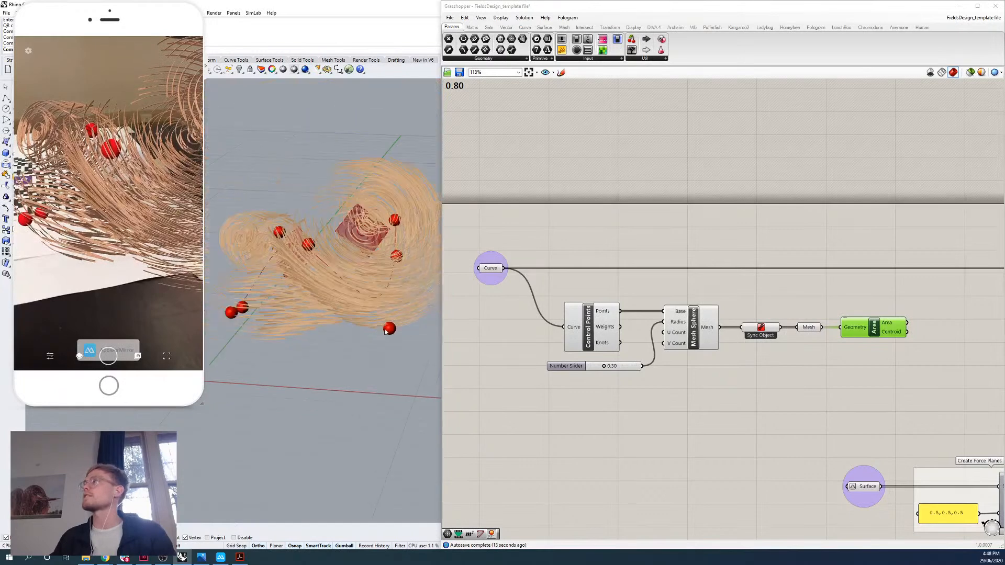
scroll(385, 332, down, 2)
click(610, 338)
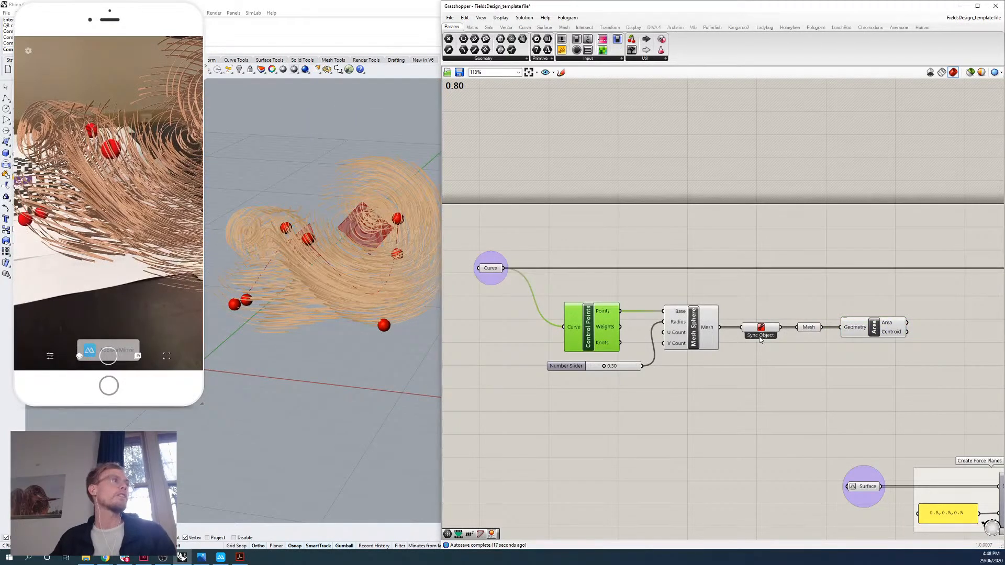
right_drag(899, 368, 881, 366)
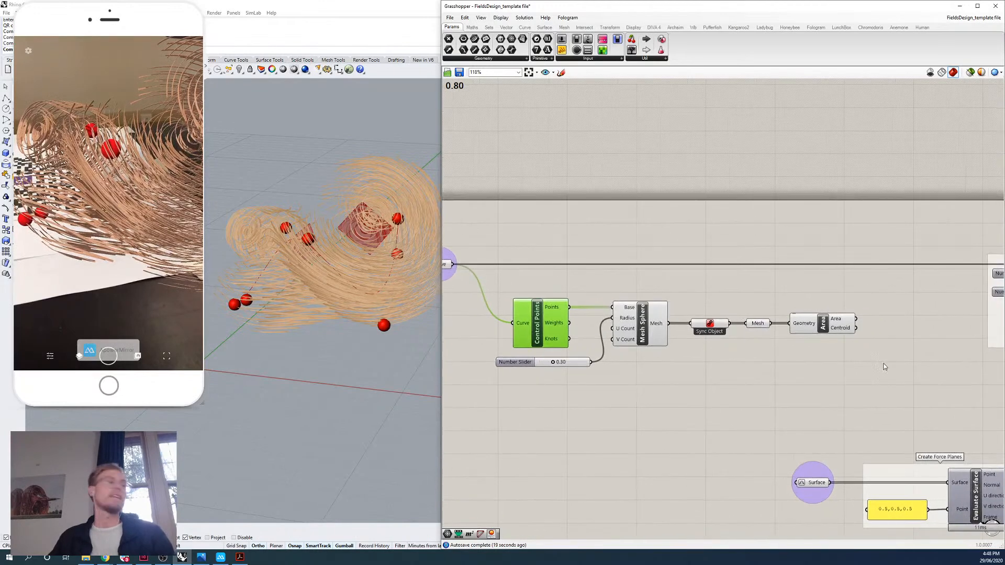
double_click(891, 360)
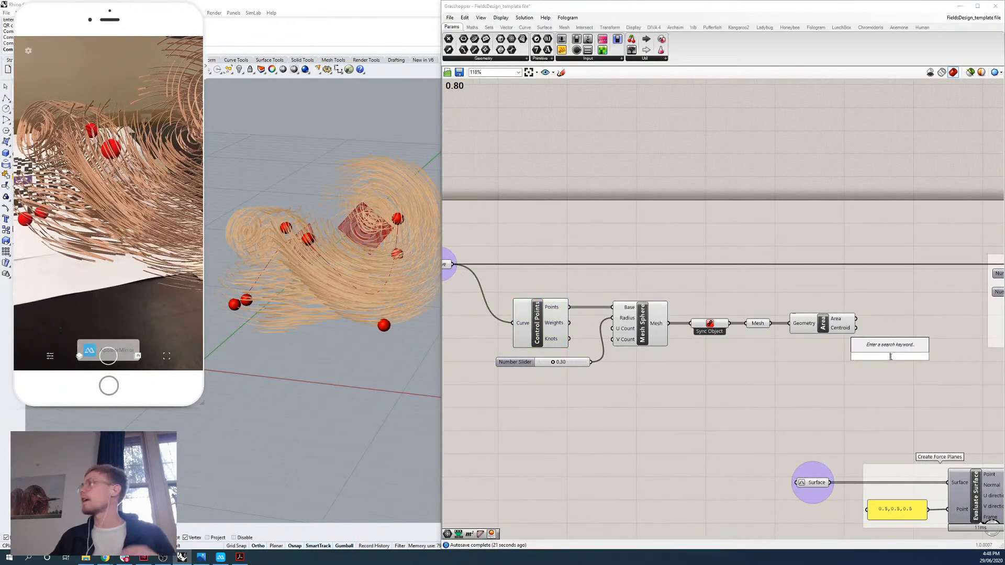
text(nurbs curv)
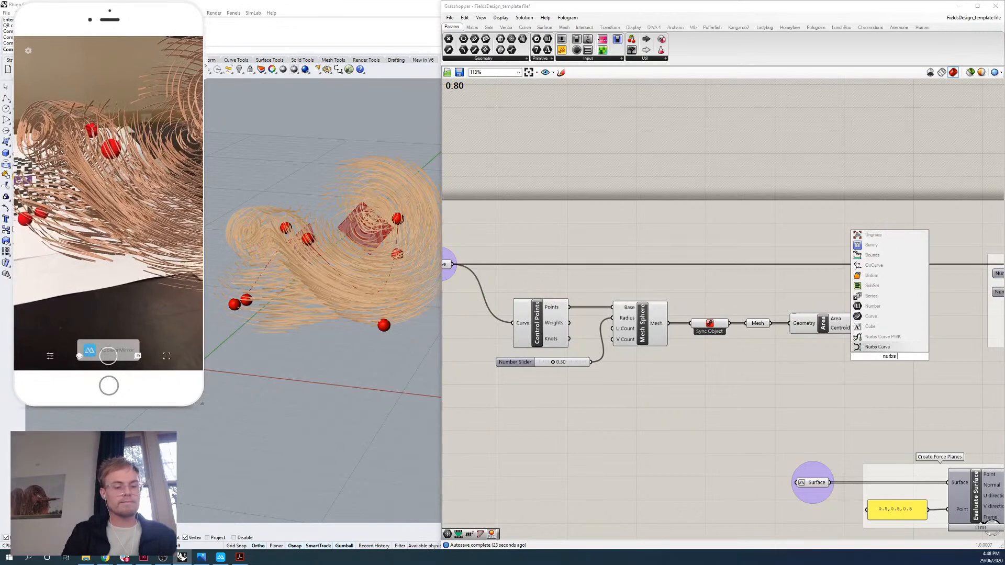
click(878, 347)
drag(880, 361, 907, 345)
key(Delete)
Add a Nurbs Curve component beside the Area component.
double_click(858, 369)
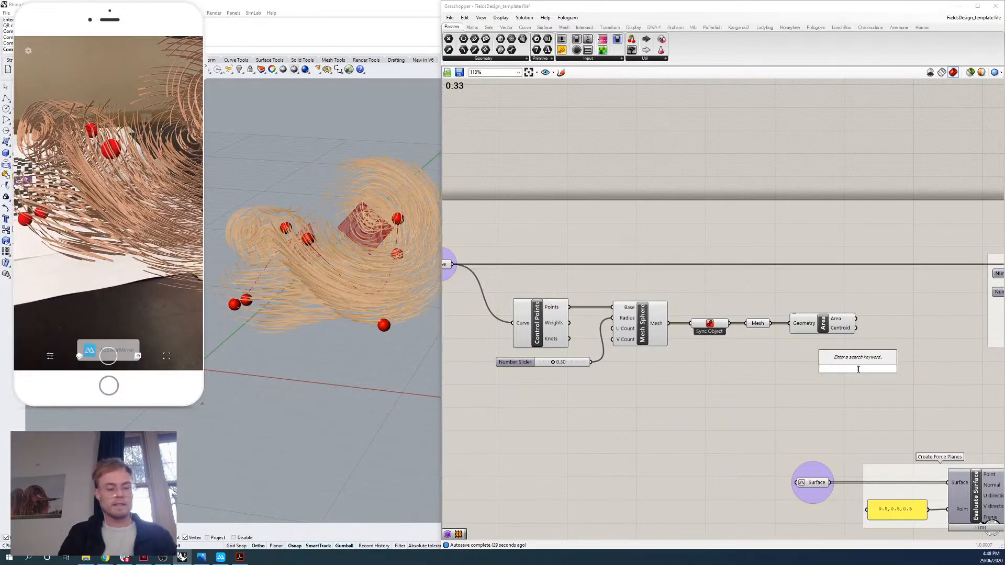
text(nurbs c)
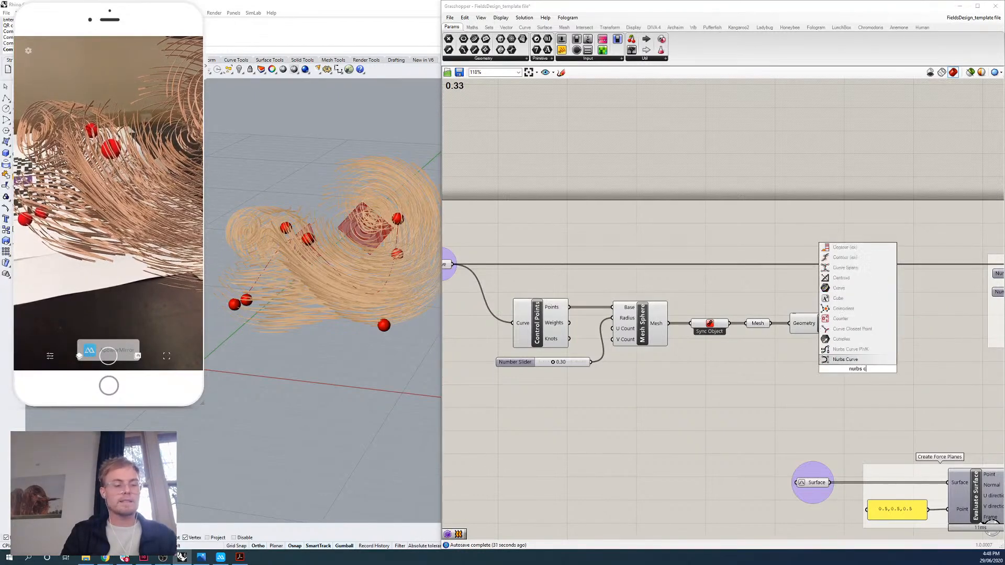
text(urve)
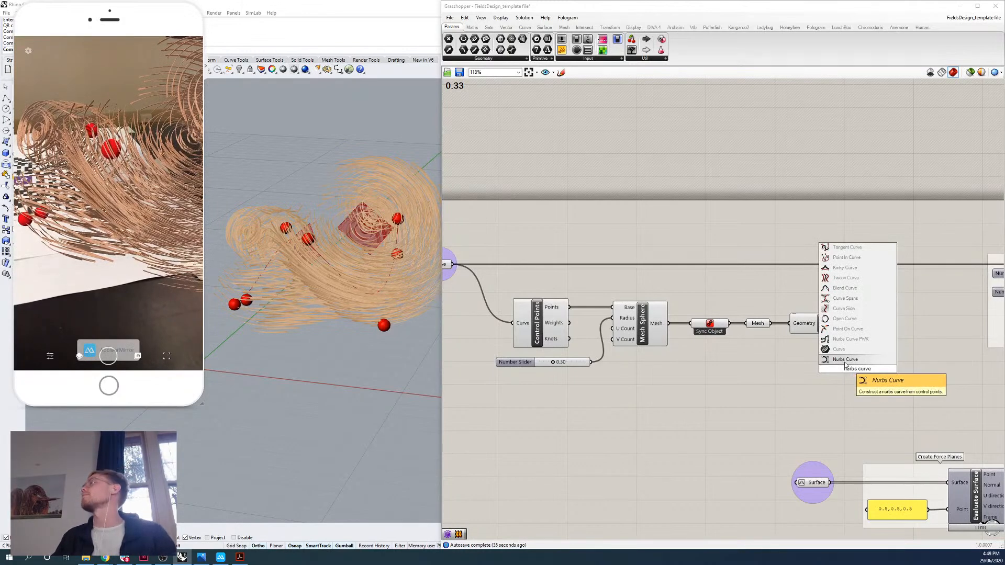
click(839, 360)
drag(852, 370, 904, 347)
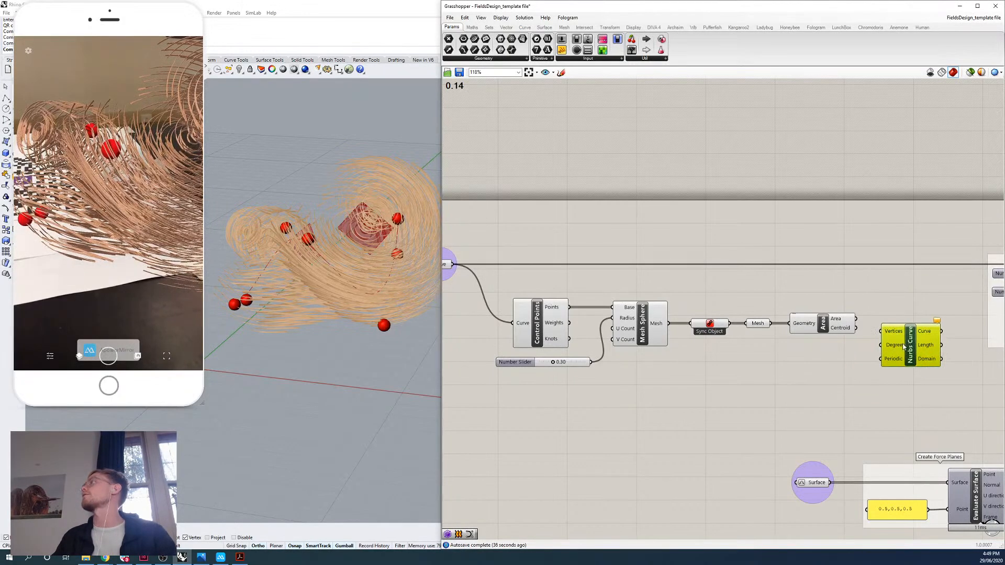
click(524, 27)
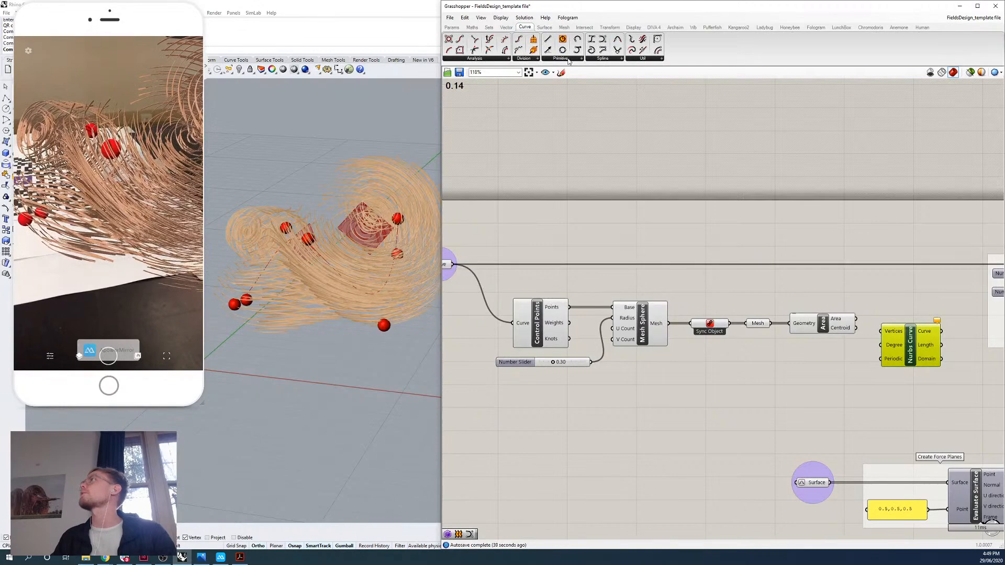
click(612, 59)
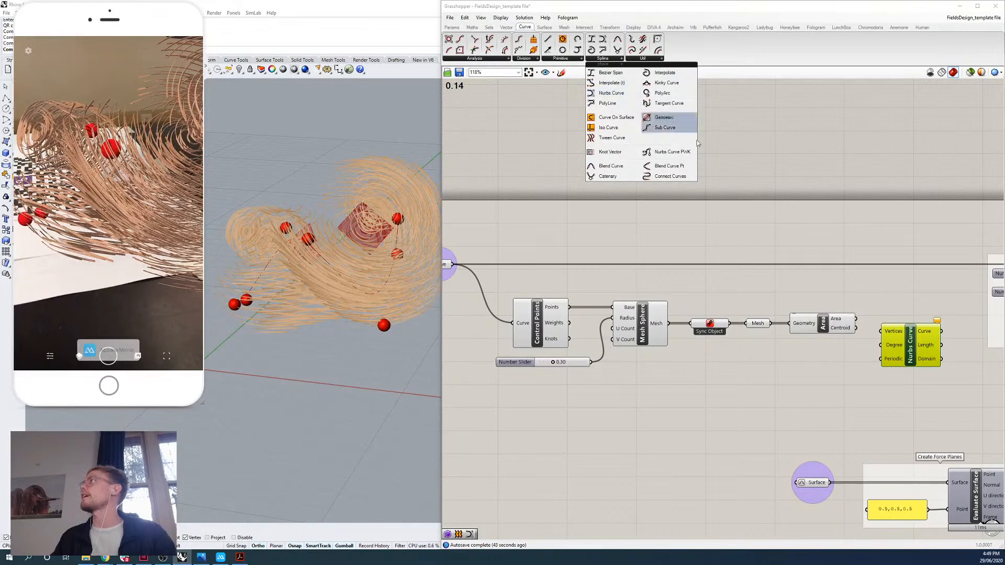
click(833, 203)
Connect the Area component's Centroid output to the Nurbs Curve's Vertices input.
mouse_move(842, 335)
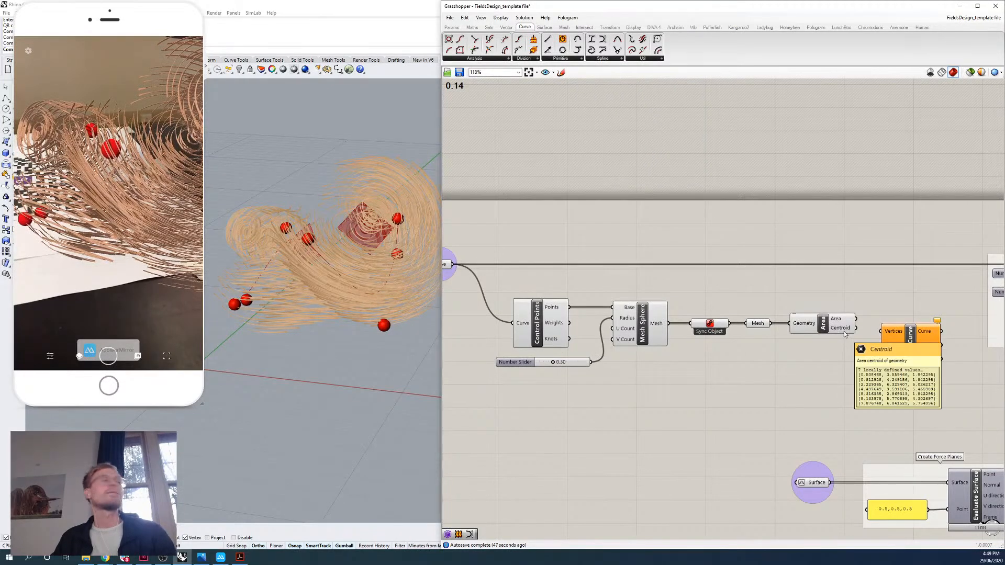
drag(856, 328, 892, 332)
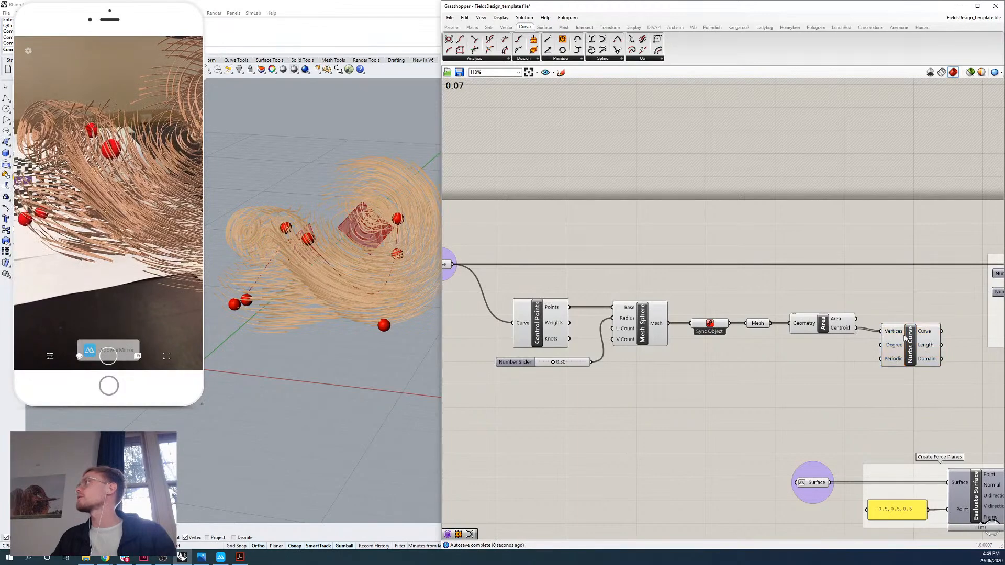
click(905, 337)
Connect the Nurbs Curve's Curve output to the Mesh Pipe's Polylines input in place of the original curve.
right_drag(936, 287, 761, 281)
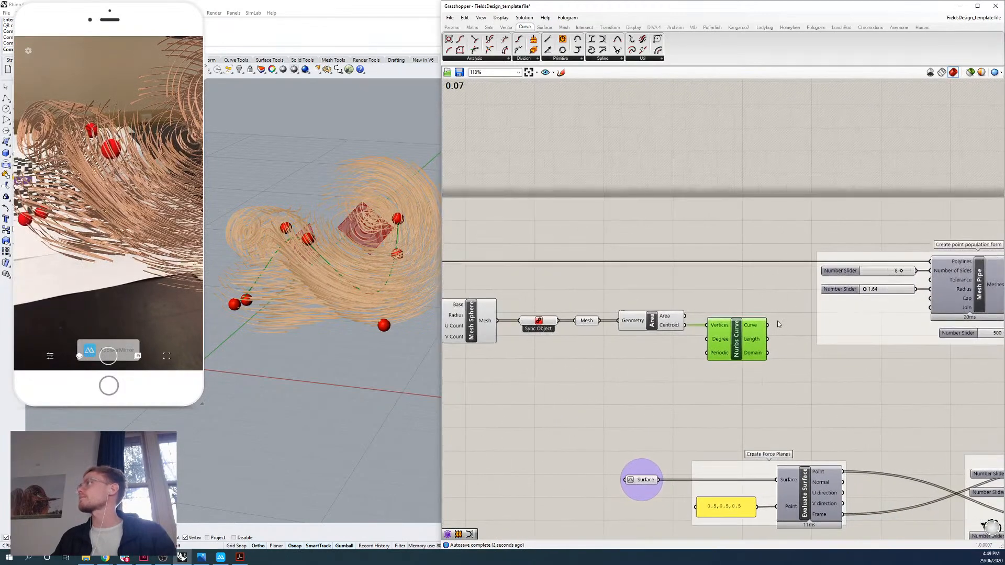
drag(768, 325, 727, 249)
right_drag(803, 249, 658, 240)
drag(622, 316, 786, 252)
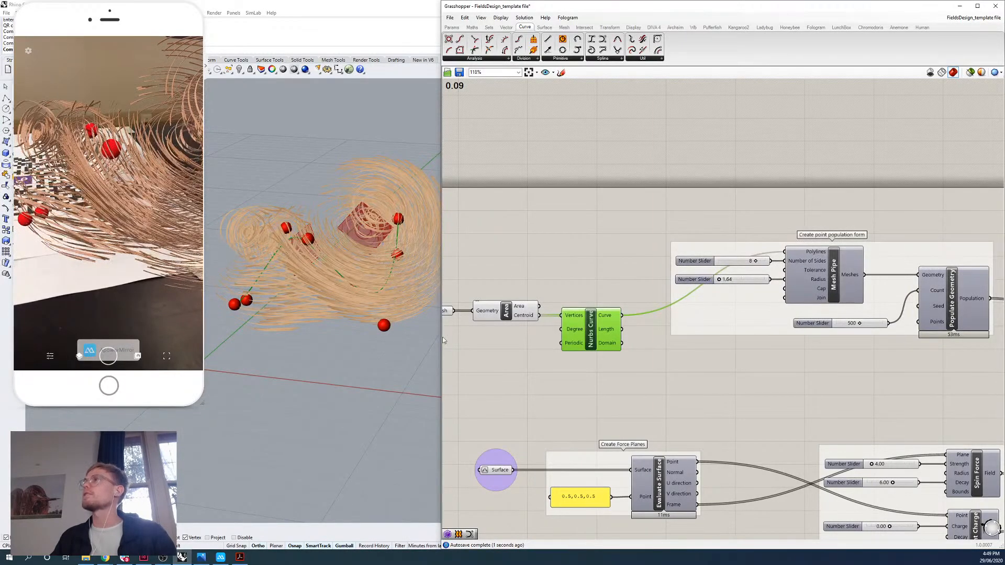
Move the components from Control Points through Nurbs Curve up so they line up with the input Curve parameter.
drag(439, 352, 482, 351)
scroll(640, 325, down, 2)
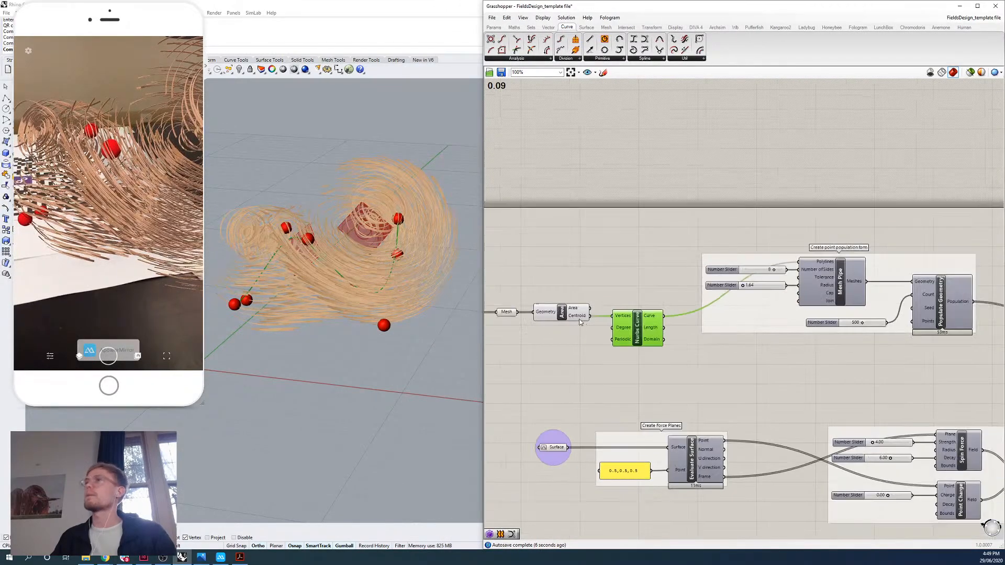
mouse_move(580, 322)
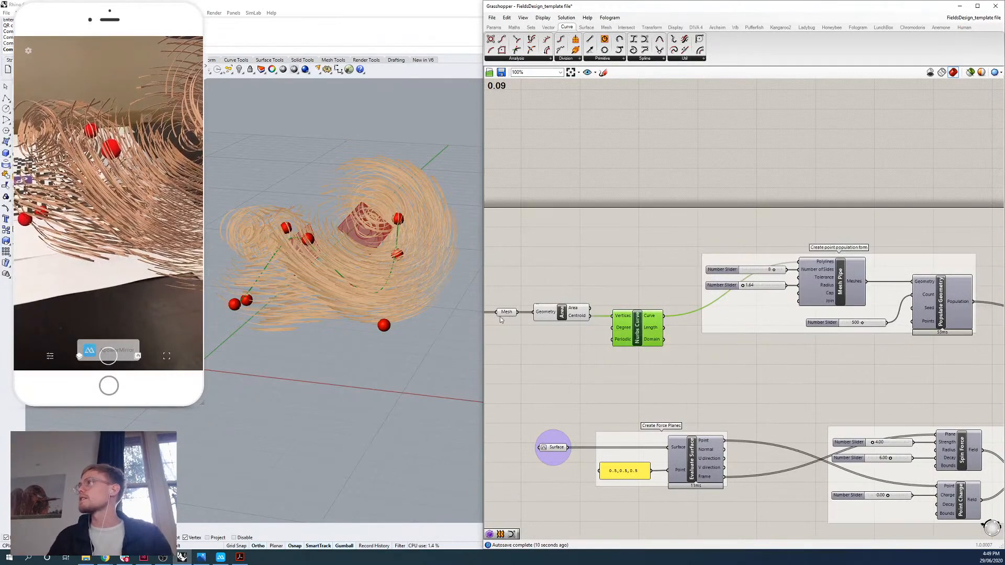
drag(484, 317, 385, 321)
right_drag(473, 334, 762, 344)
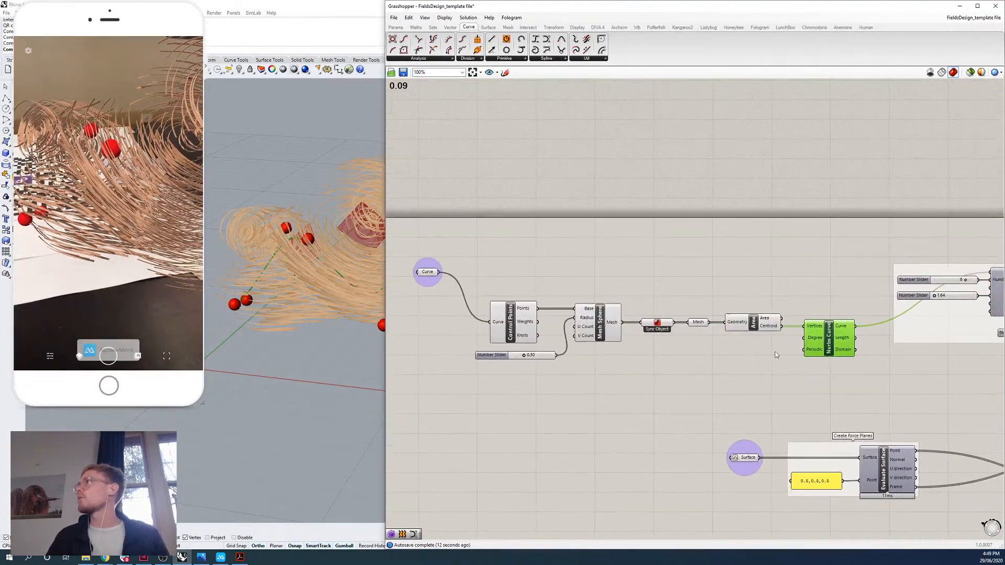
drag(823, 301, 465, 391)
drag(518, 319, 518, 272)
click(413, 353)
right_drag(309, 347, 271, 486)
right_drag(798, 351, 746, 343)
drag(784, 283, 783, 273)
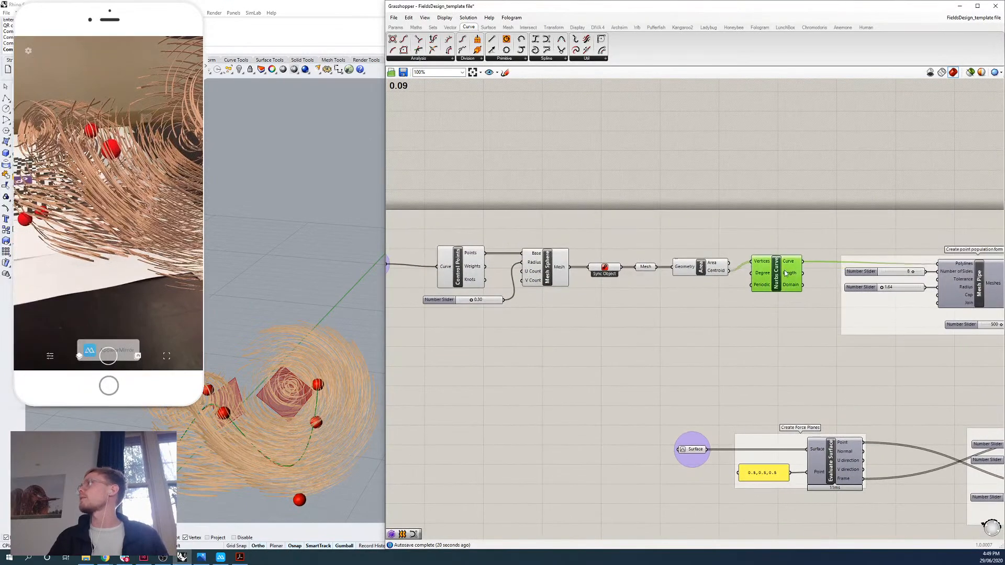
click(756, 338)
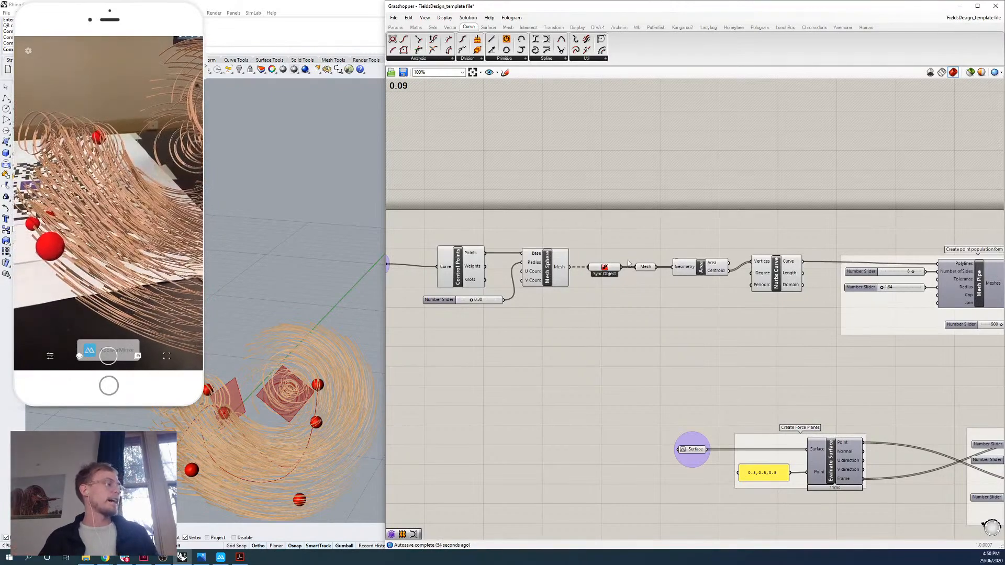
Examine the point population and Run fields simulation groups, including the slider feeding Field Line's Steps input.
right_drag(850, 328, 632, 341)
right_drag(817, 369, 690, 323)
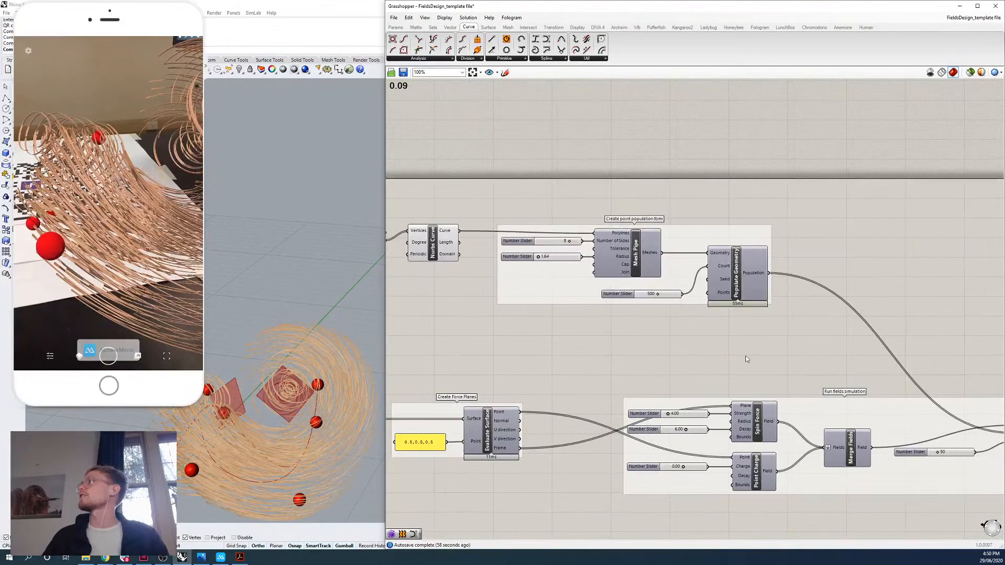
right_drag(876, 386, 706, 341)
right_drag(837, 334, 750, 297)
scroll(711, 365, up, 4)
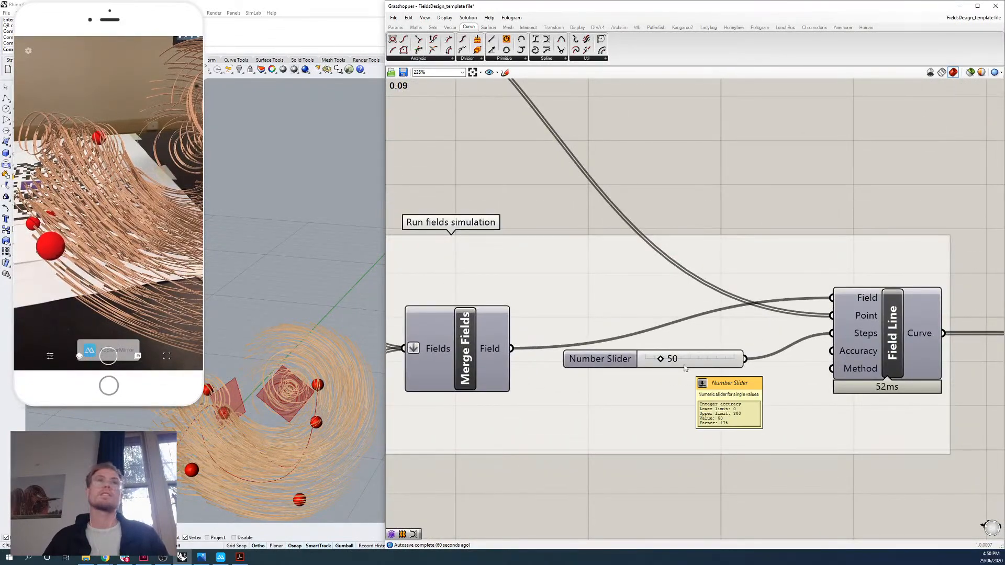
scroll(685, 368, down, 5)
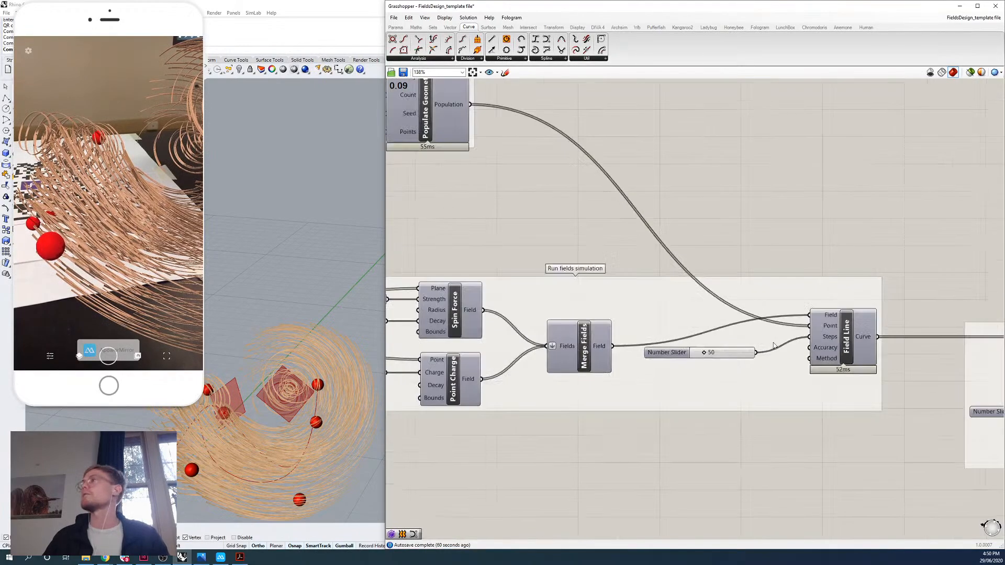
right_drag(435, 289, 931, 357)
right_drag(701, 294, 419, 251)
right_drag(699, 307, 549, 278)
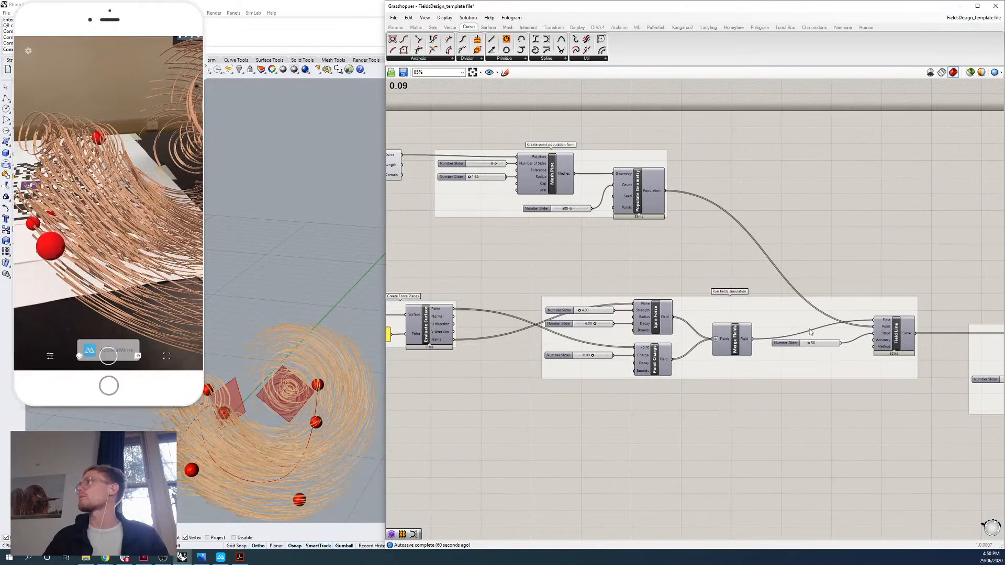
Look over the stages following the field simulation and return to the sphere handle components.
right_drag(810, 332, 619, 333)
right_drag(809, 350, 885, 335)
scroll(803, 332, down, 2)
scroll(787, 332, up, 3)
scroll(881, 363, down, 3)
right_drag(653, 330, 866, 336)
right_drag(523, 293, 775, 309)
scroll(541, 246, up, 2)
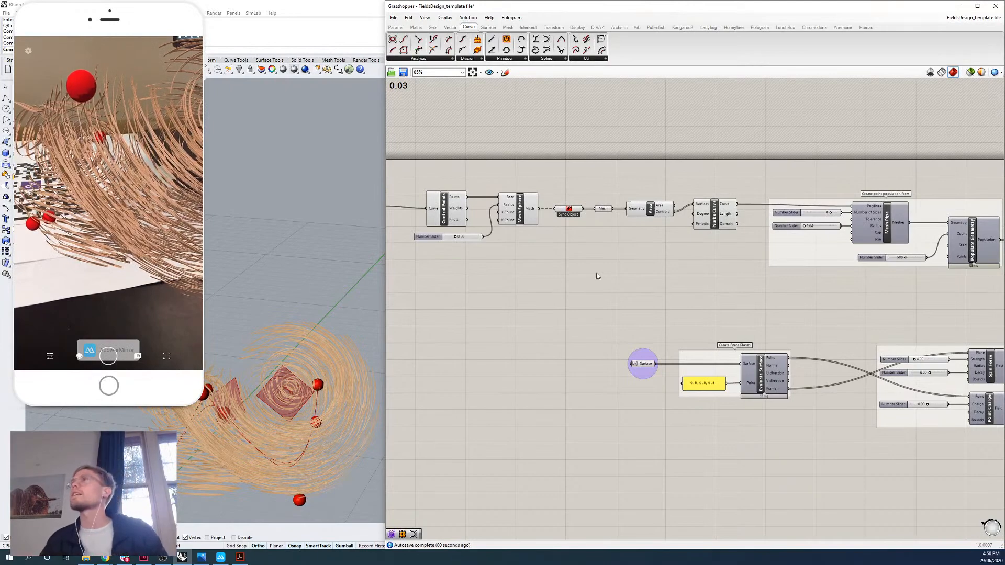
Examine the Loft, Mesh Brep, Weaverbird's Mesh Thicken and Sync Object components at the end of the definition.
right_drag(832, 336, 613, 311)
right_drag(880, 325, 648, 311)
right_drag(971, 318, 529, 284)
right_drag(898, 291, 741, 278)
right_drag(968, 292, 732, 278)
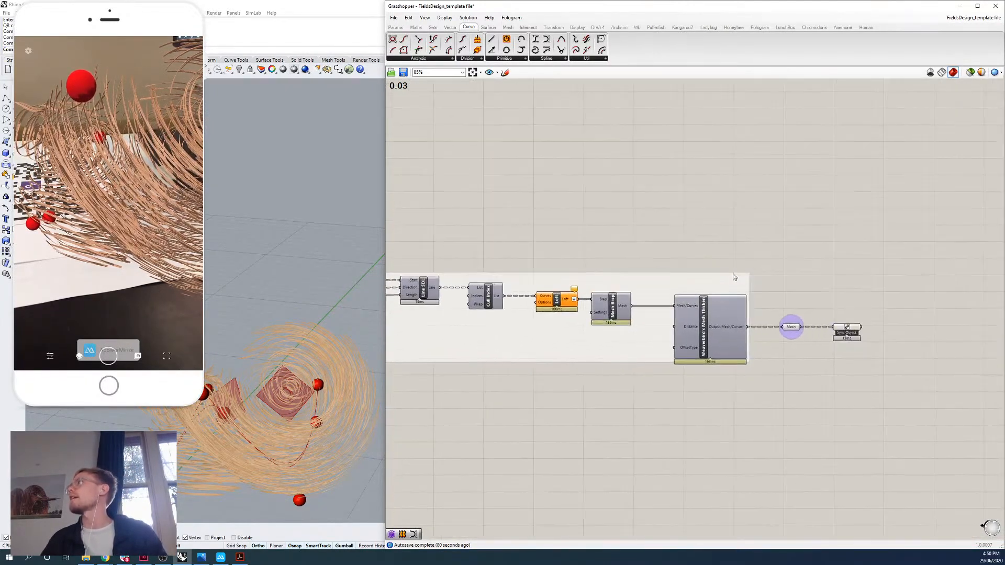
scroll(730, 287, up, 3)
right_drag(612, 246, 592, 231)
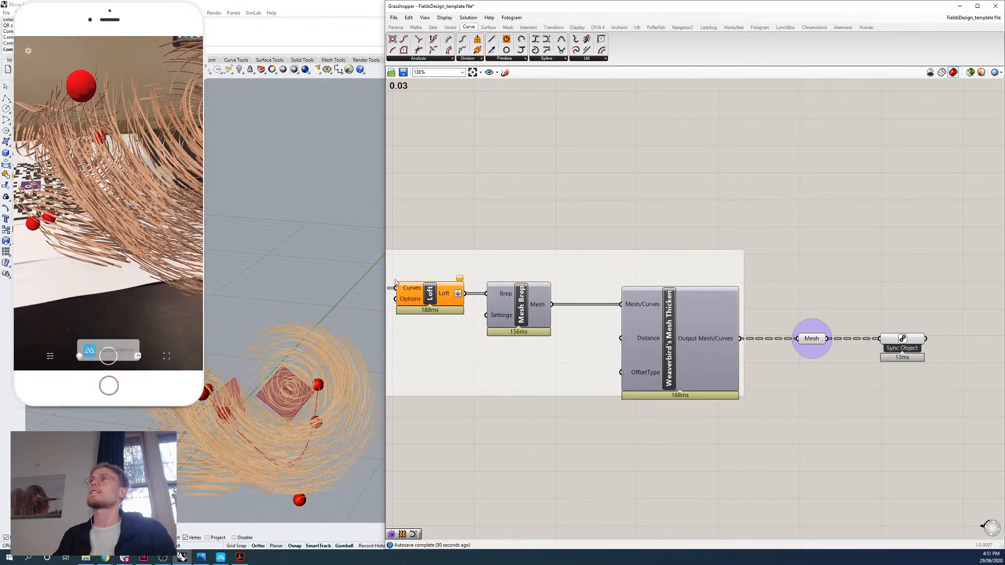
right_drag(602, 224, 761, 222)
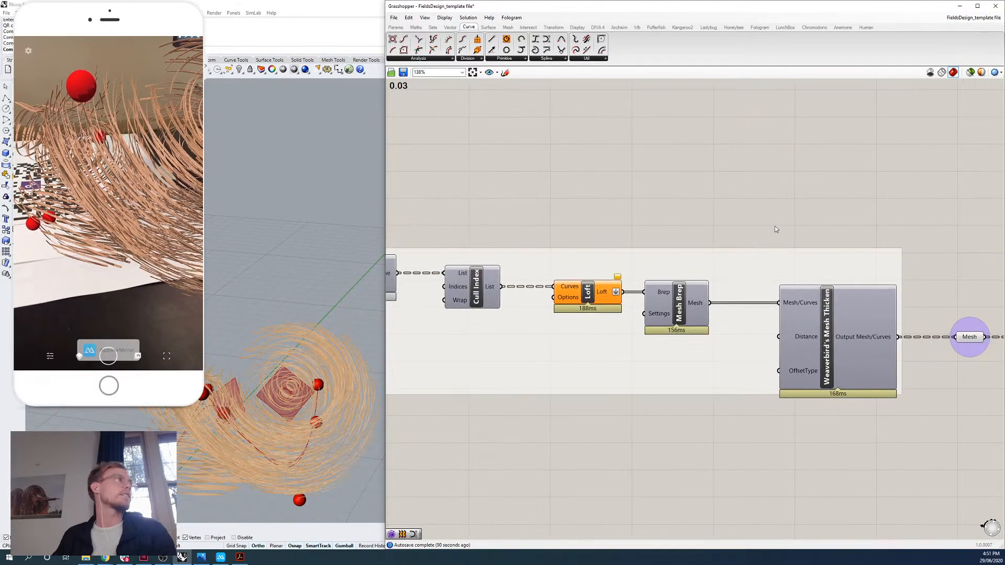
scroll(781, 229, down, 5)
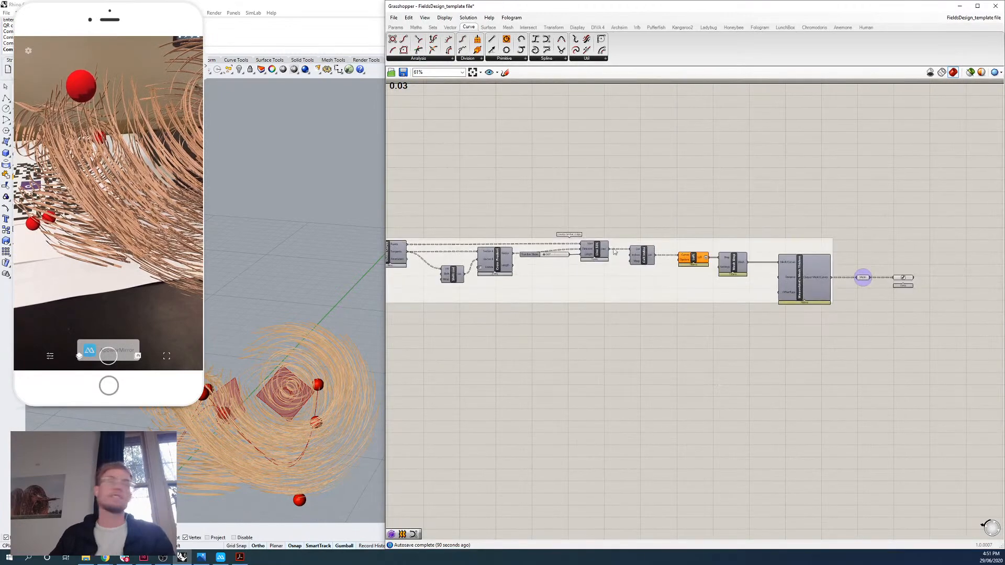
Select the Surface parameter feeding the Create Force Planes group and inspect its surfaces in the Rhino viewport.
right_drag(539, 275, 625, 294)
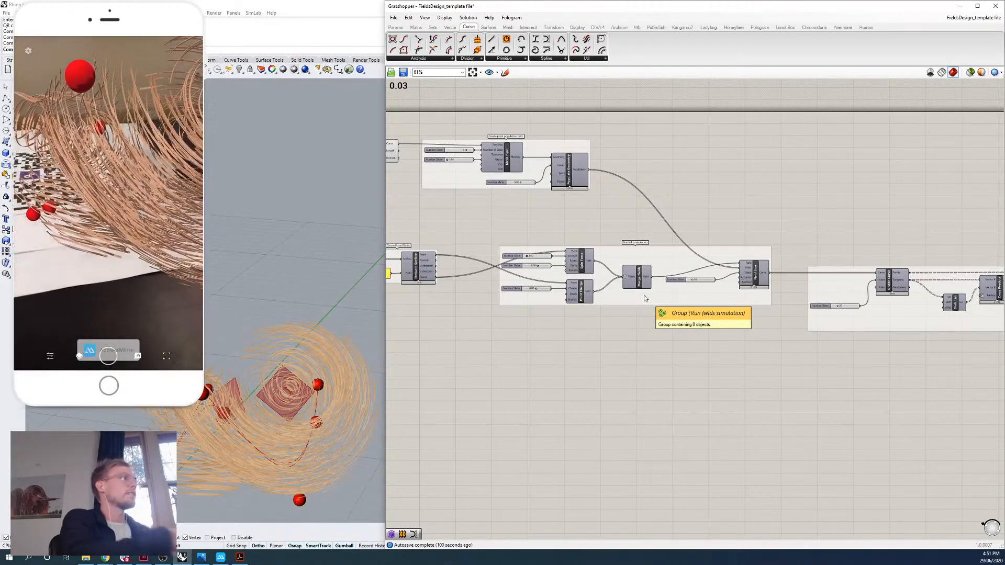
right_drag(427, 336, 724, 353)
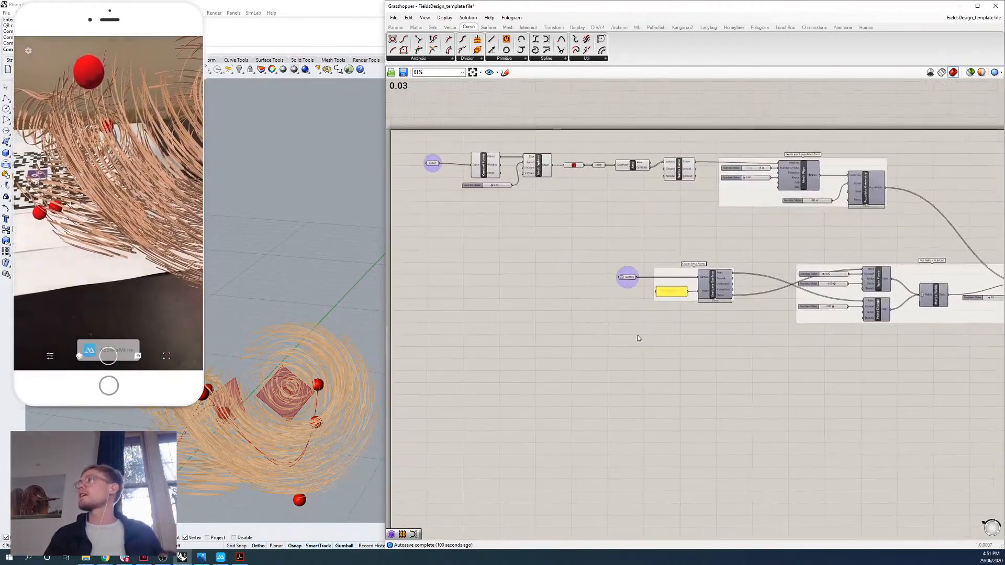
scroll(631, 259, up, 4)
click(631, 276)
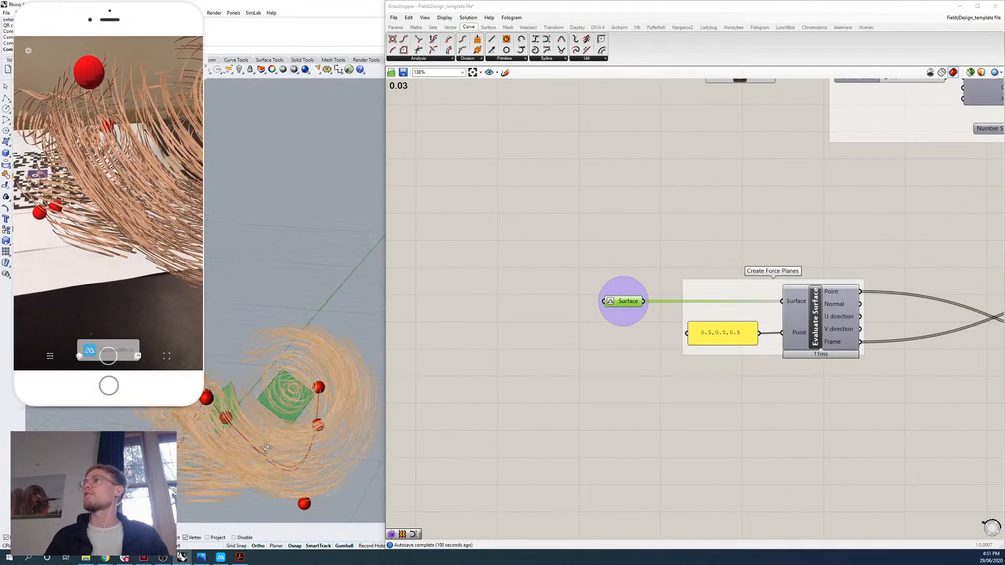
right_drag(266, 448, 326, 391)
Move the Surface parameter farther away from the Create Force Planes group to make room between them.
drag(623, 302, 486, 303)
scroll(486, 303, down, 3)
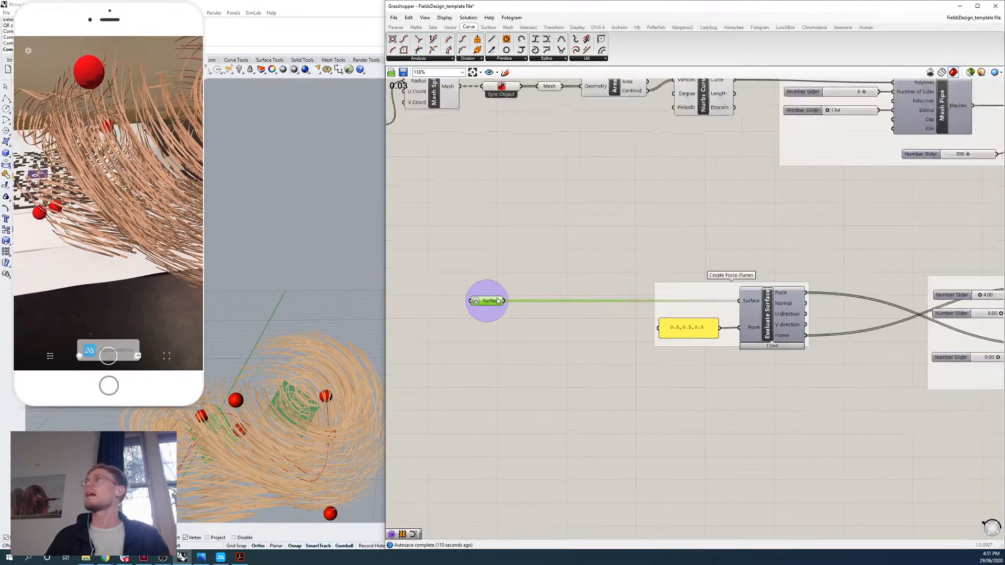
right_drag(511, 295, 655, 334)
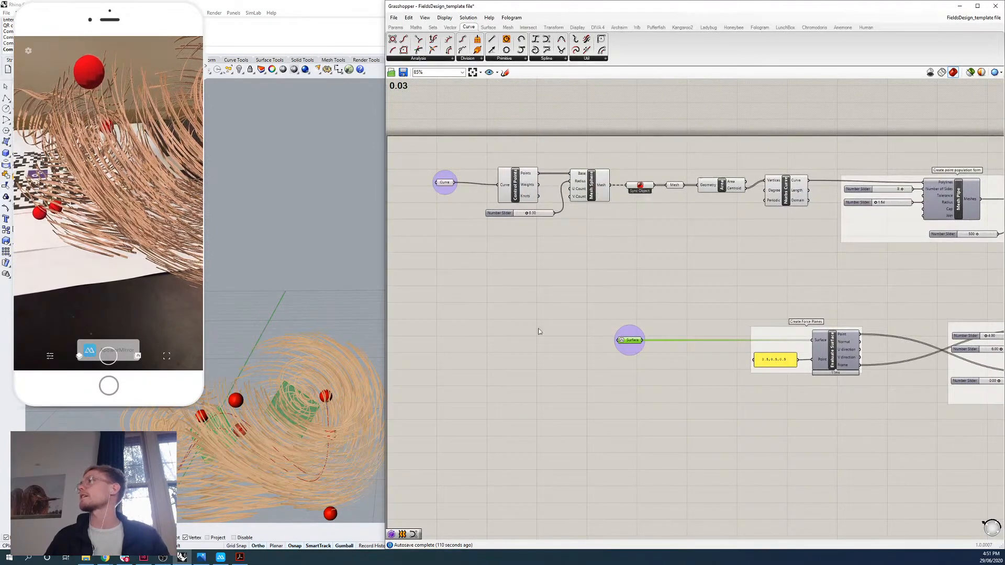
scroll(648, 315, up, 1)
right_drag(649, 345, 675, 359)
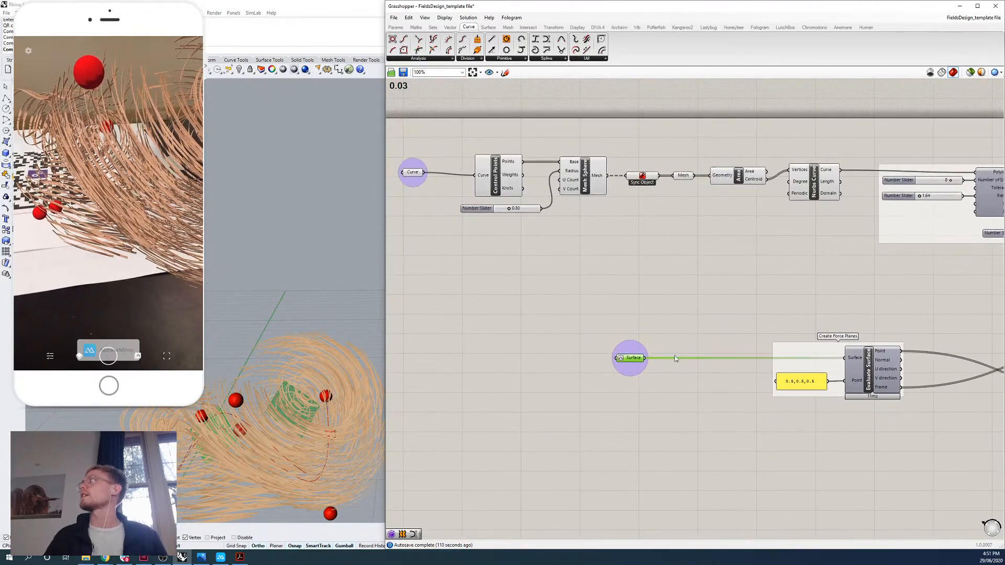
drag(630, 364, 571, 365)
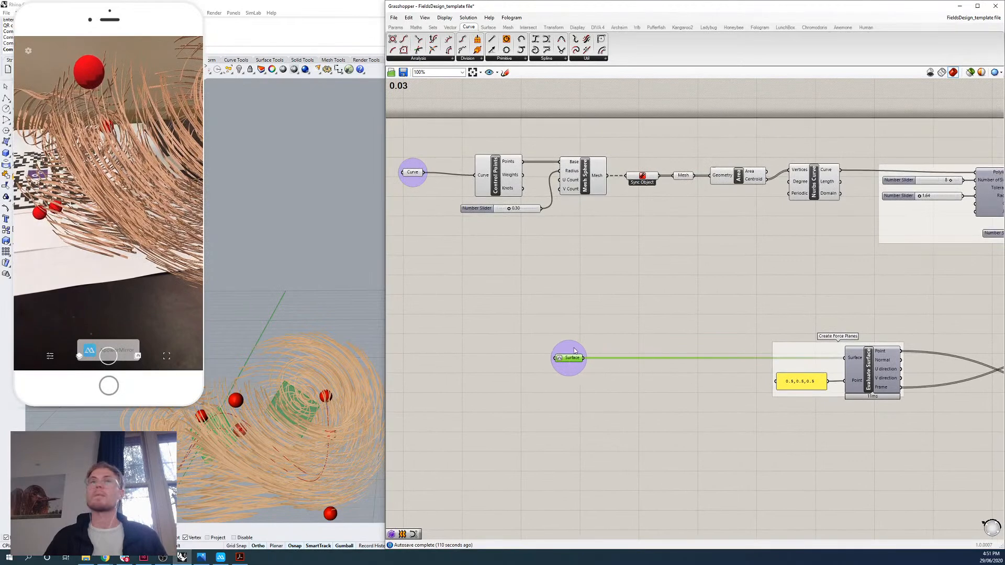
click(615, 339)
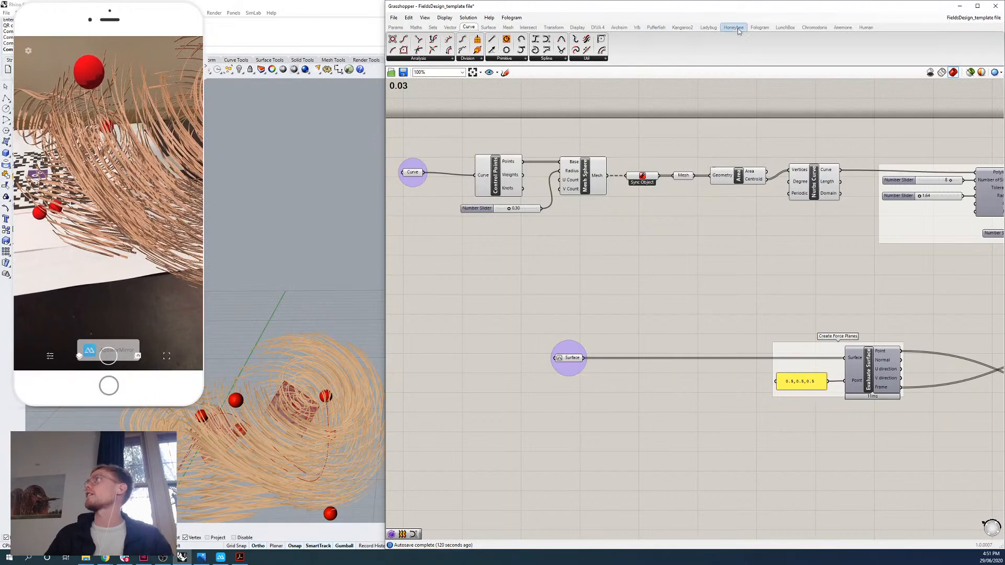
Add a Fologram Sync Object component below the Surface parameter's wire and feed the Surface parameter into it.
click(756, 28)
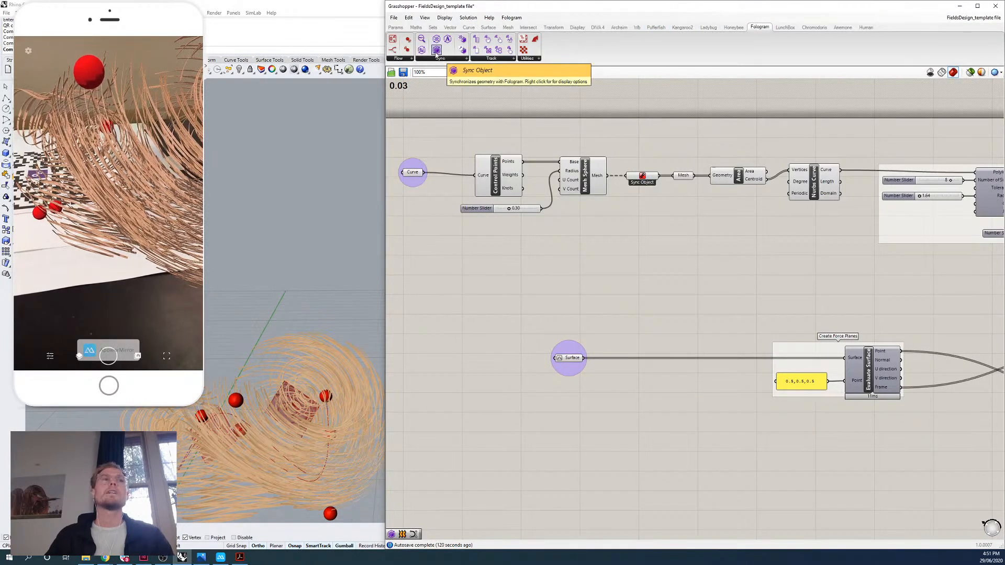
drag(437, 51, 669, 387)
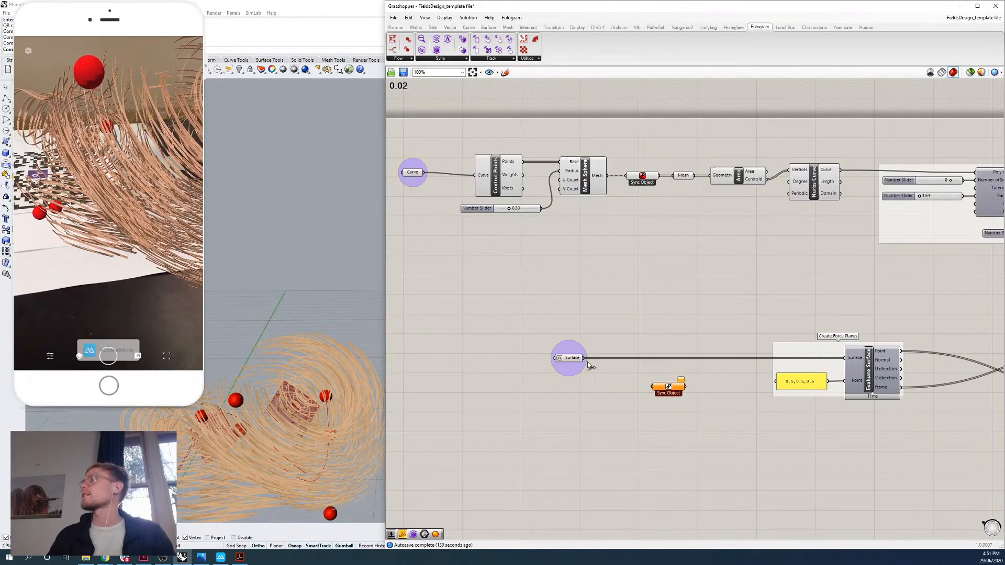
drag(585, 358, 663, 397)
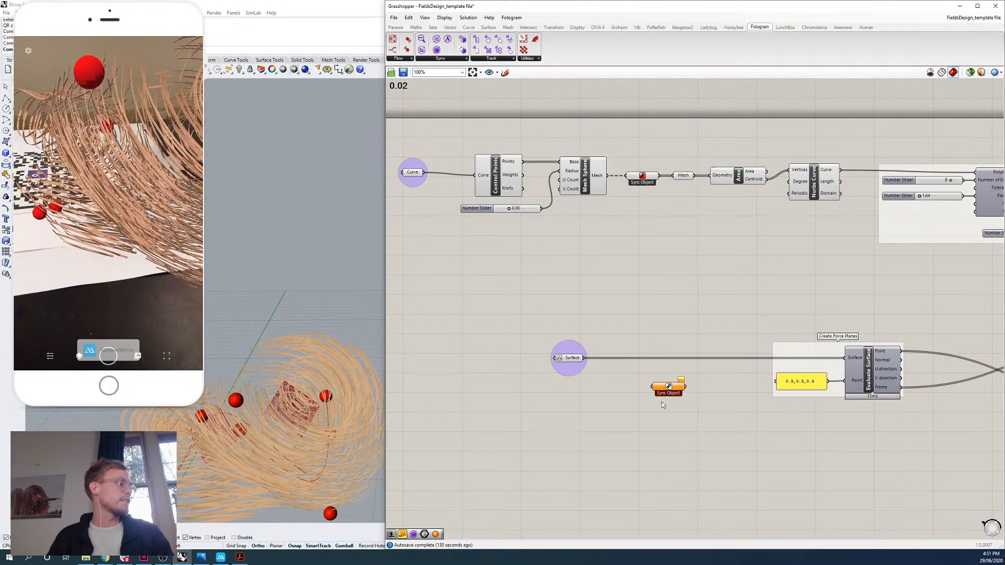
drag(584, 358, 656, 394)
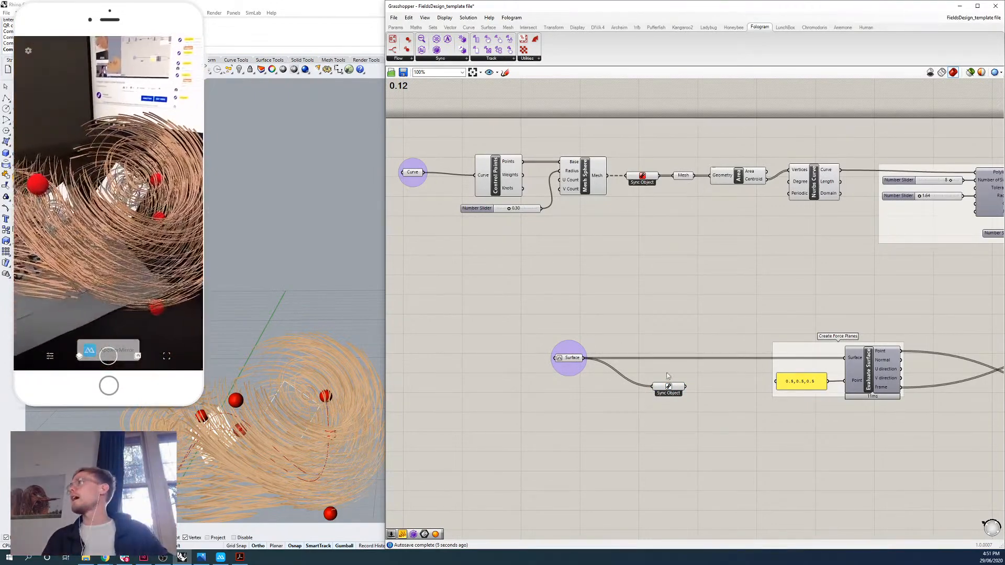
Set the surface Sync Object's display color to a fully saturated violet with a hue of 264°.
right_click(669, 388)
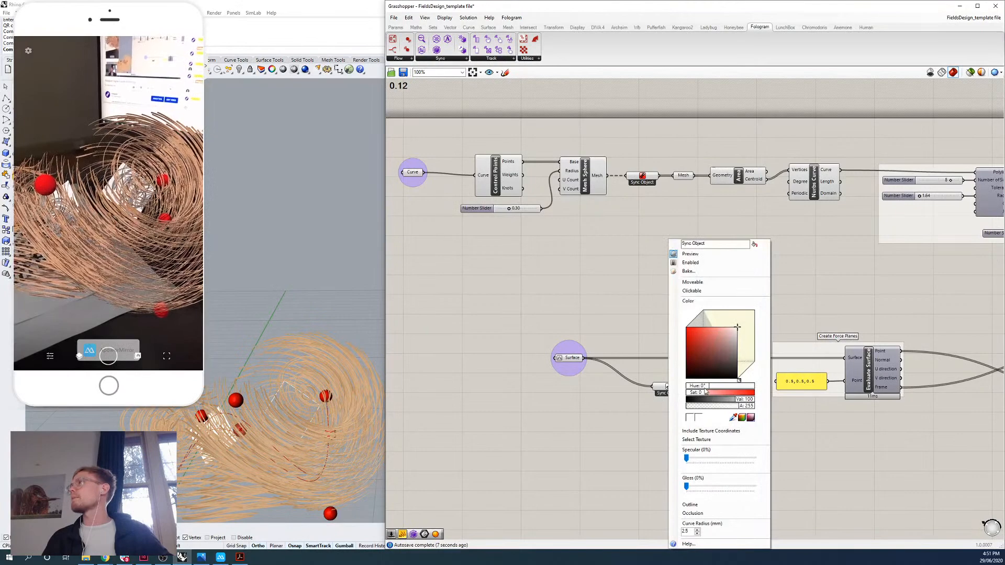
drag(704, 394, 765, 398)
drag(703, 390, 737, 392)
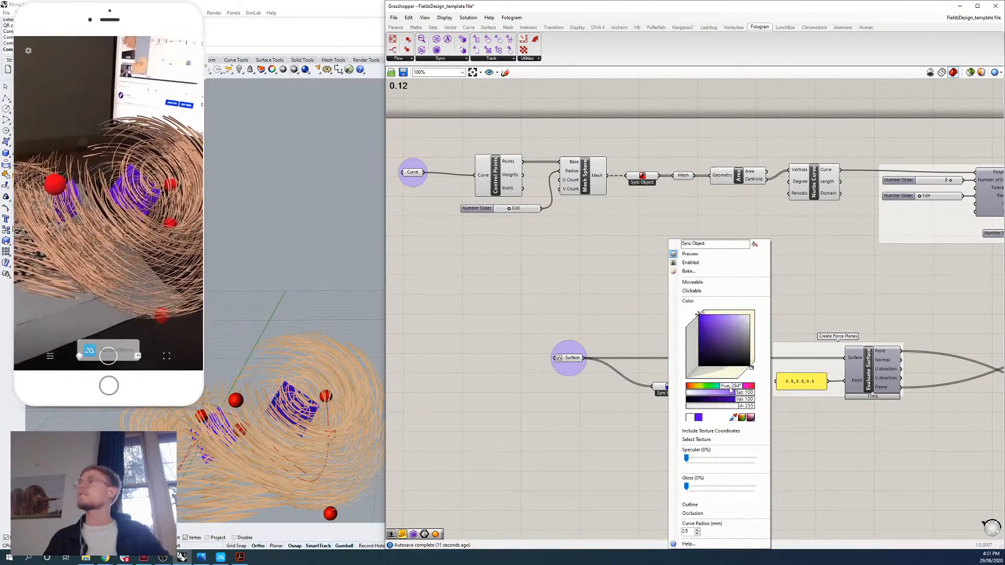
click(815, 459)
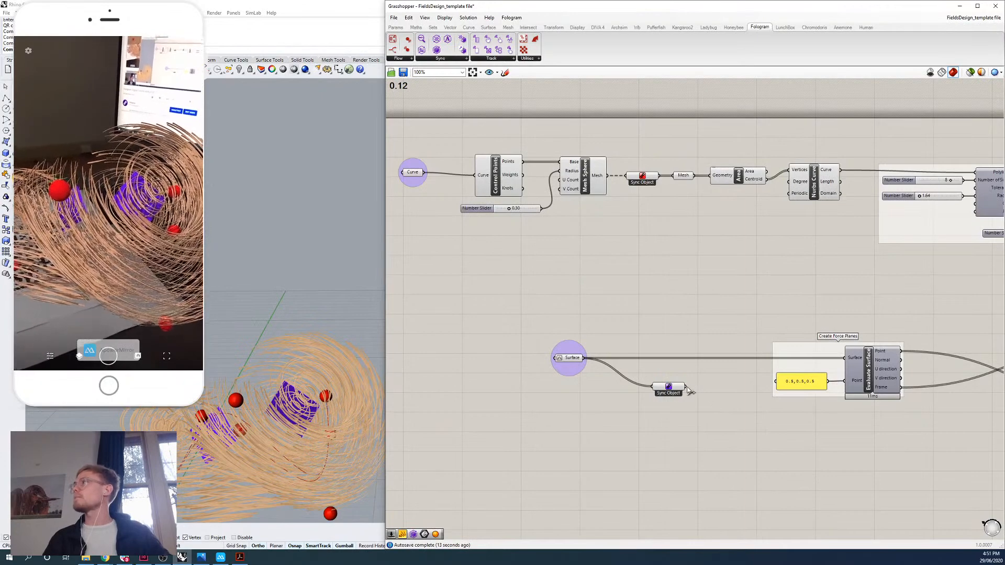
Route the surface Sync Object's output into Evaluate Surface's Surface input, line it up with the wire, and make its geometry moveable.
drag(685, 386, 851, 358)
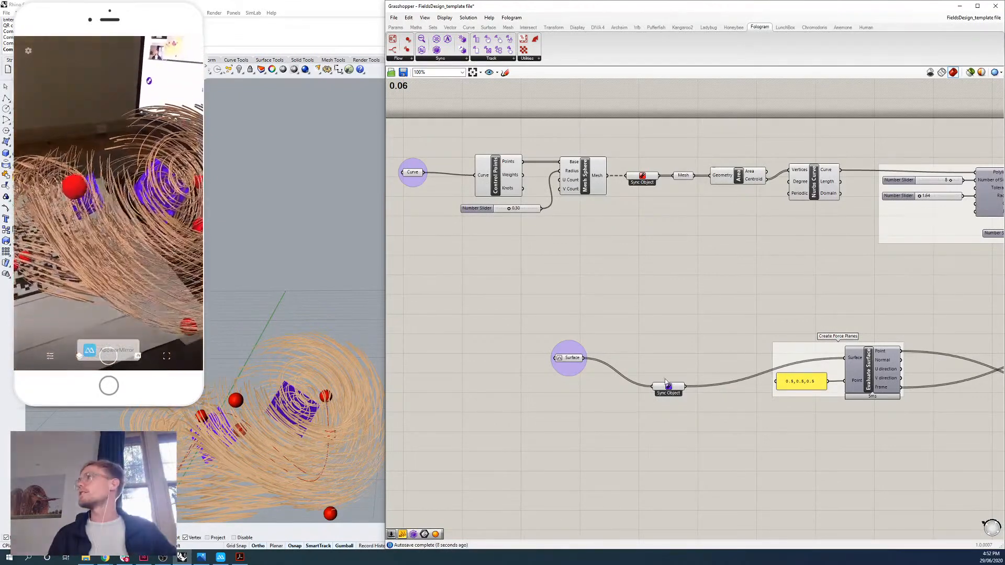
drag(669, 386, 656, 358)
right_click(655, 359)
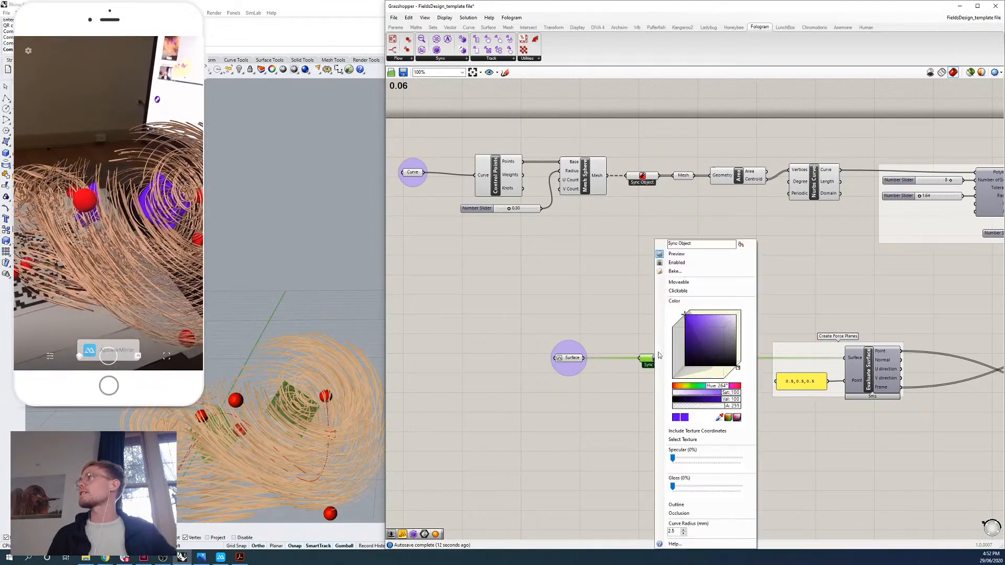
click(683, 283)
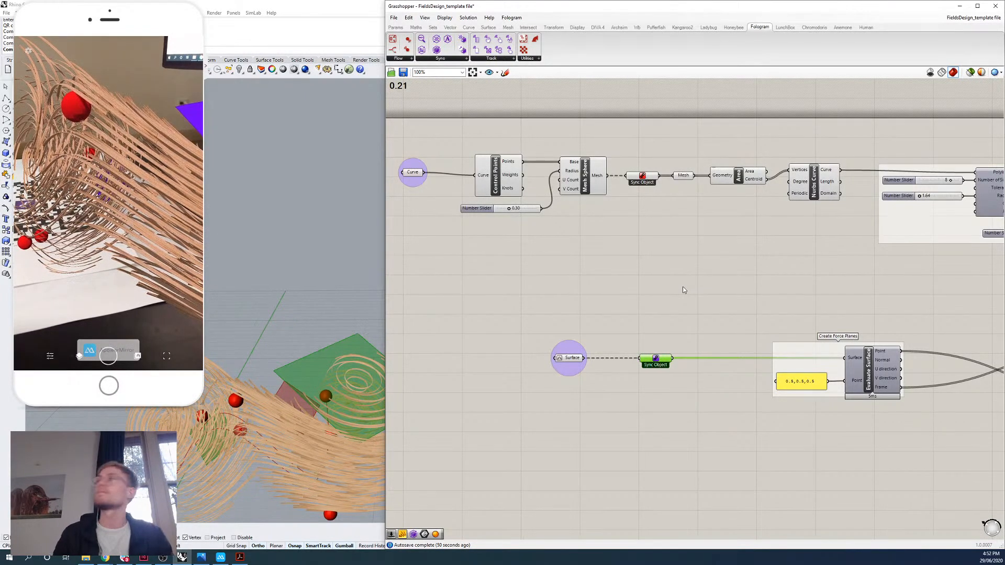
Place the Fologram component for syncing slider parameters at the start of the definition, above the Curve parameter.
right_drag(823, 310, 750, 309)
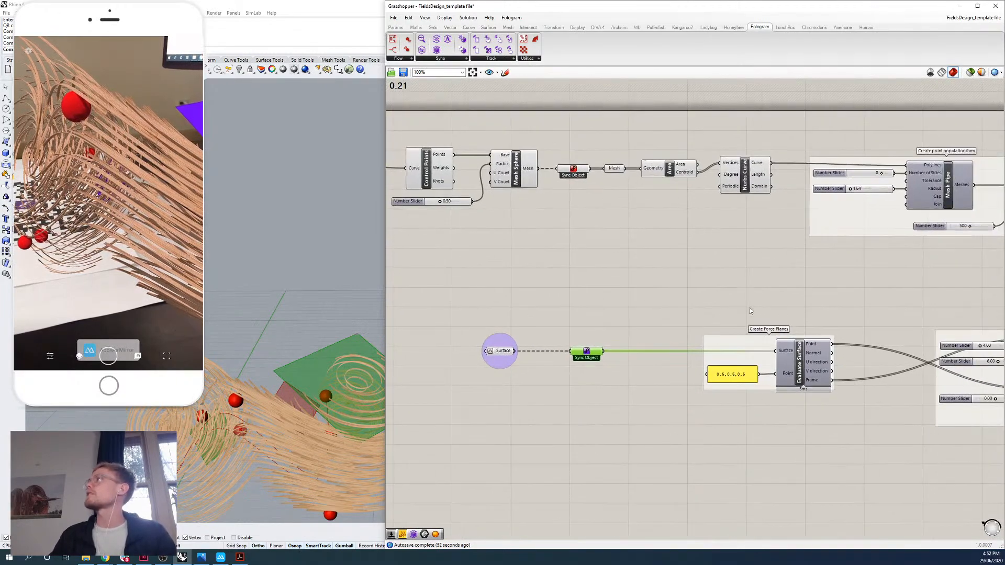
right_drag(687, 269, 764, 273)
drag(419, 169, 416, 171)
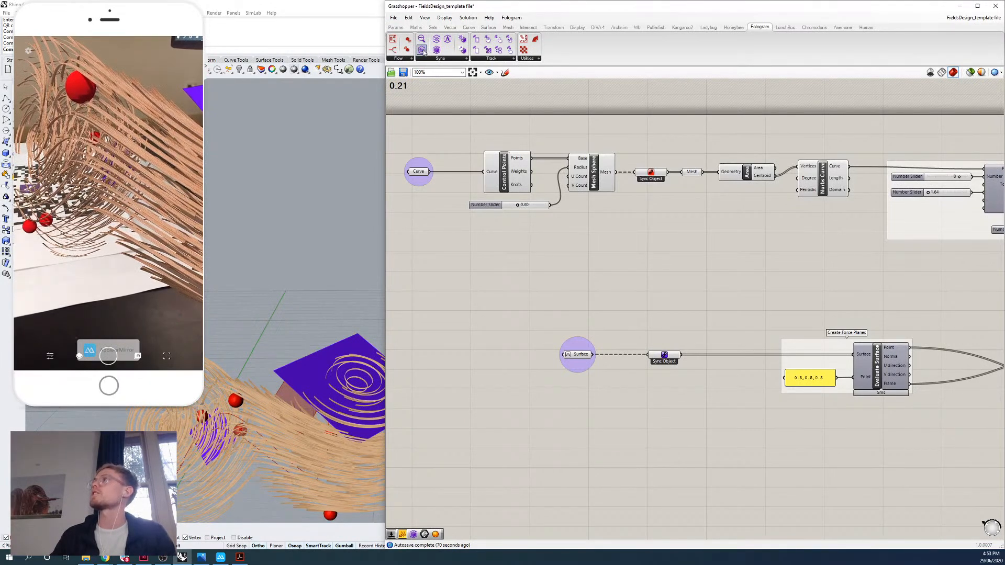
drag(424, 52, 401, 117)
right_drag(411, 127, 441, 138)
drag(433, 130, 397, 139)
scroll(501, 159, down, 2)
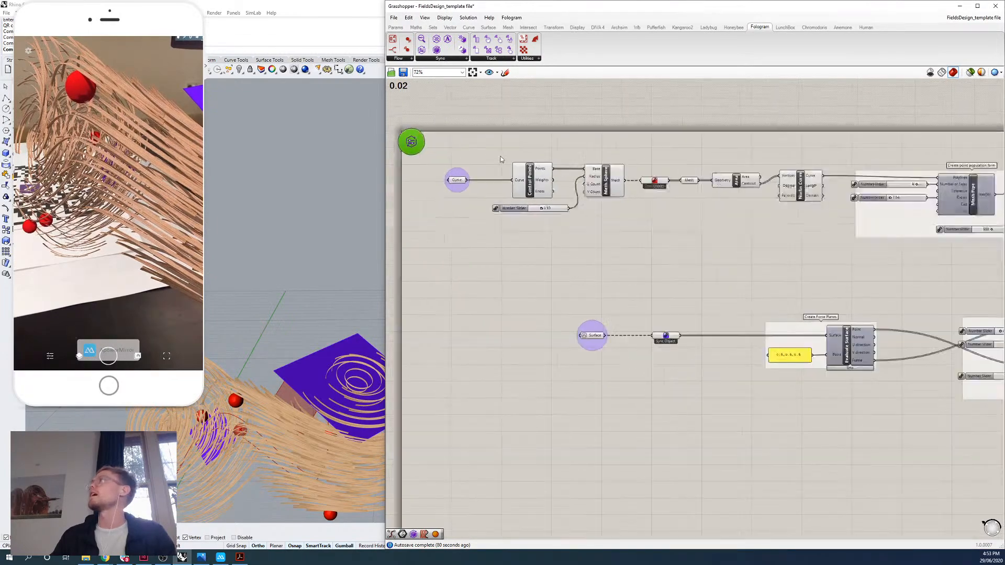
Link the slider feeding Mesh Pipe's Radius input to the Fologram parameter sync and rename it Radius.
right_drag(819, 261, 602, 232)
right_drag(819, 255, 620, 229)
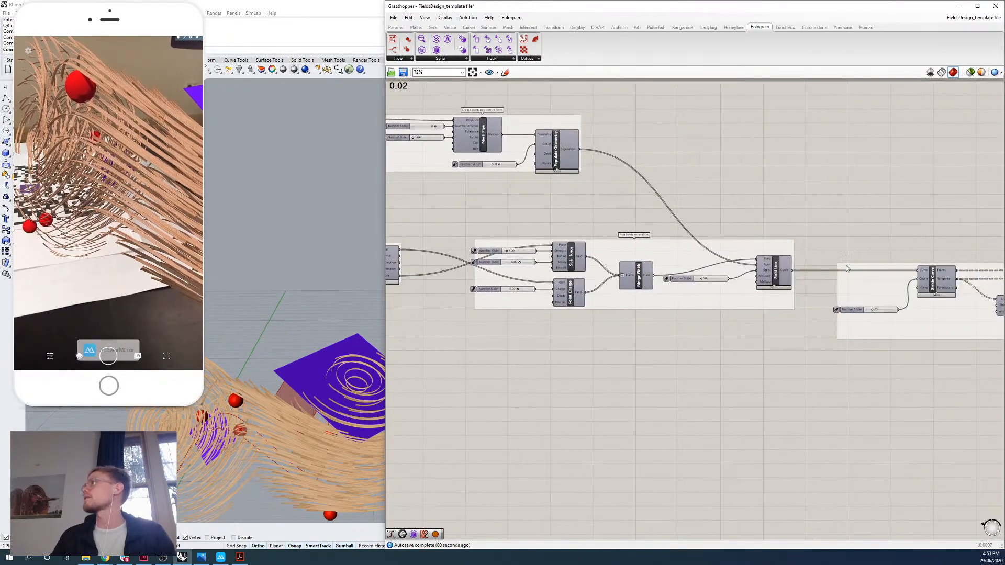
right_drag(600, 190, 764, 248)
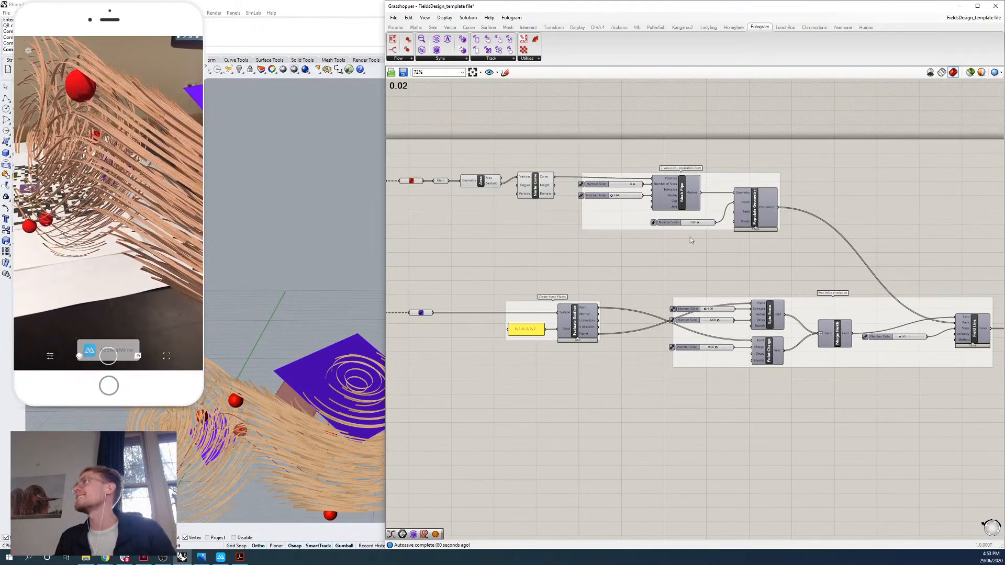
scroll(575, 194, up, 3)
scroll(576, 193, up, 1)
right_click(587, 188)
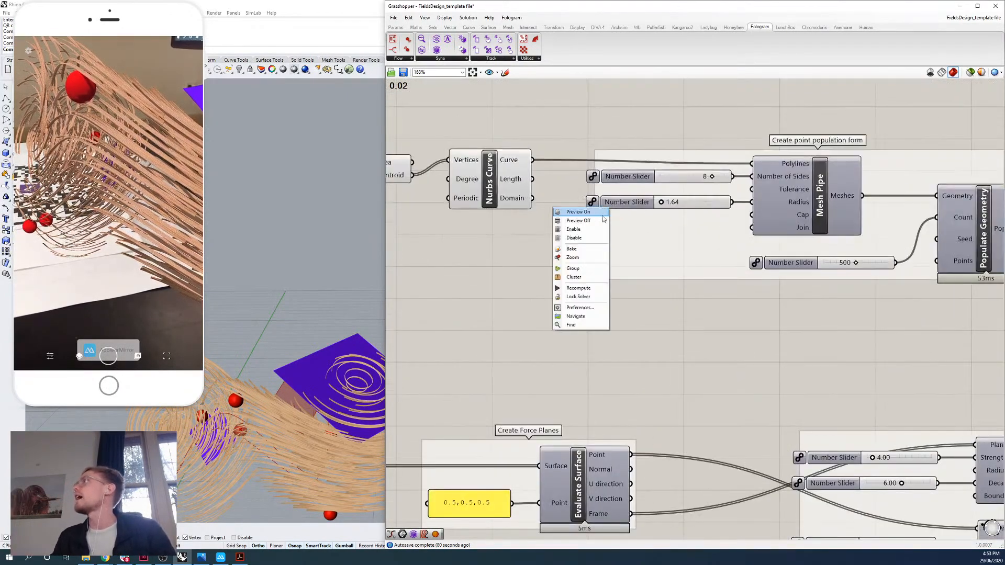
right_drag(712, 268, 704, 311)
scroll(627, 258, up, 2)
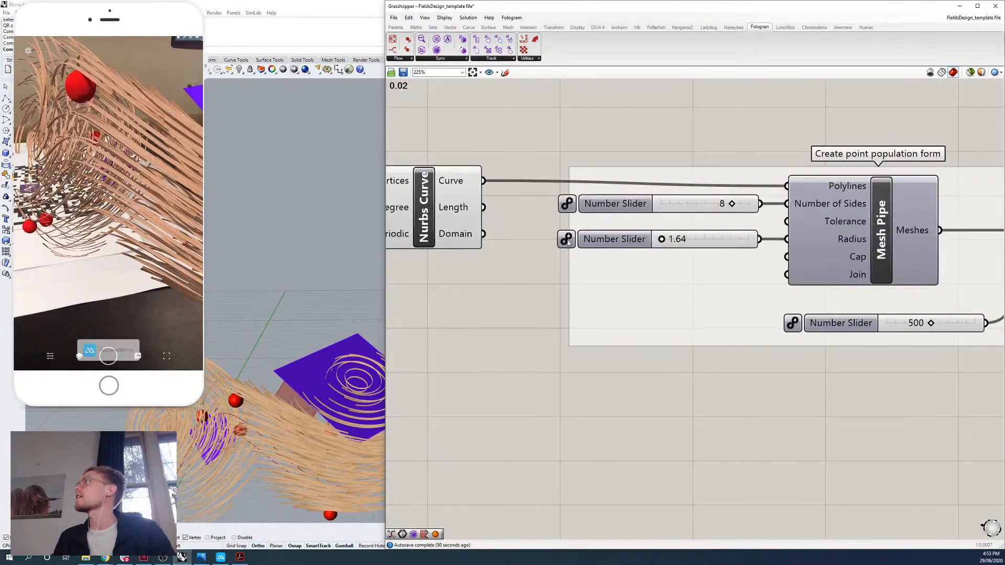
click(569, 242)
right_click(623, 244)
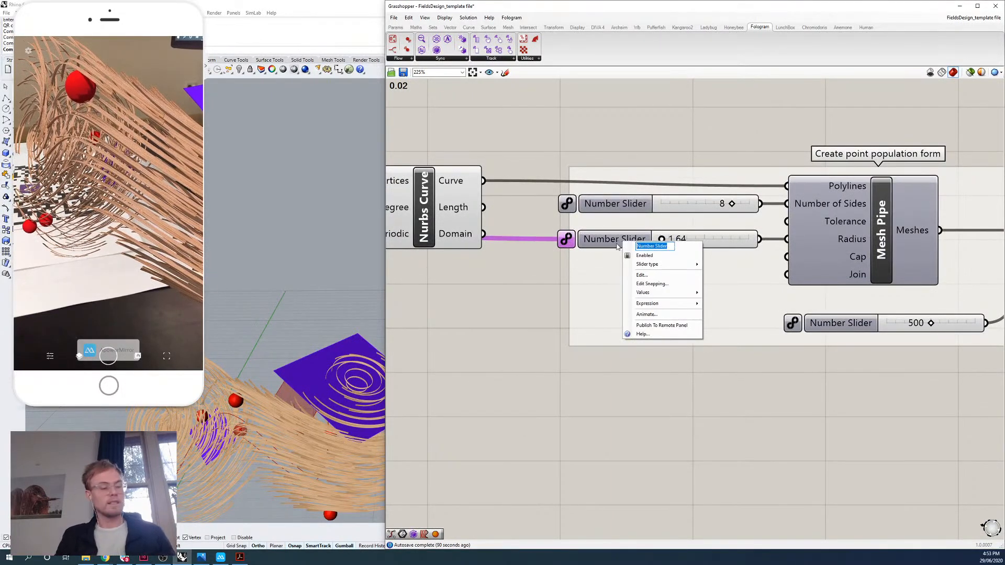
text(Radius)
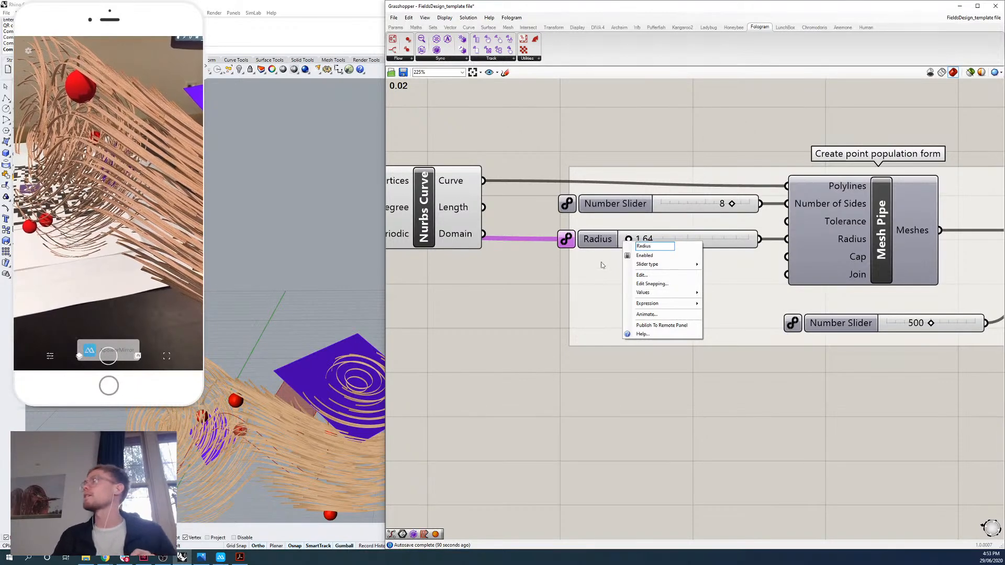
key(Return)
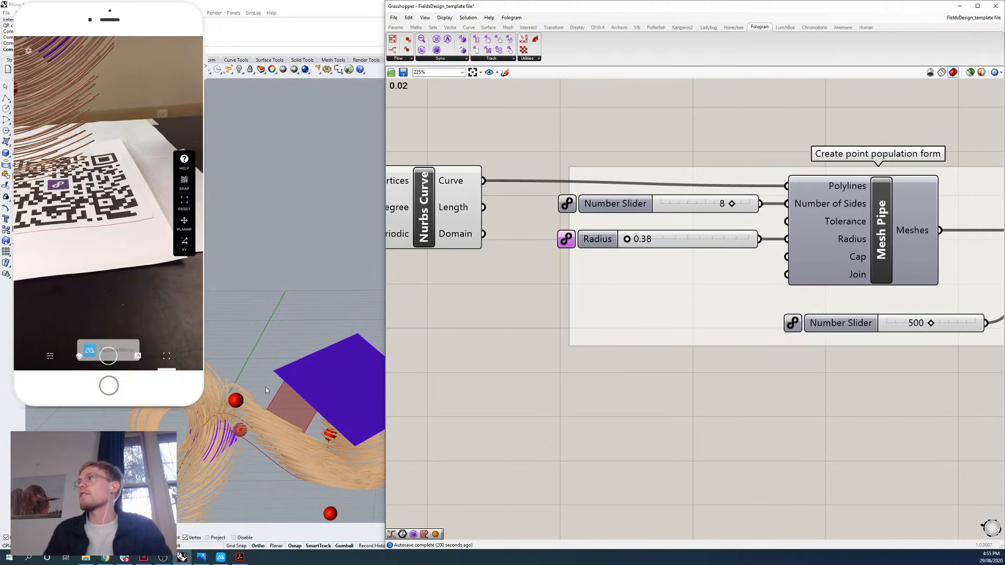
Enlarge the Rhino viewport beside the definition and view the field curves together with the sphere handles and force surfaces.
right_drag(265, 403, 309, 405)
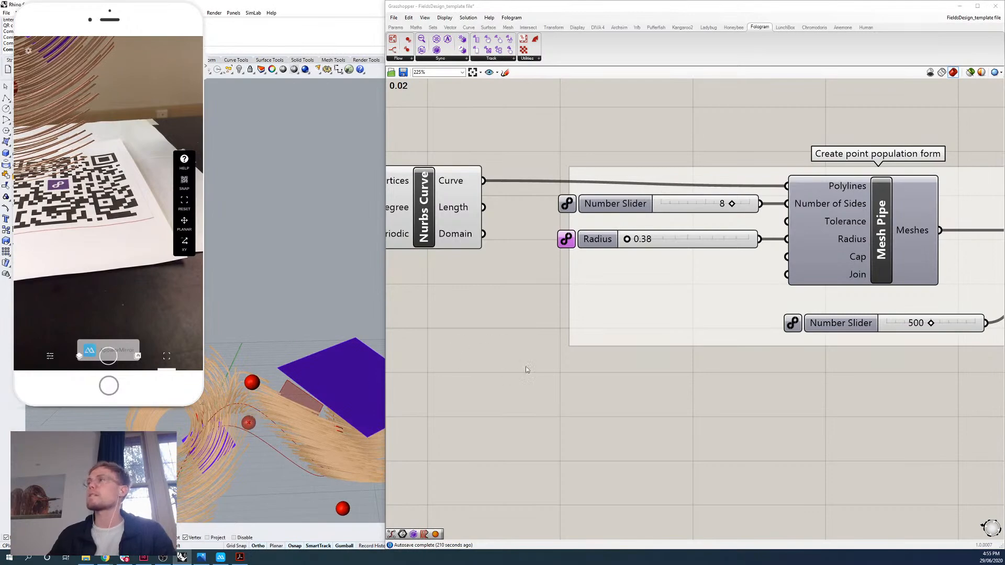
scroll(527, 370, down, 2)
right_drag(527, 370, 685, 210)
scroll(715, 351, down, 1)
right_drag(715, 351, 862, 349)
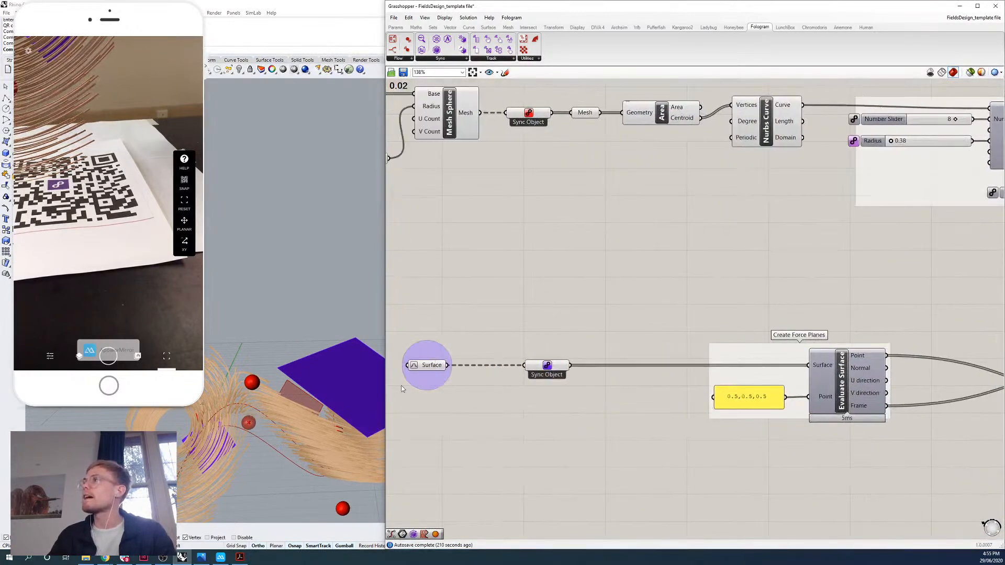
drag(386, 396, 634, 396)
scroll(392, 356, up, 3)
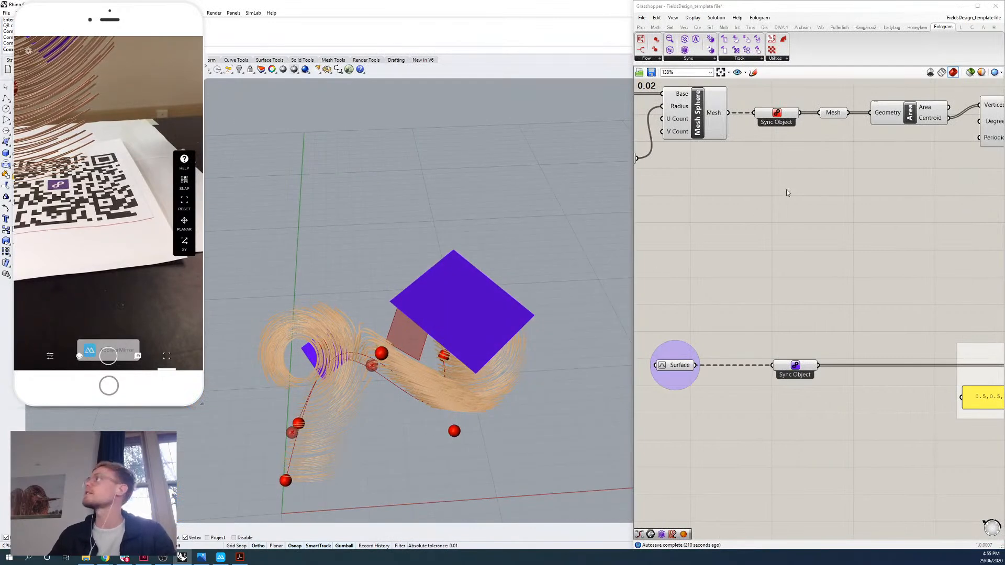
right_drag(718, 158, 855, 254)
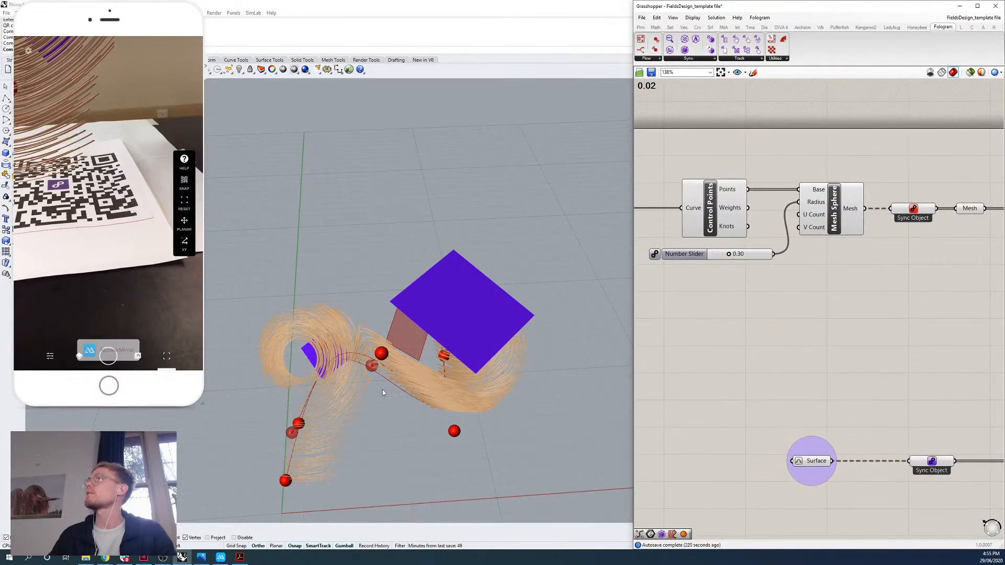
drag(634, 357, 608, 357)
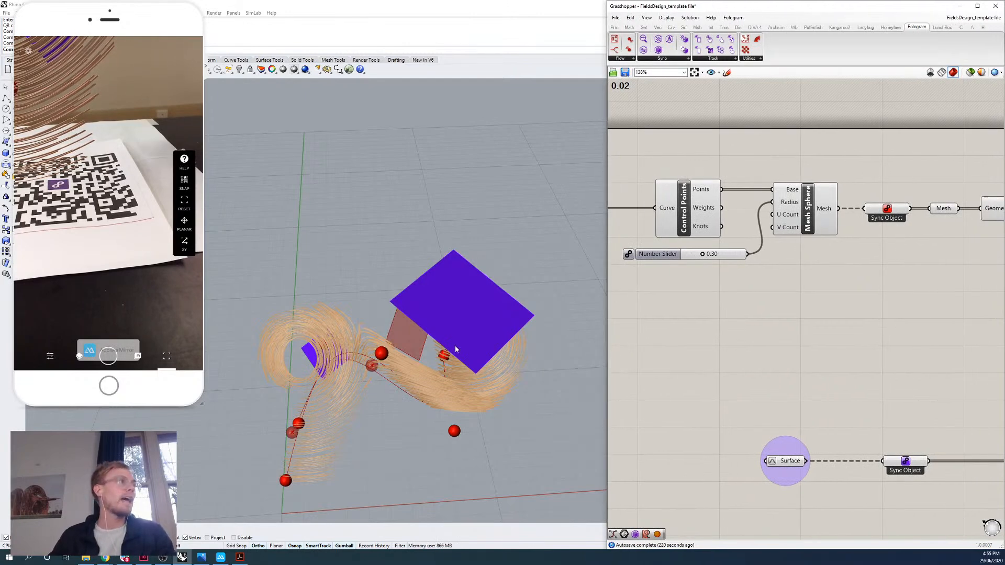
Examine the Spin Force and Point Charge inputs, the available Vector field components, and the field geometry from a lower angle.
right_drag(931, 288, 651, 264)
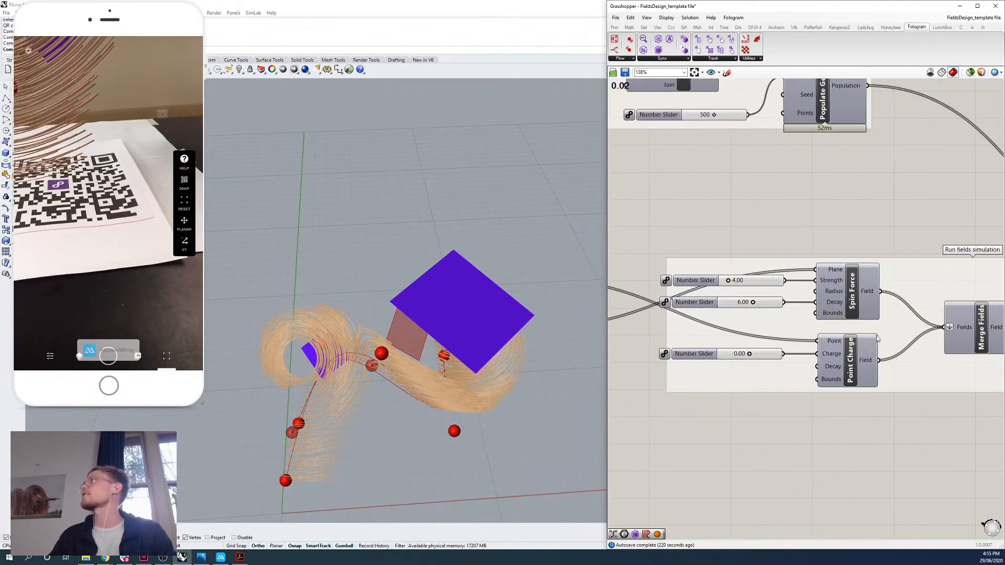
click(653, 29)
click(632, 58)
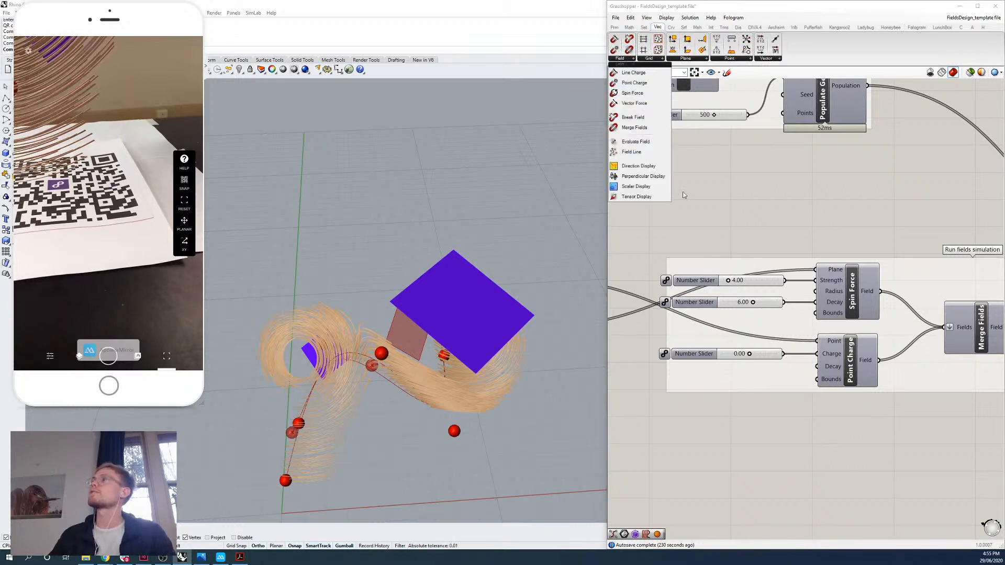
right_drag(442, 367, 425, 335)
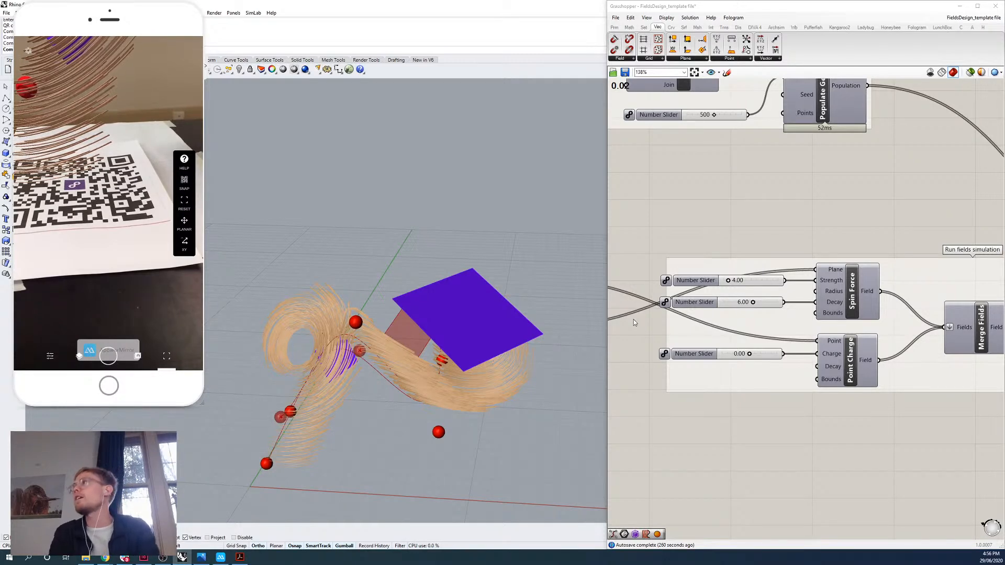
Widen the Grasshopper canvas and select the parameter sync component at the definition's start to inspect its link to the Radius slider.
drag(607, 285, 217, 294)
right_drag(444, 304, 777, 334)
scroll(777, 334, down, 2)
right_drag(524, 277, 742, 325)
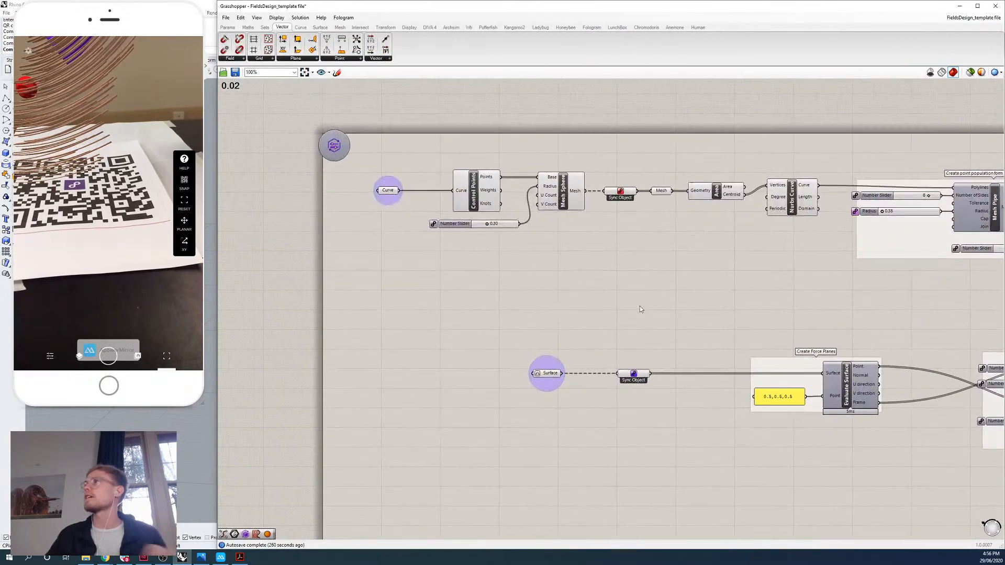
drag(335, 146, 345, 153)
right_drag(656, 239, 635, 197)
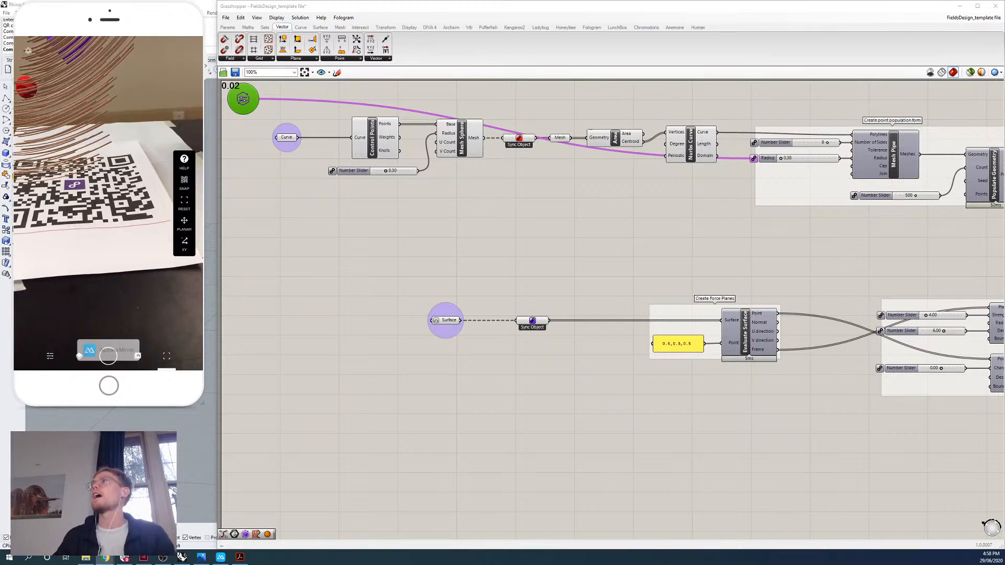
right_drag(491, 246, 499, 260)
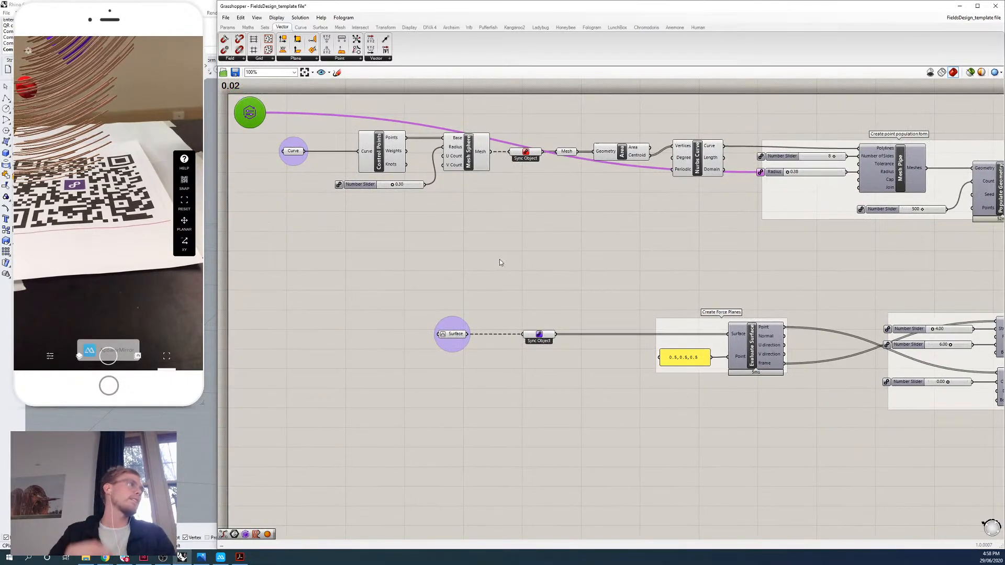